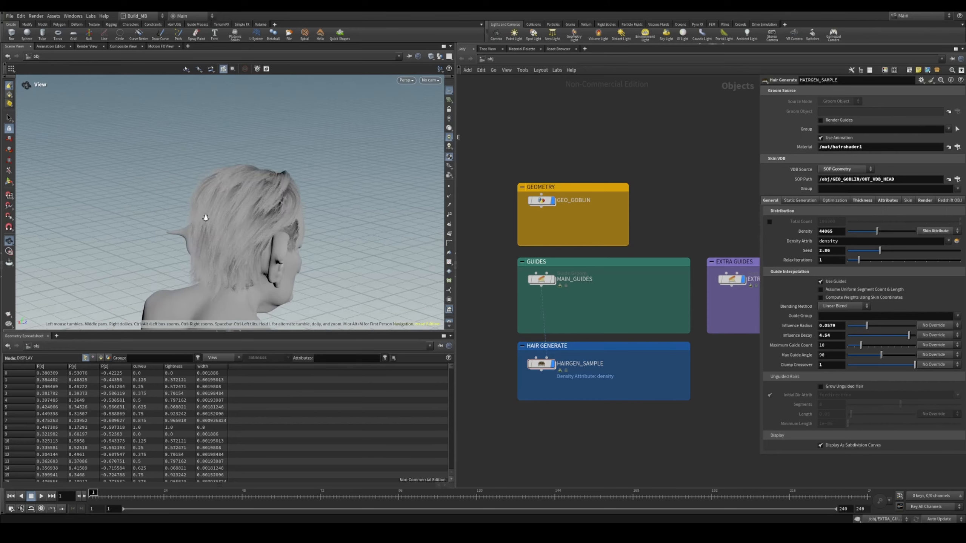
- Examine the goblin's generated hair from the back, side and front, including a close-up of the profile
left_click_drag(205, 216, 224, 220)
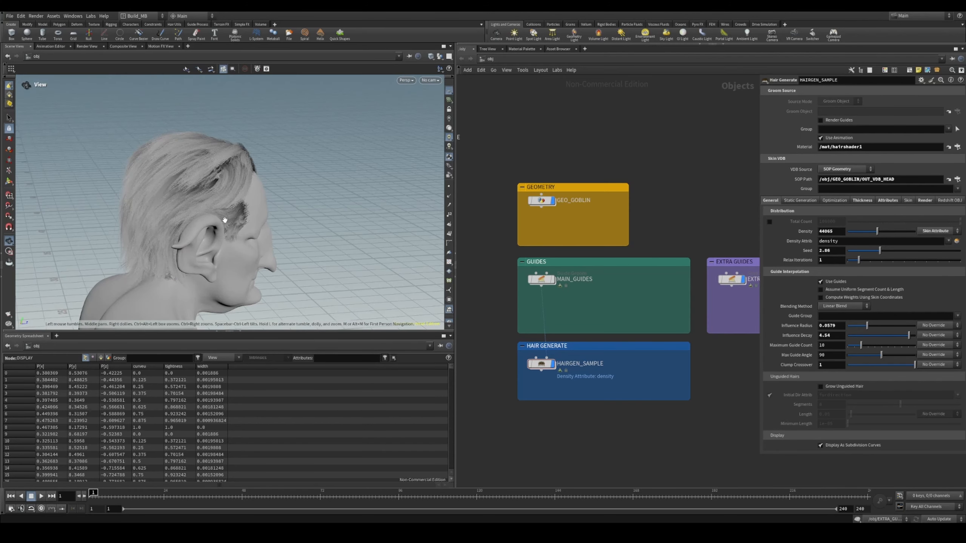
left_click_drag(202, 179, 267, 188)
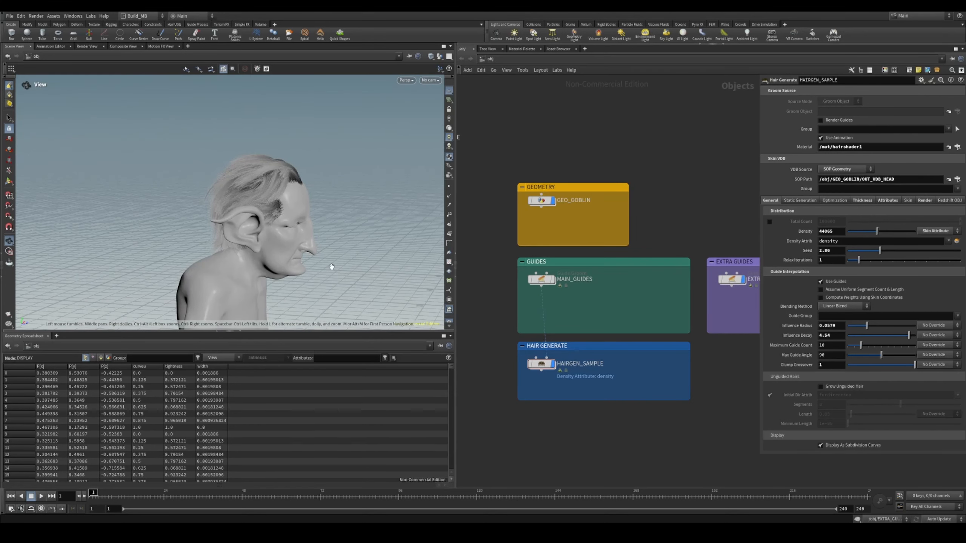
left_click_drag(266, 211, 273, 267)
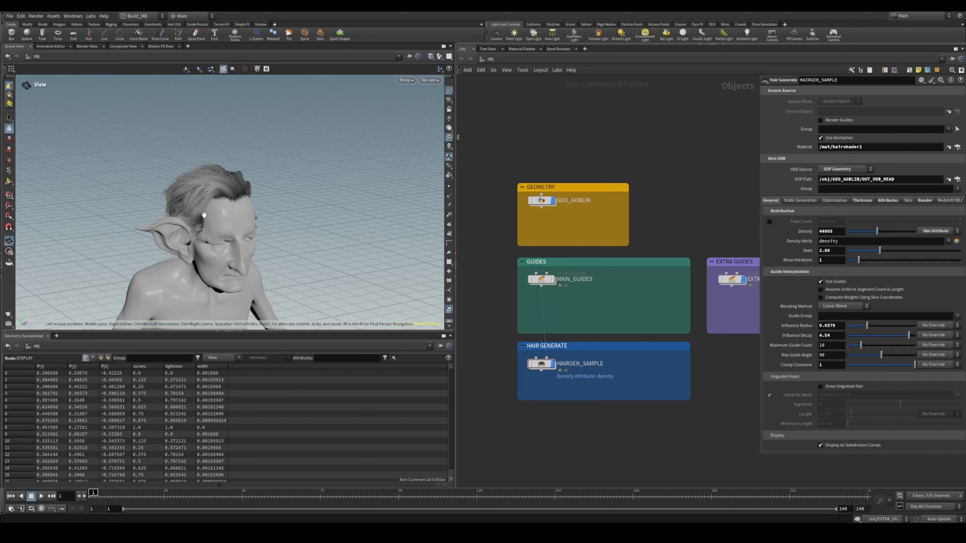
left_click_drag(229, 215, 283, 220)
middle_click_drag(173, 208, 216, 214)
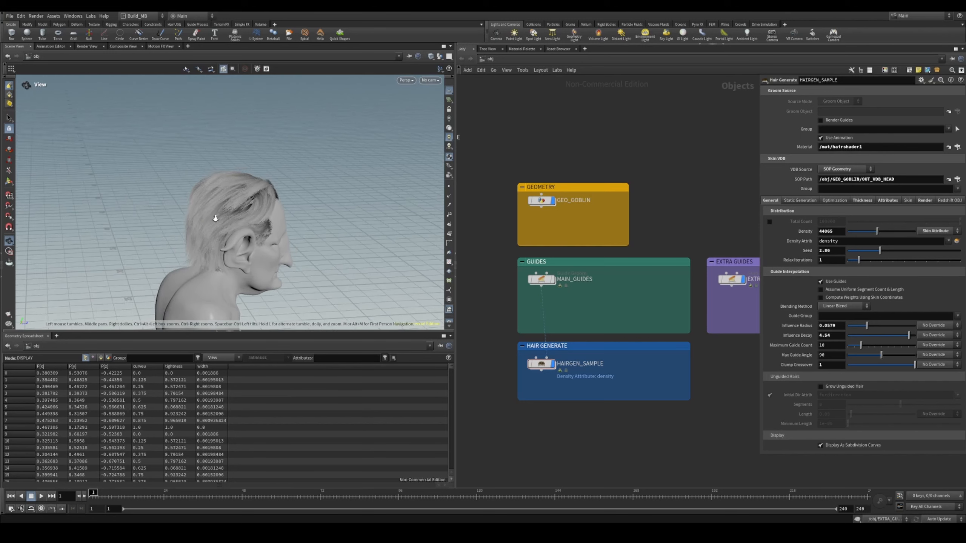
right_click_drag(215, 213, 359, 223)
left_click_drag(306, 235, 278, 244)
middle_click_drag(325, 230, 215, 228)
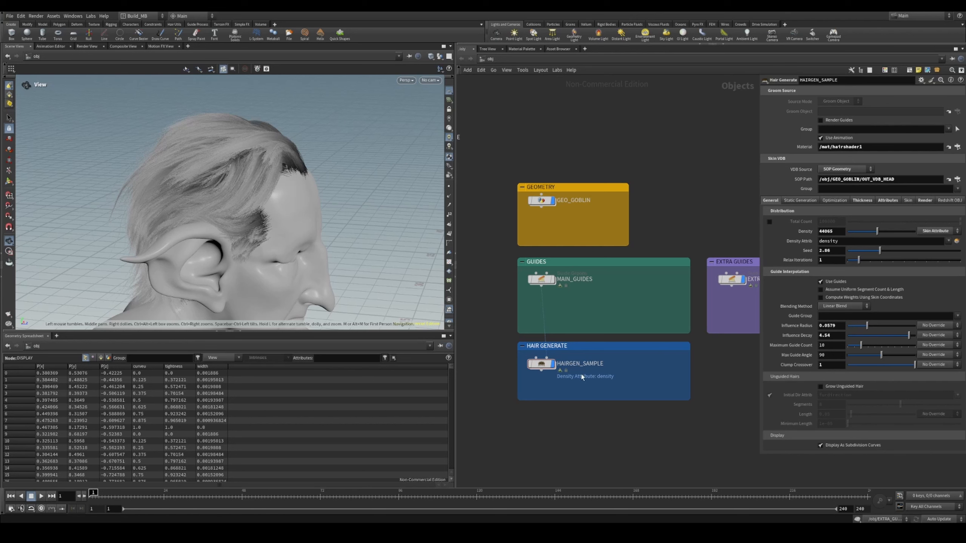
- Enter the HAIRGEN_SAMPLE network, display the delete_unused_attribs node's output, and inspect the attributes carried by merge1
middle_click_drag(728, 355, 726, 330)
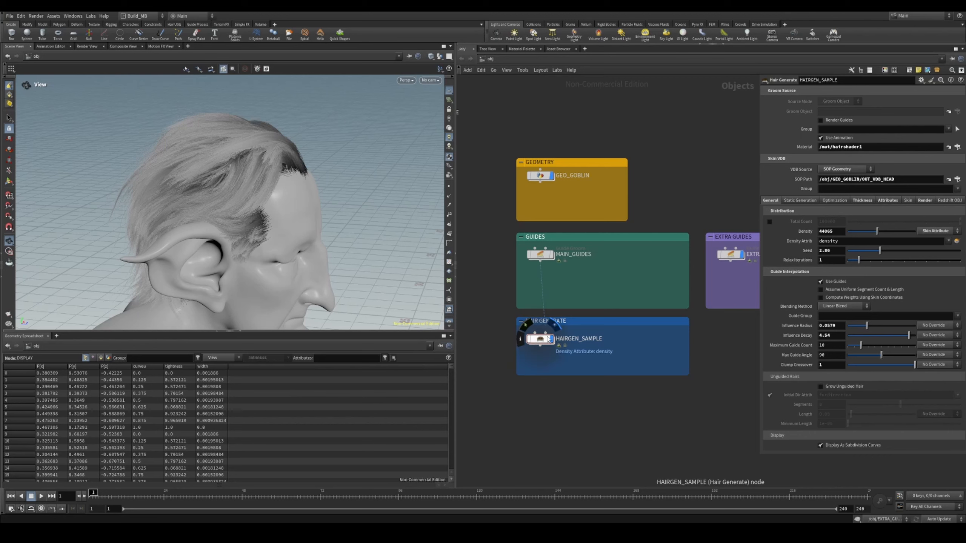
double_click(540, 338)
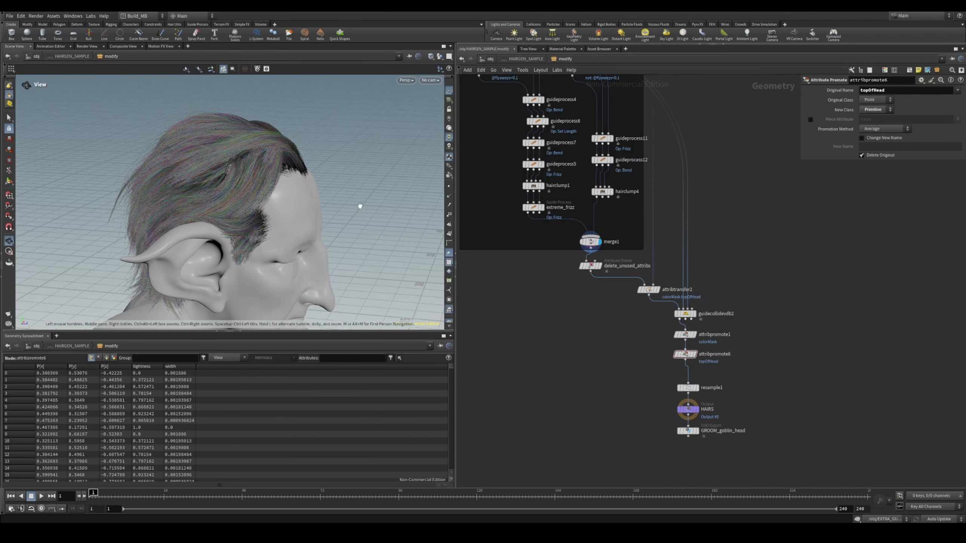
left_click_drag(290, 186, 257, 182)
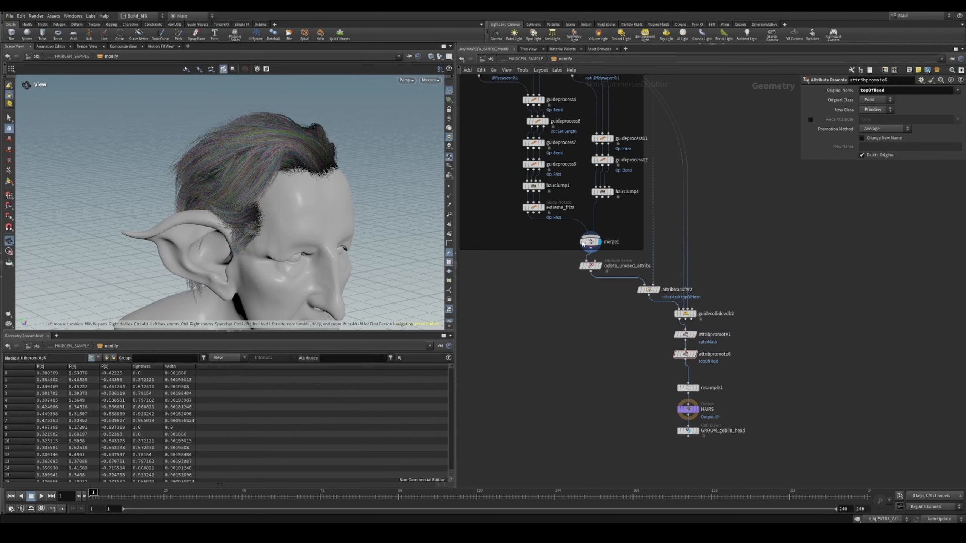
left_click(600, 266)
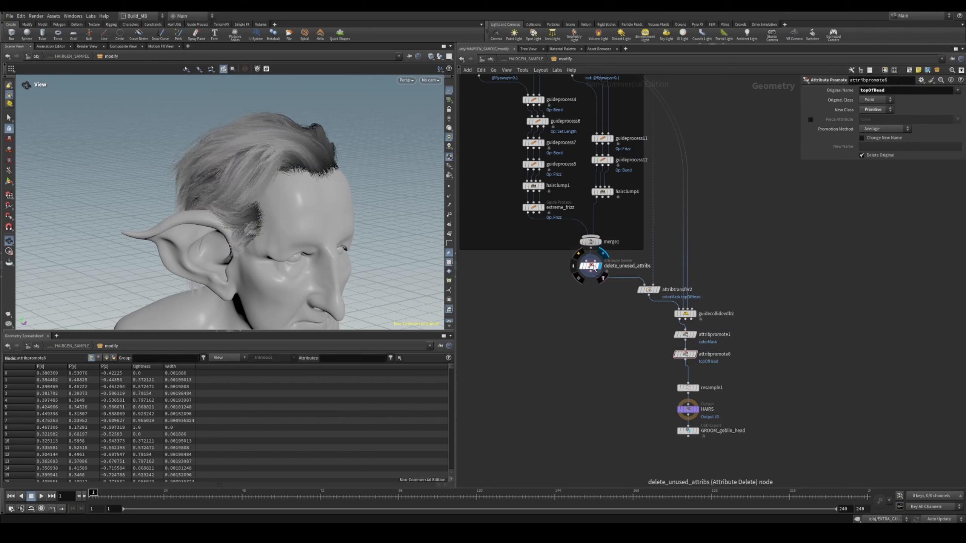
middle_click(592, 266)
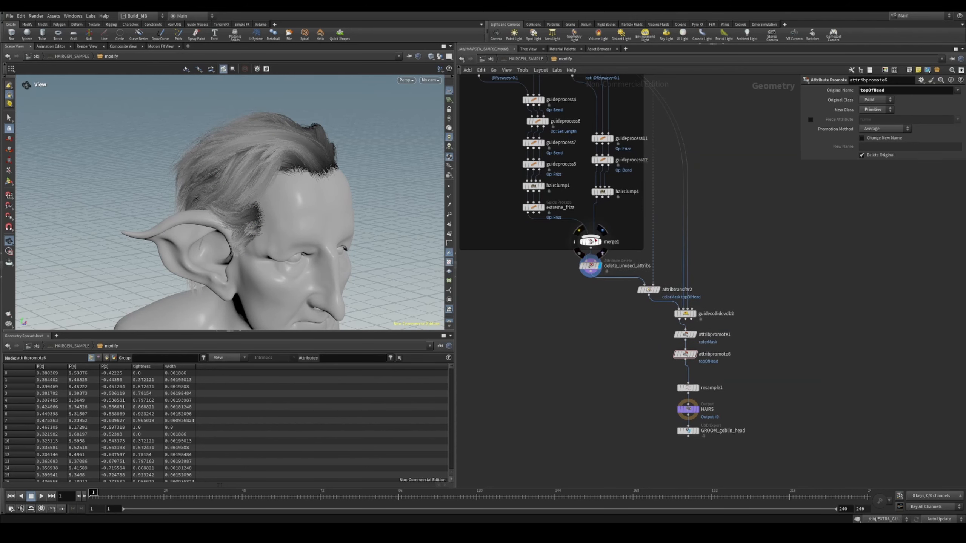
middle_click(591, 242)
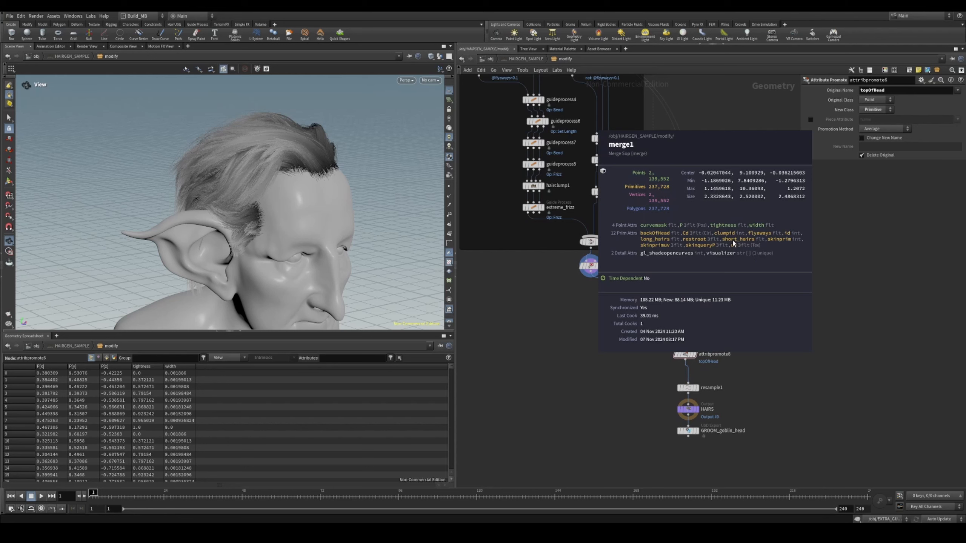
- Review the point and primitive attributes kept by delete_unused_attribs, widening its parameter area to read the full lists
left_click(588, 266)
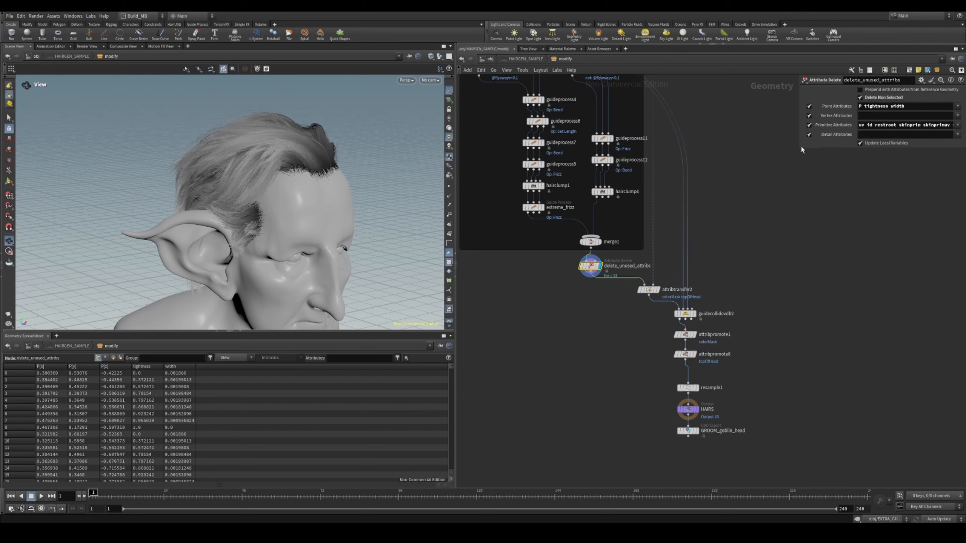
left_click_drag(800, 148, 709, 186)
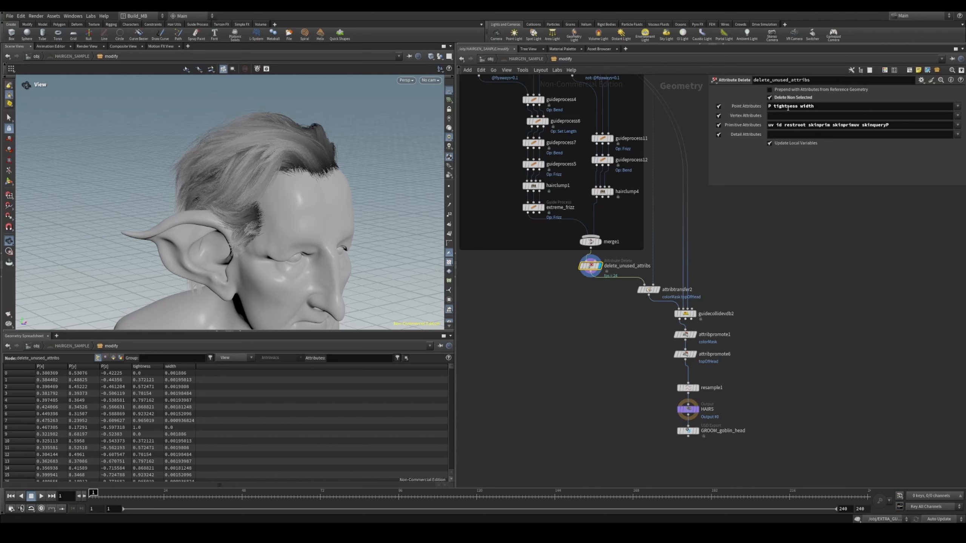
left_click(787, 107)
left_click(792, 107)
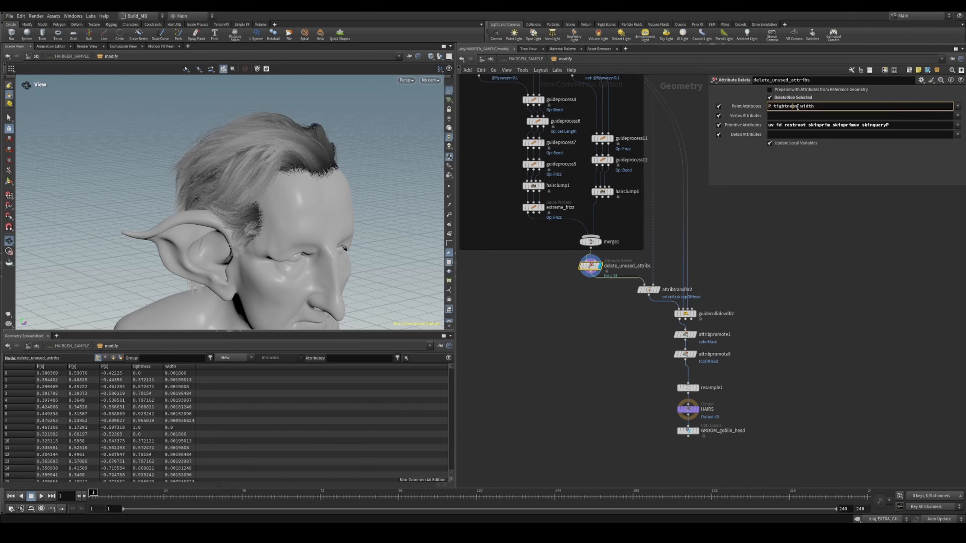
left_click(795, 239)
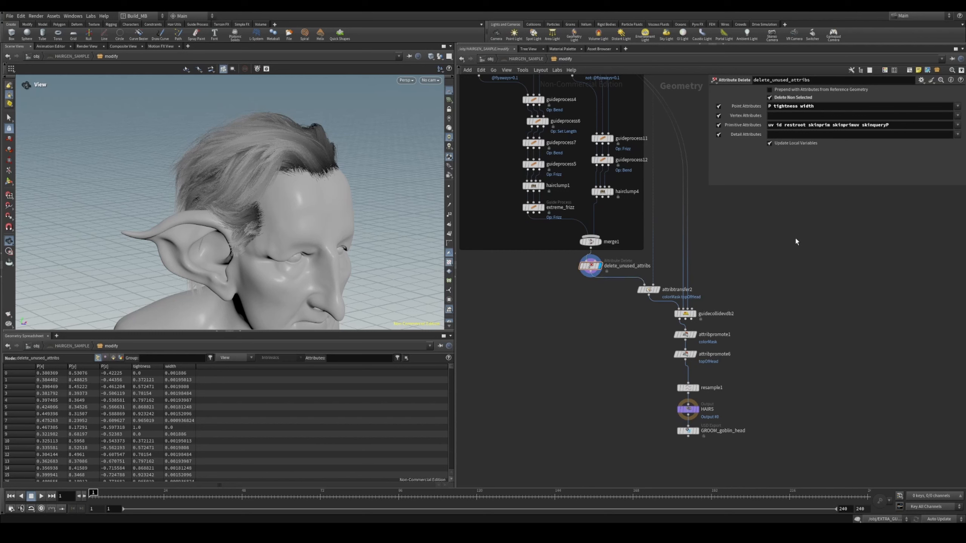
- Display attribtransfer2's output and trace its source connection up to the network's skin input
middle_click_drag(628, 315, 543, 299)
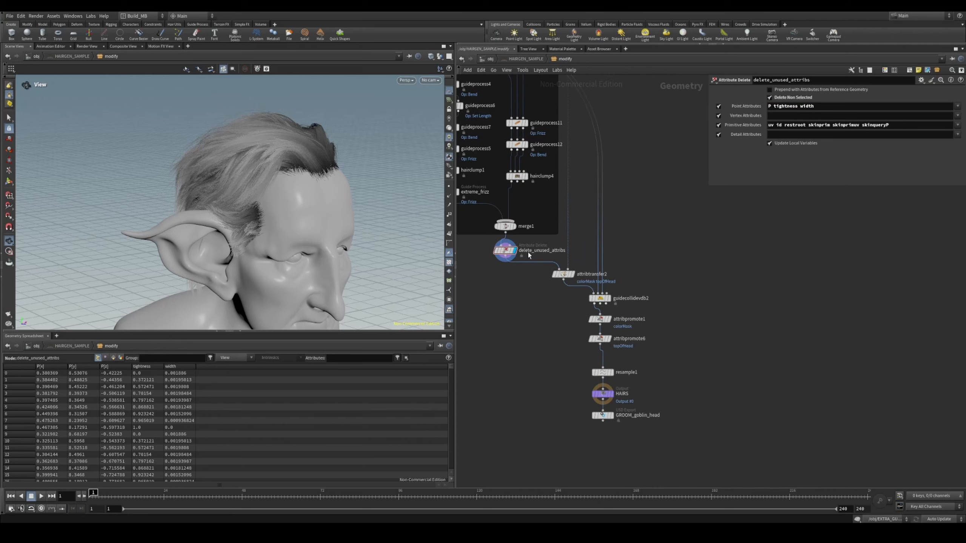
left_click(573, 276)
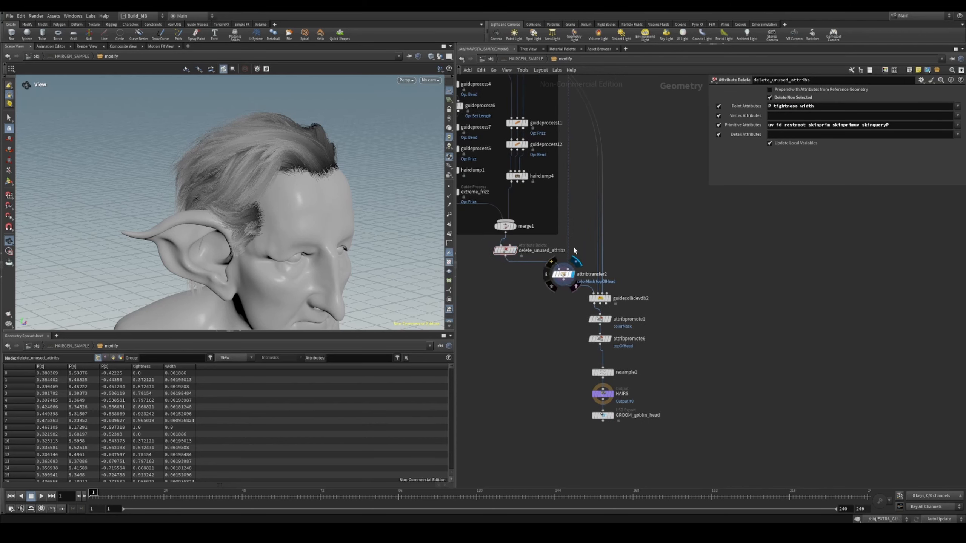
scroll(593, 265, "down", 5)
middle_click_drag(559, 77, 634, 296)
scroll(605, 218, "up", 4)
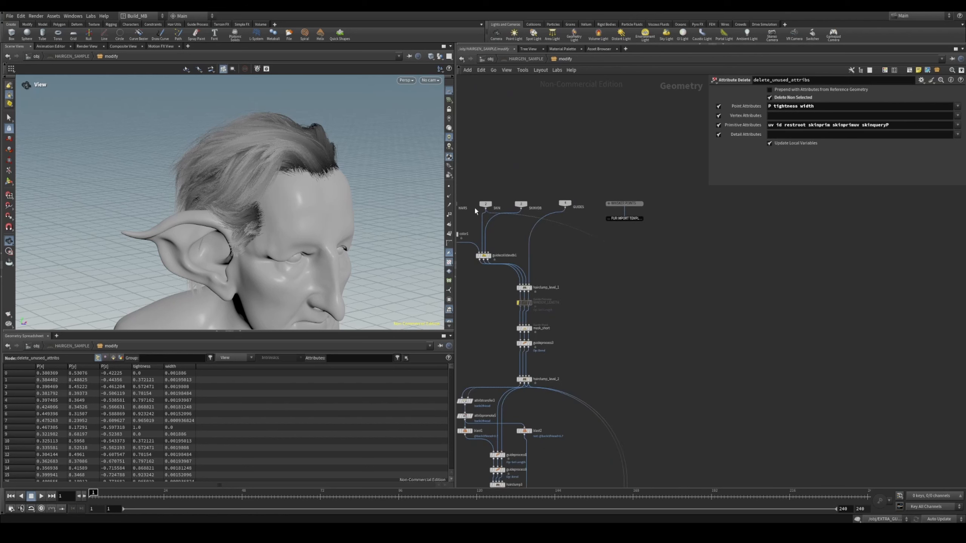
left_click(474, 205)
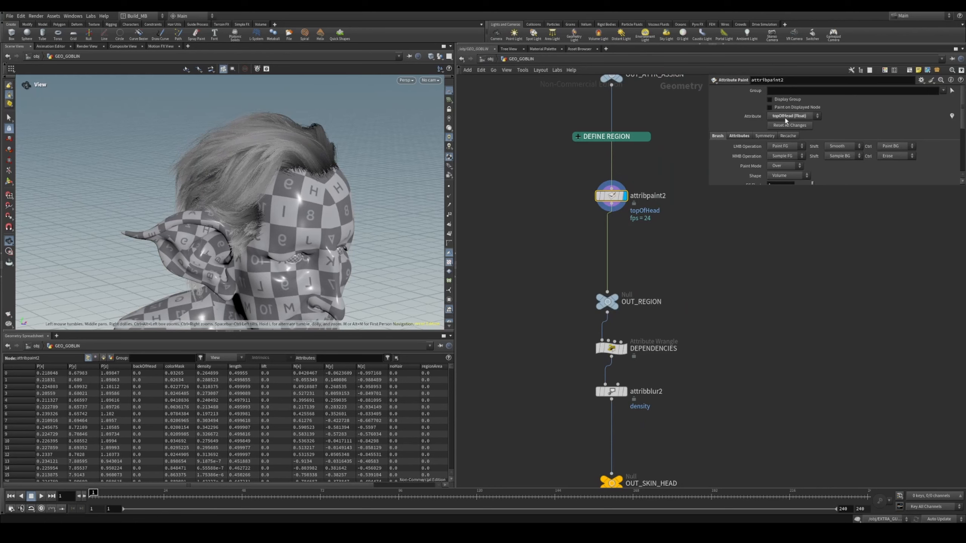
- Visualize the painted backOfHead and topOfHead attributes of attribpaint2 on the goblin's skin
left_click(587, 195)
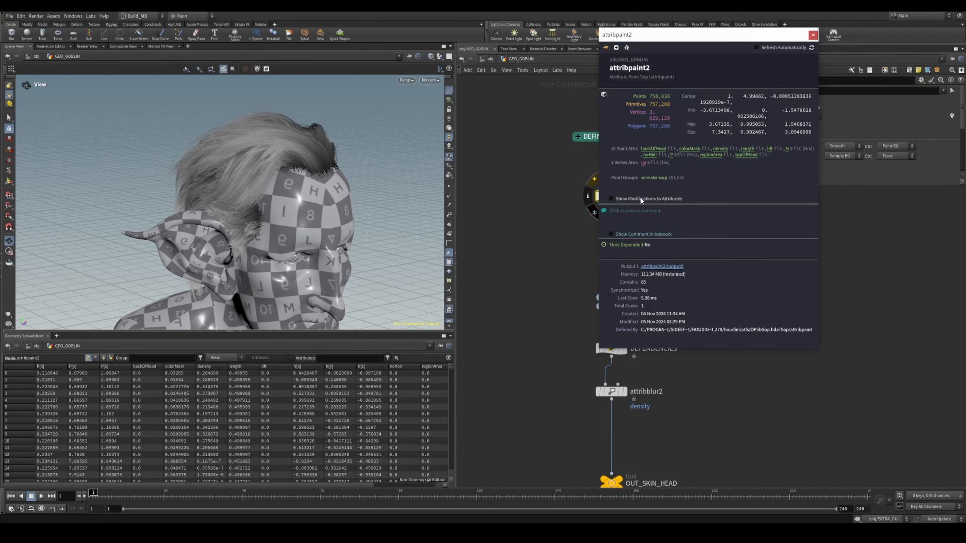
left_click(653, 152)
left_click_drag(251, 215, 398, 190)
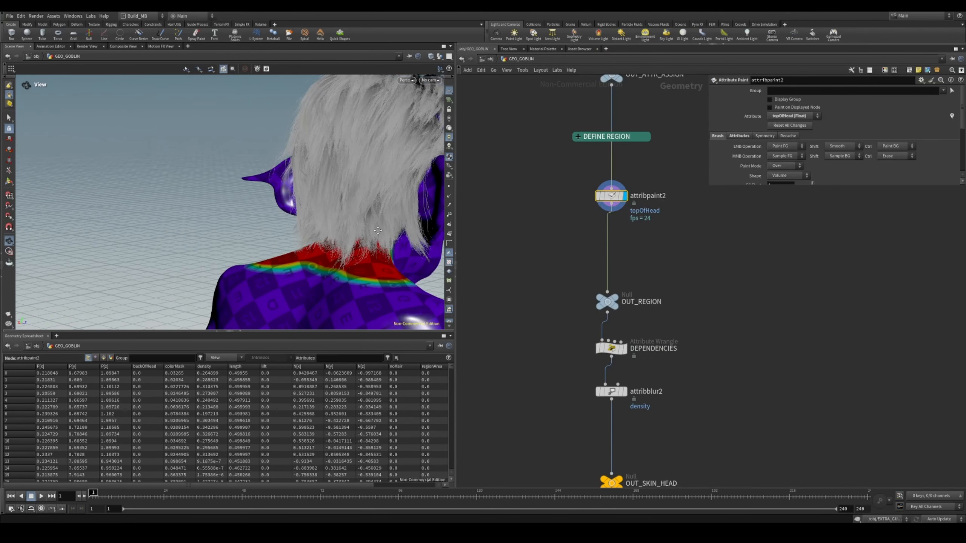
left_click_drag(377, 230, 248, 227)
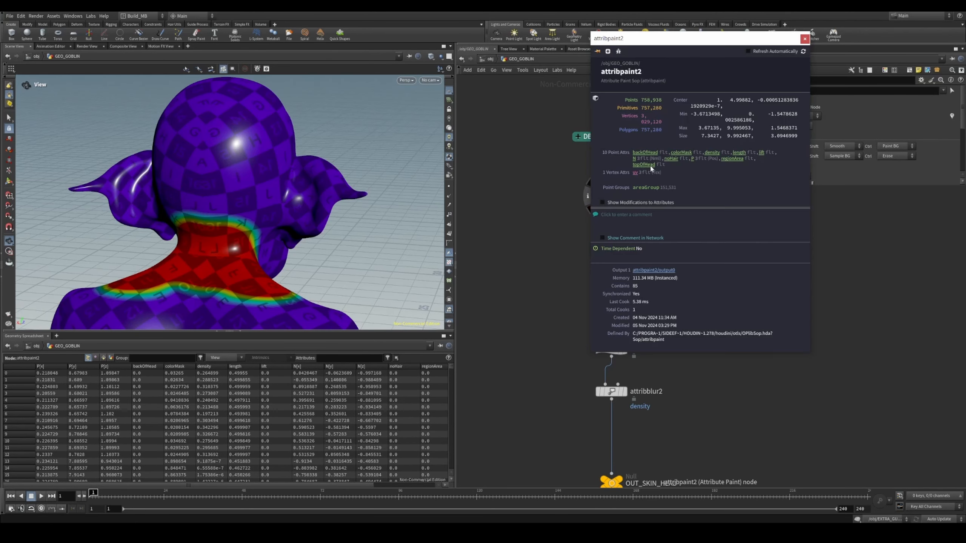
left_click(650, 169)
left_click_drag(311, 175, 354, 178)
- Visualize the regionArea attribute of attribpaint2 on the goblin's skin and view it from the side
left_click(588, 196)
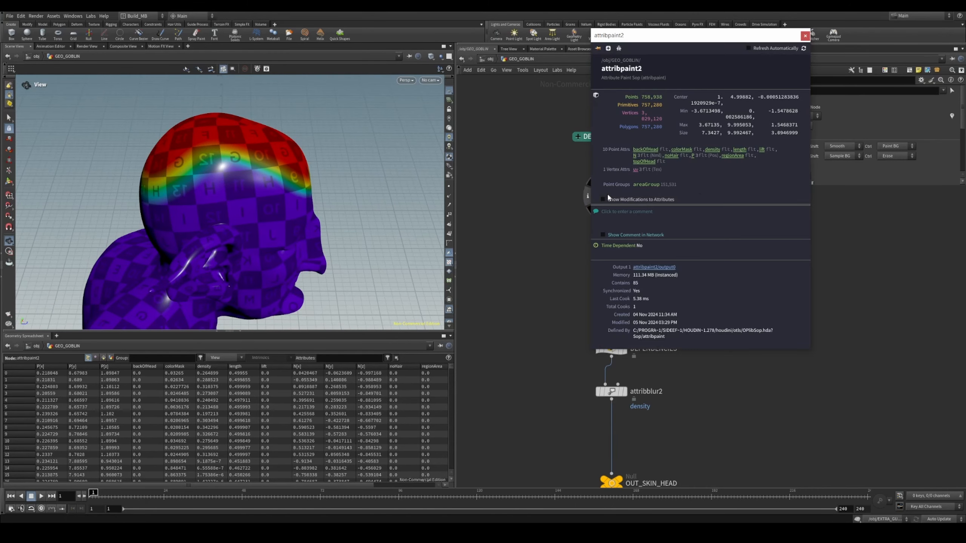
left_click(724, 155)
mouse_move(405, 205)
left_mouse_down()
mouse_move(275, 193)
mouse_move(262, 221)
mouse_move(323, 183)
mouse_move(238, 209)
mouse_move(289, 207)
mouse_move(213, 243)
mouse_move(311, 215)
left_mouse_up()
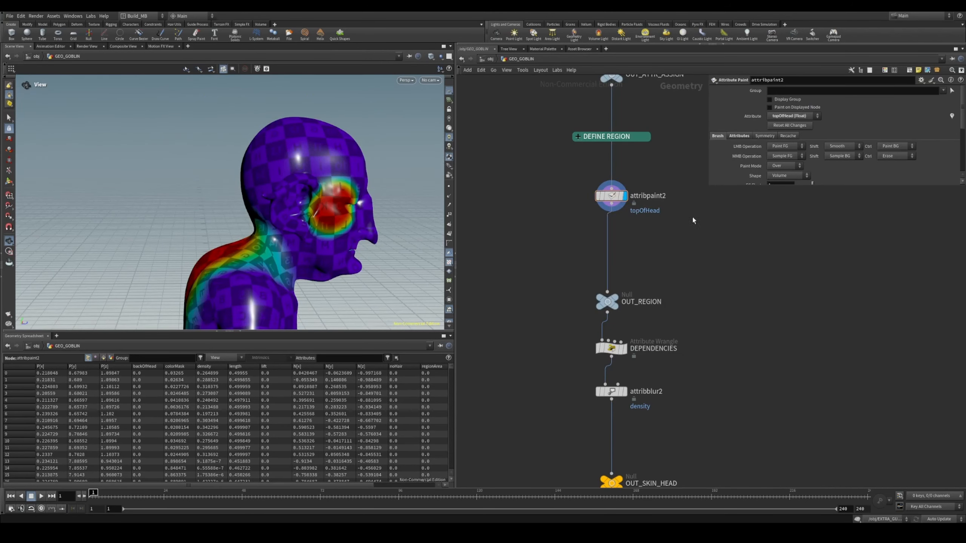
- Check the visualization at object level, then return to GEO_GOBLIN and turn it off through attribpaint2's node information
key("u")
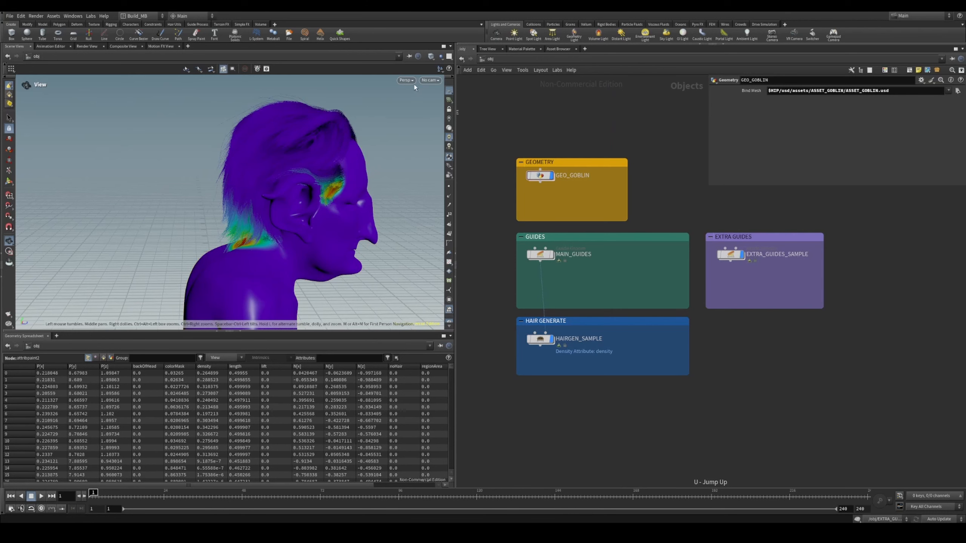
double_click(540, 174)
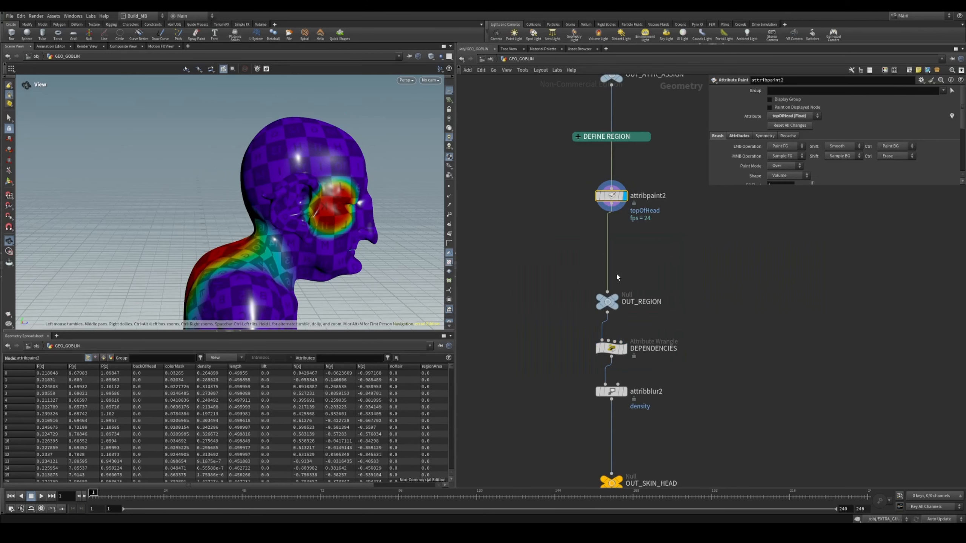
left_click(587, 196)
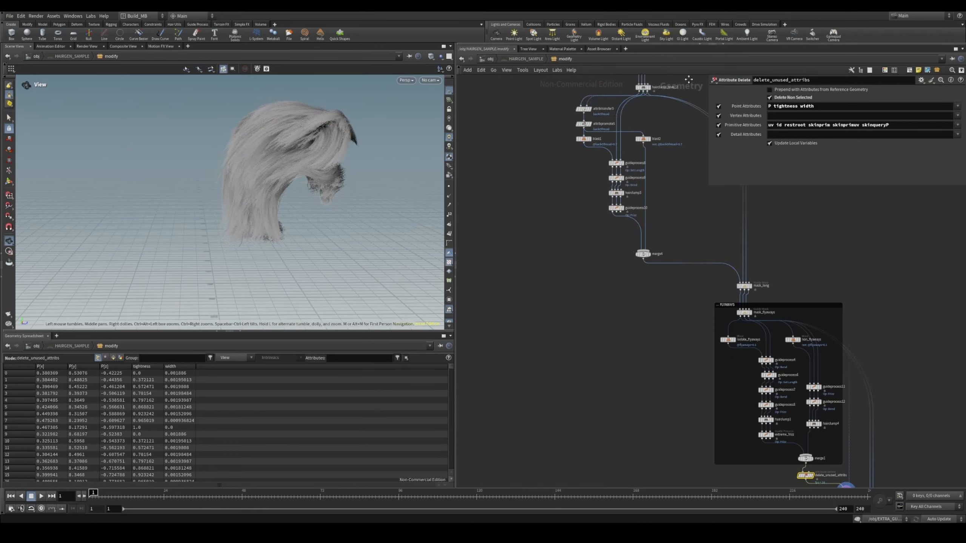
- Add backOfHead to the point attributes transferred by attribtransfer2 in the HAIRGEN_SAMPLE network
middle_click_drag(677, 299, 505, 213)
middle_click_drag(617, 298, 532, 147)
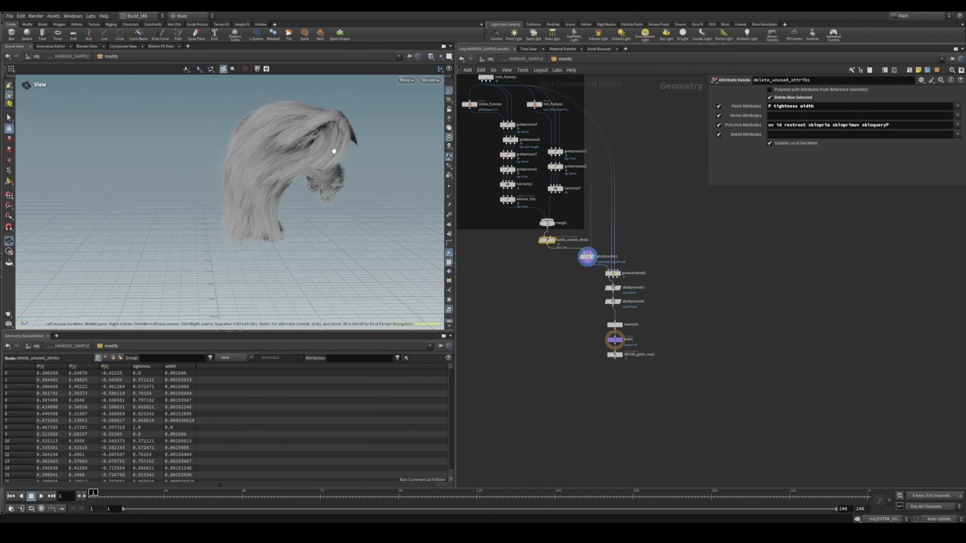
scroll(605, 253, "up", 5)
left_click(554, 266)
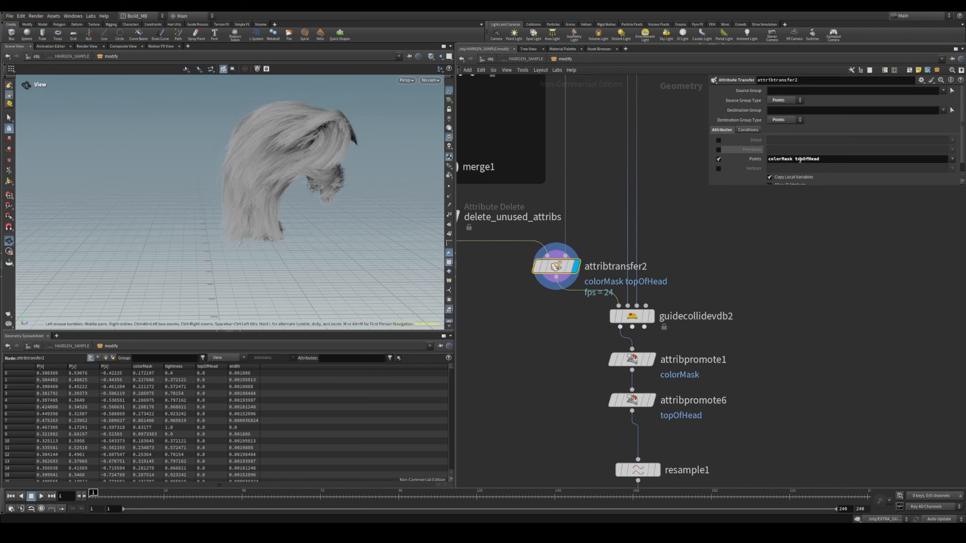
left_click(954, 160)
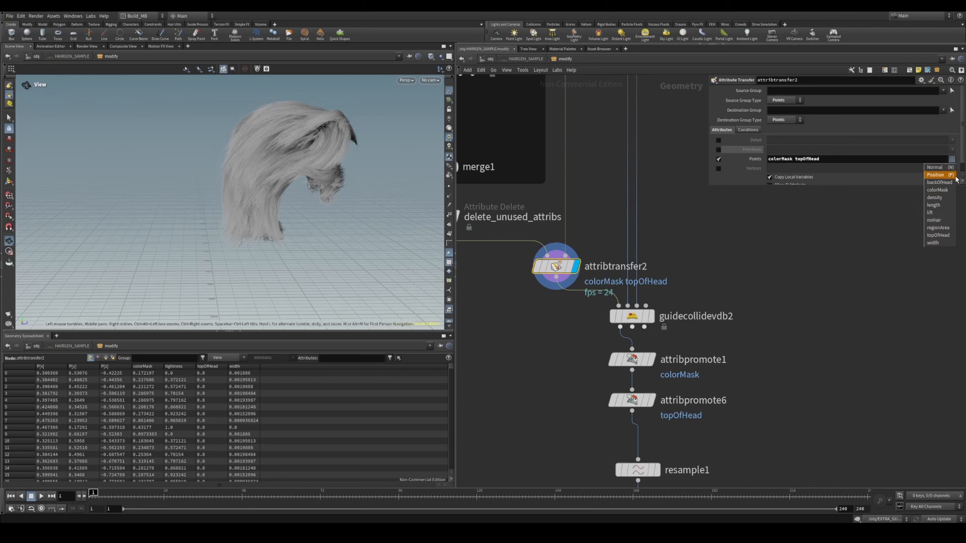
left_click(939, 185)
double_click(725, 359)
- Display guidecollidevdb2's output and examine the hair close up
middle_click_drag(755, 329, 738, 277)
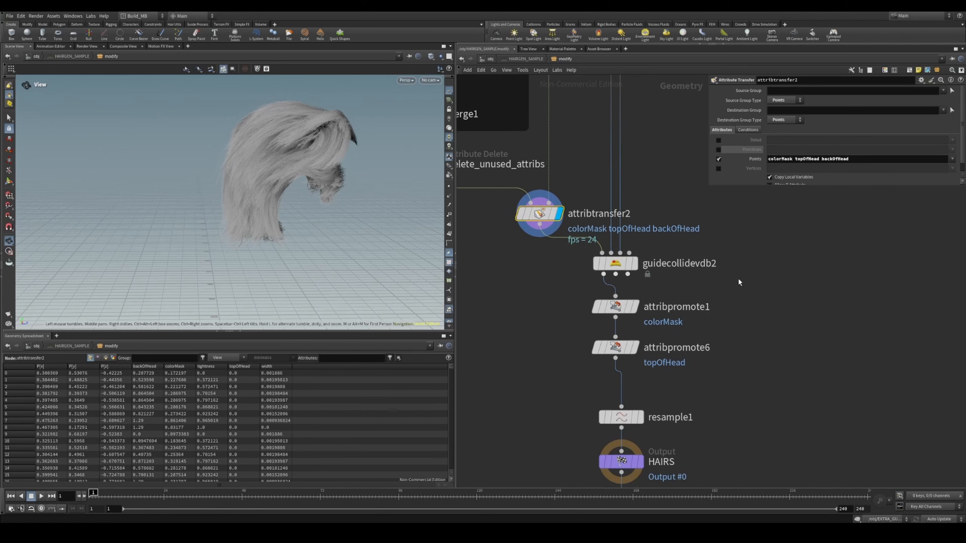
left_click(738, 277)
left_click(636, 266)
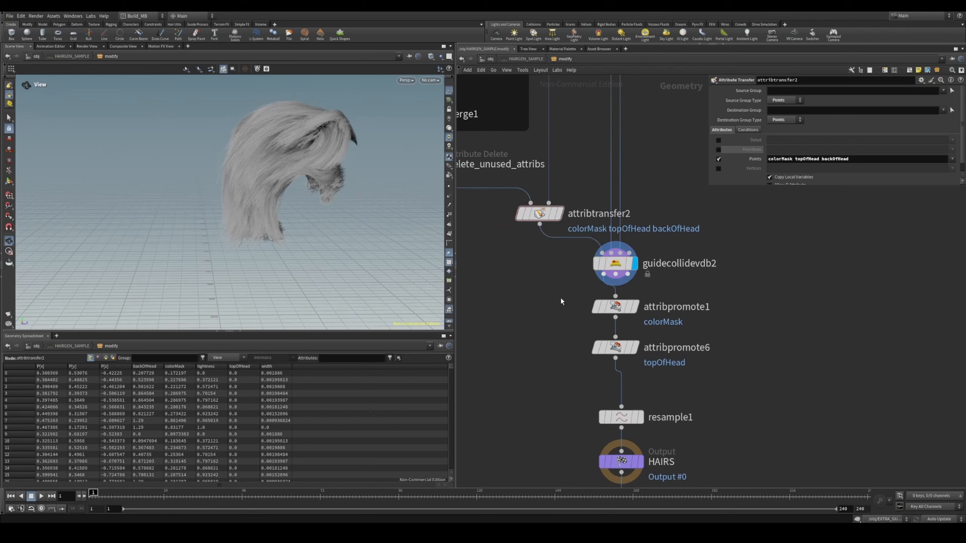
right_click_drag(287, 209, 287, 185)
left_click_drag(287, 185, 275, 223)
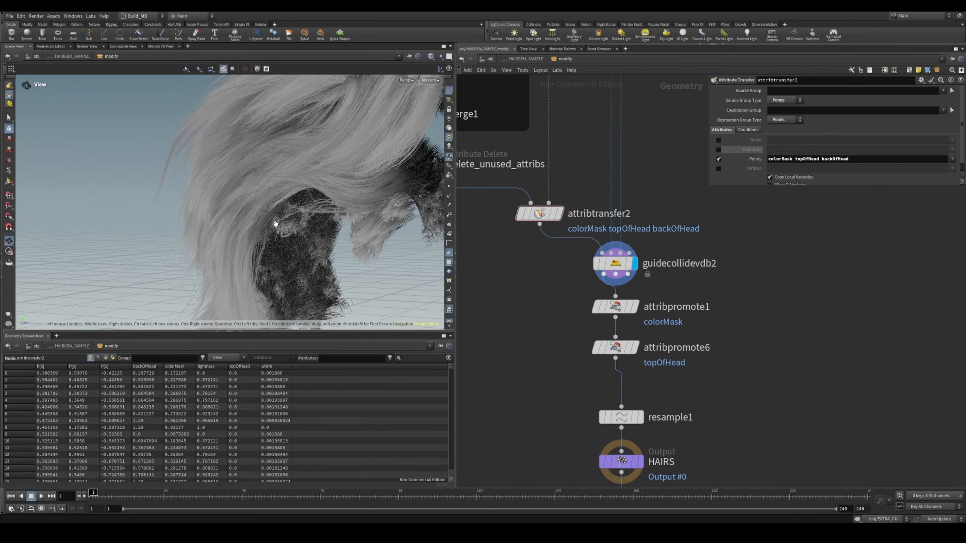
left_click_drag(331, 192, 324, 252)
middle_click_drag(323, 253, 212, 216)
- Show the goblin's head together with the hair and open guidecollidevdb2's parameters
left_click(441, 56)
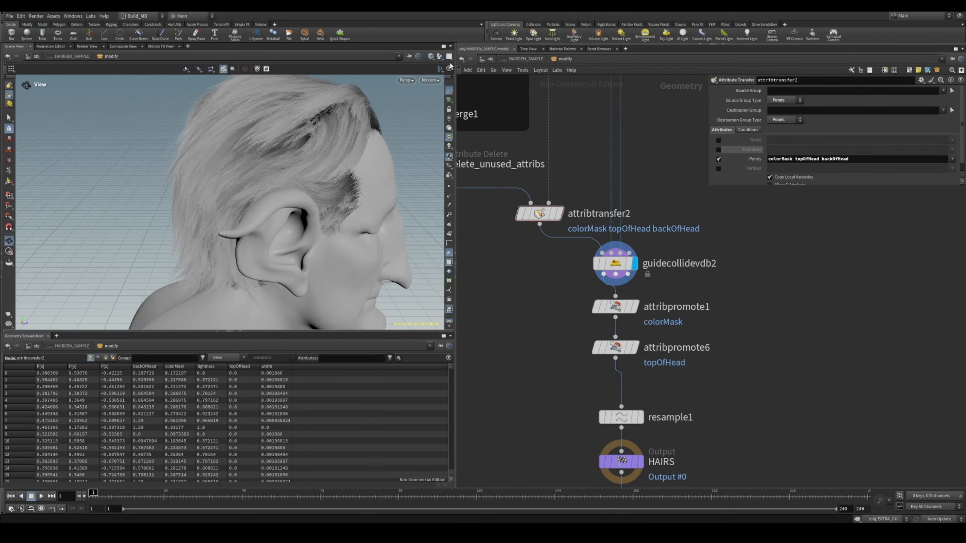
left_click_drag(319, 200, 383, 252)
left_click(614, 264)
middle_click_drag(709, 314, 696, 241)
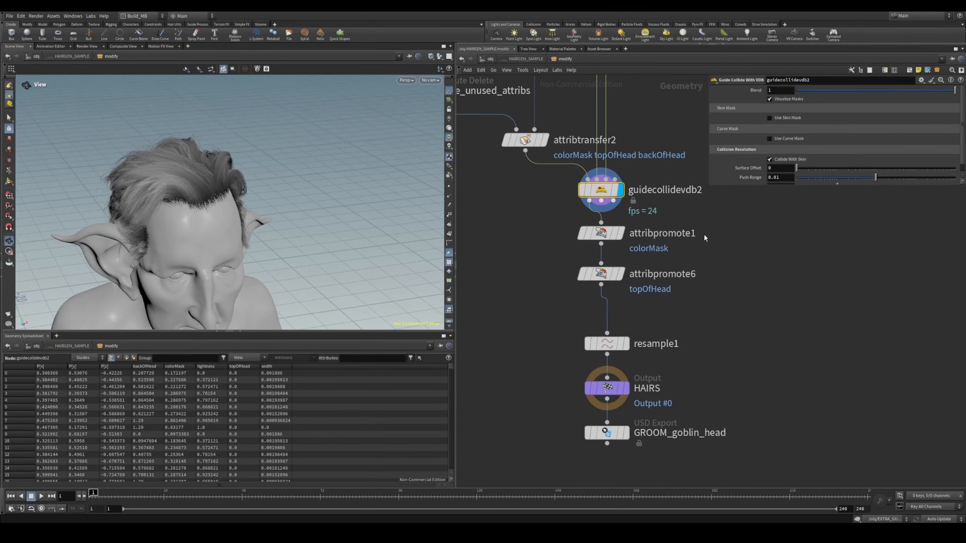
- Display attribpromote1's output and visualize the backOfHead mask on the hairs, examining its falloff around the nape
left_click_drag(133, 245, 305, 209)
left_click(521, 143)
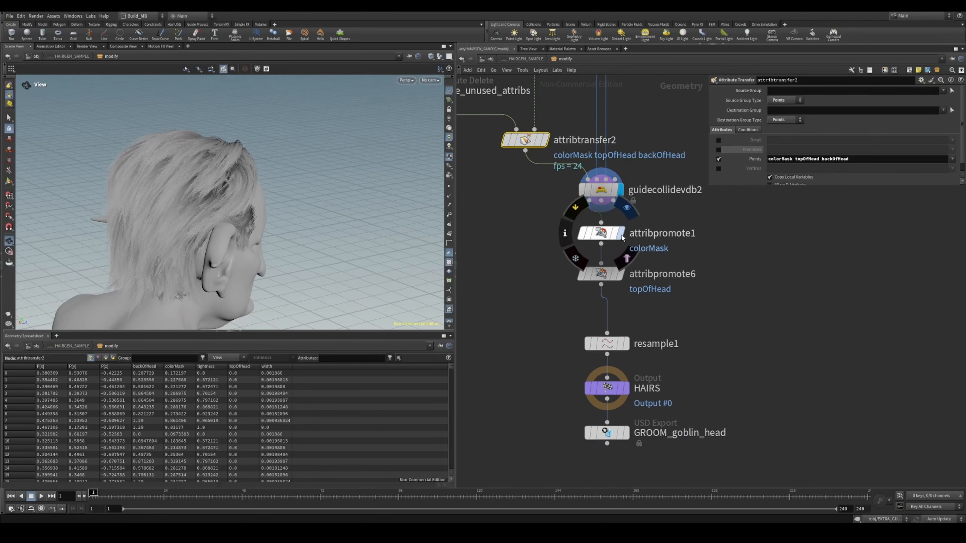
left_click(608, 234)
left_click(565, 233)
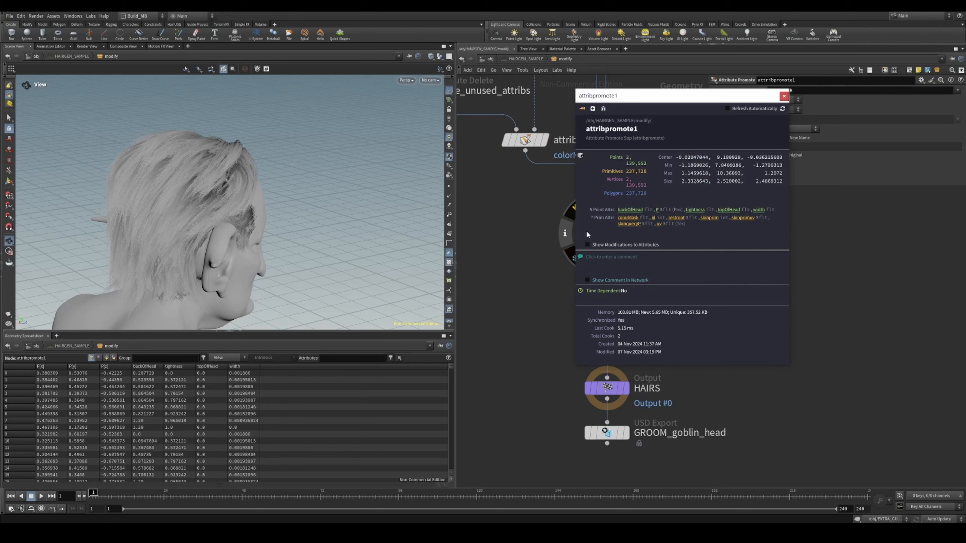
left_click(629, 217)
middle_click_drag(220, 251, 335, 206)
right_click_drag(334, 207, 404, 201)
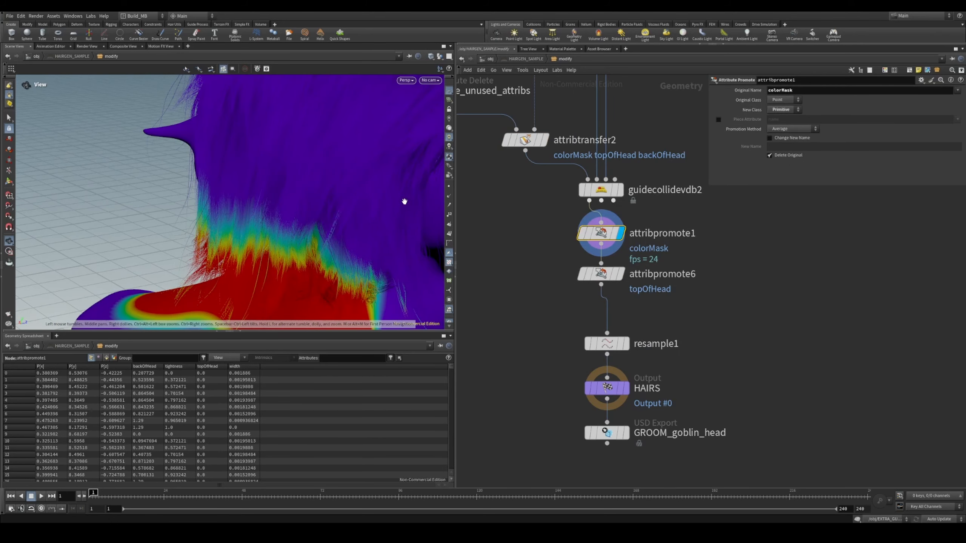
left_click_drag(331, 227, 304, 203)
right_click_drag(259, 244, 388, 237)
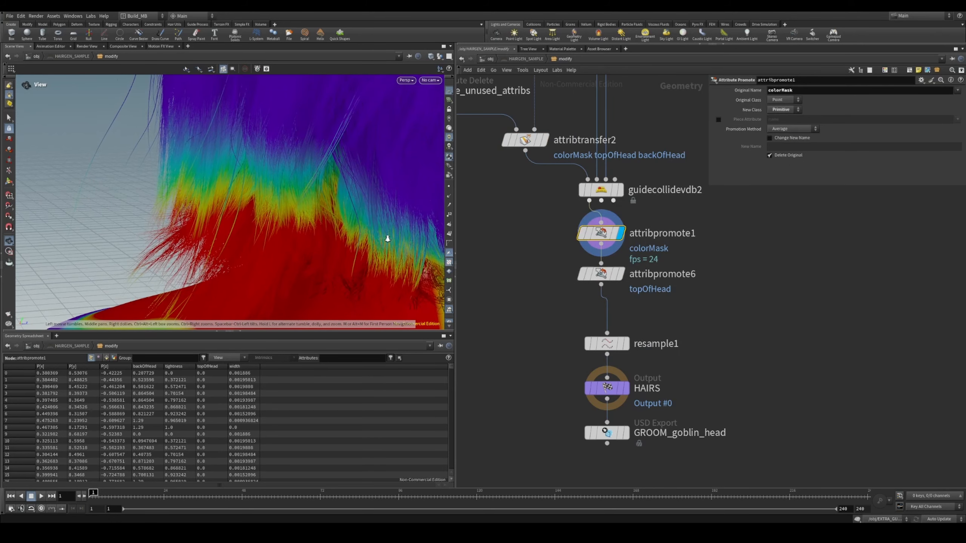
left_click_drag(209, 219, 199, 210)
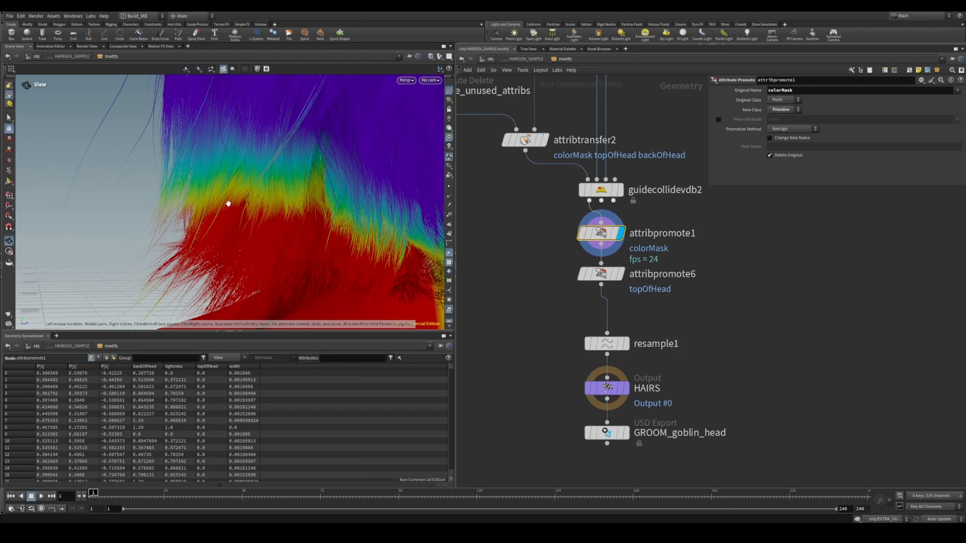
right_click_drag(332, 222, 265, 217)
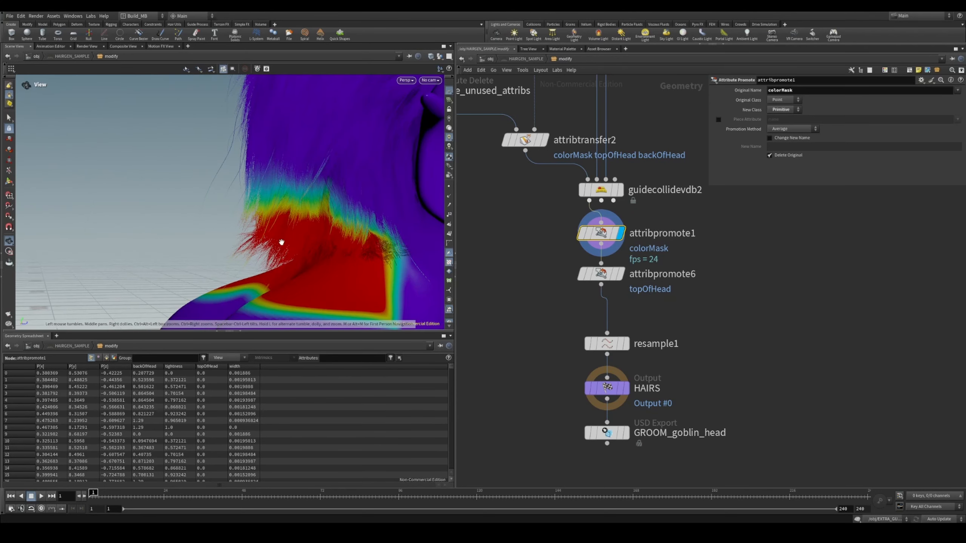
left_click_drag(260, 212, 171, 197)
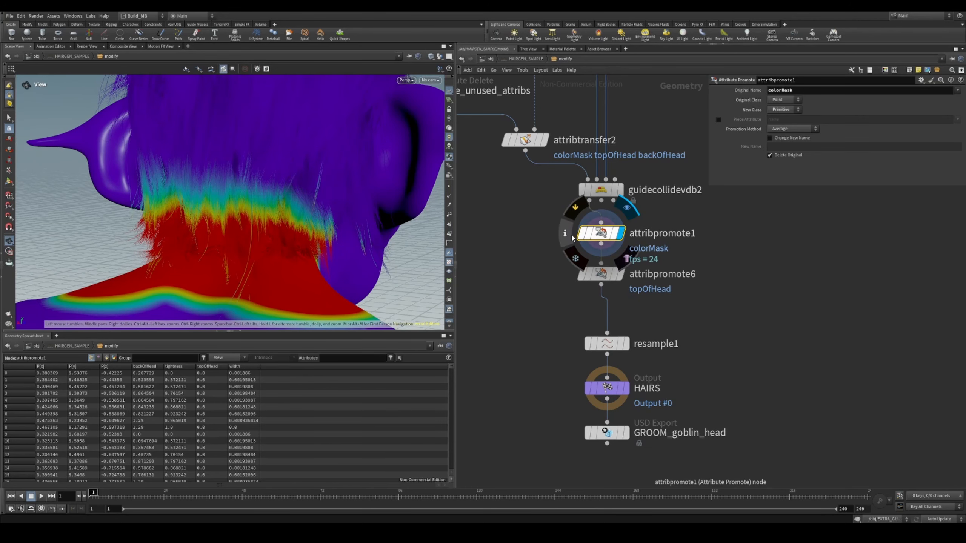
- Visualize colorMask through attribpromote1's node information and examine how it colours individual hairs around the neck and ear
left_click(566, 234)
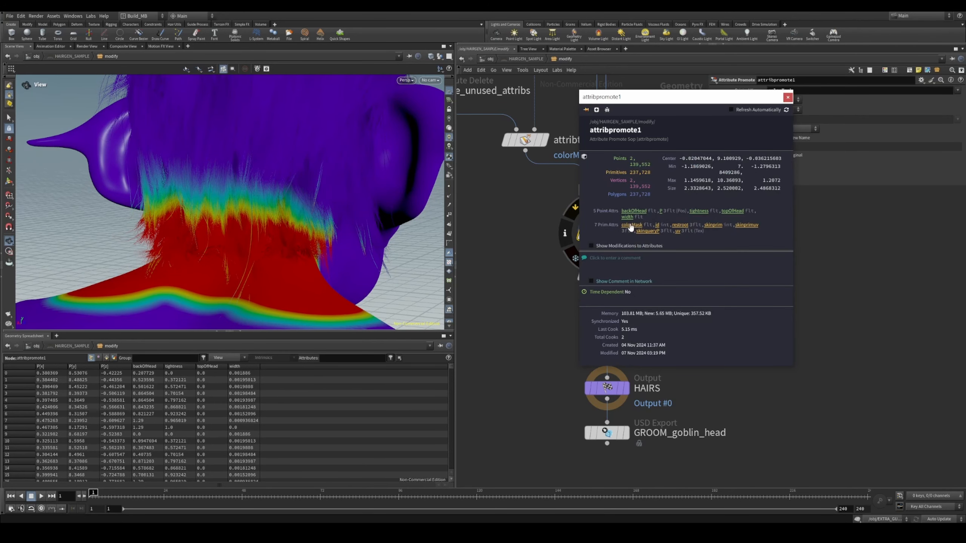
left_click(631, 226)
left_click(527, 257)
scroll(252, 219, "up", 8)
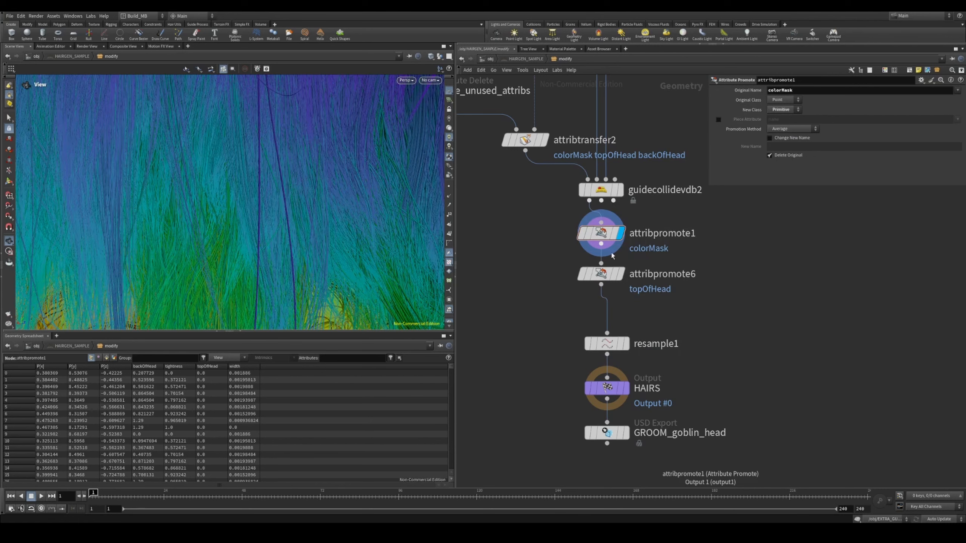
scroll(287, 230, "down", 10)
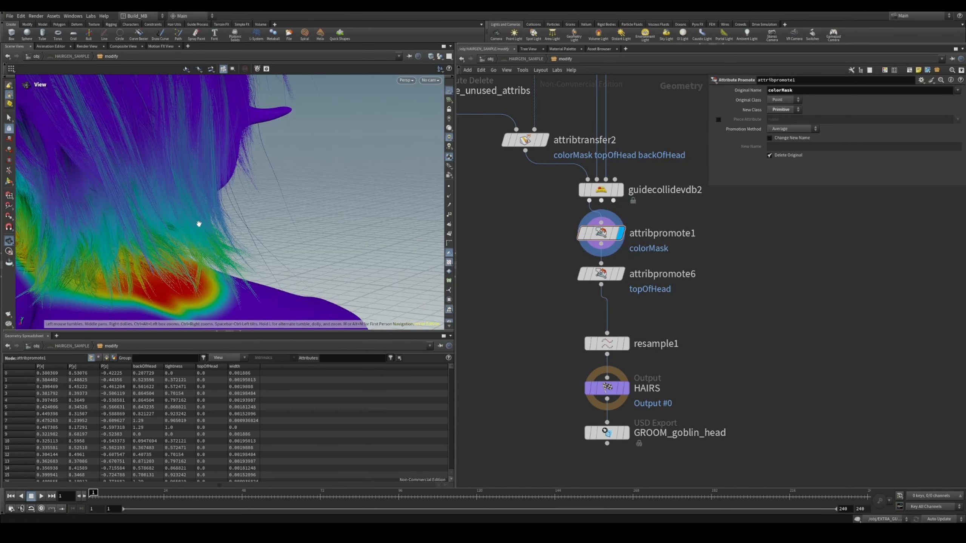
left_click_drag(205, 277, 296, 224)
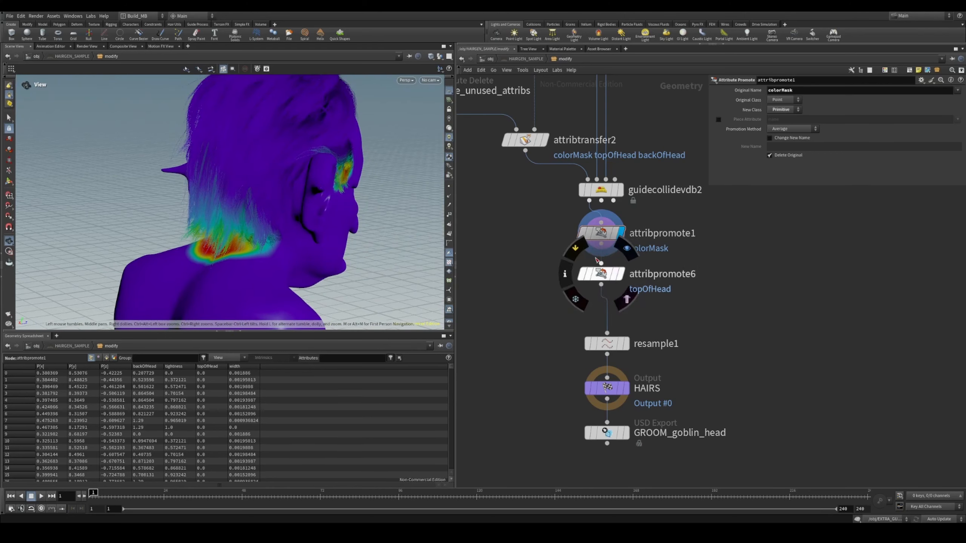
- Display attribpromote6's output and turn off the mask visualization through its node information
mouse_move(614, 233)
mouse_move(614, 233)
left_mouse_down()
mouse_move(607, 240)
mouse_move(620, 234)
left_mouse_up()
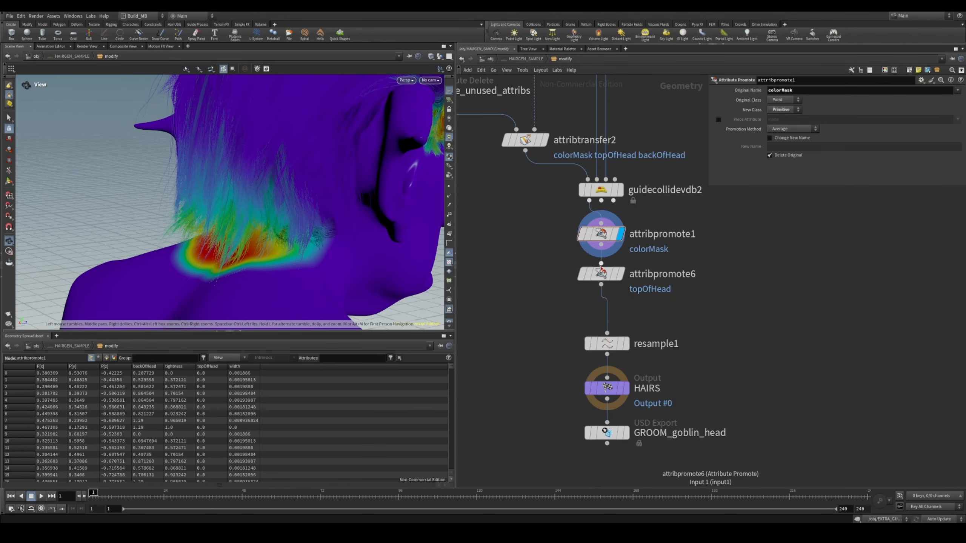
left_click(601, 270)
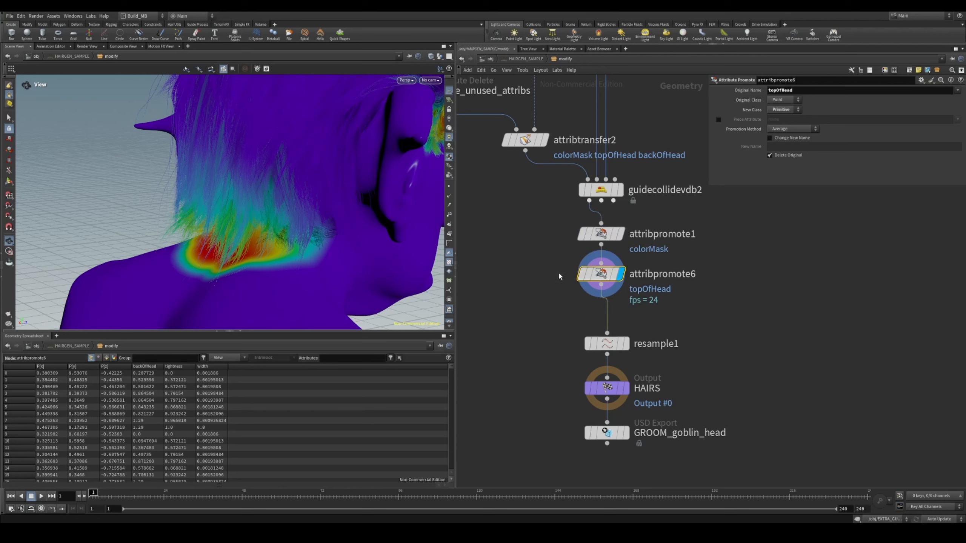
mouse_move(570, 274)
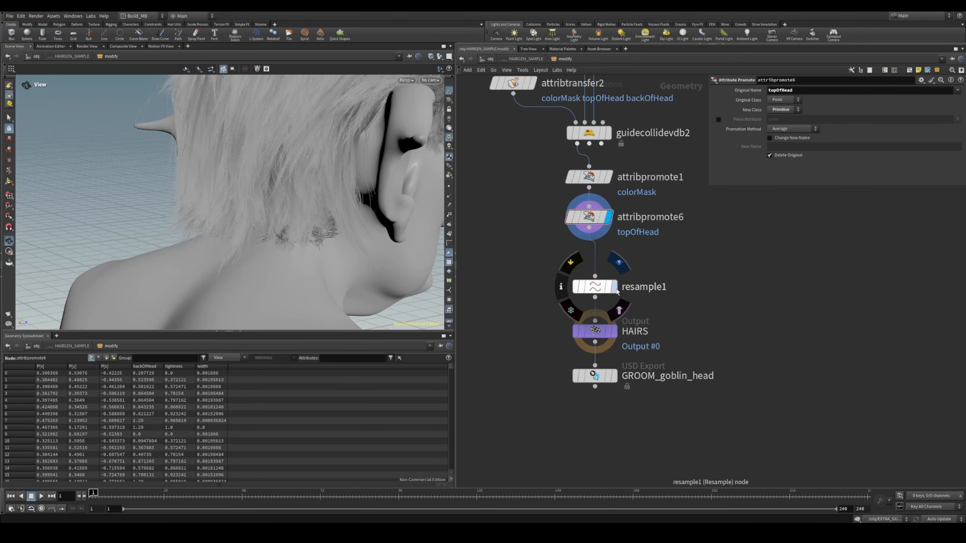
- Display resample1's output and enlarge its parameter area to inspect the Curve U Attribute setting
left_click(615, 290)
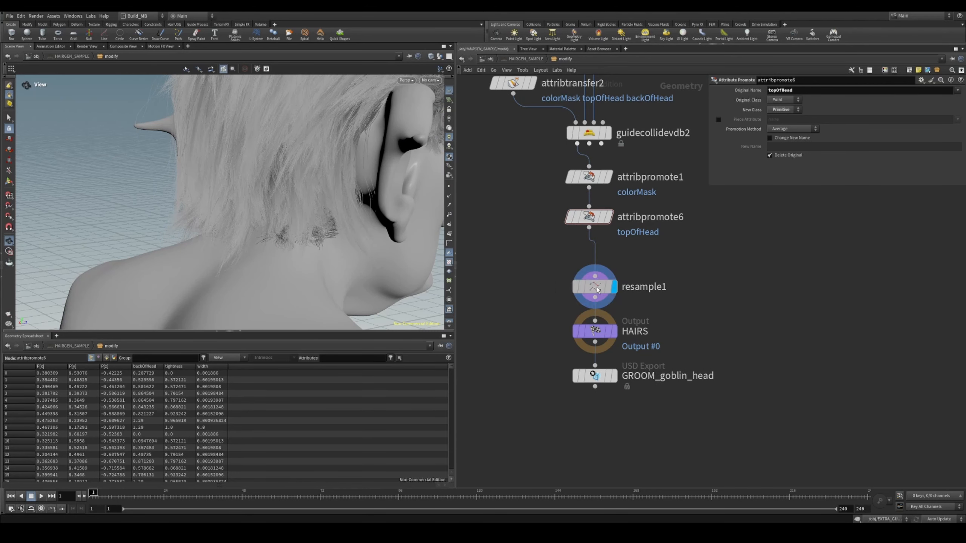
left_click_drag(341, 243, 223, 242)
middle_click_drag(335, 99, 320, 107)
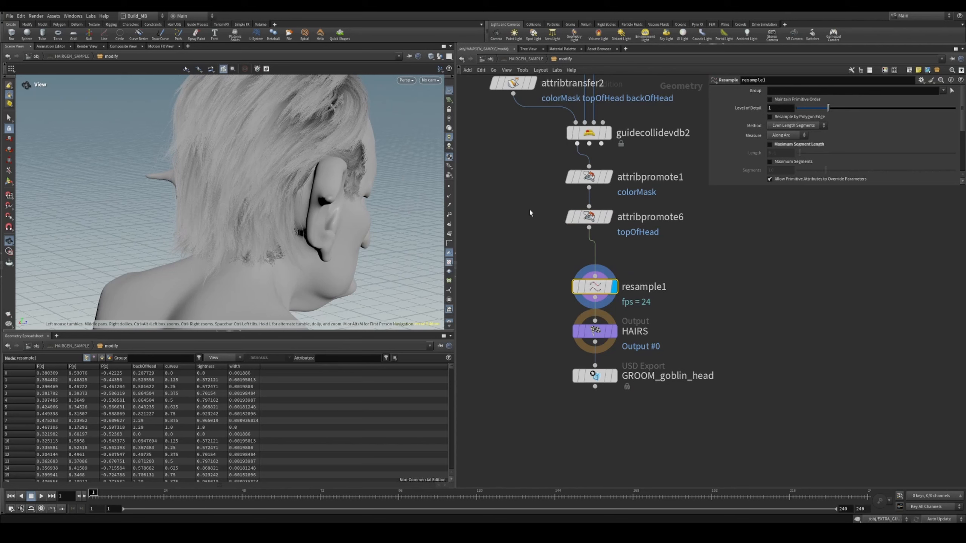
left_click_drag(709, 187, 702, 297)
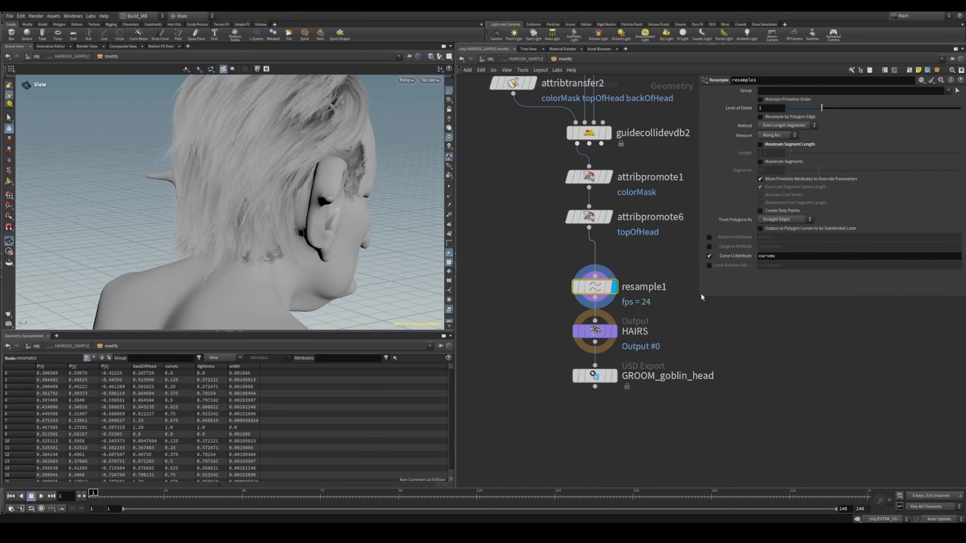
left_click_drag(795, 258, 690, 265)
left_click(787, 286)
- Visualize curveu on resample1's hairs, examine it around the head, and turn the visualization off through the node information
left_click(612, 287)
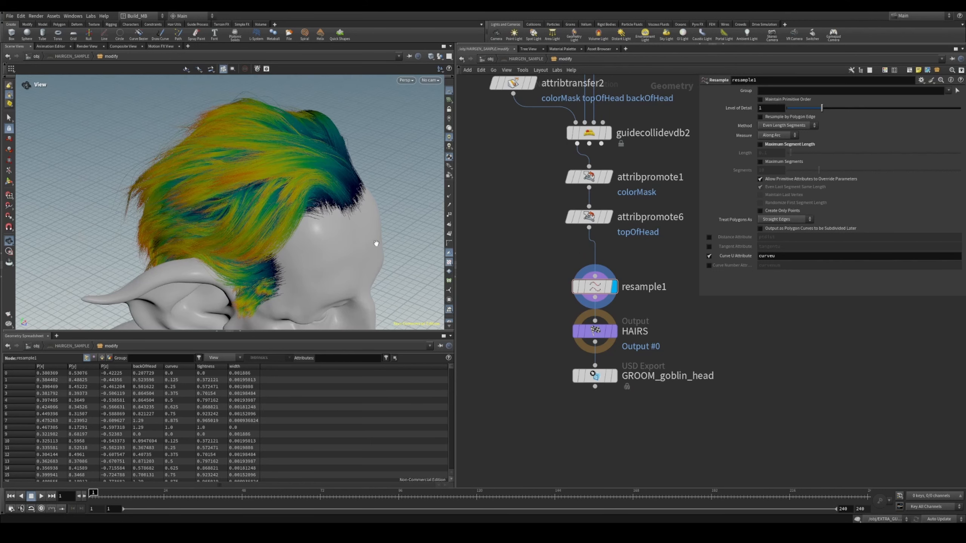
left_click_drag(377, 244, 117, 220)
left_click_drag(330, 209, 238, 259)
left_click_drag(340, 240, 265, 193)
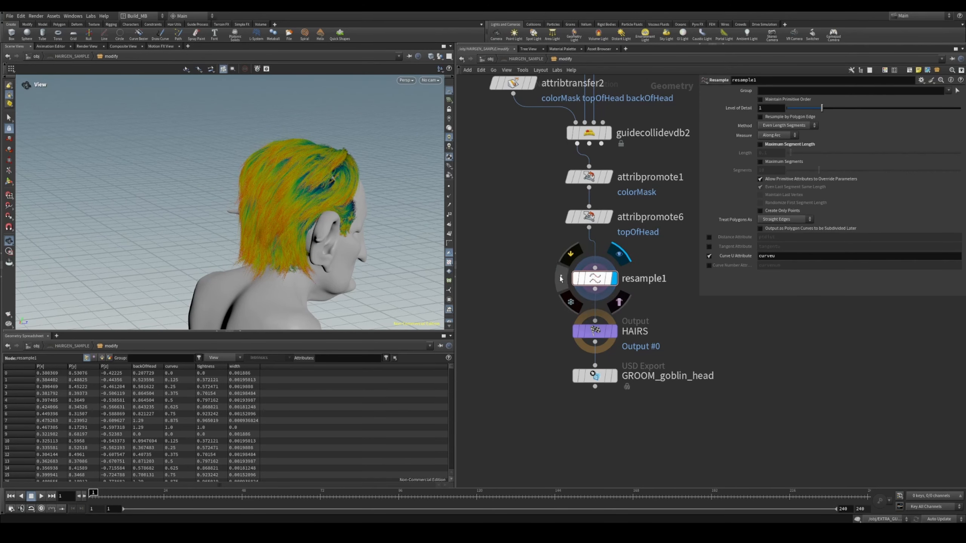
left_click(561, 278)
left_click(652, 256)
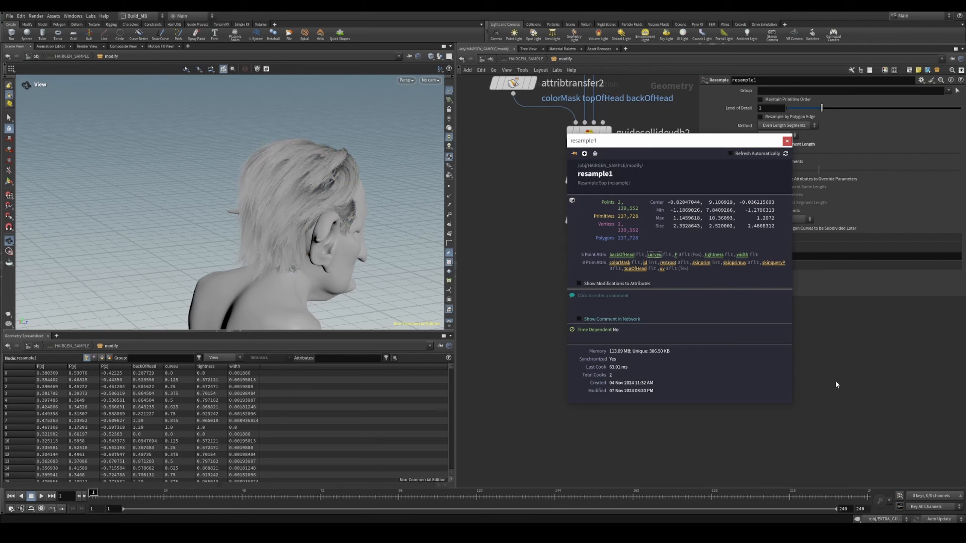
- Delete the GROOM_goblin_head USD Export node and lay out the remaining nodes
middle_click_drag(836, 384, 805, 369)
left_click(563, 362)
key("Delete")
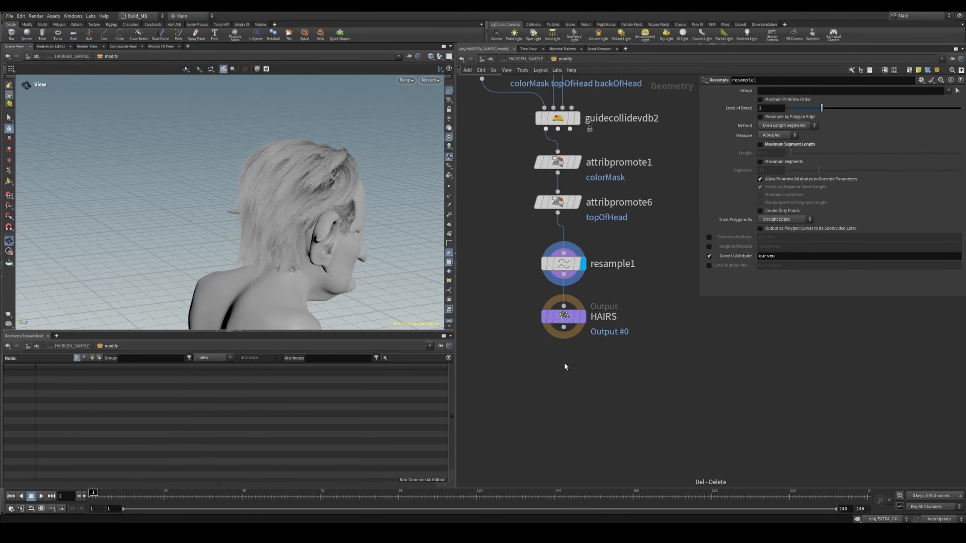
key("l")
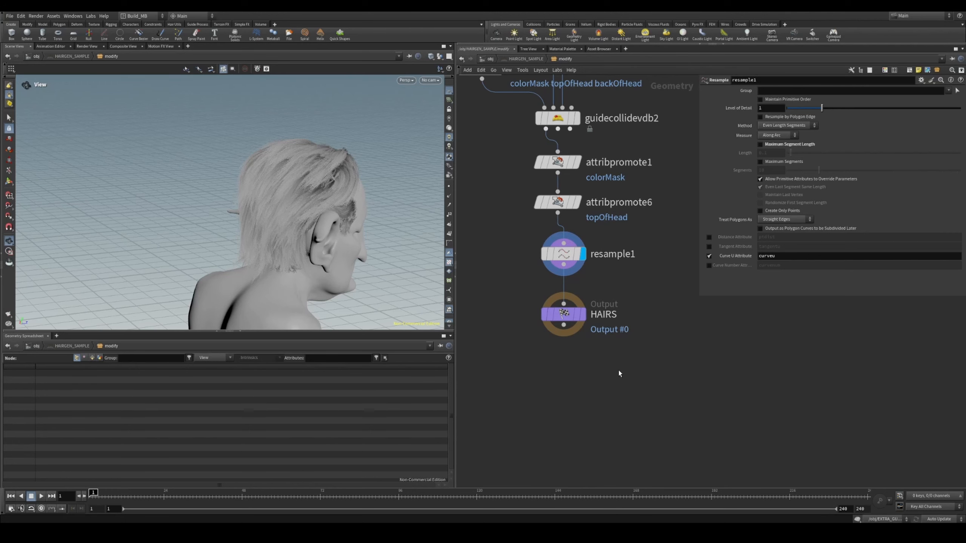
- Leave the groom network for the Solaris stage and place a SOP Import node there
key("u")
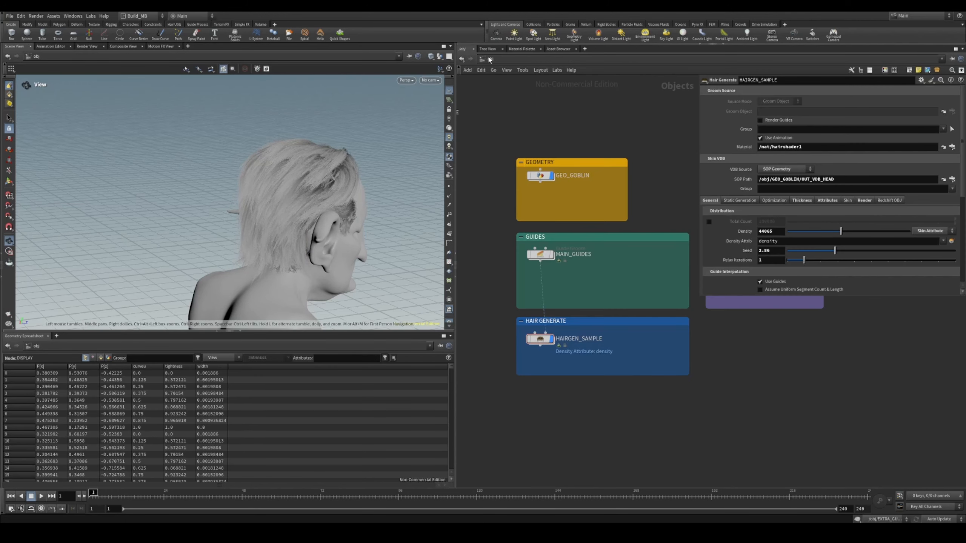
left_click(490, 60)
left_click(501, 116)
key("Tab")
type("sop")
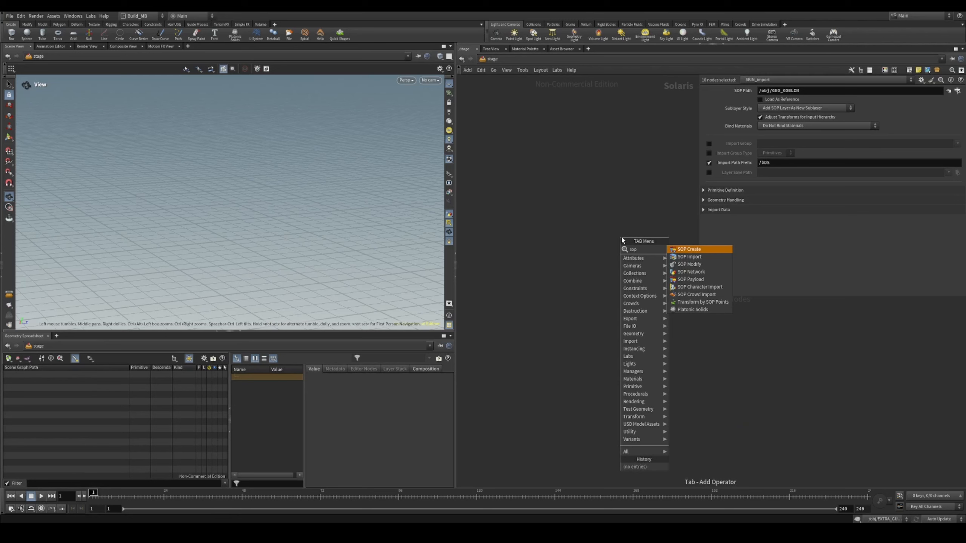
type("im")
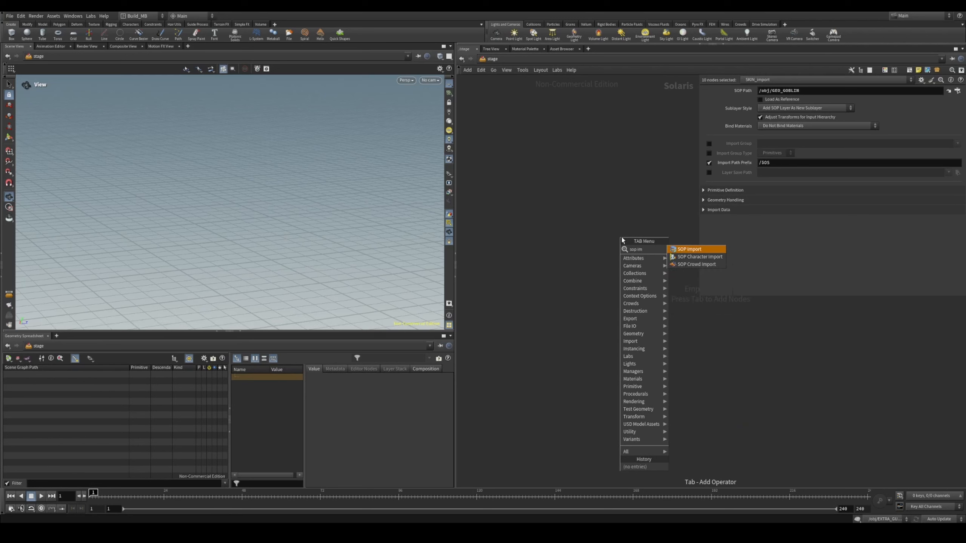
key("Return")
left_click(622, 238)
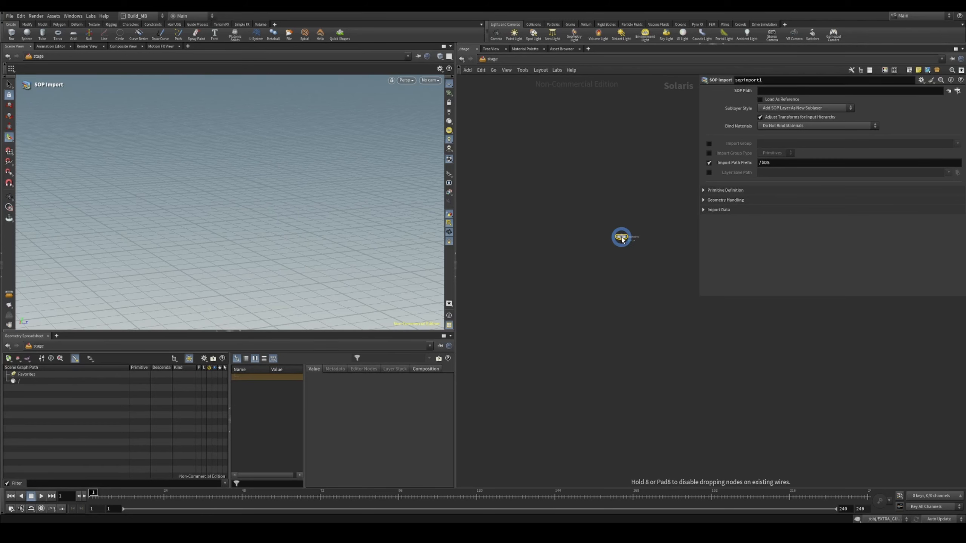
- Set sopimport1's SOP Path to /obj/HAIRGEN_SAMPLE and check the imported hair
left_click(957, 90)
left_click(913, 68)
left_click(894, 157)
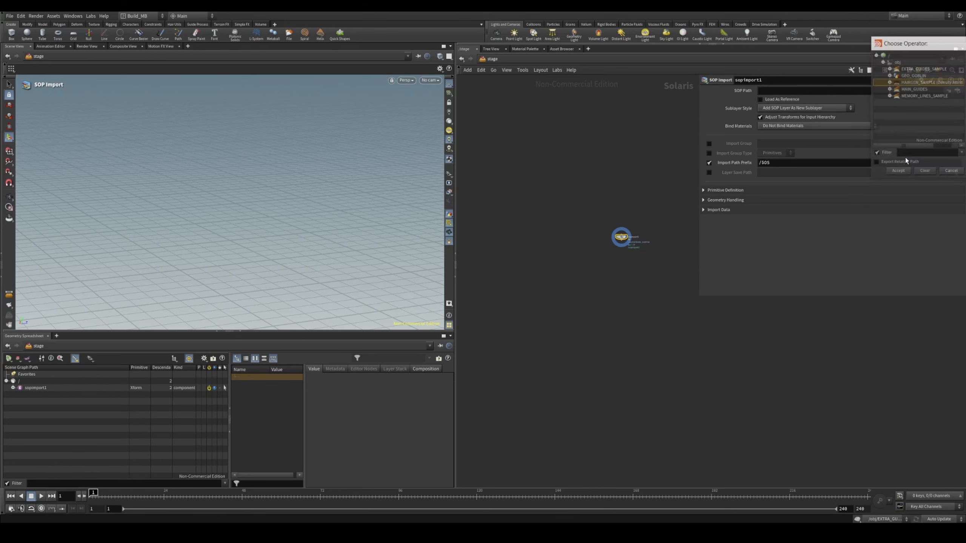
left_click_drag(250, 191, 285, 160)
key("Return")
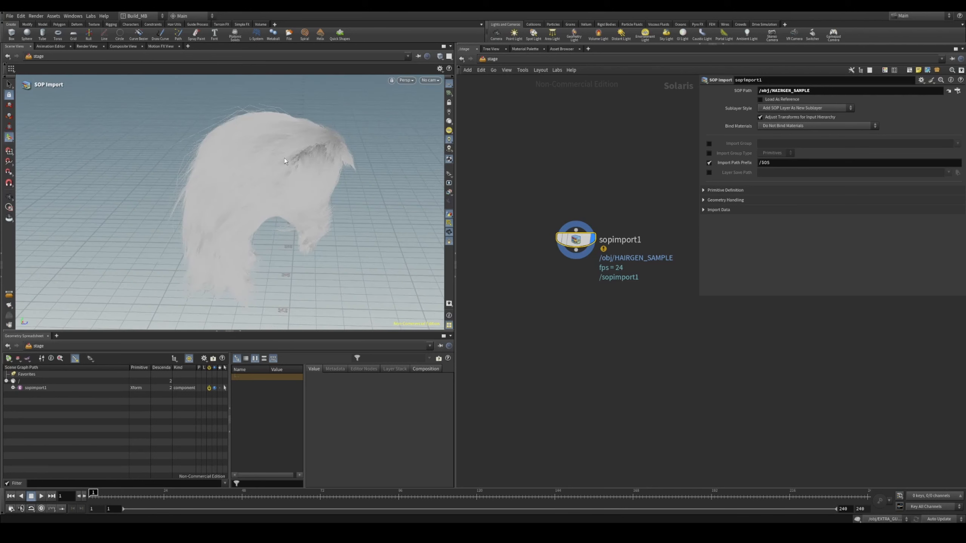
key("Escape")
- Add a Material Library node and an Assign Material node in sequence below sopimport1
key("Tab")
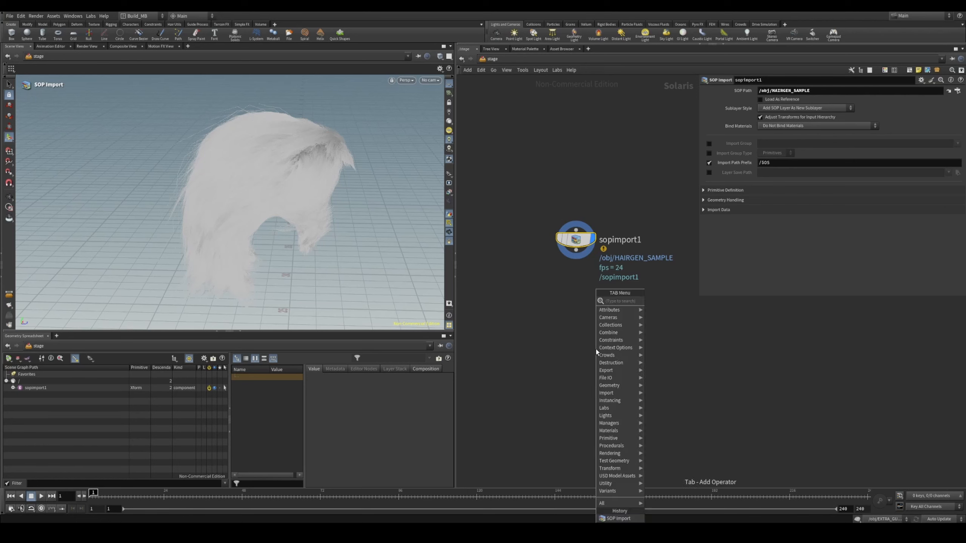
type("mater")
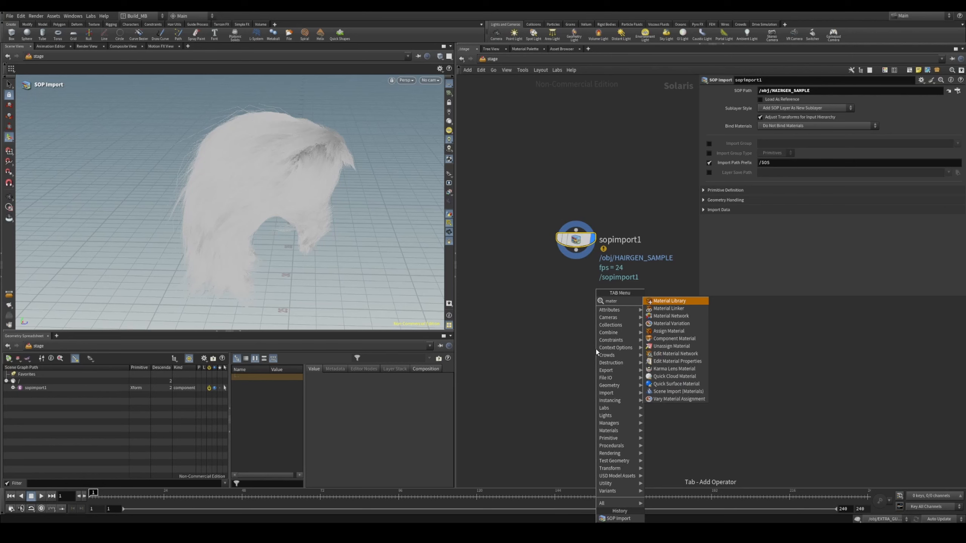
key("Return")
key("Tab")
type("assi")
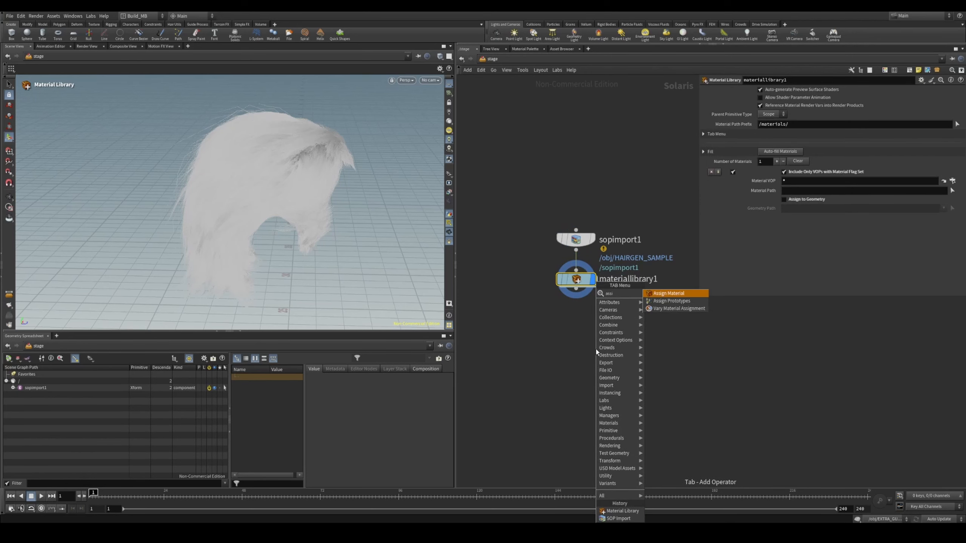
key("Return")
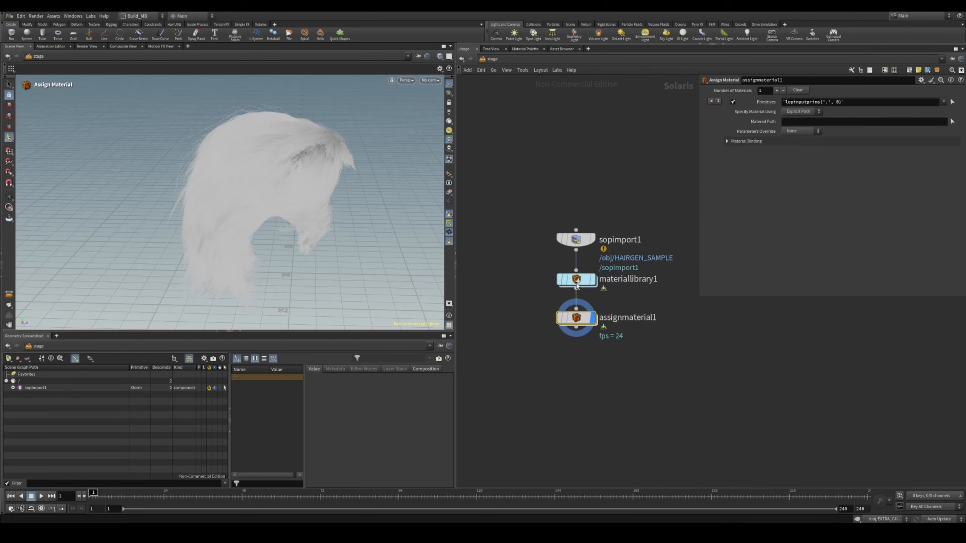
- Place a Karma Material Builder inside materiallibrary1 for the hair material
double_click(576, 281)
key("Tab")
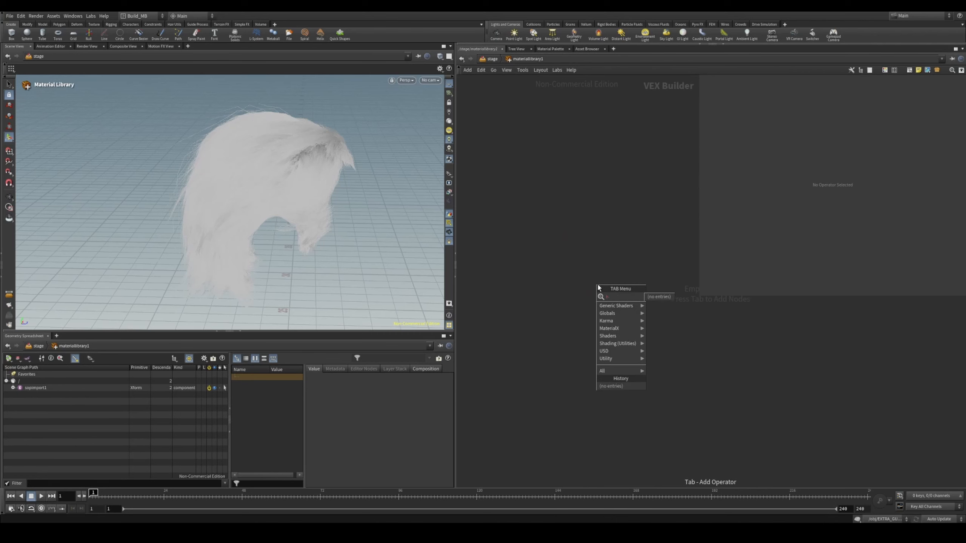
key("BackSpace")
type("kmb")
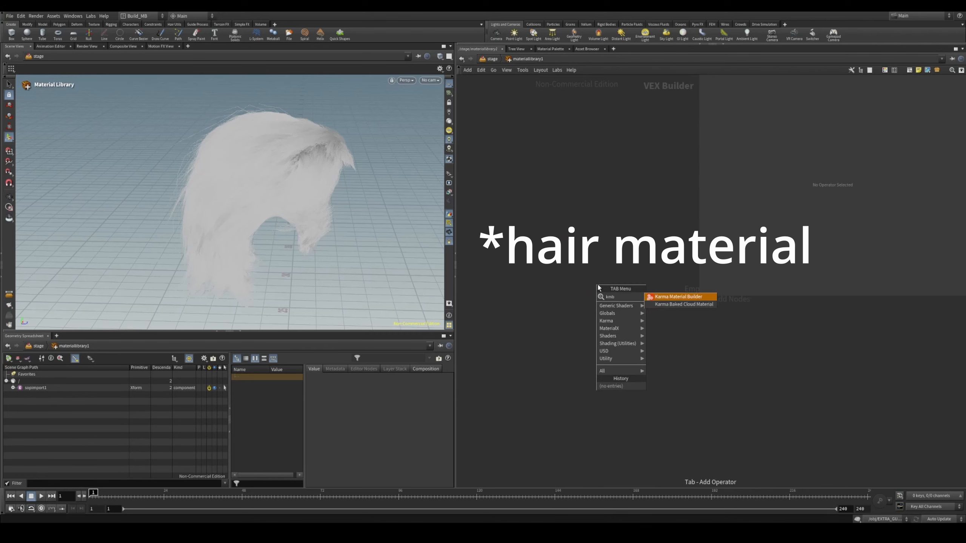
key("Return")
left_click(598, 286)
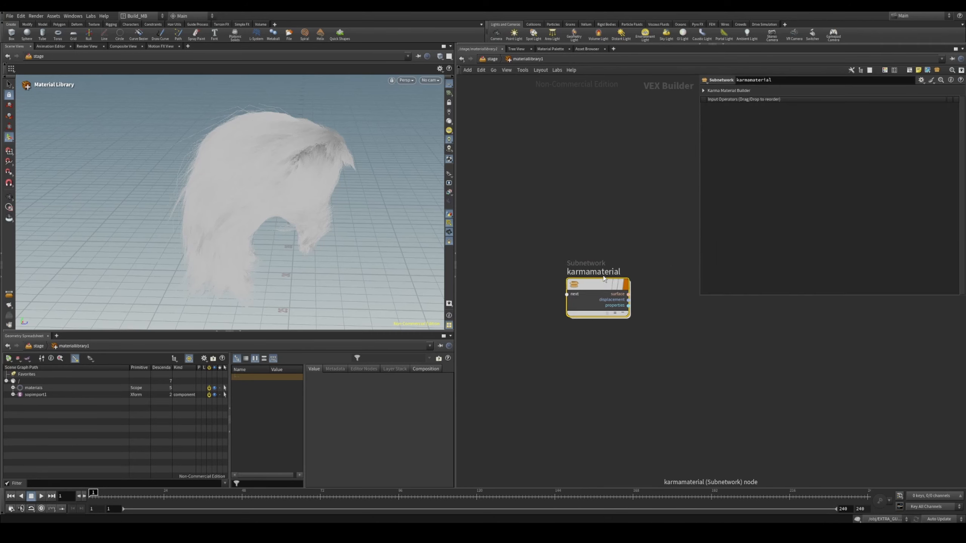
- Enter the karmamaterial subnetwork and delete its default shader nodes between the inputs and outputs nodes
double_click(599, 288)
key("h")
left_click_drag(593, 228, 622, 446)
key("Delete")
- Add a Karma Hair shader and connect its surface output to Material_Outputs_and_AOVs
key("Tab")
type("kh")
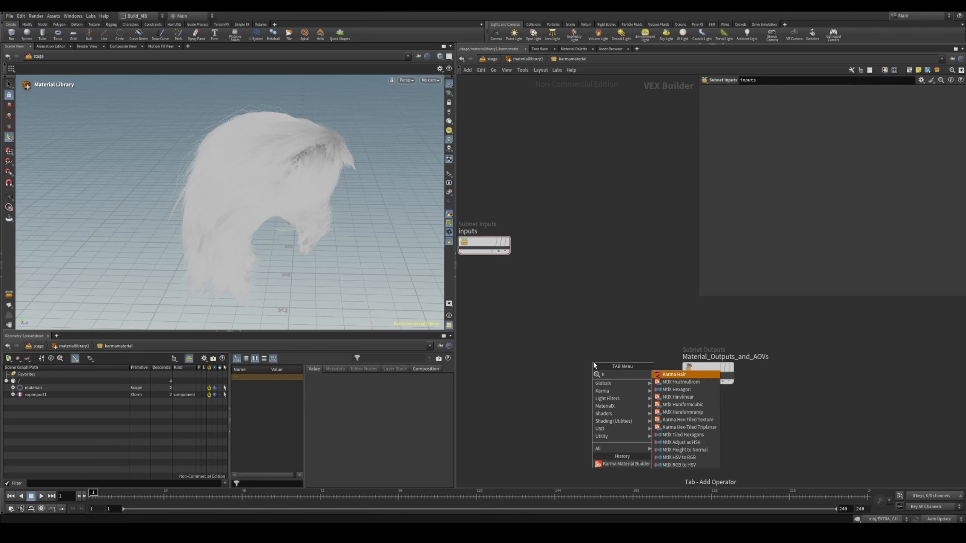
key("Return")
left_click(594, 362)
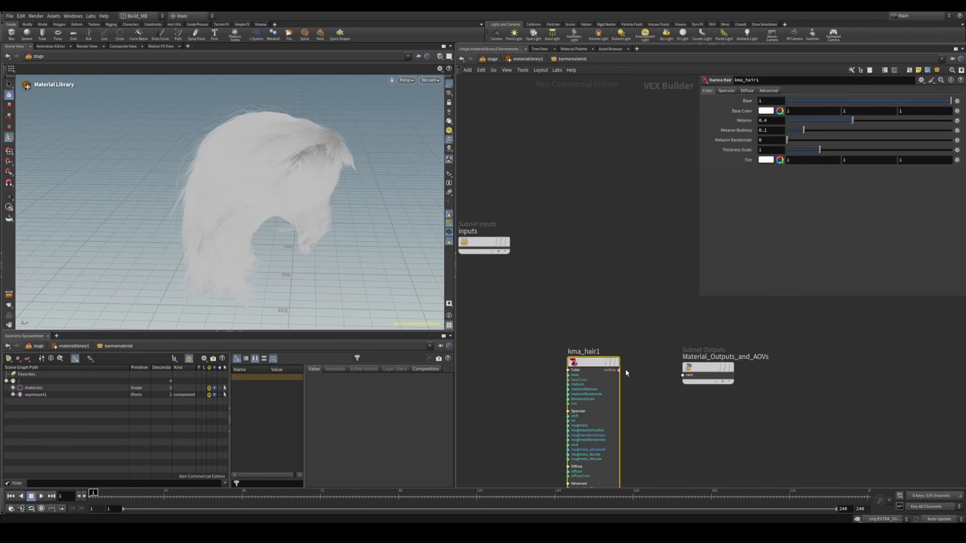
left_click_drag(619, 369, 679, 375)
- Back on the stage, set assignmaterial1's Primitives to /sopimport1 and its Material Path to /materials/karmamaterial
key("u")
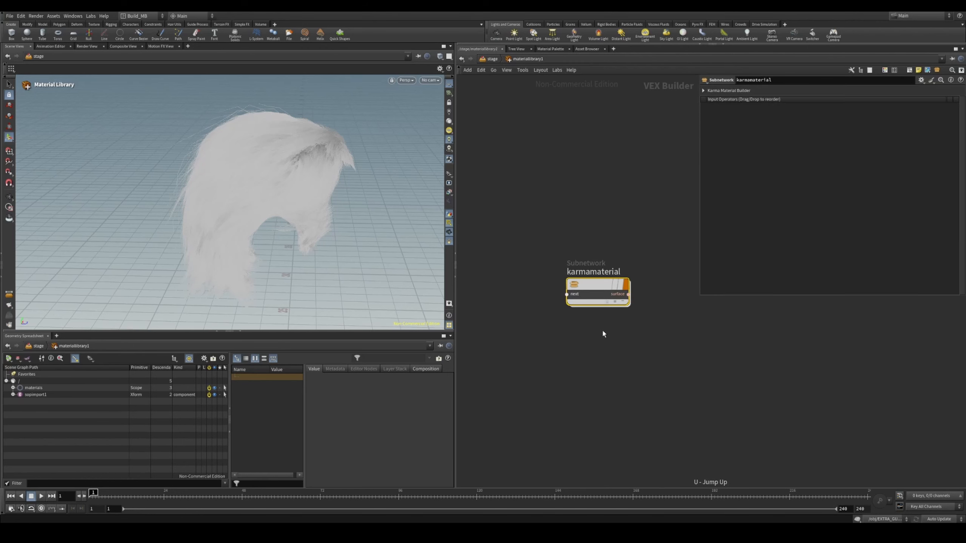
key("u")
left_click(585, 319)
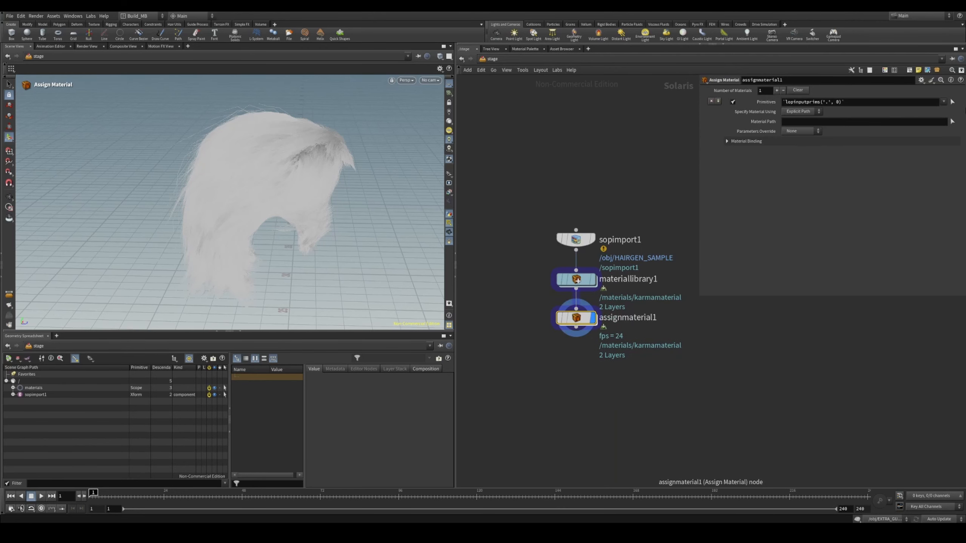
left_click(952, 101)
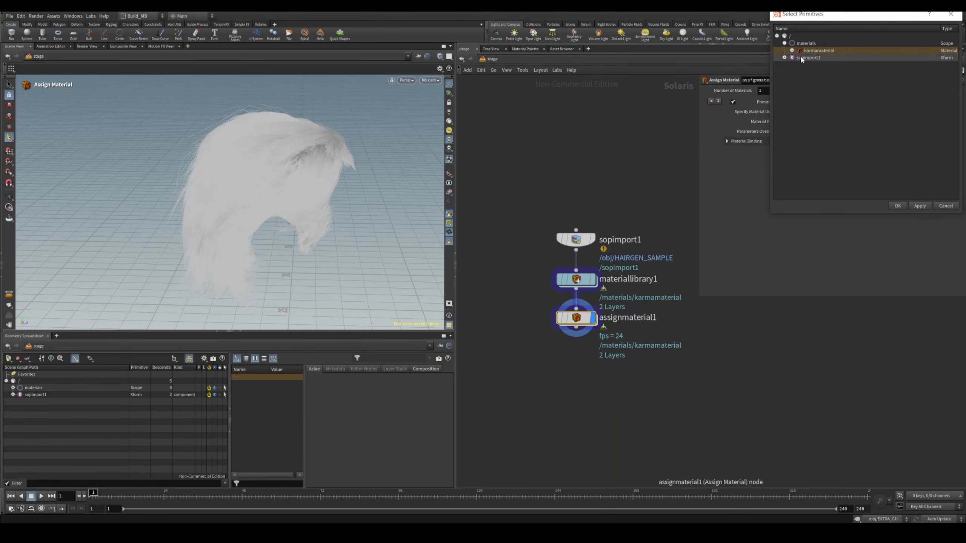
left_click(801, 58)
left_click(898, 206)
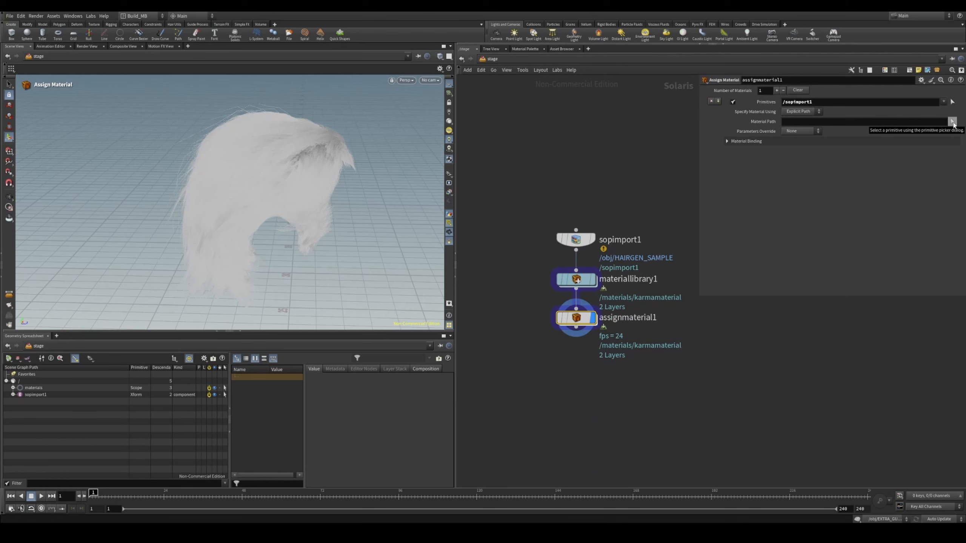
left_click(952, 102)
left_click(784, 60)
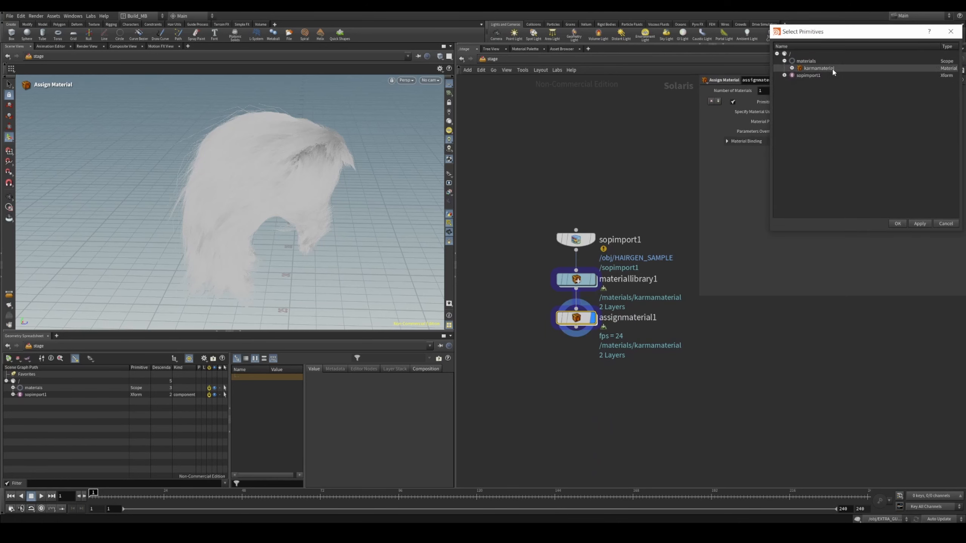
left_click(897, 223)
- Return to the karmamaterial network and render the hair in the viewport with Karma CPU
left_click(577, 280)
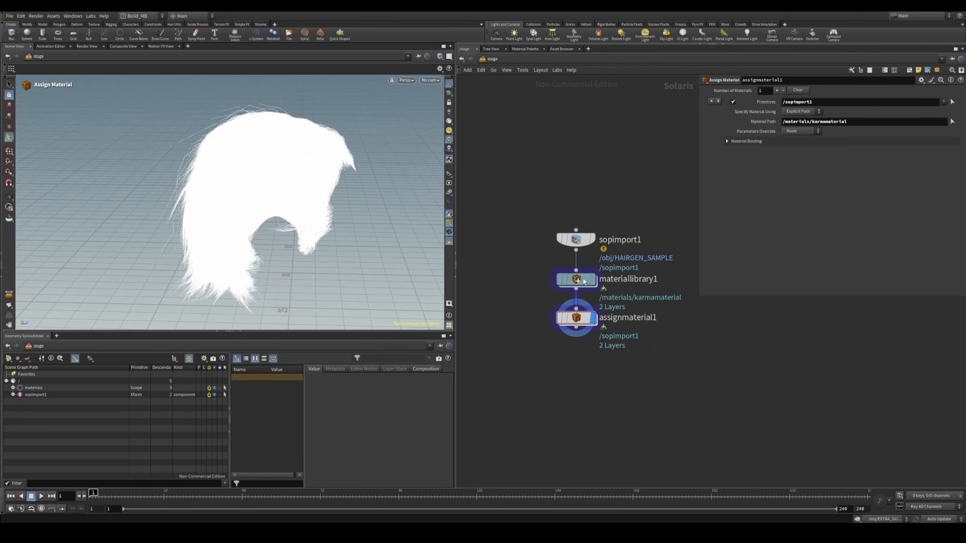
left_click_drag(243, 197, 217, 206, "alt")
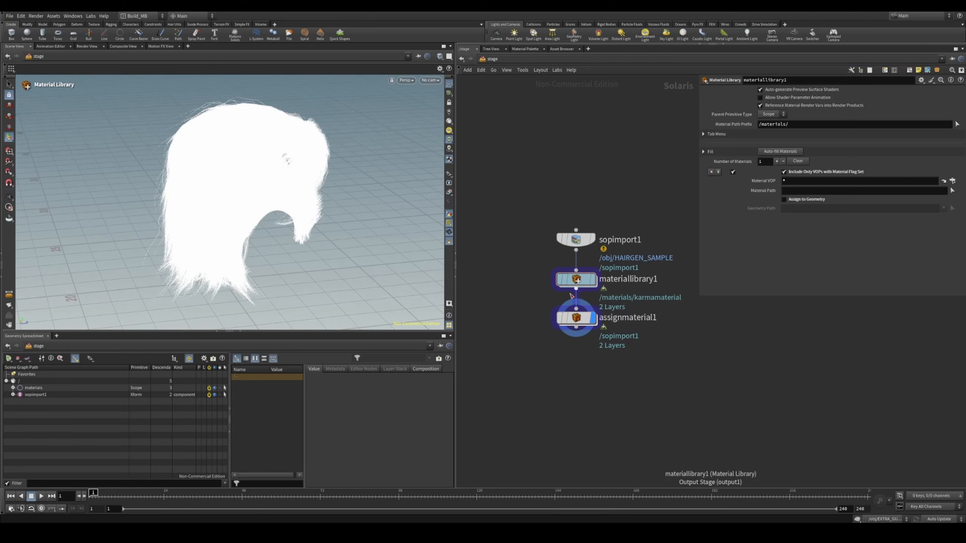
double_click(576, 284)
double_click(577, 286)
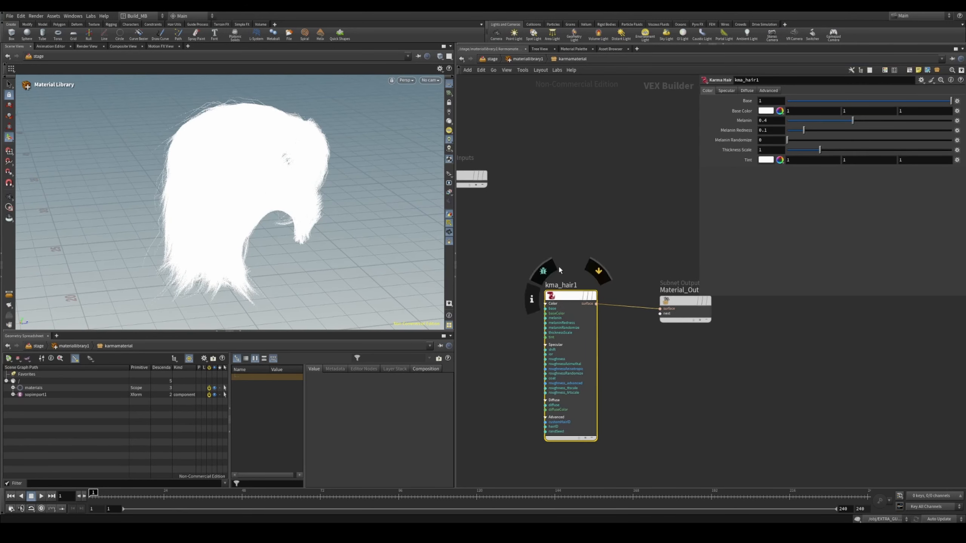
middle_click_drag(613, 211, 572, 294)
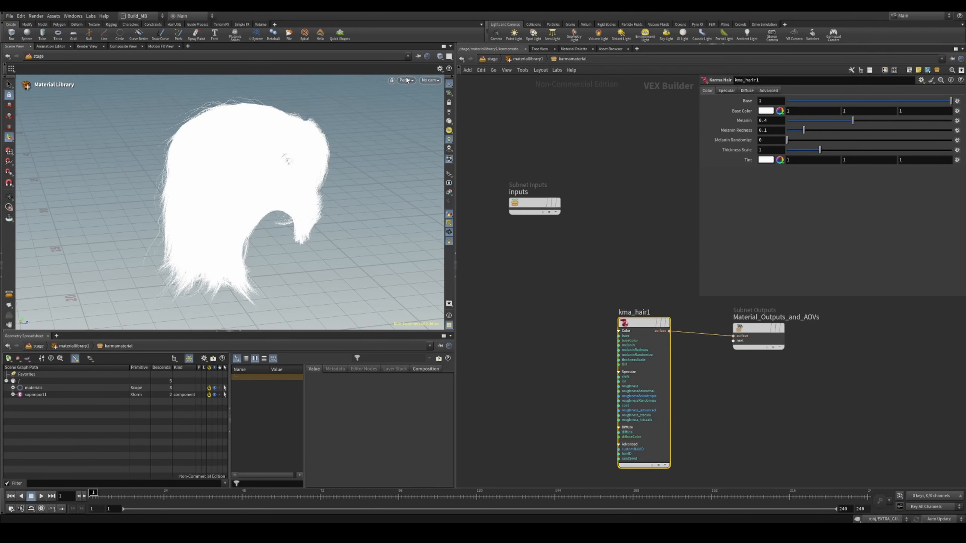
left_click(406, 80)
left_click(430, 116)
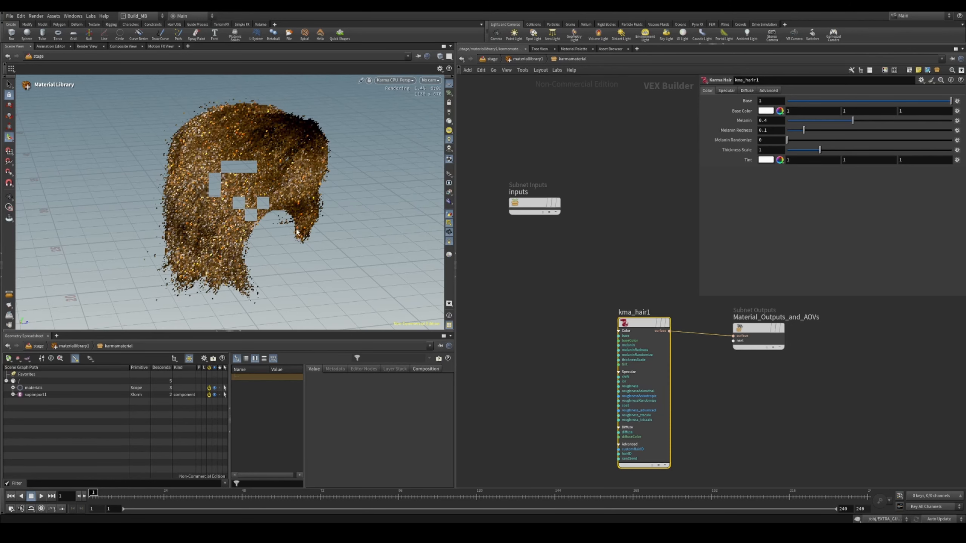
left_click_drag(296, 231, 355, 240)
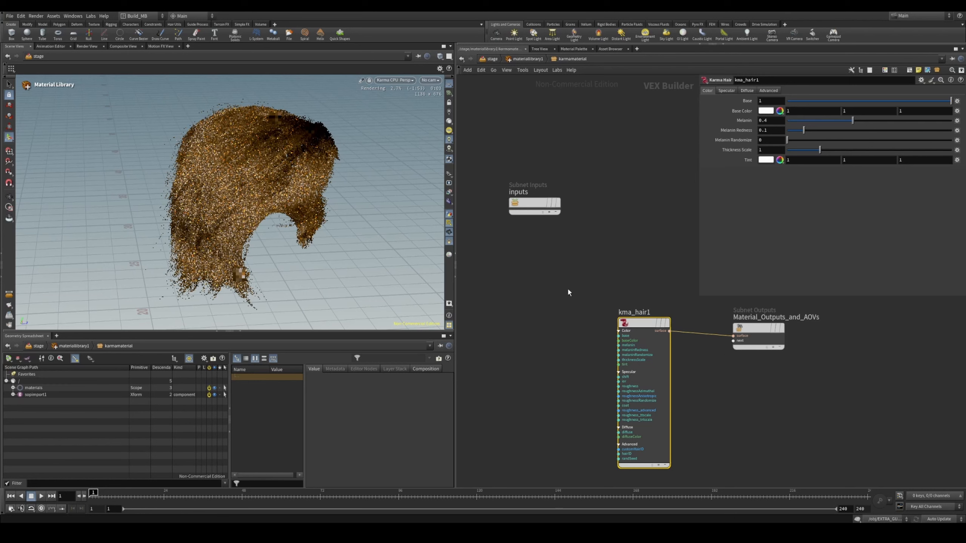
- Place an MtlX Geometry Property Value node beside the Karma Hair shader
mouse_move(555, 286)
middle_mouse_down()
mouse_move(601, 313)
mouse_move(640, 310)
mouse_move(572, 283)
middle_mouse_up()
key("Tab")
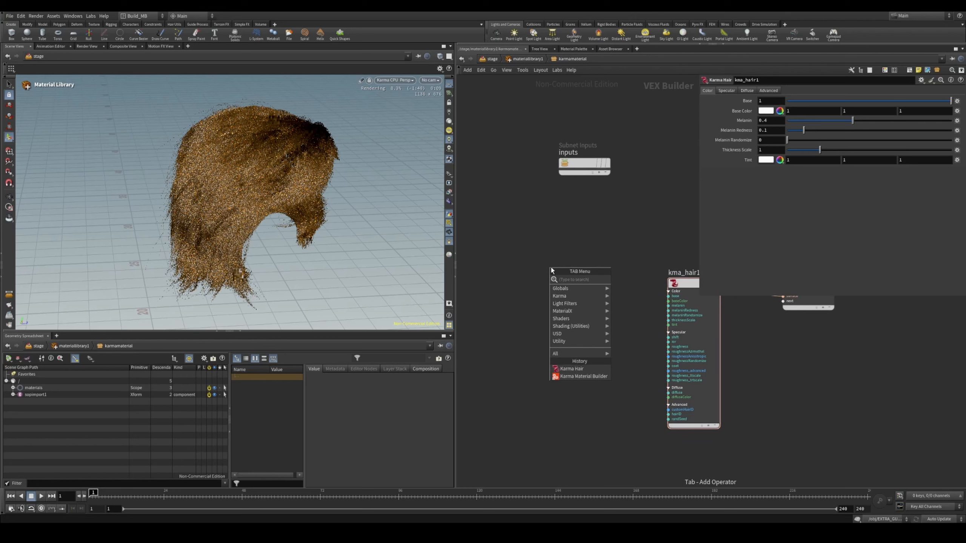
type("geo")
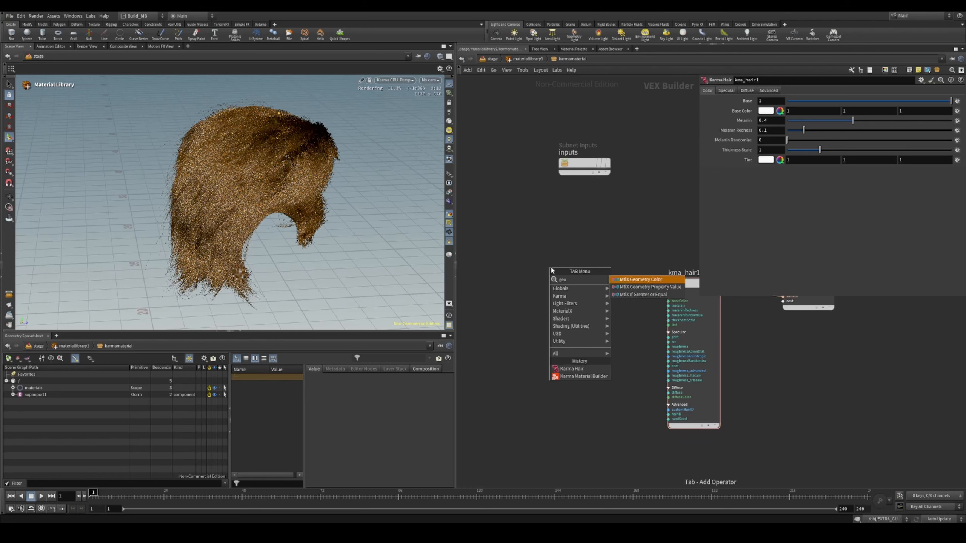
key("Down")
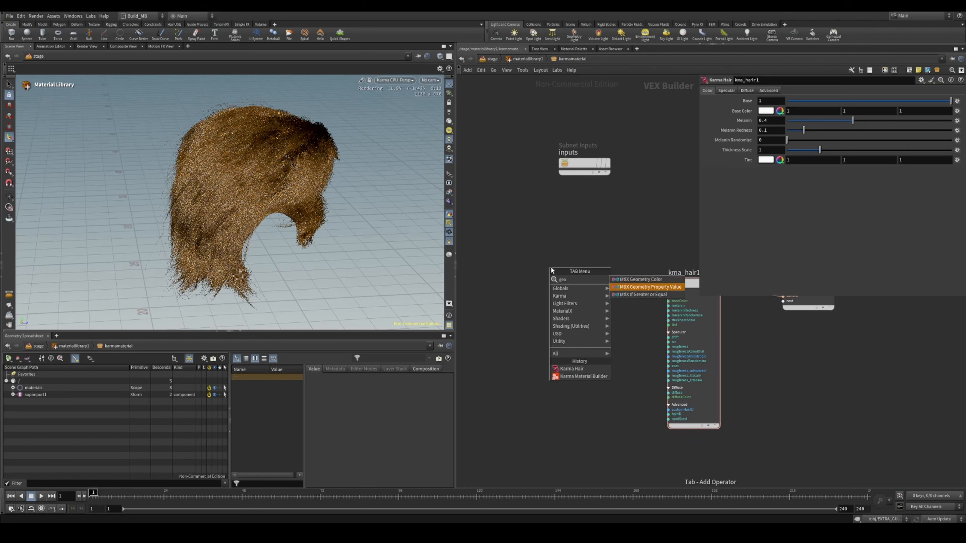
key("Return")
left_click(550, 266)
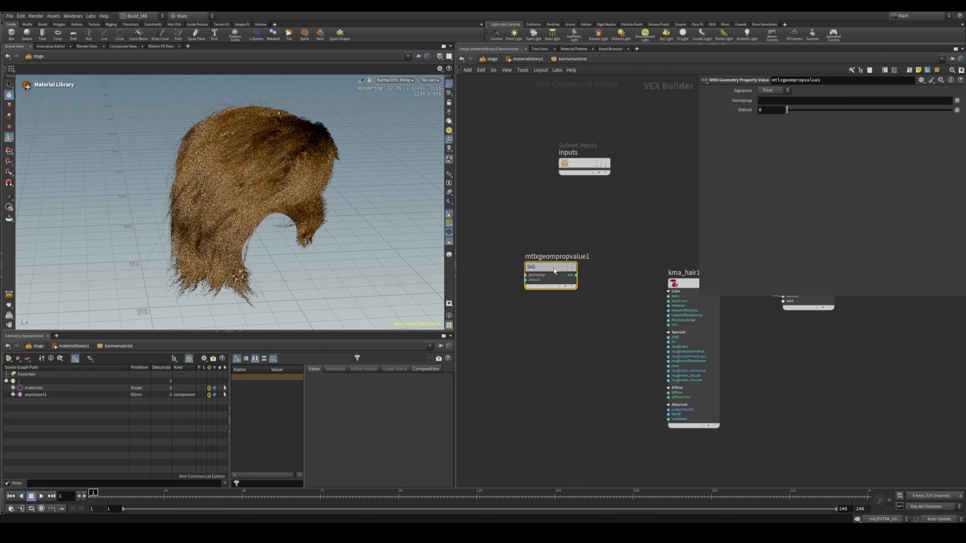
- Set the property node's Geomprop to curveu and connect its output to kma_hair1's melanin input
left_click_drag(554, 269, 549, 276)
left_click(803, 99)
type("curveu")
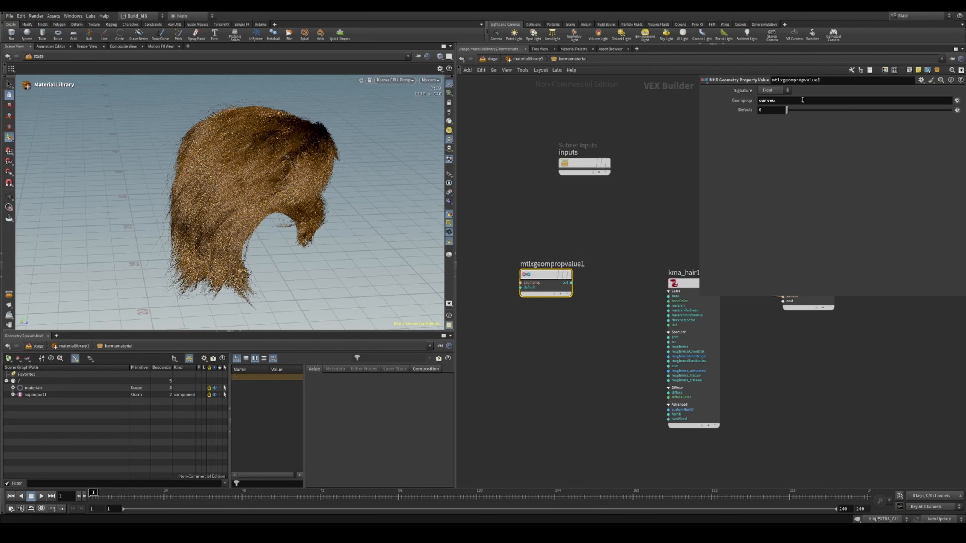
left_click_drag(571, 283, 667, 311)
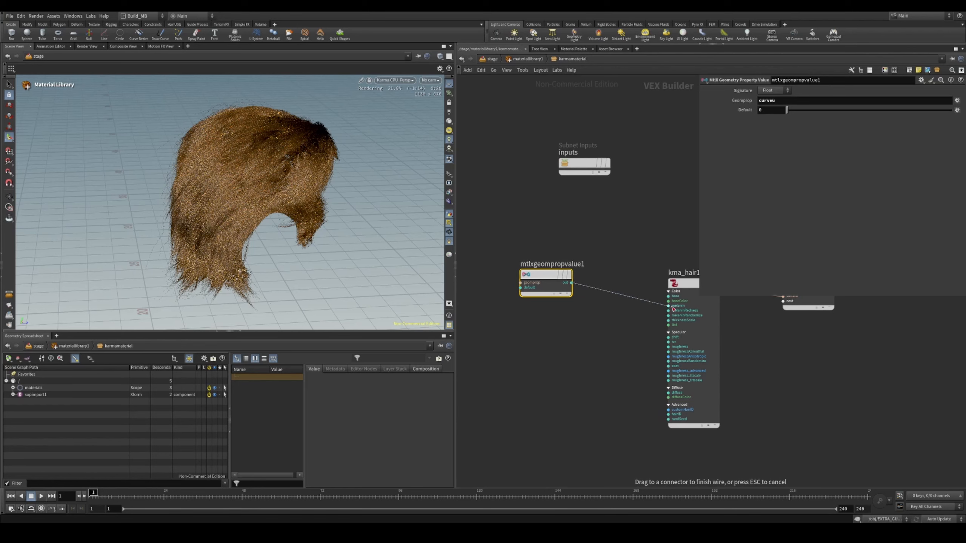
left_click(668, 306)
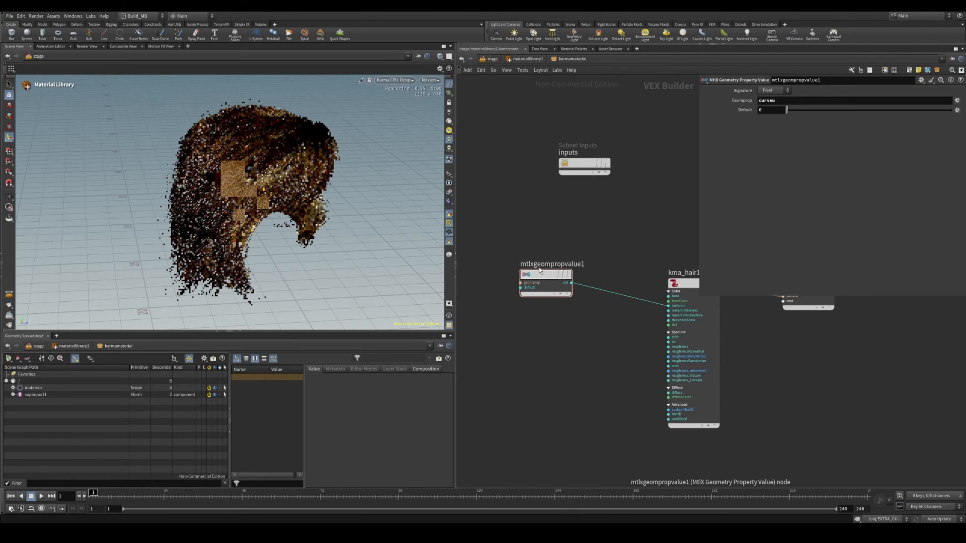
key("Escape")
- Change the property node's Geomprop to tightness and inspect the rendered hair from another angle
scroll(209, 182, "up", 2)
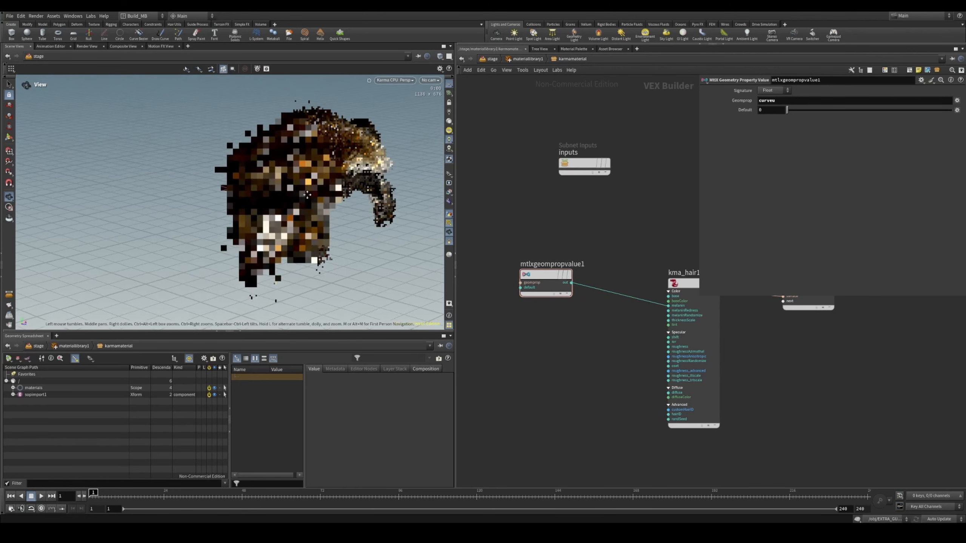
middle_click_drag(372, 161, 323, 198, "alt")
scroll(323, 198, "up", 2)
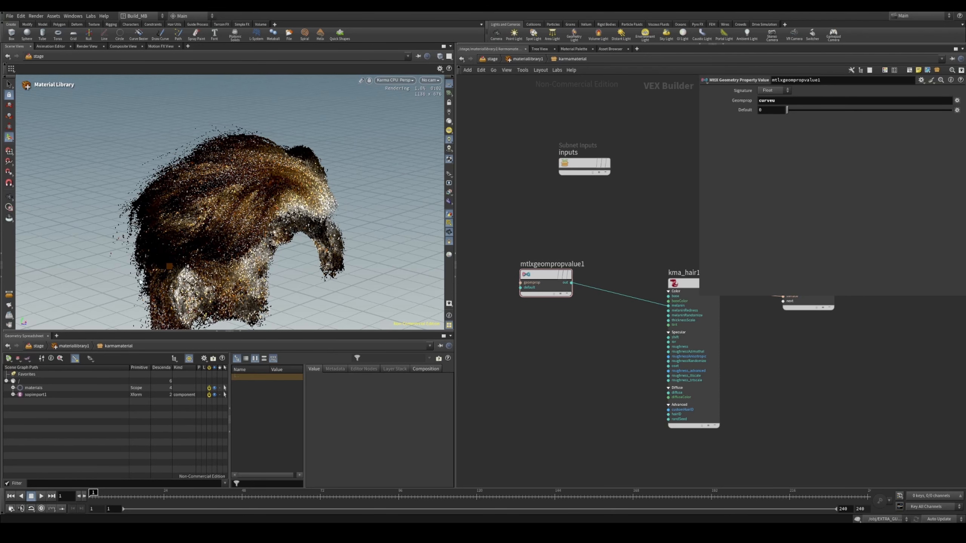
left_click_drag(266, 207, 240, 209, "alt")
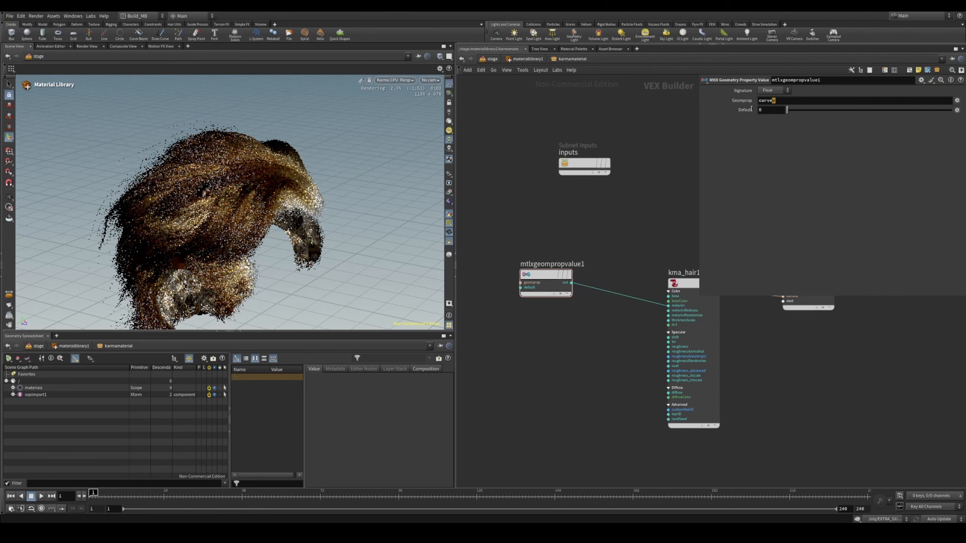
left_click_drag(776, 101, 437, 129)
type("tightness")
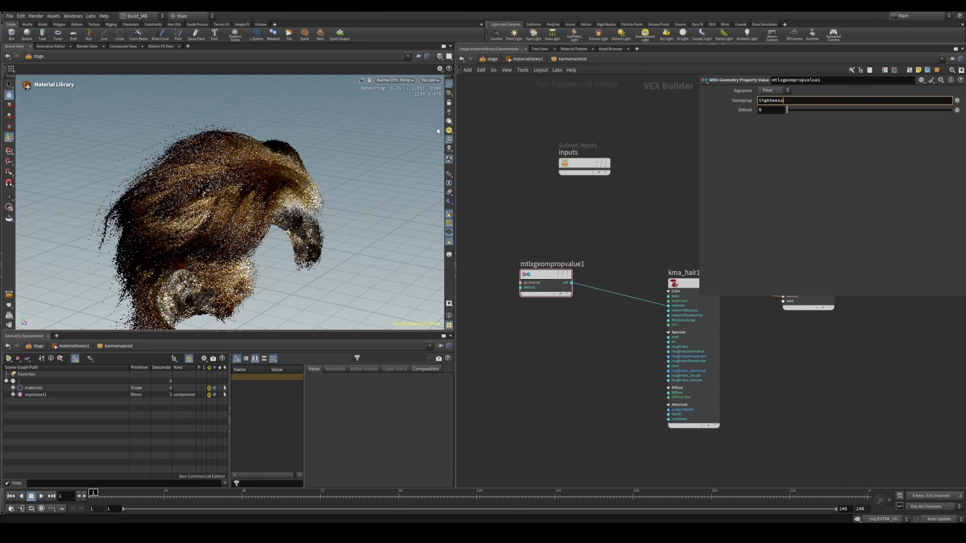
key("Return")
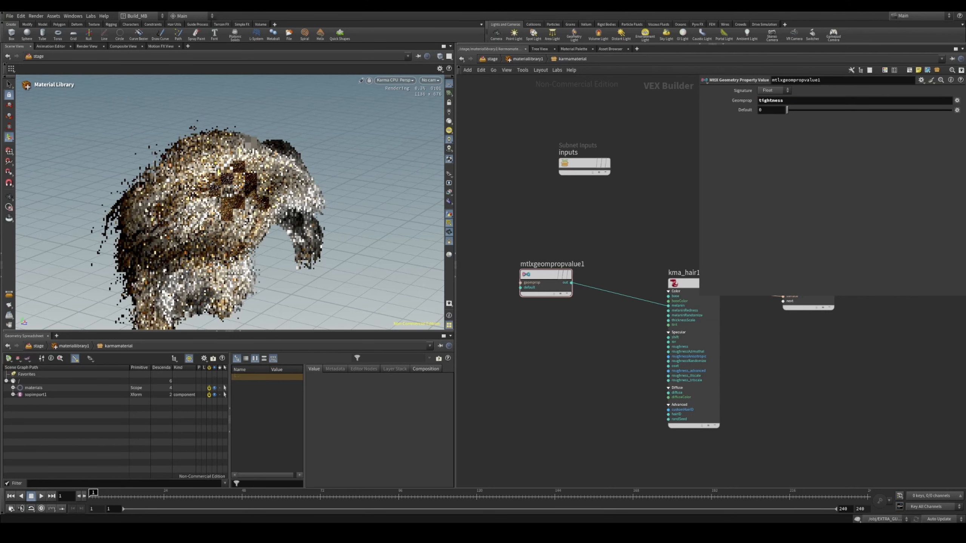
left_click_drag(235, 207, 306, 196, "alt")
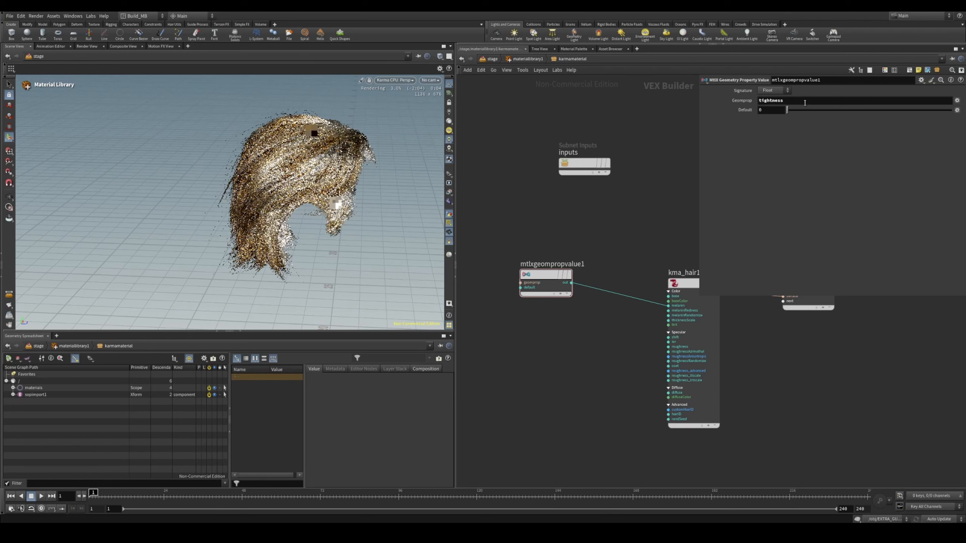
left_click(836, 101)
- Go back to the object network and bring up HAIRGEN_SAMPLE's output attribute settings
left_click(491, 59)
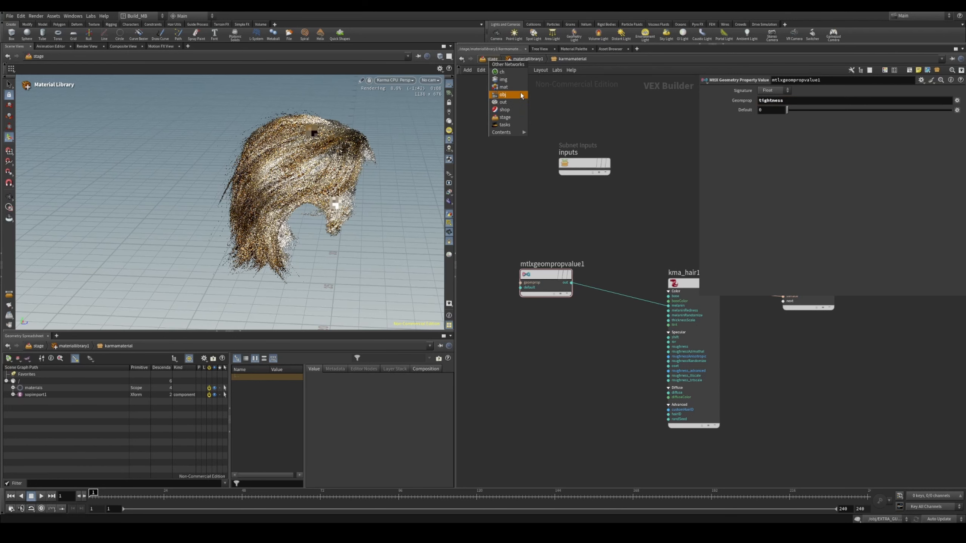
left_click(502, 95)
left_click(641, 280)
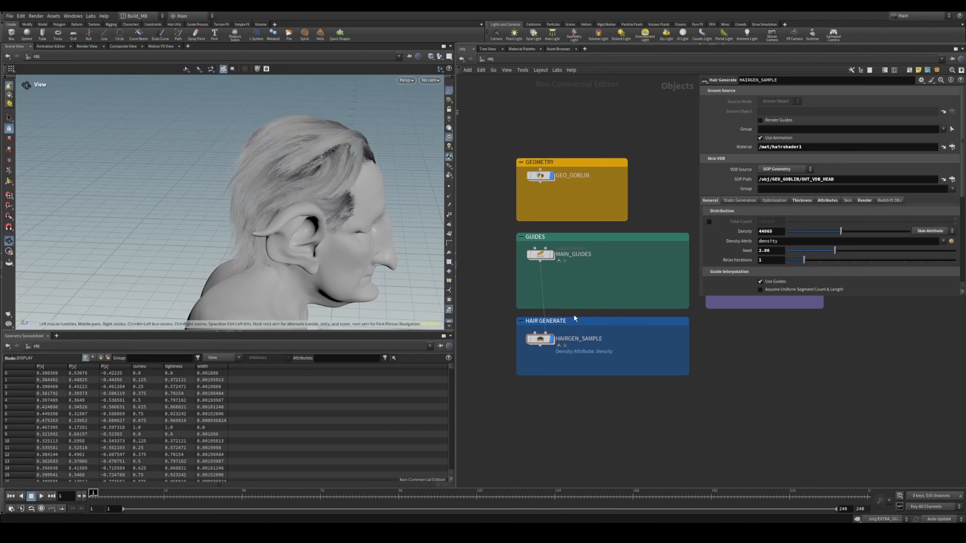
left_click(551, 339)
left_click(551, 339)
left_click(546, 342)
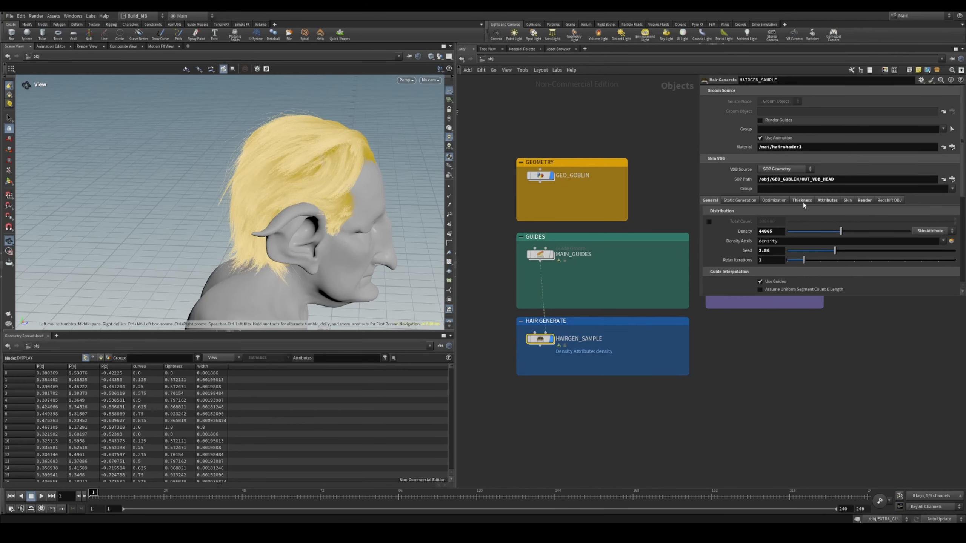
left_click(828, 200)
scroll(759, 227, "down", 3)
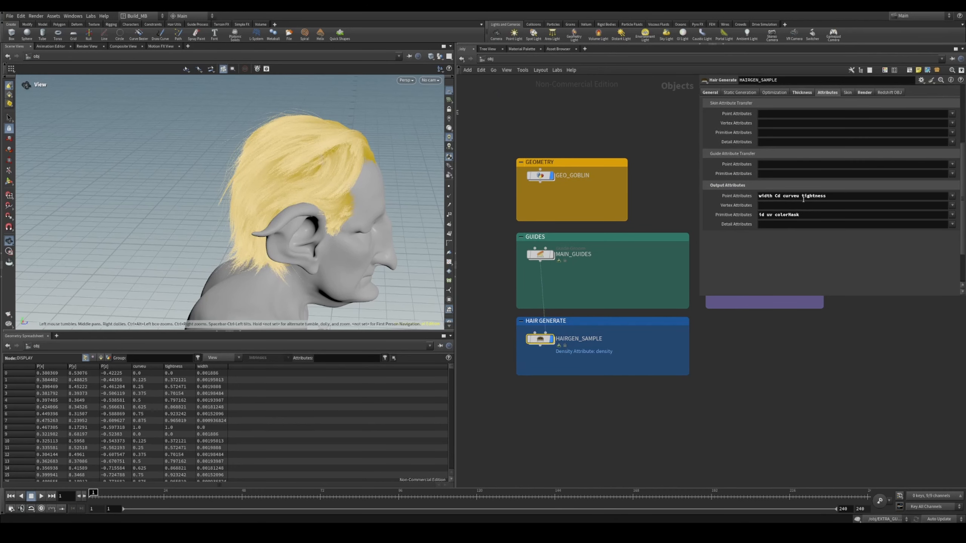
scroll(817, 242, "up", 2)
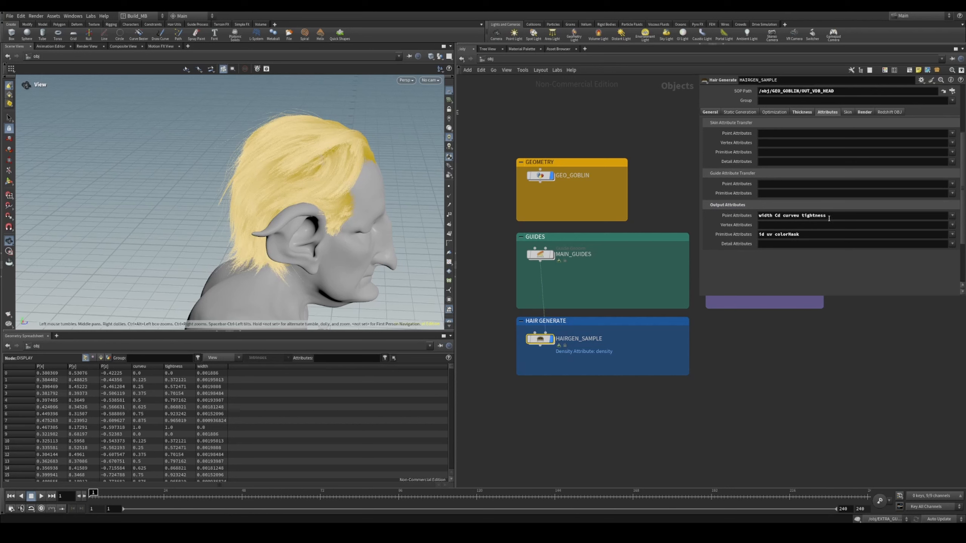
- Add topOfHead to HAIRGEN_SAMPLE's output primitive attributes, alongside id, uv and colorMask
left_click(953, 234)
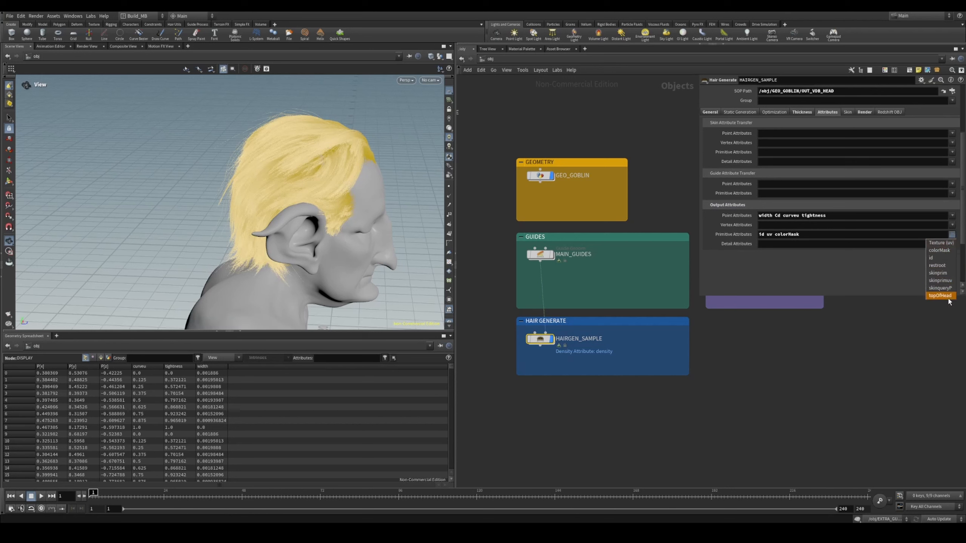
left_click(949, 298)
left_click(953, 235)
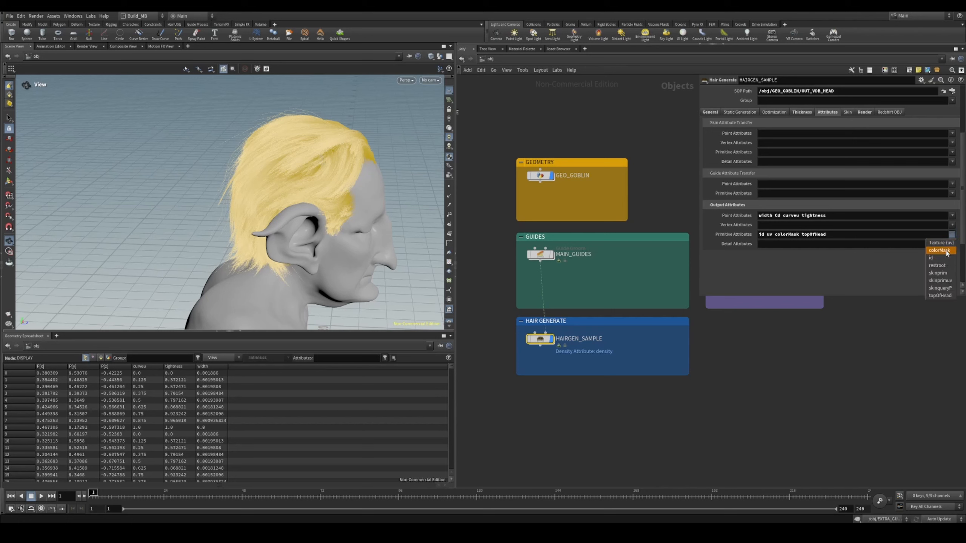
left_click(902, 265)
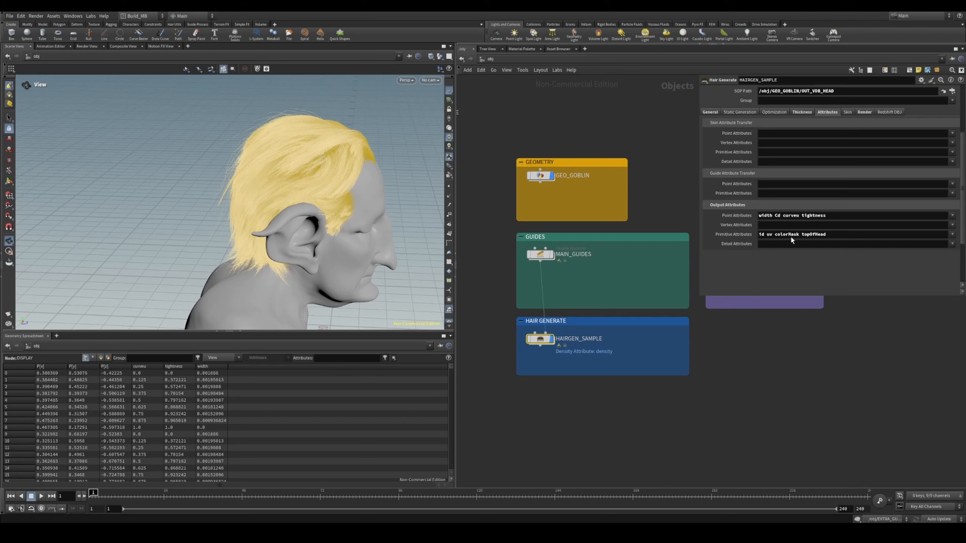
- Go inside HAIRGEN_SAMPLE and add a USD Export node below the HAIRS output
double_click(543, 339)
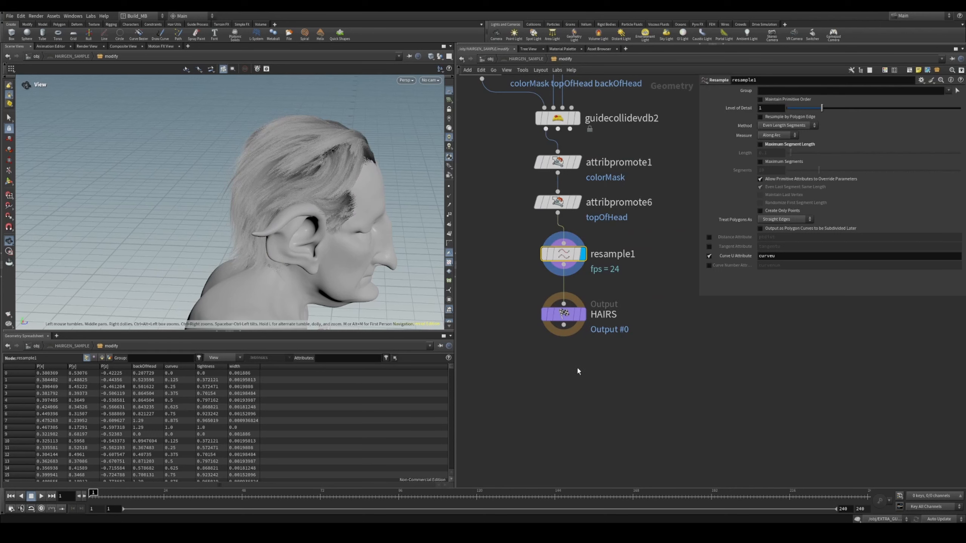
middle_click_drag(578, 371, 577, 337)
key("Tab")
type("usd expo")
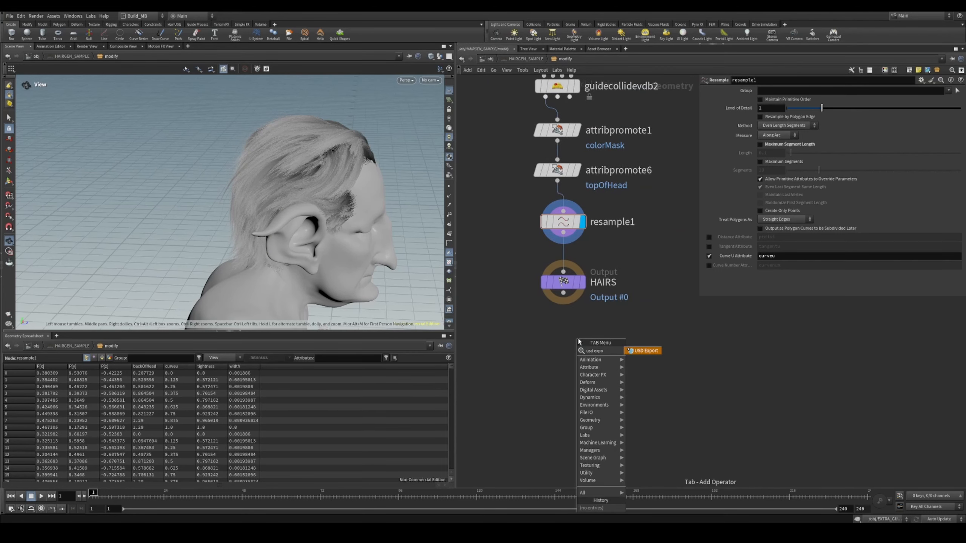
key("Return")
left_click(580, 338)
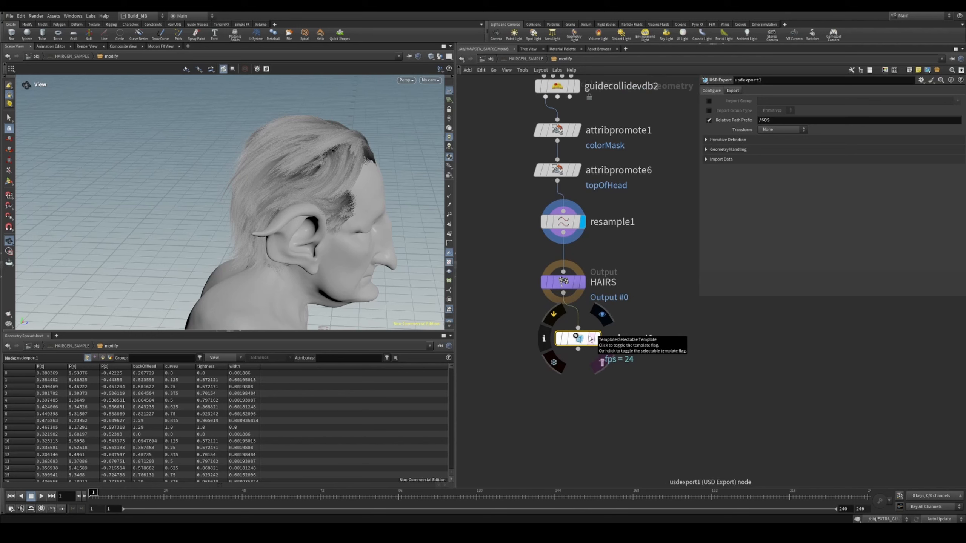
left_click_drag(590, 338, 575, 348)
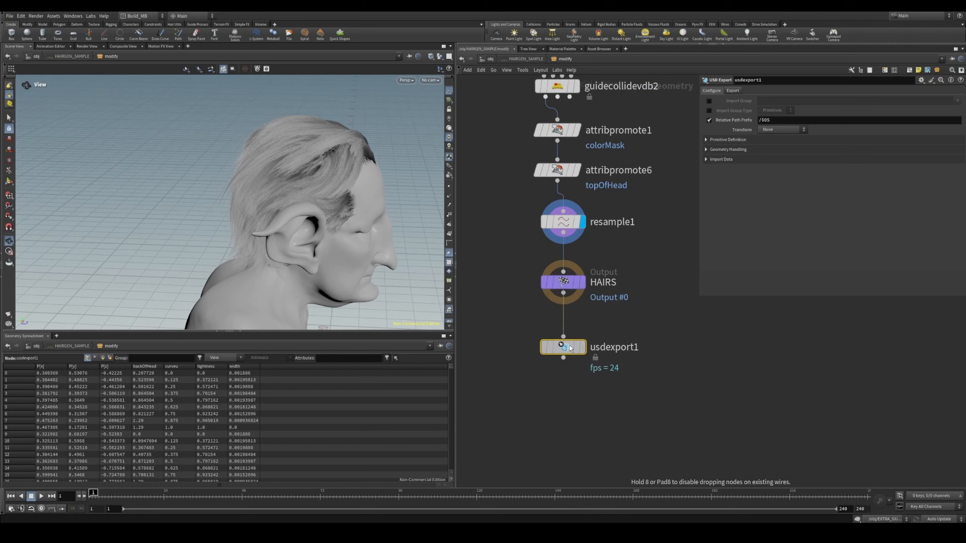
left_click_drag(338, 183, 279, 192)
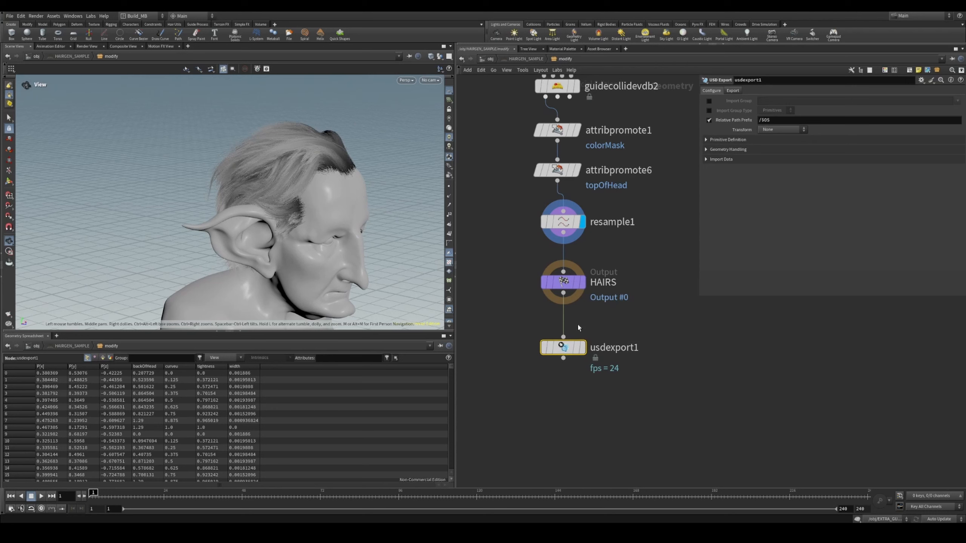
- Rename the USD Export node as GROOM_goblin_head
double_click(613, 347)
type("GROOM")
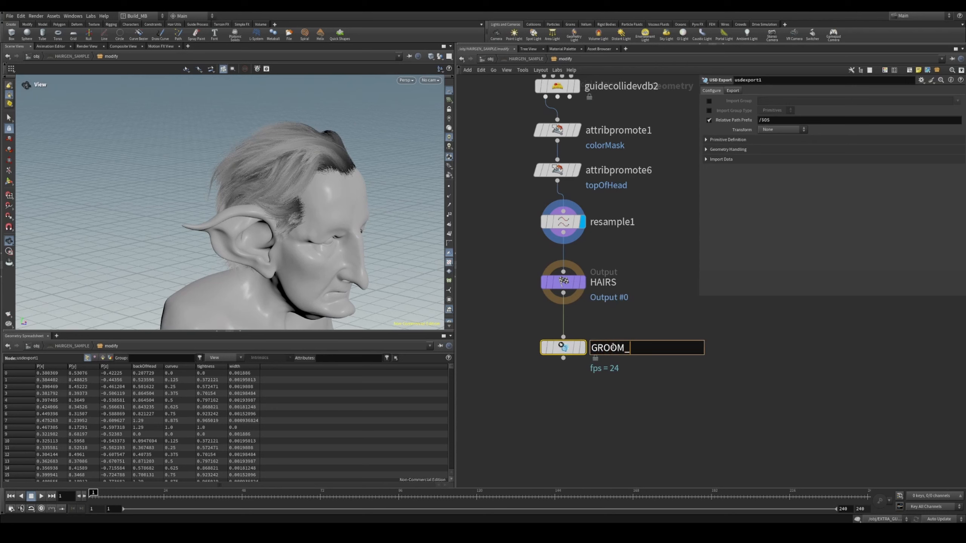
type("_goblin_head")
key("Return")
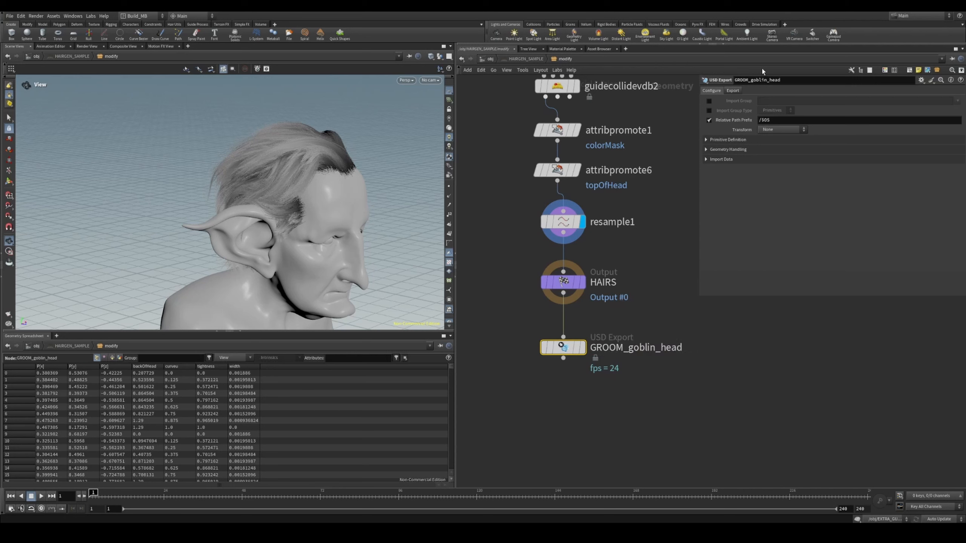
- Set GROOM_goblin_head's output file to $HIP/usd/vault/primitives/$OS.v01.usd
left_click(733, 91)
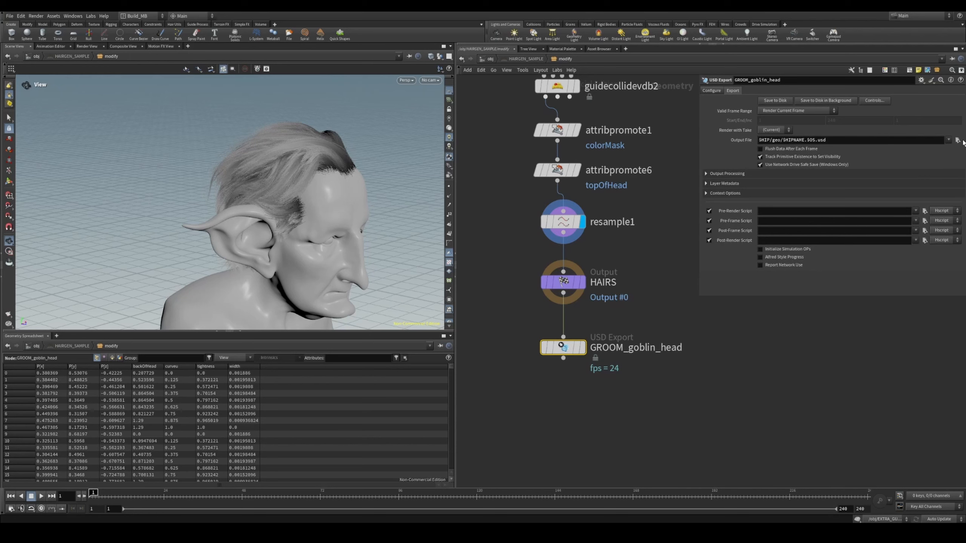
left_click(958, 141)
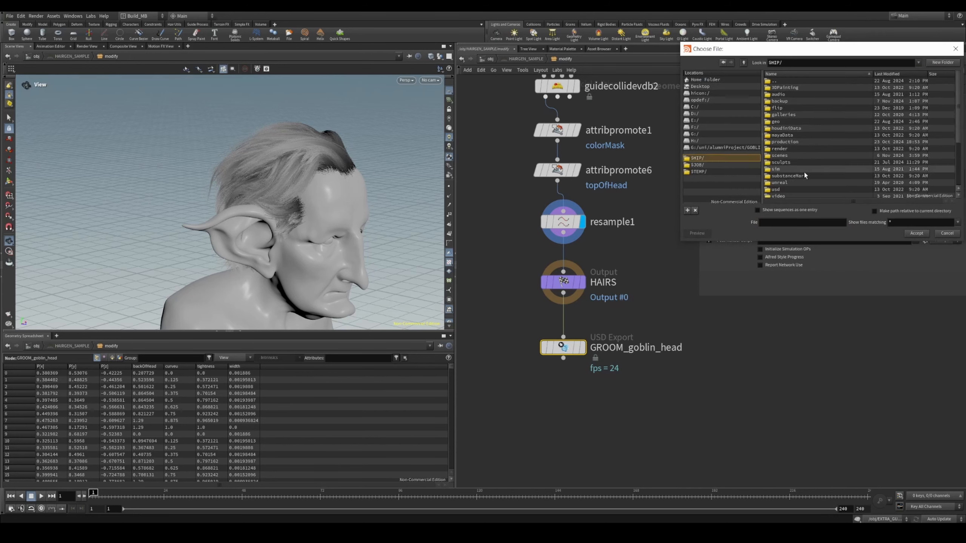
scroll(805, 172, "down", 1)
double_click(799, 176)
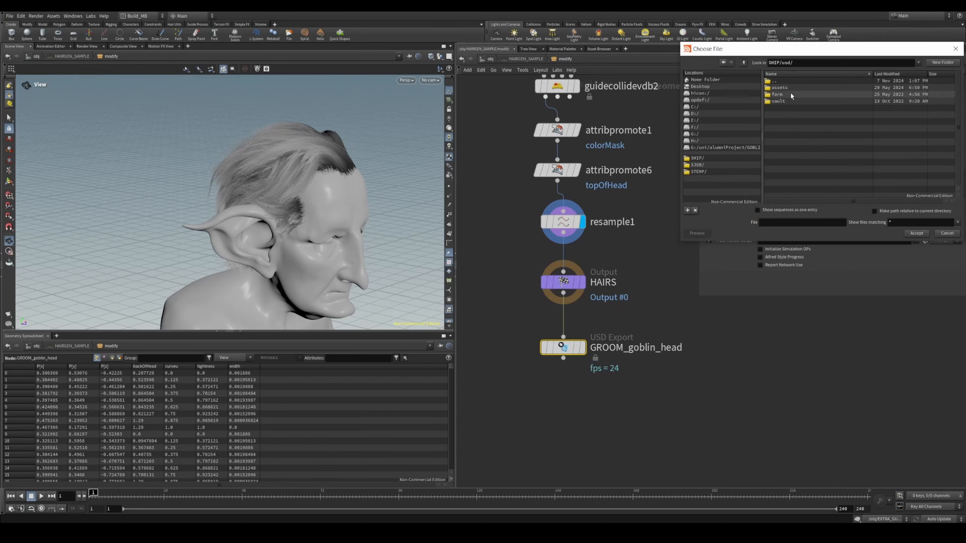
double_click(788, 101)
double_click(798, 87)
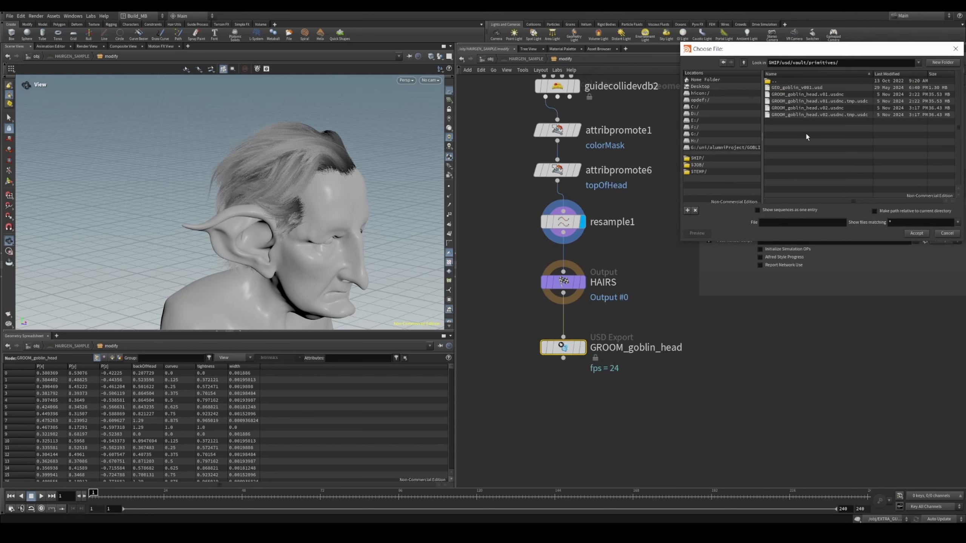
left_click(839, 223)
type("$OS.v01.usd")
key("Return")
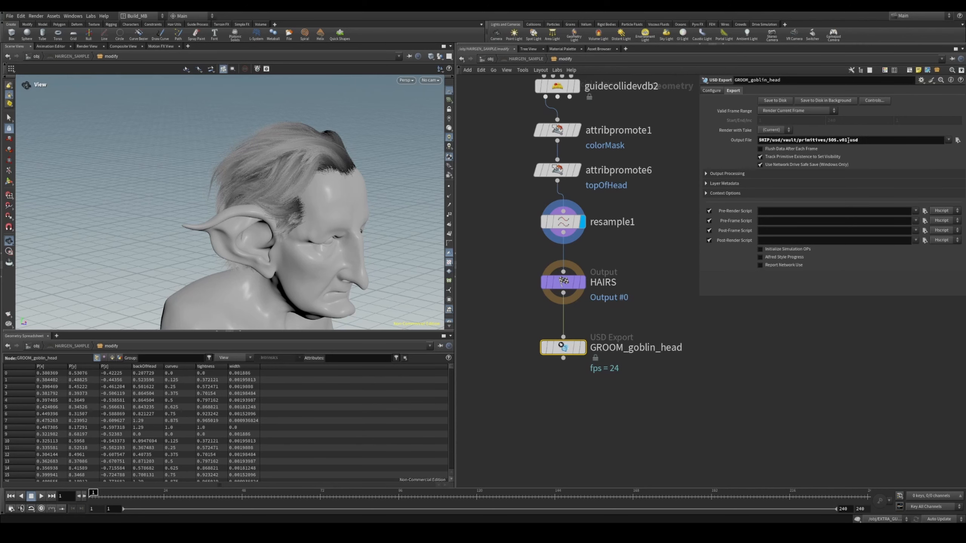
- Check the expanded output path, export the groom to disk and save the scene
left_click(730, 140)
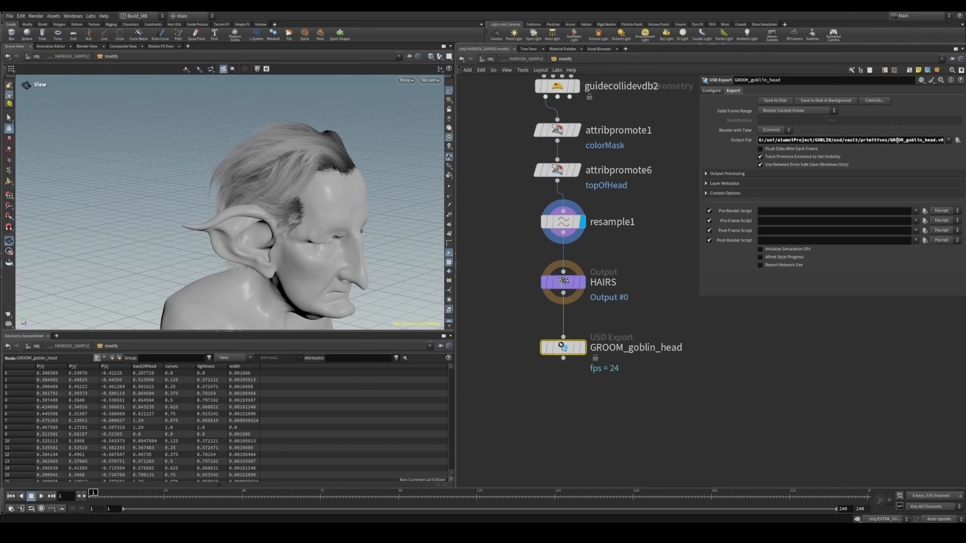
left_click(735, 140)
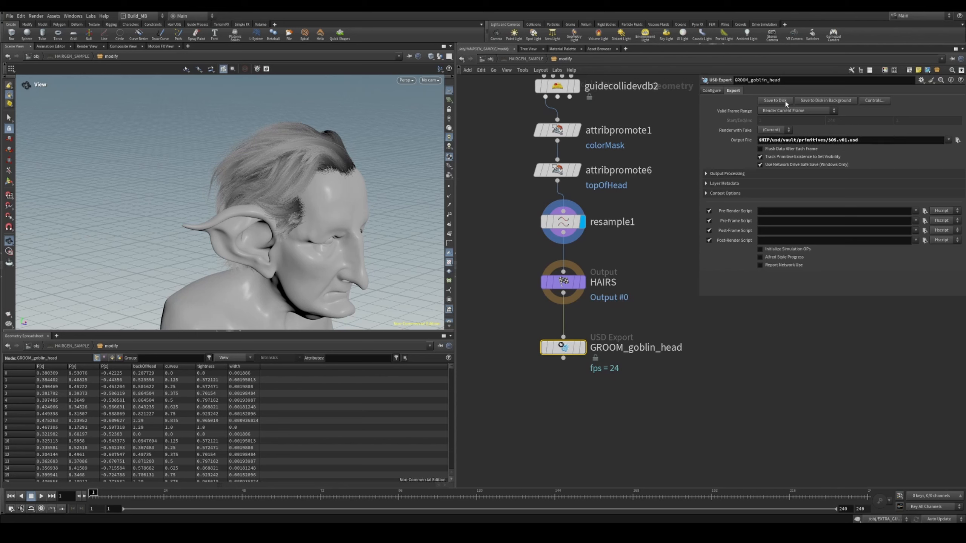
left_click(775, 101)
key("ctrl+s")
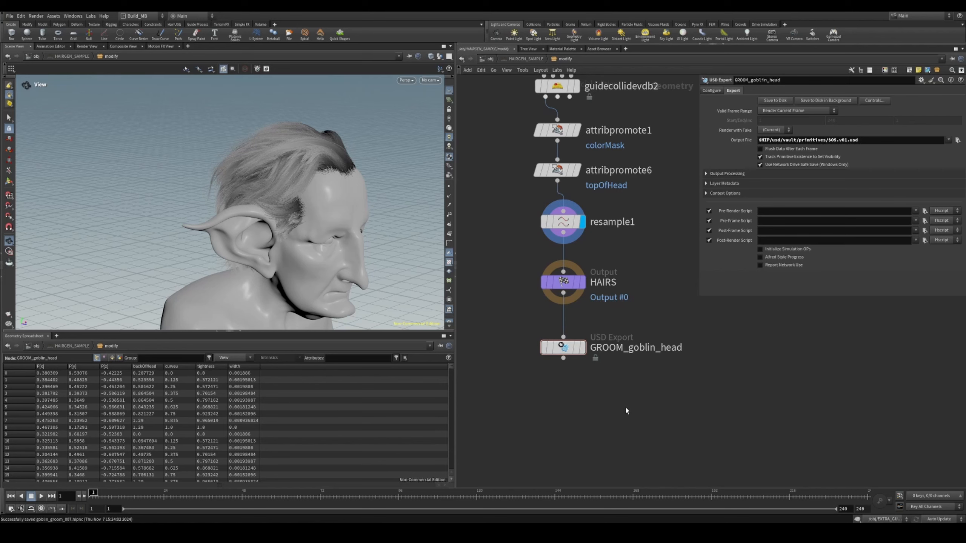
- Start a new scene, switch to the stage network and add a Primitive node
key("ctrl+n")
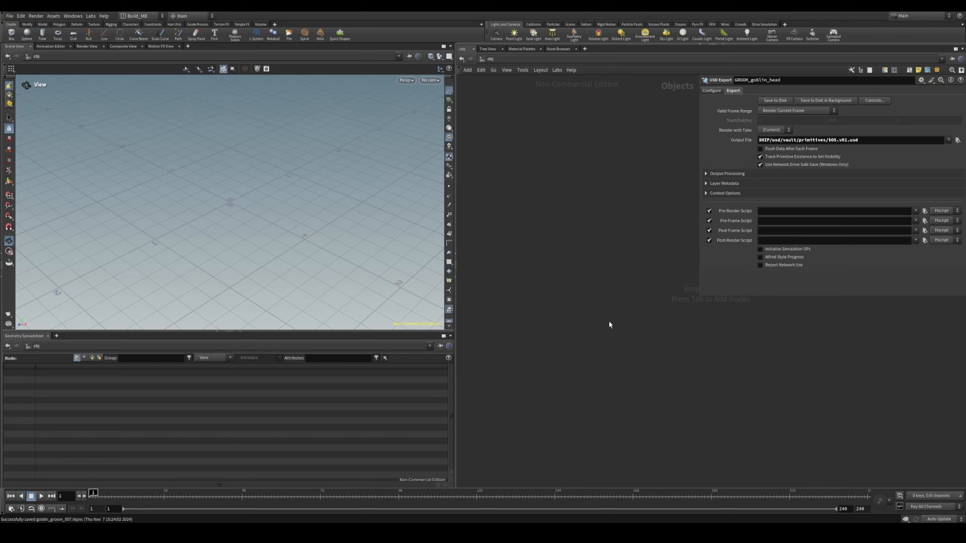
left_click(502, 57)
left_click(505, 118)
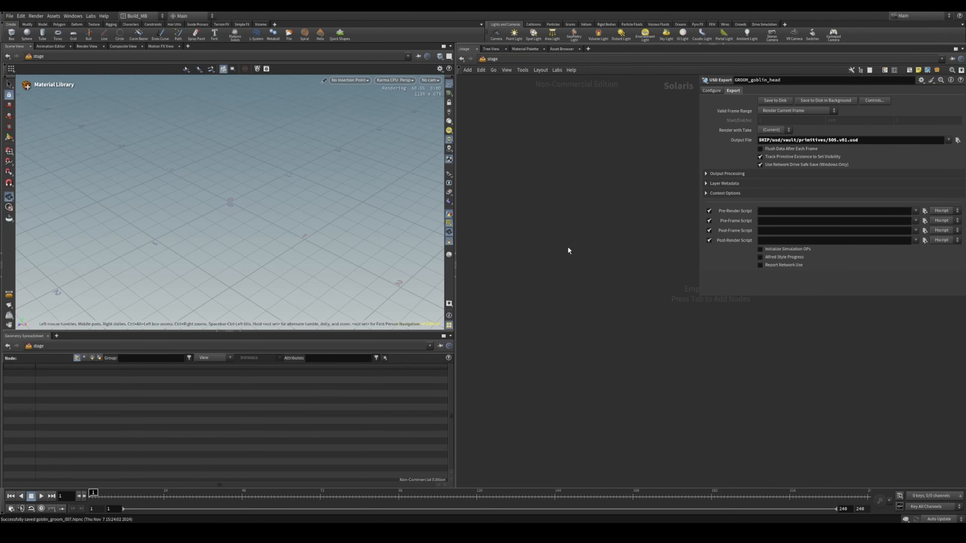
key("Tab")
type("primitive")
key("Return")
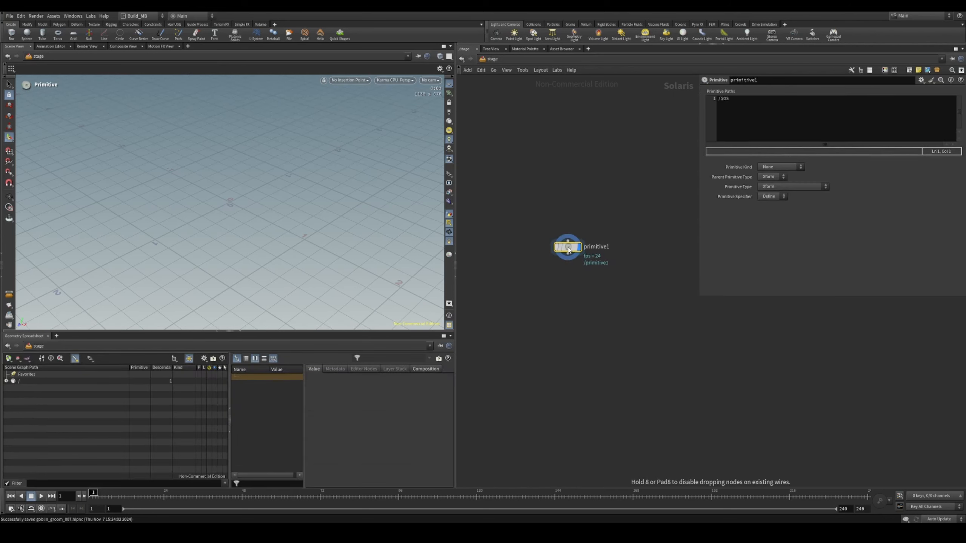
left_click(569, 249)
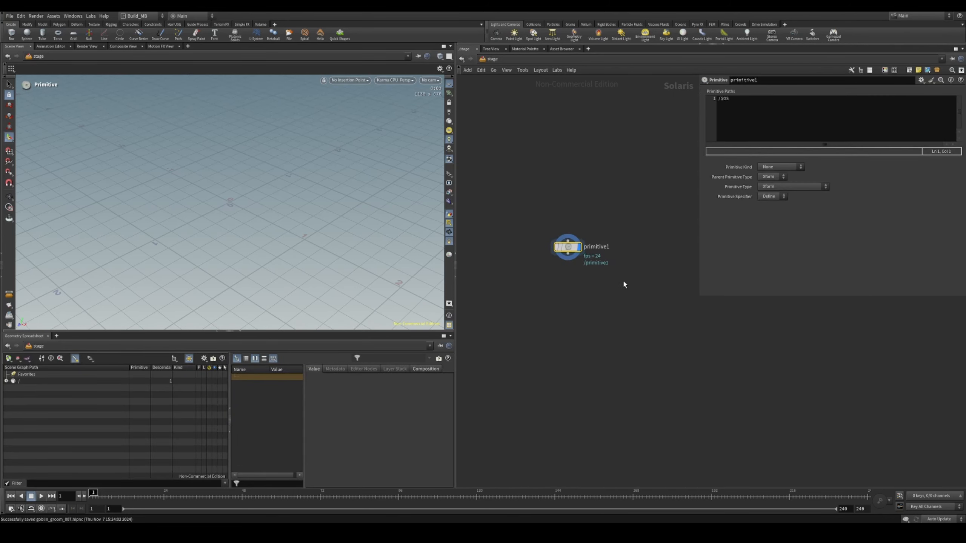
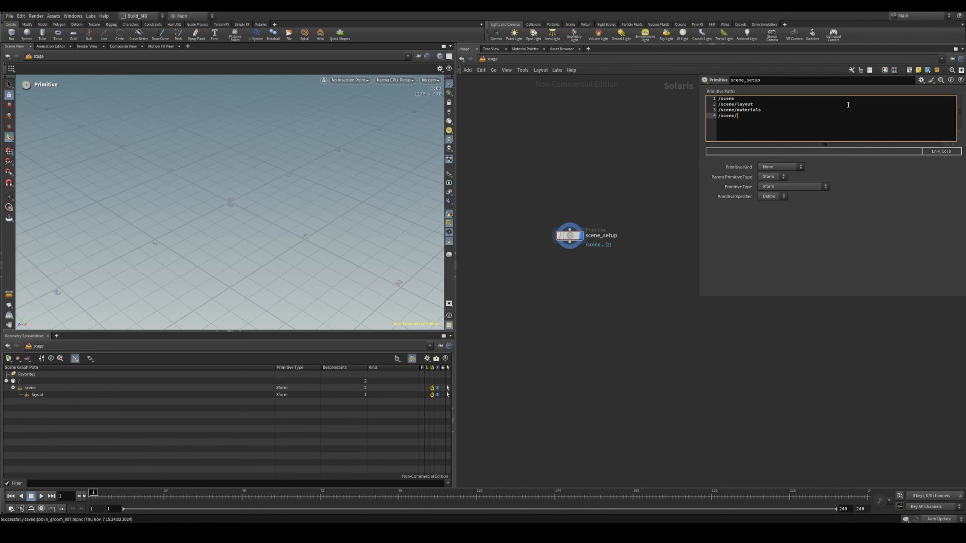
- Complete scene_setup's primitive paths with /scene/model and /scene/groom
type("models")
key("Return")
type("/scene/groom")
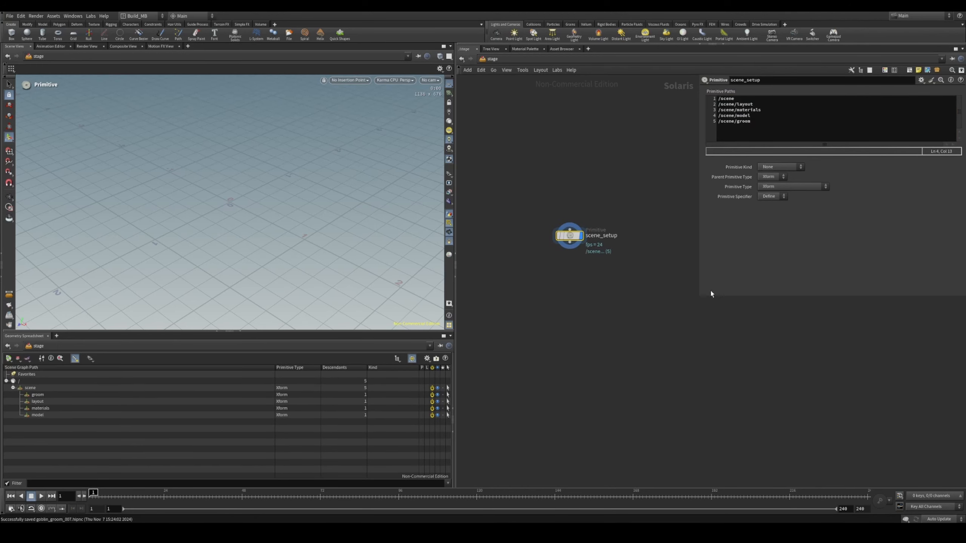
- Add a Reference node below scene_setup, connected to its output
key("Tab")
type("reference")
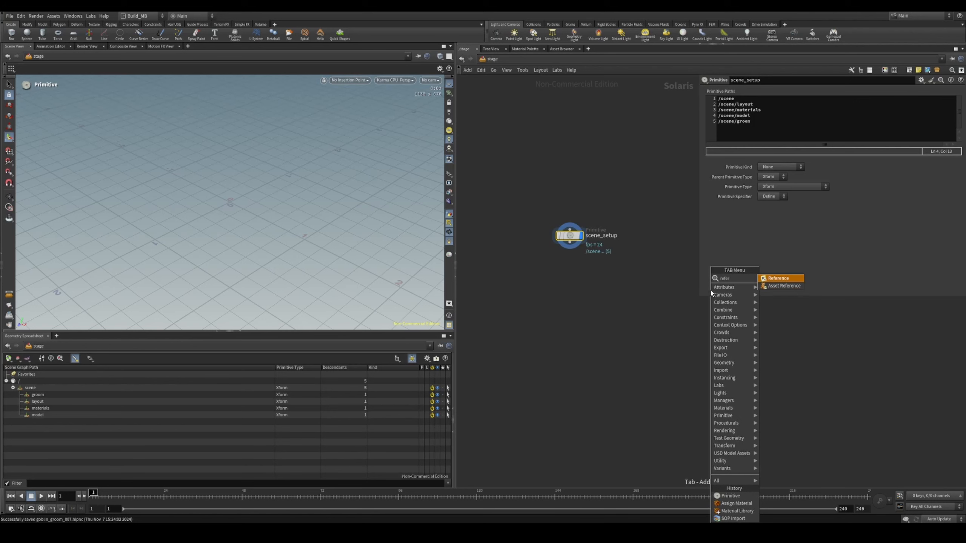
key("Return")
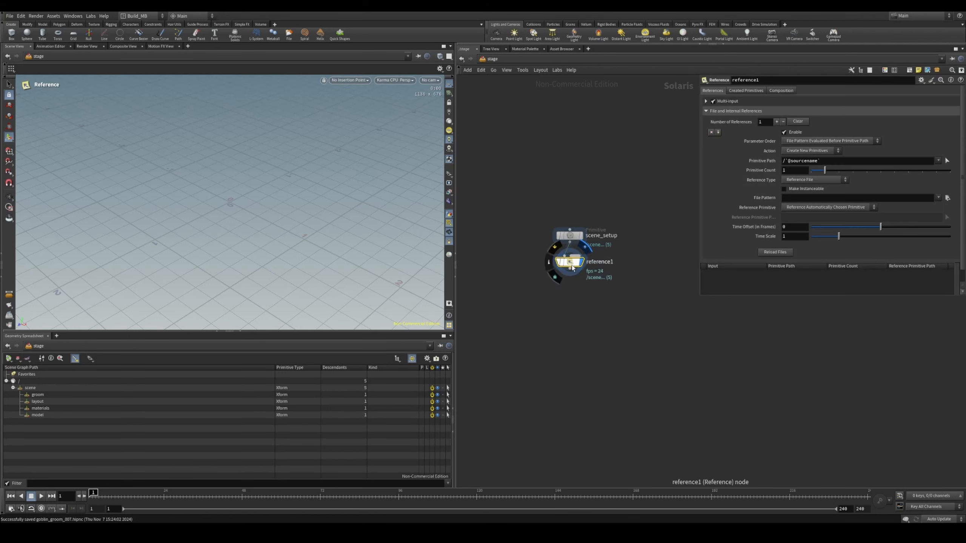
left_click(628, 272)
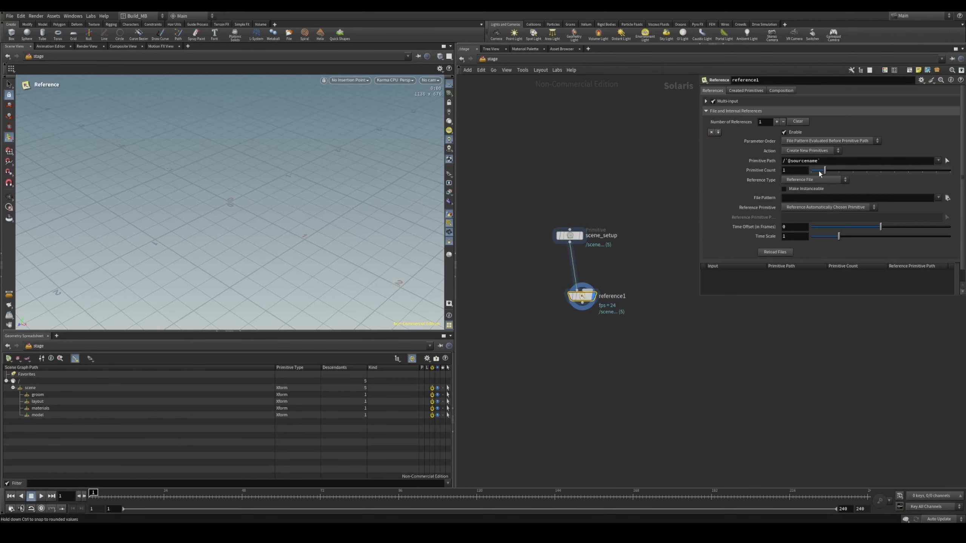
- Set the Reference node's primitive path to /scene/model/goblin
left_click(947, 161)
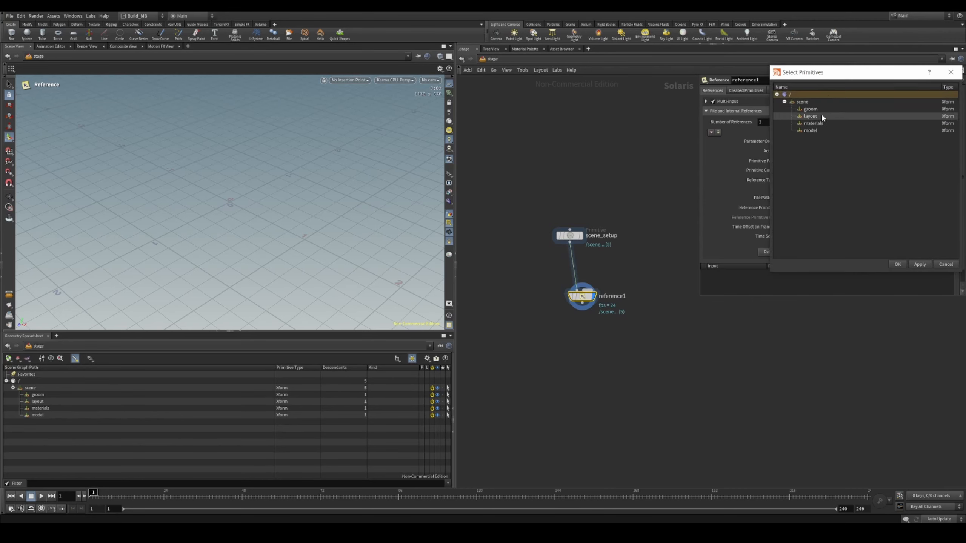
left_click(822, 131)
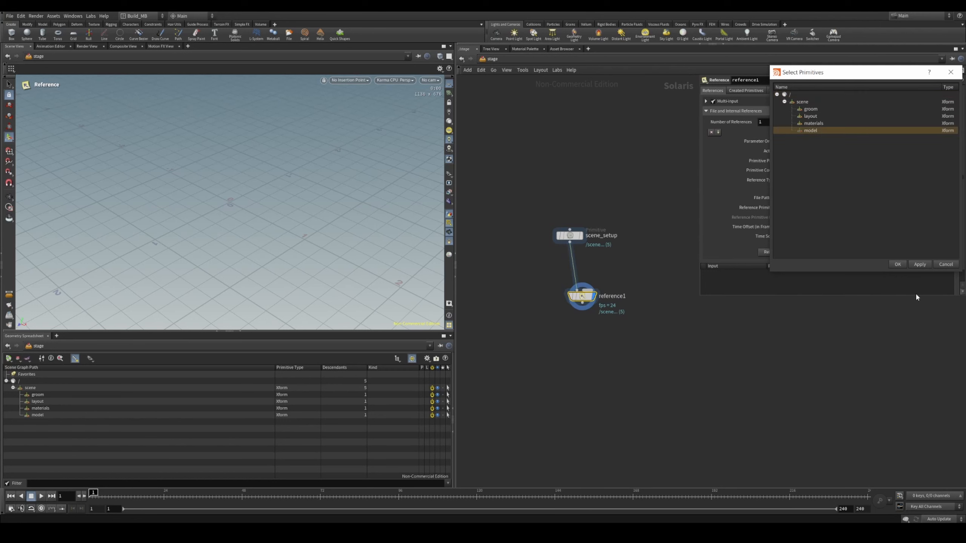
left_click(899, 265)
left_click(851, 163)
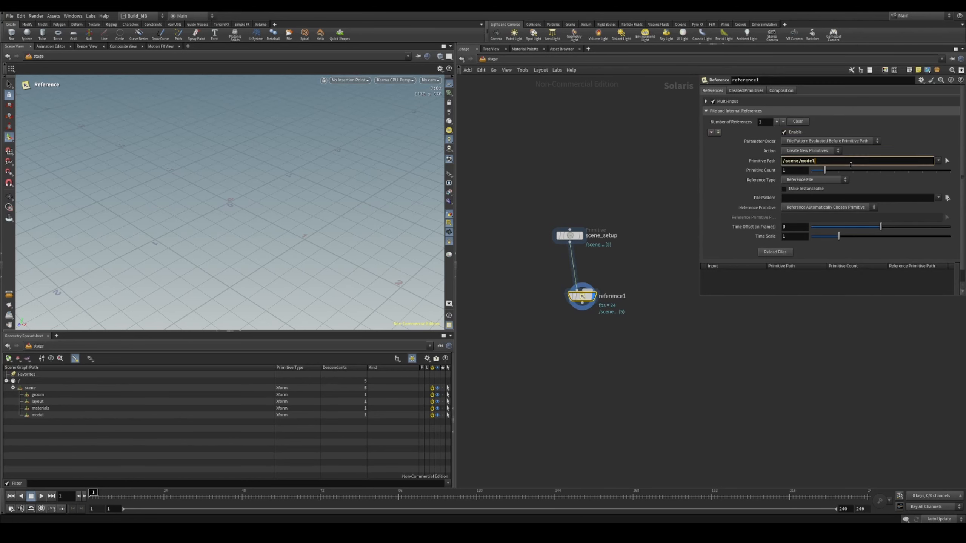
type("/goblin")
key("Return")
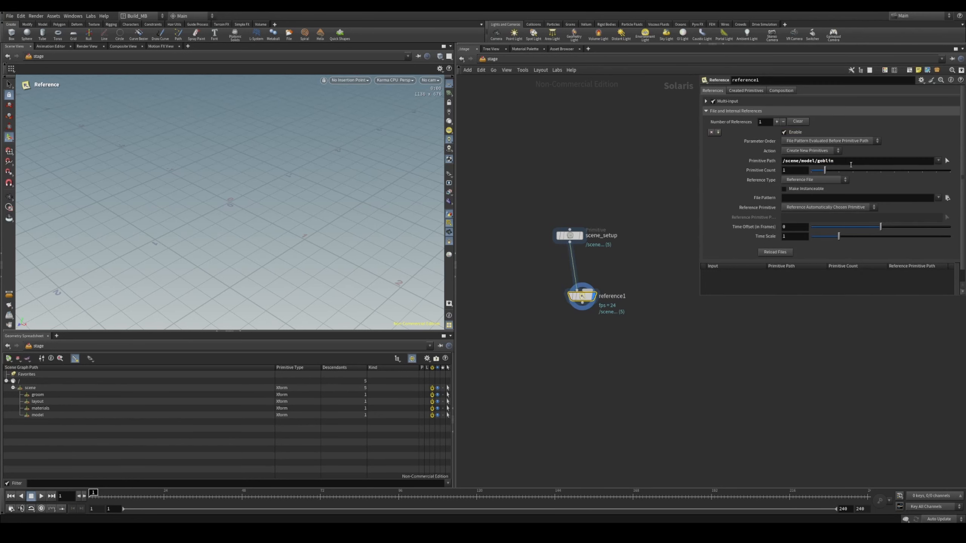
- Save the new scene in the GOBLIN project folder as goblin_groom_lookdev, so that $HIP paths resolve for the reference file
left_click(948, 198)
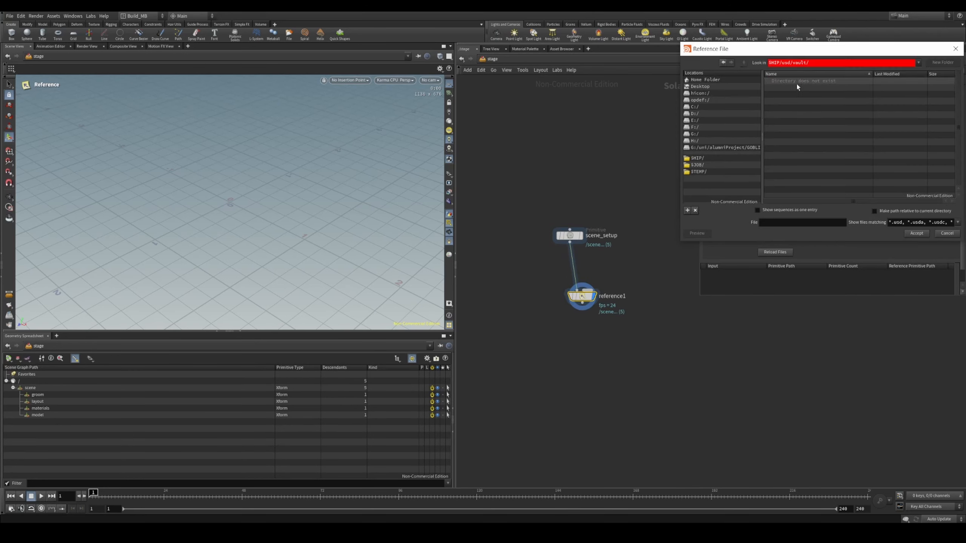
left_click(947, 233)
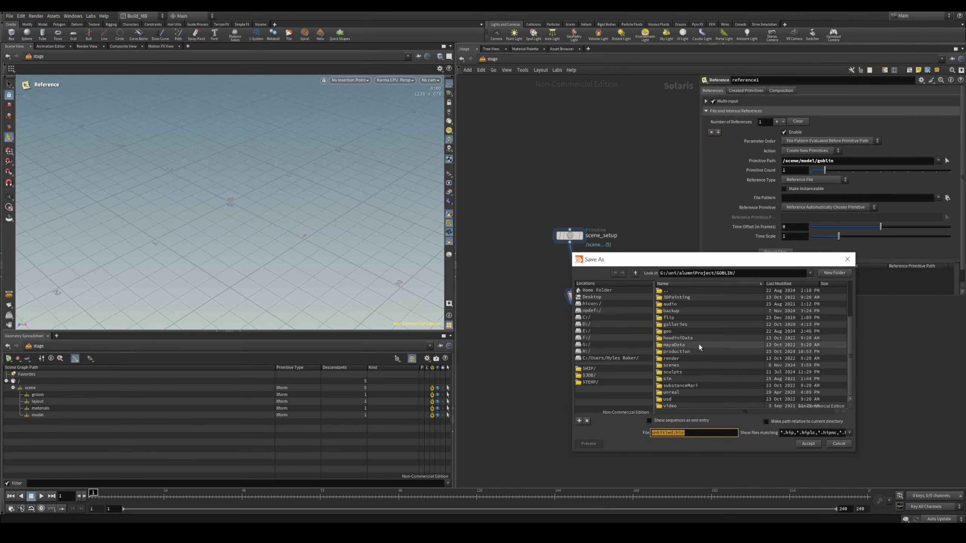
scroll(680, 352, "down", 3)
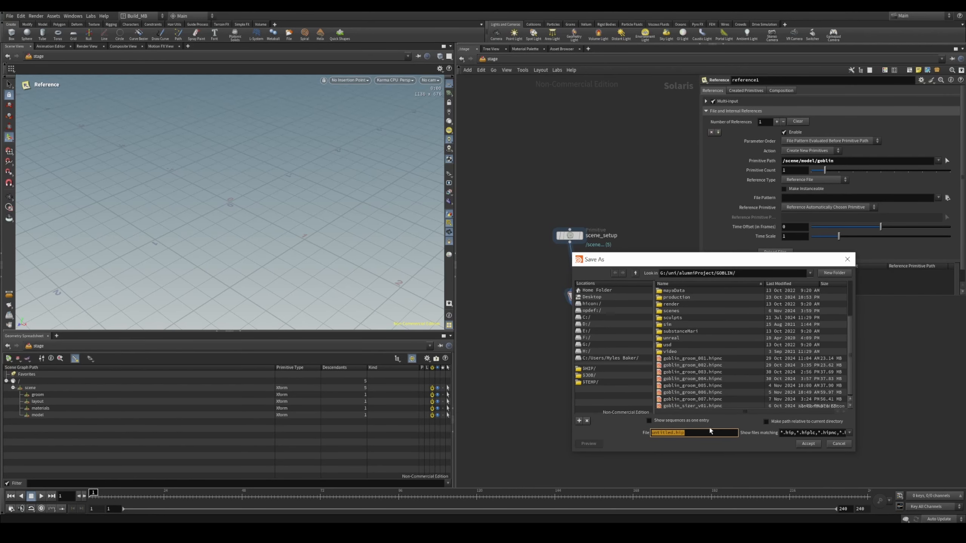
type("goblin_groom_lookdev")
key("Left")
key("Left")
key("Left")
key("Left")
key("Left")
key("Left")
key("Left")
key("Left")
type("_groom")
key("Return")
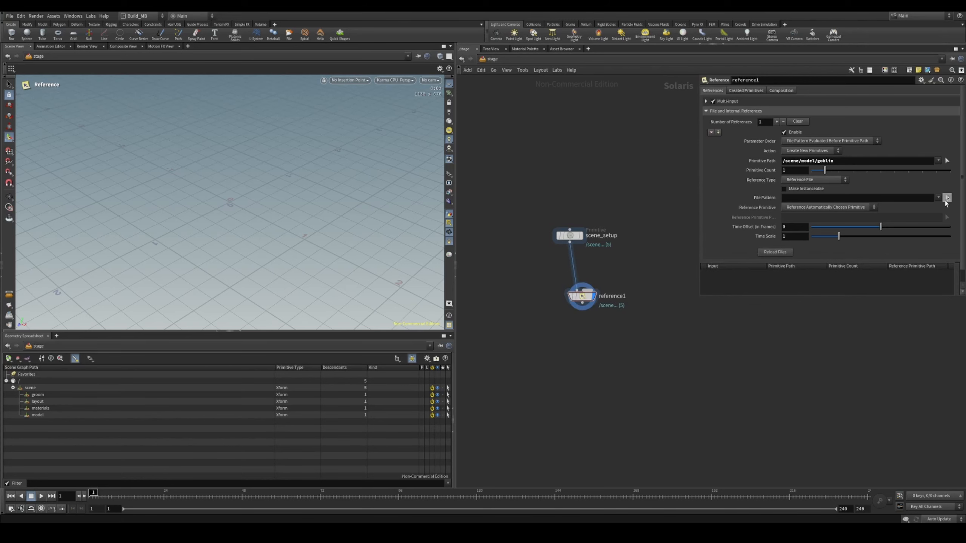
- Set the Reference node's file pattern to $HIP/usd/assets/ASSET_GOBLIN/ASSET_GOBLIN.usd
left_click(948, 197)
left_click(720, 158)
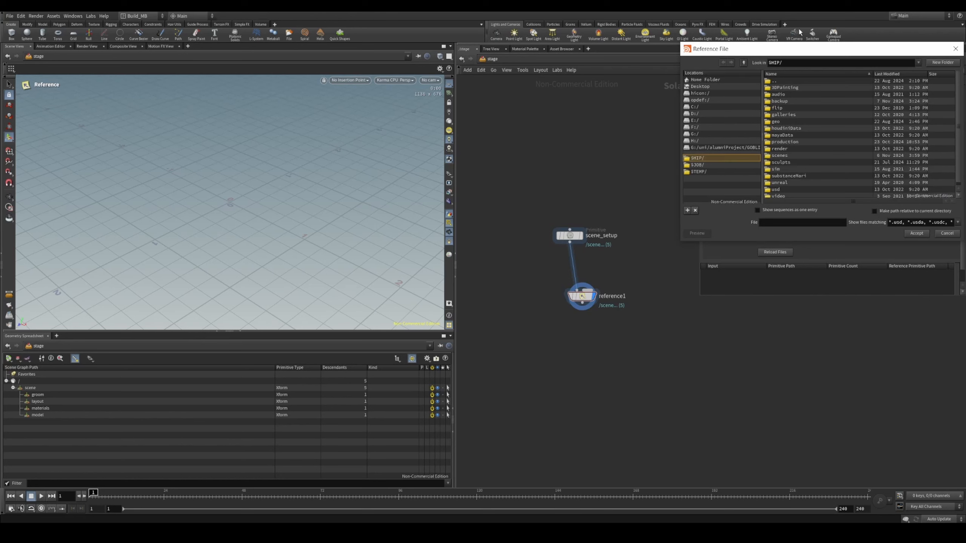
double_click(790, 187)
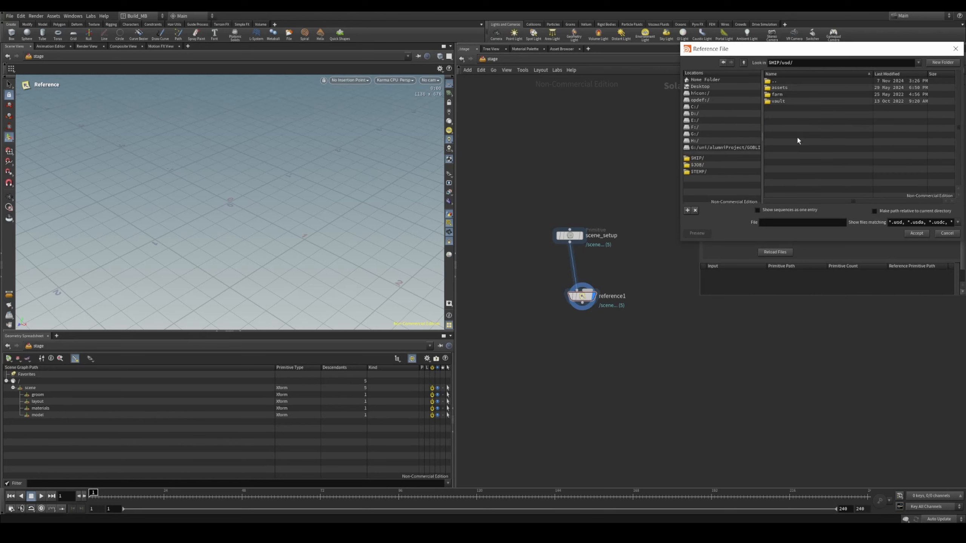
double_click(789, 87)
double_click(791, 88)
double_click(802, 89)
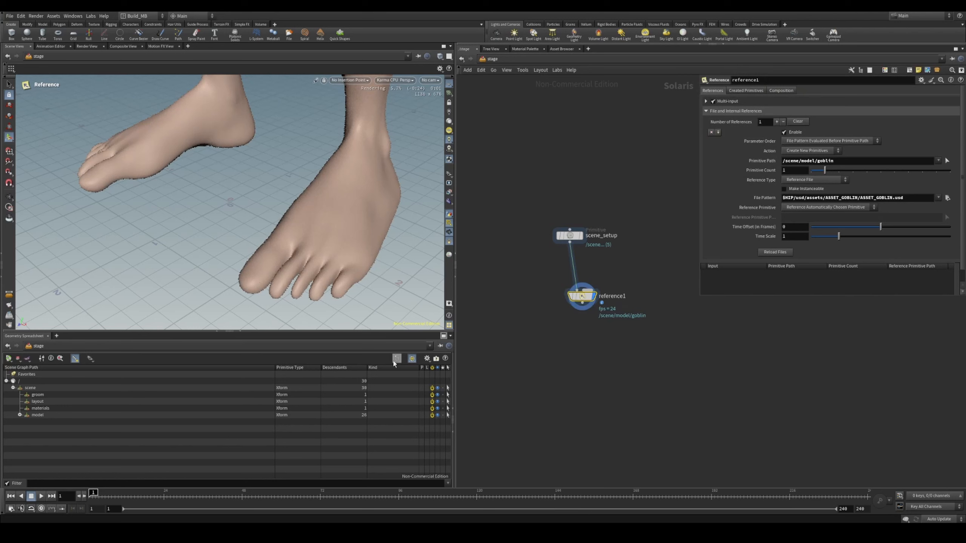
- Check the Reference node's information and expand the model and goblin primitives in the scene graph to inspect the loaded asset
left_click(600, 301)
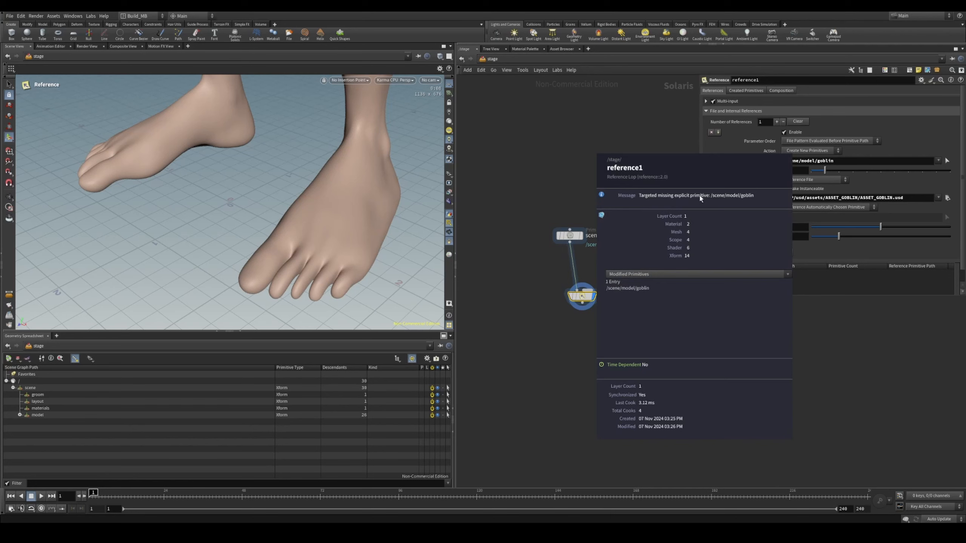
left_click_drag(836, 161, 822, 162)
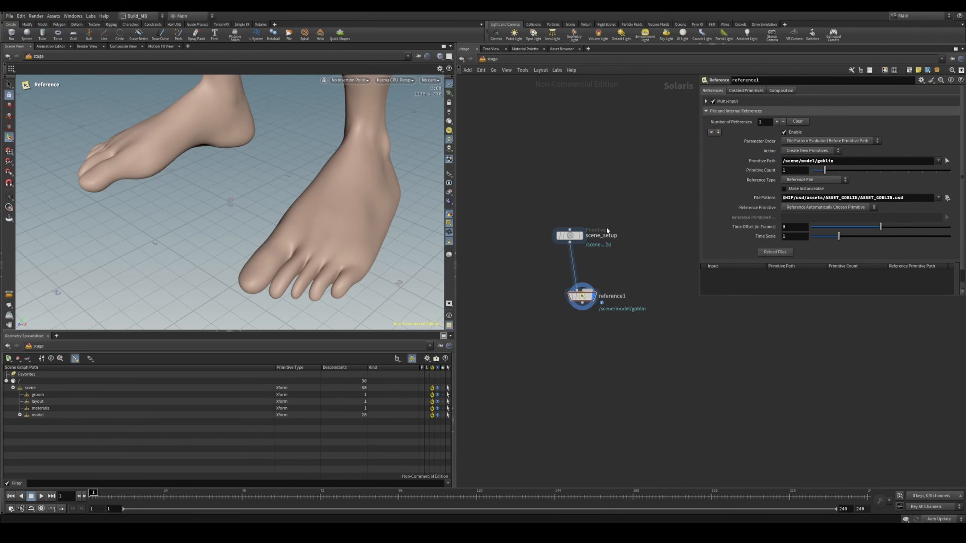
left_click(19, 416)
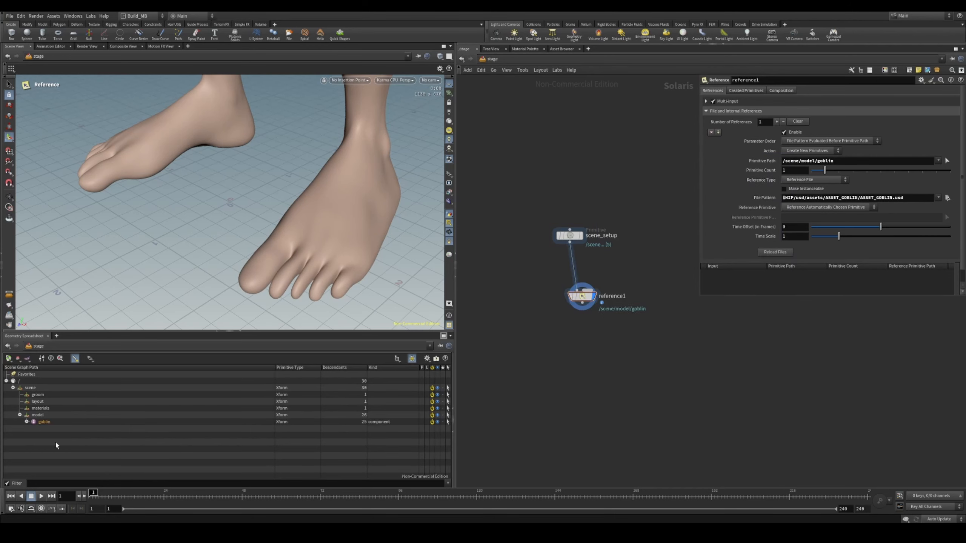
left_click(26, 422)
right_click_drag(325, 189, 151, 195, "alt")
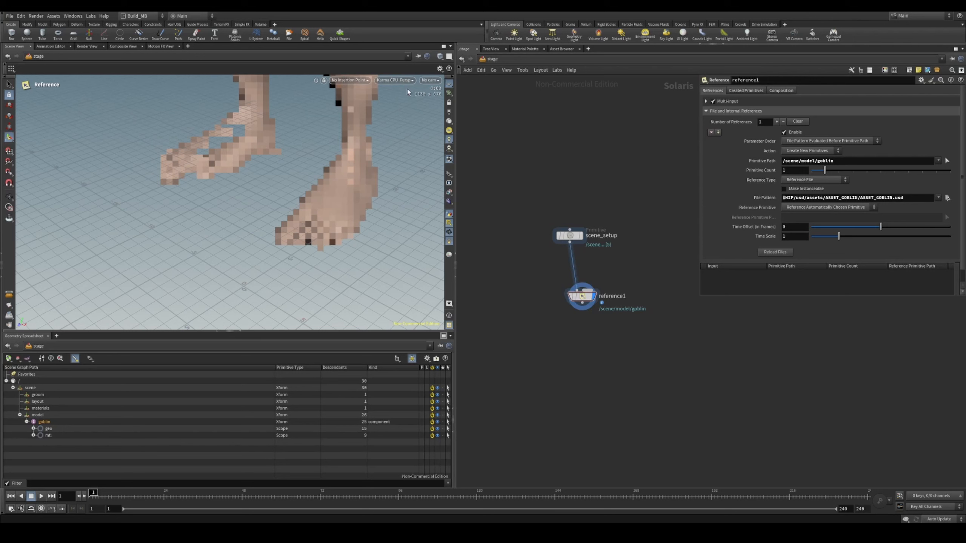
key("h")
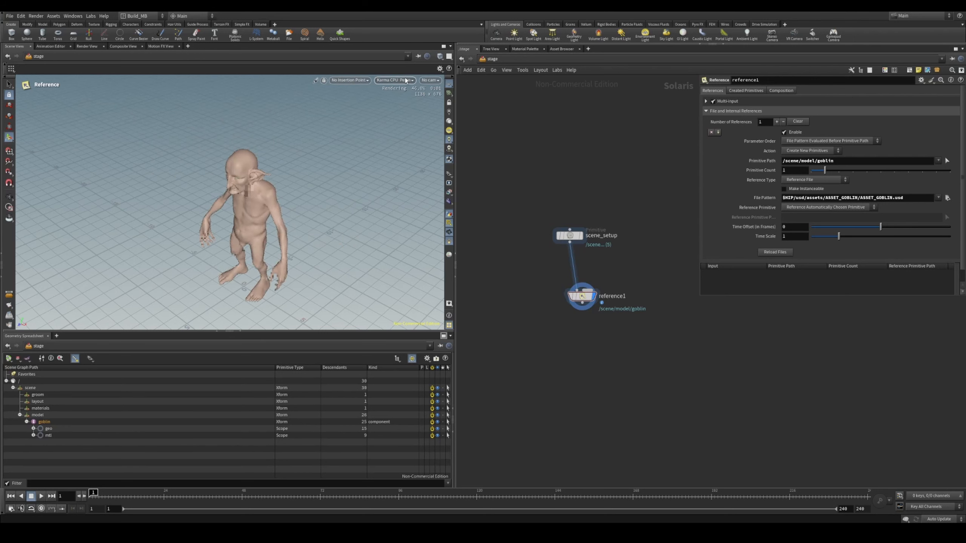
- Switch the viewport renderer from Karma CPU to Houdini VK for the goblin model
left_click(406, 80)
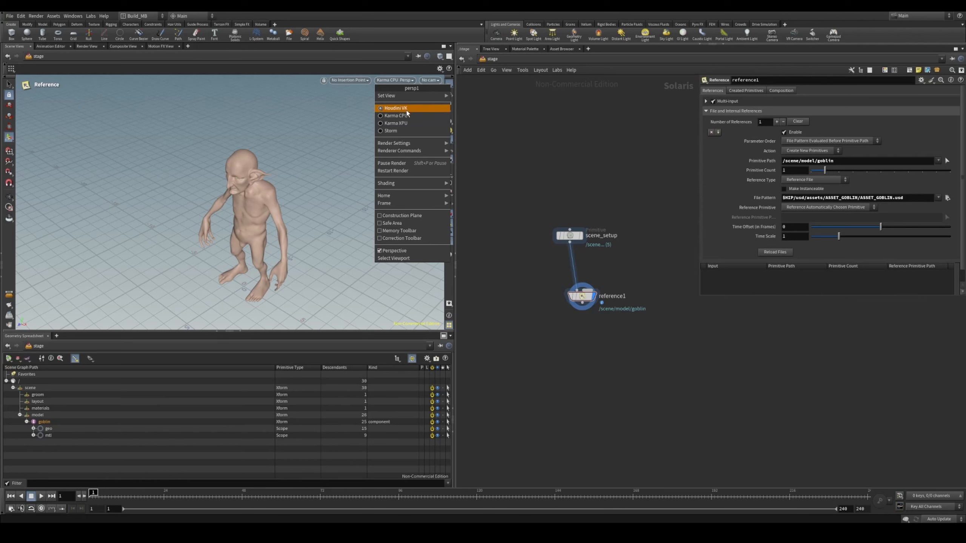
left_click(406, 109)
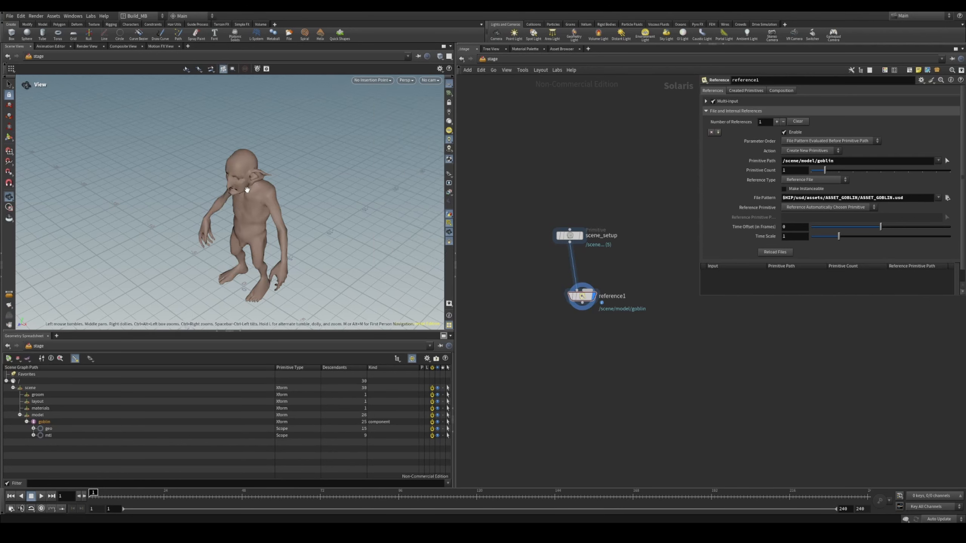
left_click_drag(244, 202, 391, 201, "alt")
scroll(391, 201, "up", 5)
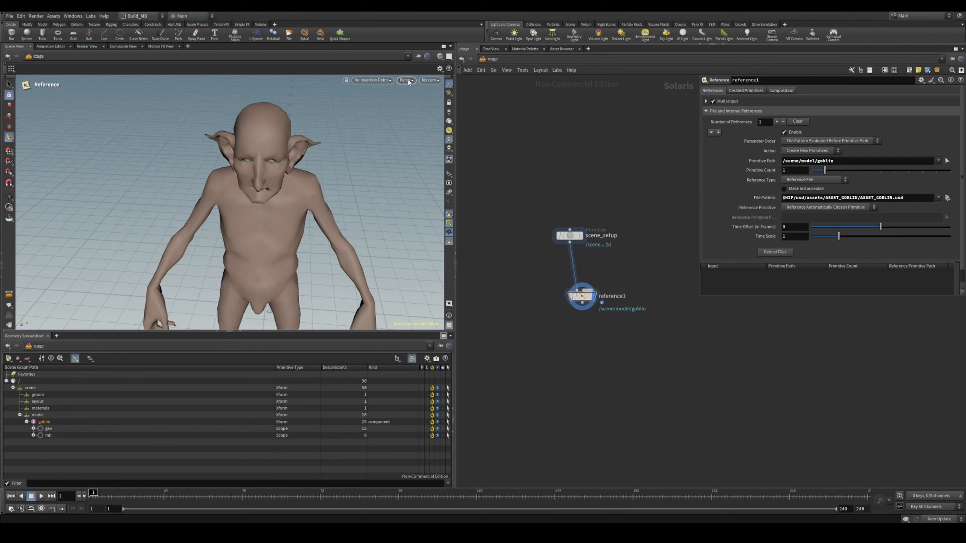
- Examine the referenced goblin's head and upper body from the front and side
key("Escape")
left_click_drag(301, 163, 279, 170)
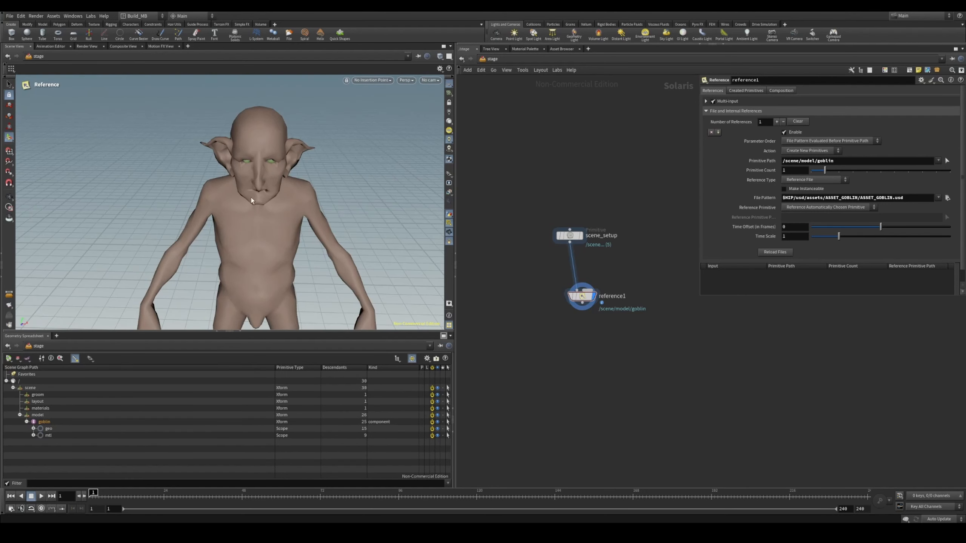
left_click_drag(291, 212, 247, 153, "alt")
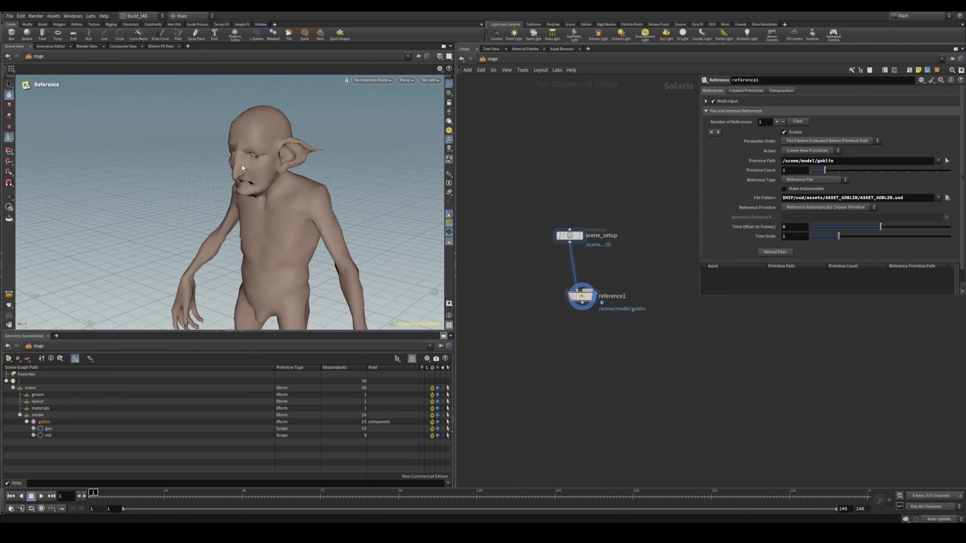
key("w")
key("Escape")
mouse_move(242, 171)
left_mouse_down()
mouse_move(291, 155)
mouse_move(263, 177)
mouse_move(261, 191)
left_mouse_up()
key("w")
right_click_drag(280, 183, 134, 184, "alt")
right_click_drag(224, 190, 430, 159, "alt")
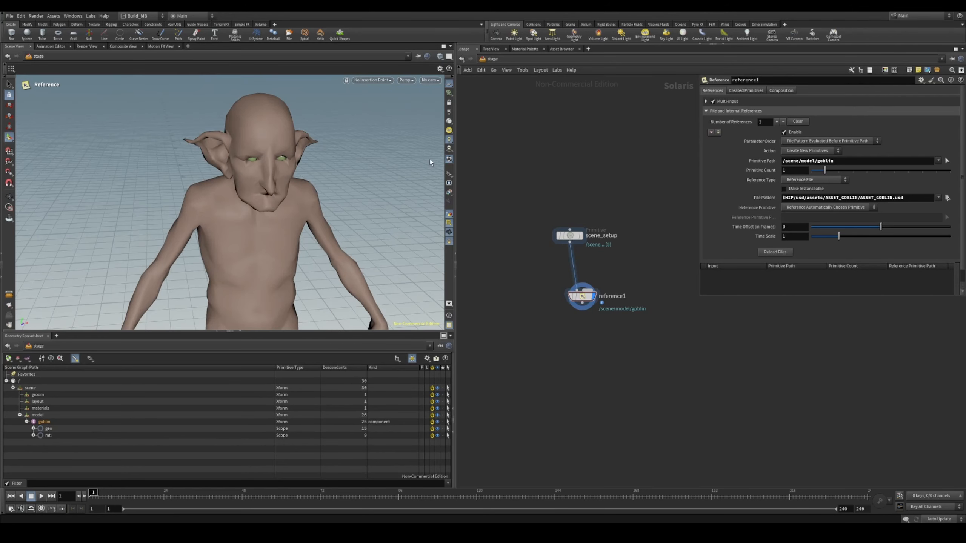
- Raise the viewport's geometry level of detail to display the goblin mesh more smoothly
left_click(450, 177)
left_click(460, 214)
left_click(448, 182)
left_click(461, 225)
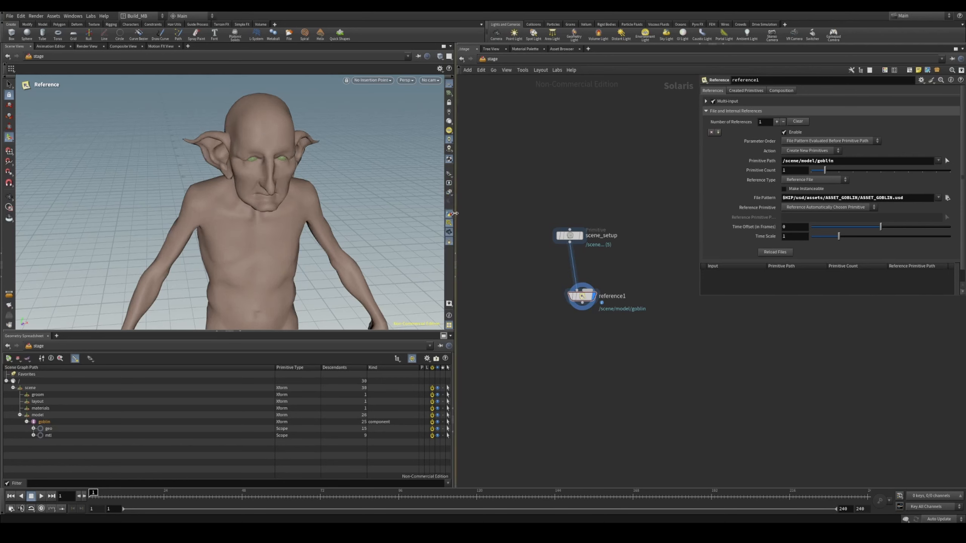
key("Escape")
left_click_drag(226, 189, 252, 198)
key("Return")
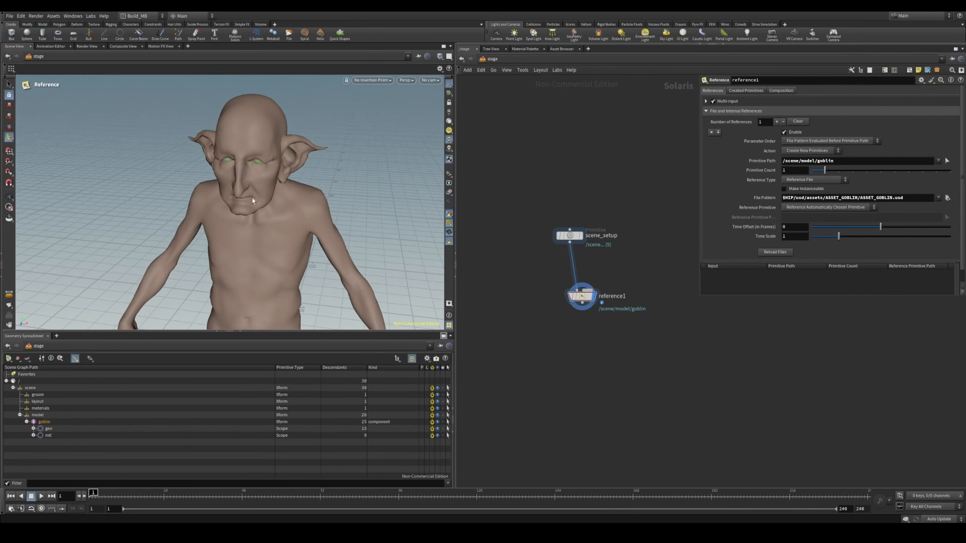
- Rename the goblin model's Reference node to GEO_gobin
middle_click_drag(576, 317, 506, 309)
left_click(533, 287)
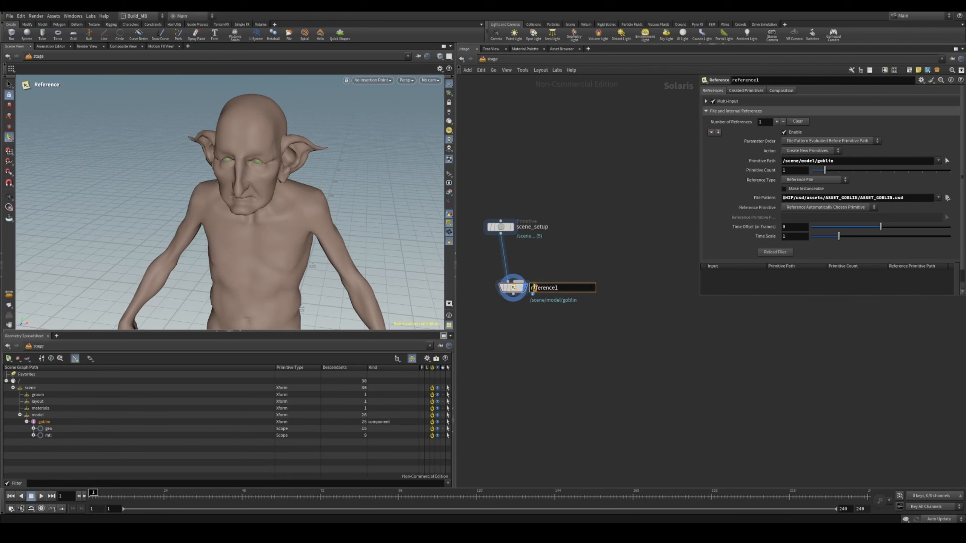
left_click_drag(532, 288, 581, 285)
type("geo")
key("BackSpace")
key("BackSpace")
key("BackSpace")
type("GEO_gobin")
key("Return")
- Add a second Reference node named GROOM_goblin and connect its input to scene_setup
key("Tab")
type("ref")
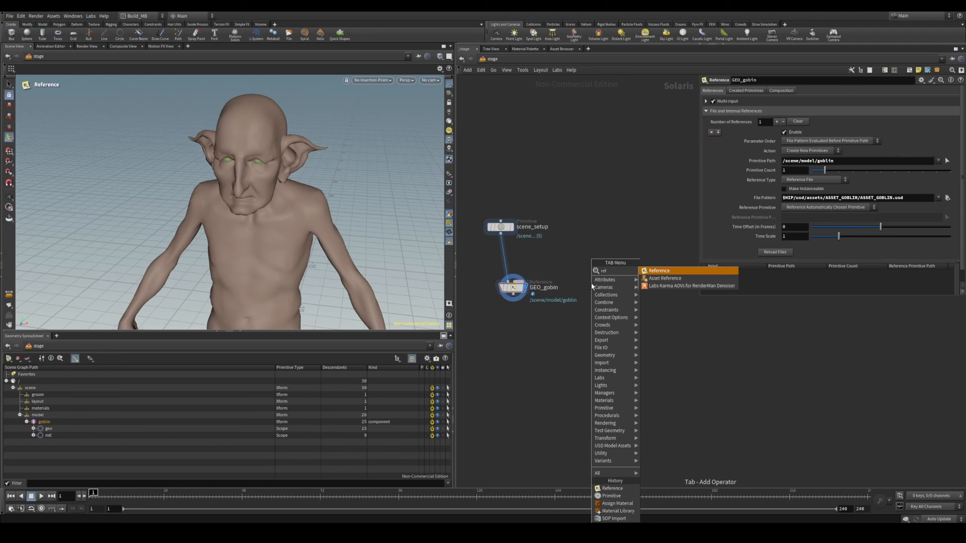
key("Return")
double_click(615, 284)
type("GROOM")
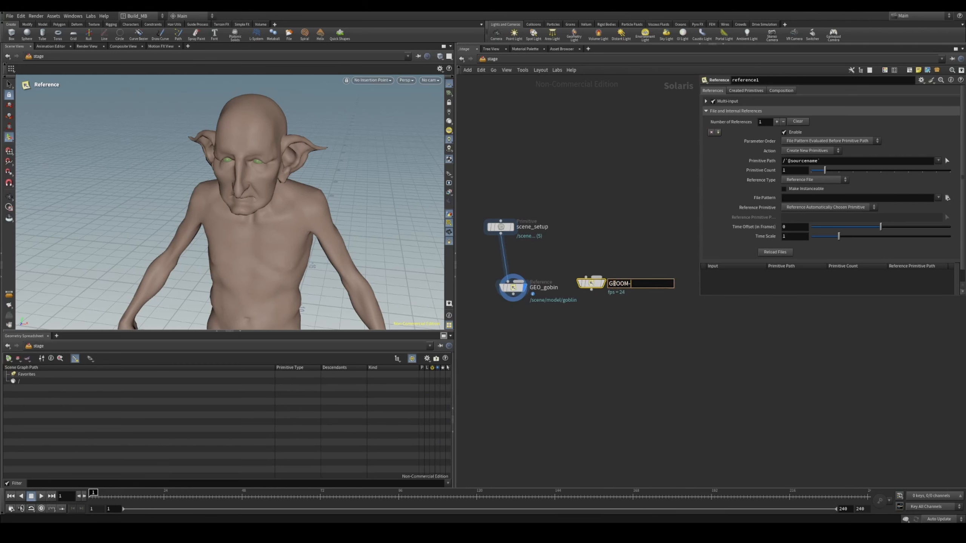
type("_goblin")
key("Return")
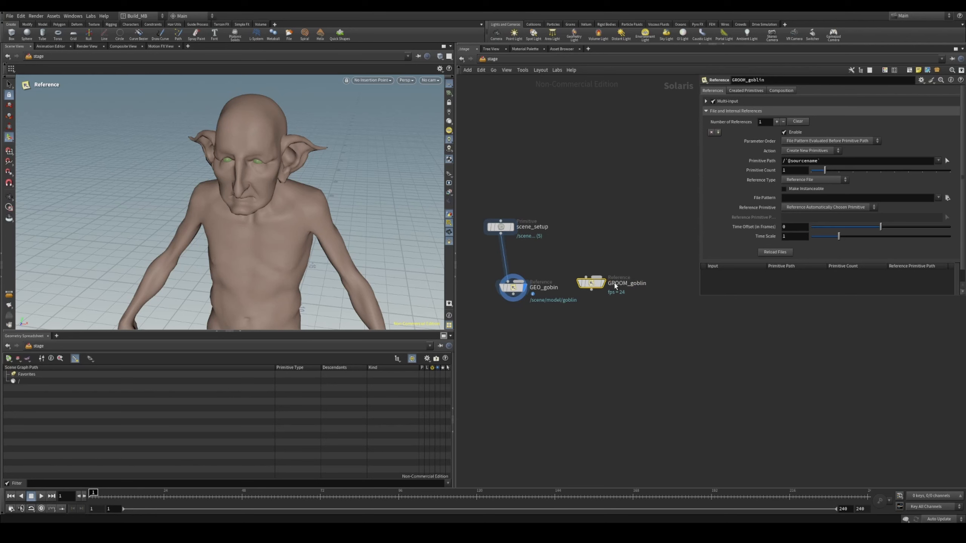
left_click_drag(586, 277, 513, 225)
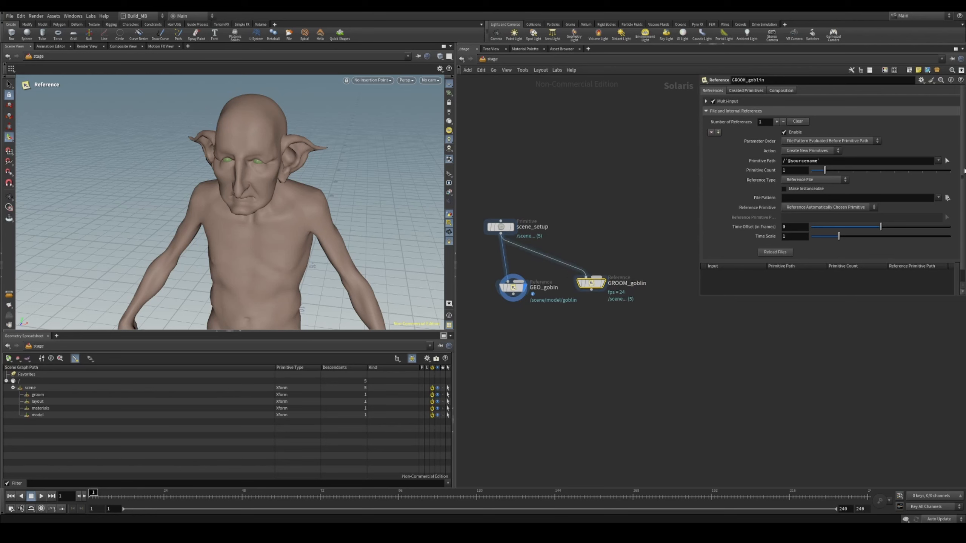
- Set GROOM_goblin's primitive path to /scene/groom/goblin, picking the groom primitive as its parent
left_click(948, 161, "ctrl")
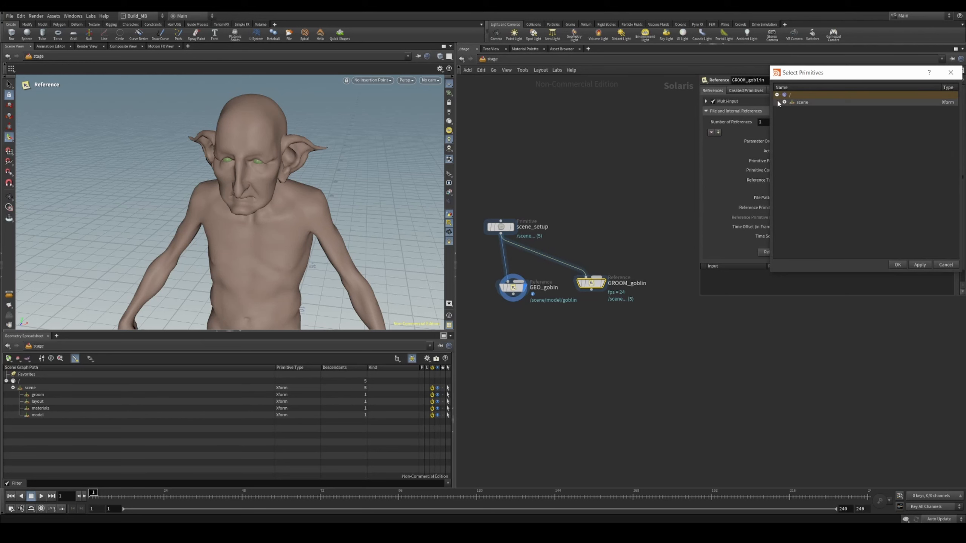
left_click_drag(839, 73, 516, 118)
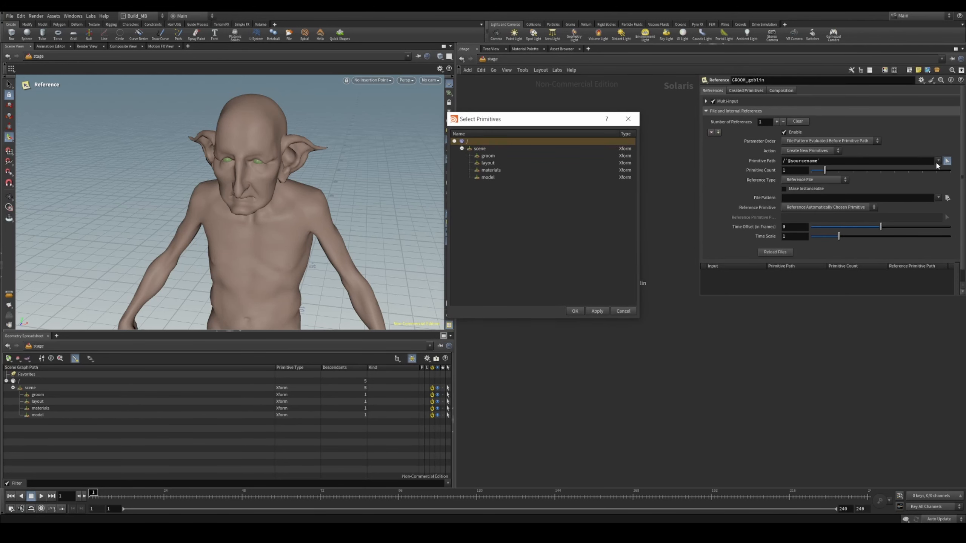
left_click(500, 153)
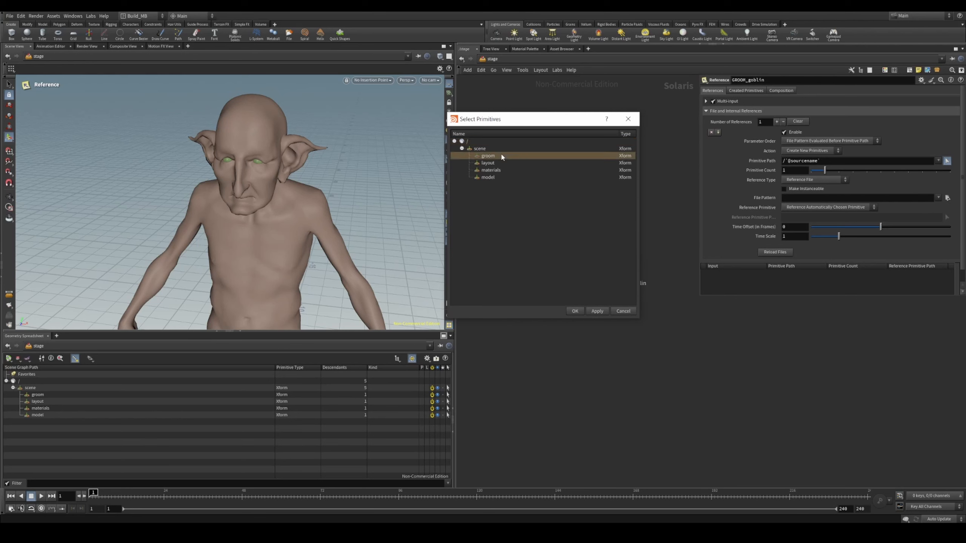
left_click(574, 311)
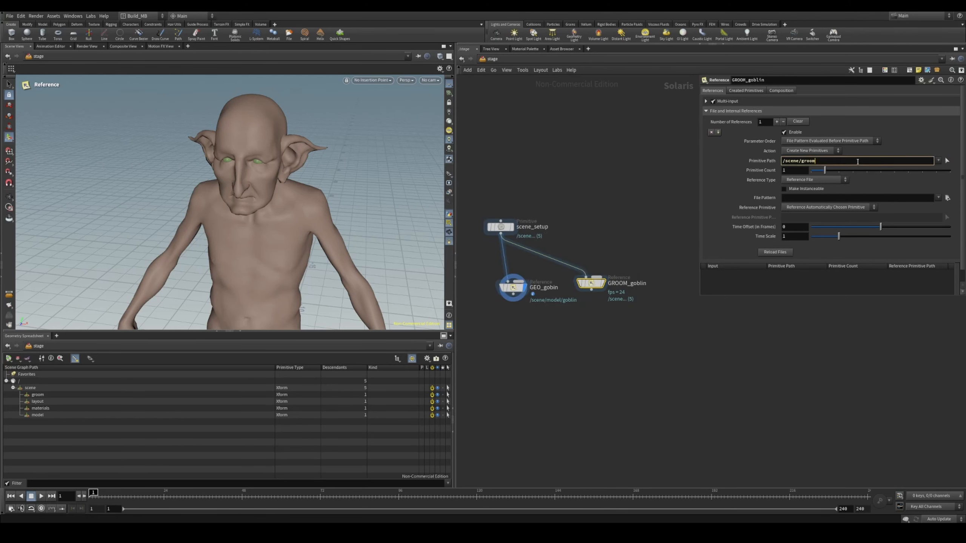
type("goblin")
key("Return")
- Set GROOM_goblin's file pattern to $HIP/usd/vault/primitives/GROOM_goblin_head.v01.usdnc.tmp.usdc
left_click(948, 197)
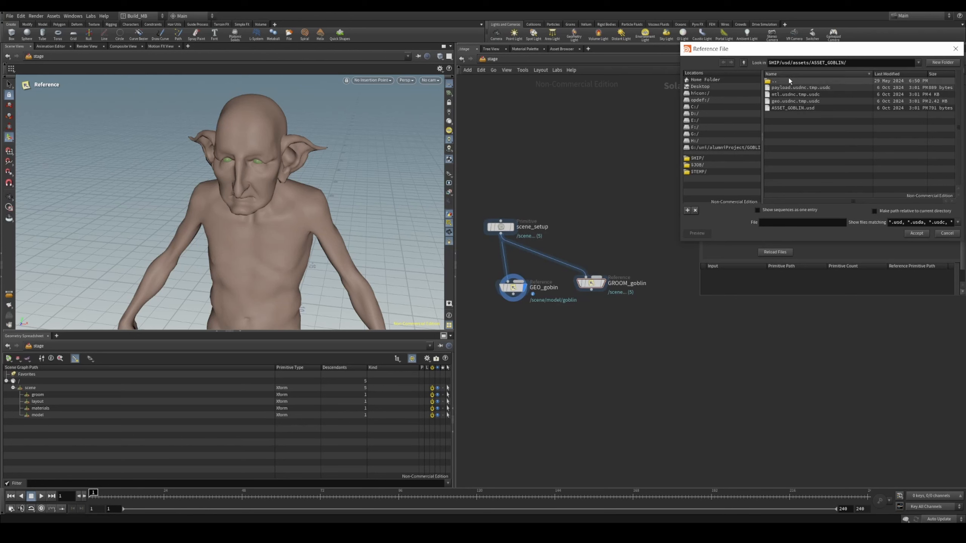
double_click(797, 100)
left_click_drag(909, 46, 699, 103)
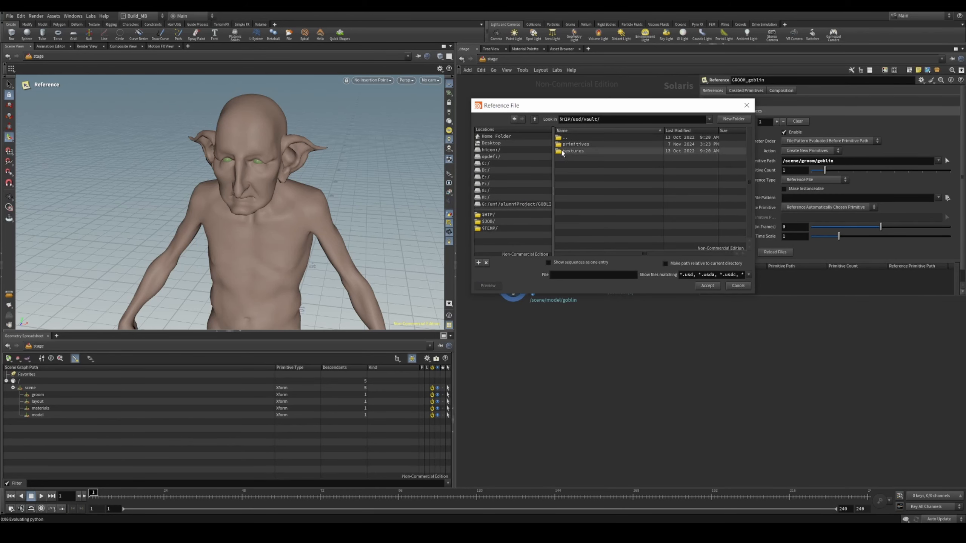
double_click(574, 139)
double_click(572, 157)
double_click(575, 144)
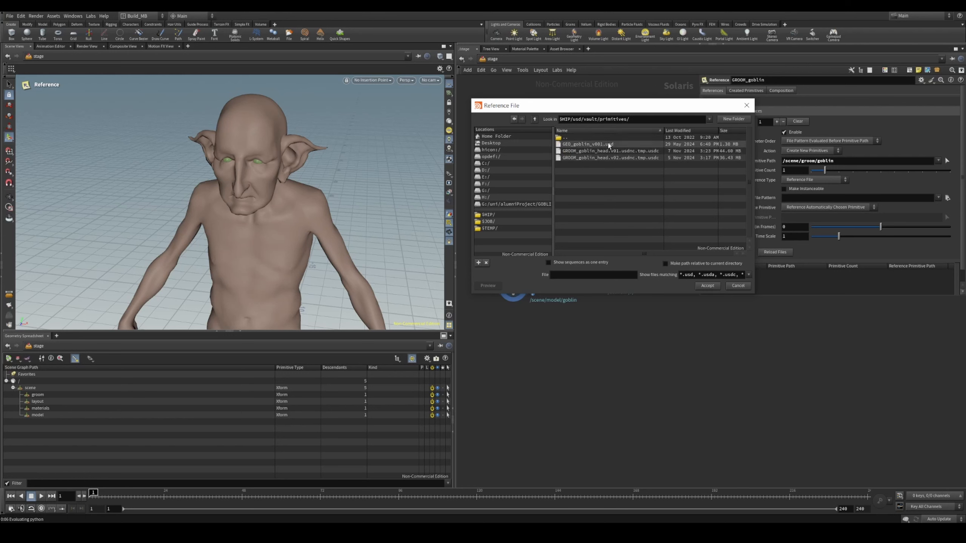
double_click(631, 152)
left_click(914, 198)
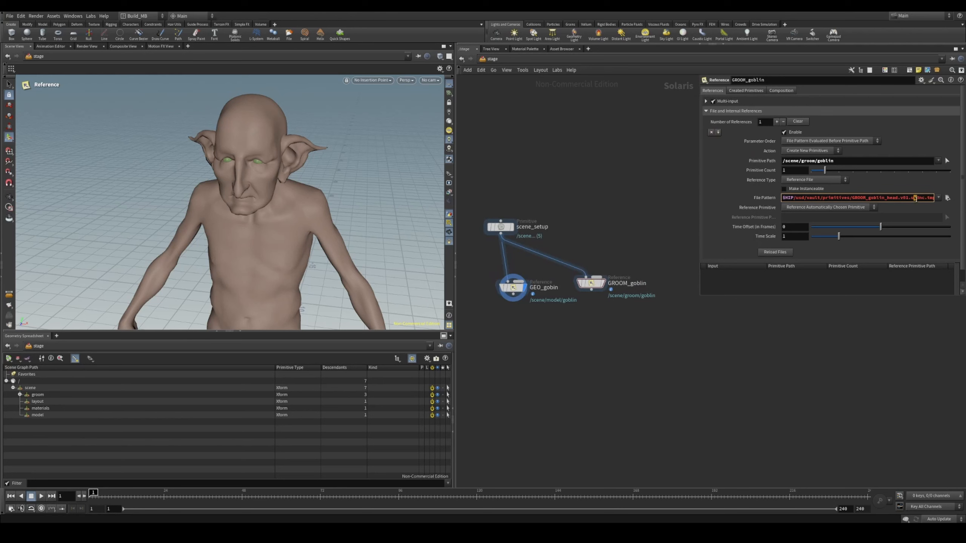
double_click(927, 198)
left_click_drag(921, 198, 916, 199)
left_click(907, 198)
left_click(909, 197)
key("Return")
- Merge GEO_gobin and GROOM_goblin, and add a Null named IN_geometry below the Merge node
left_click_drag(591, 283, 603, 287)
left_click_drag(470, 275, 548, 344)
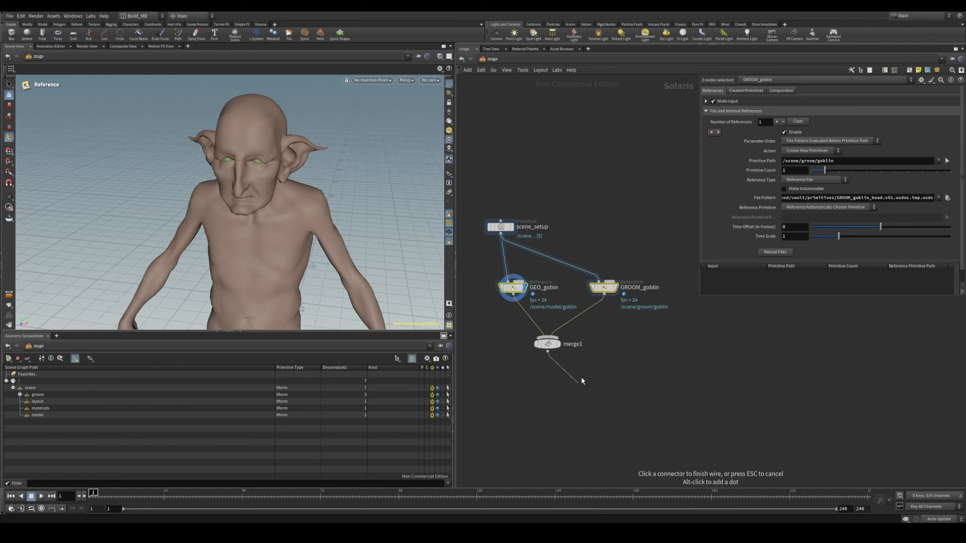
key("Tab")
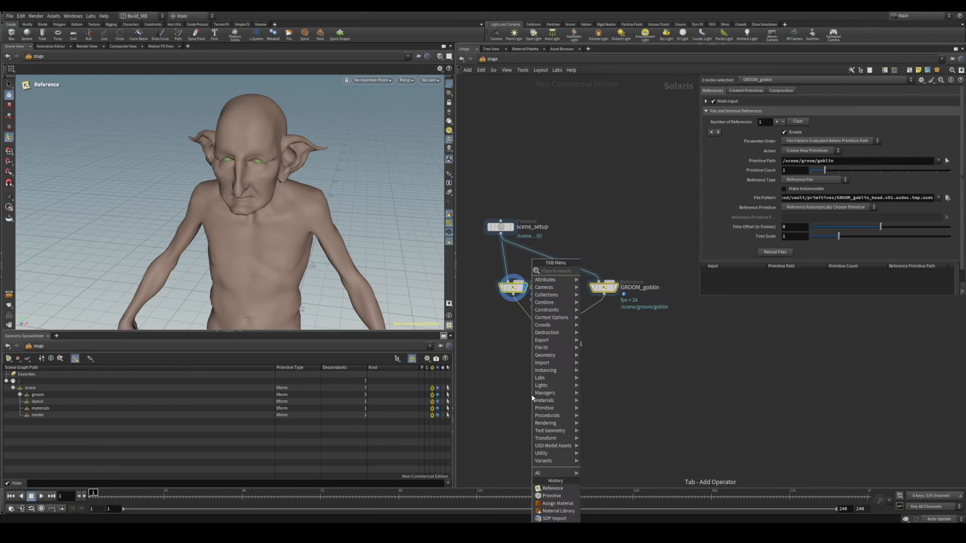
type("null")
key("Return")
key("F2")
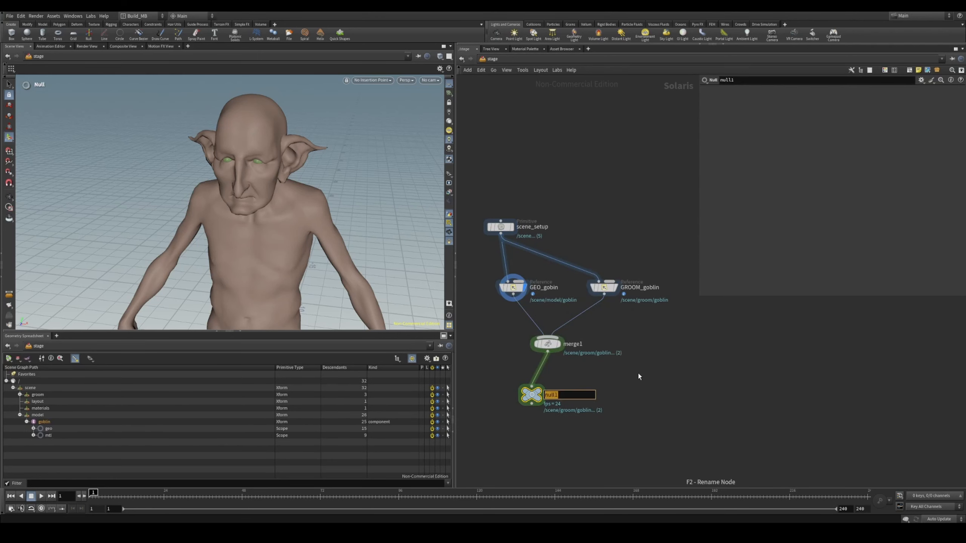
type("IN_geometry")
key("Return")
left_click_drag(537, 398, 552, 383)
- Add a Transform node below IN_geometry, connected to its output
middle_click_drag(570, 425, 563, 347)
key("Tab")
type("trans")
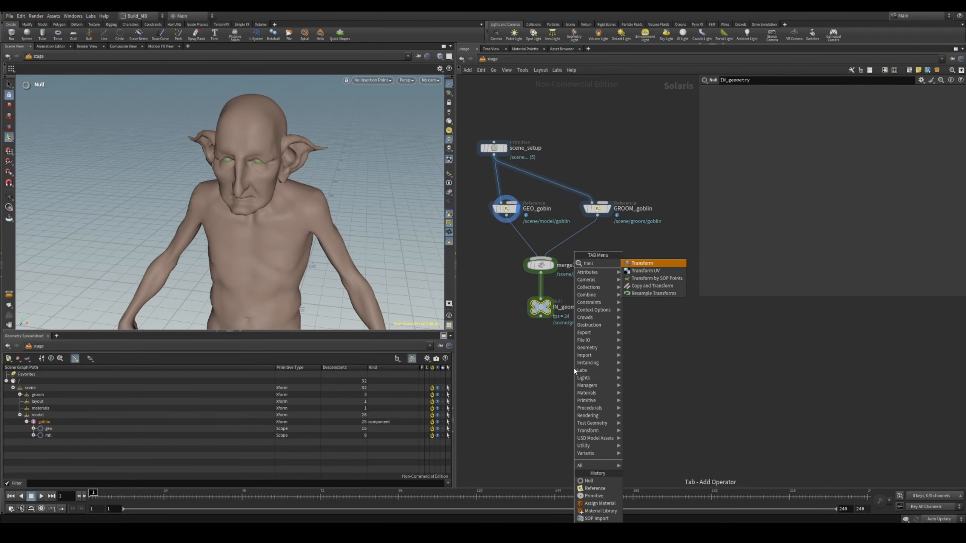
key("Return")
key("Return")
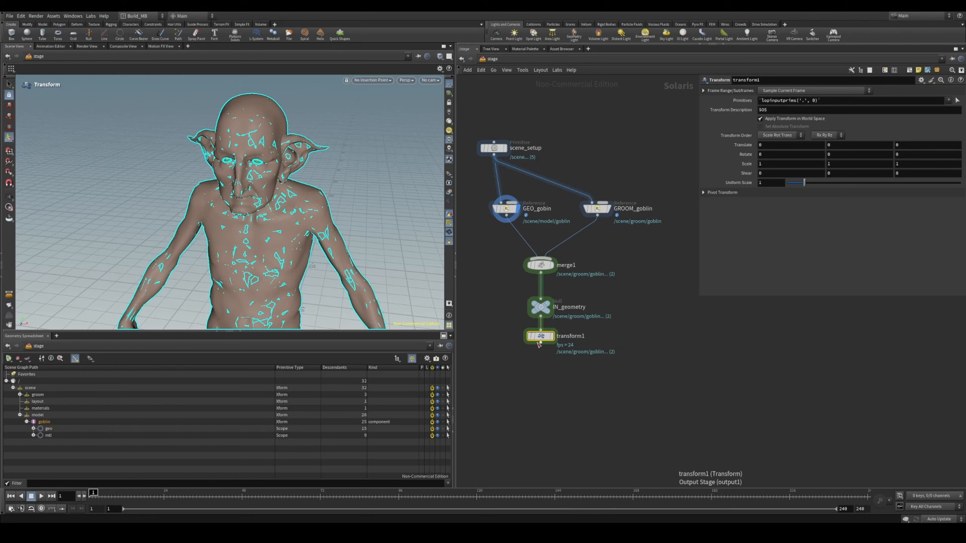
left_click_drag(540, 337, 540, 346)
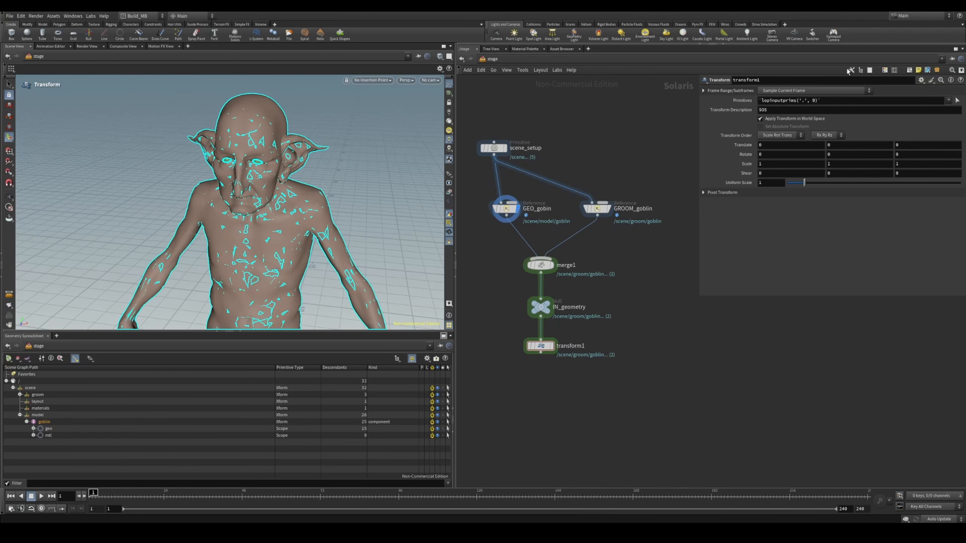
- Add a Material Library node below the Transform node, connected to its output
mouse_move(540, 351)
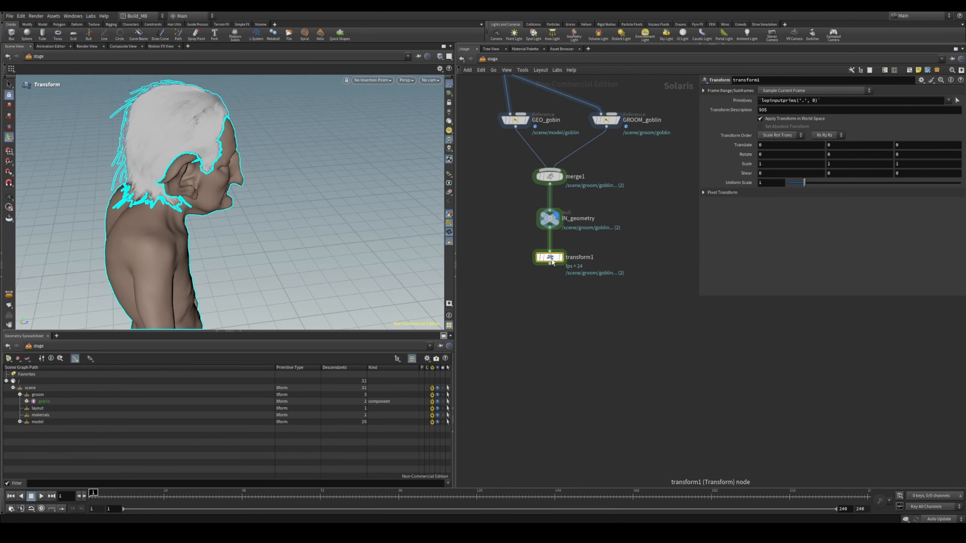
key("Tab")
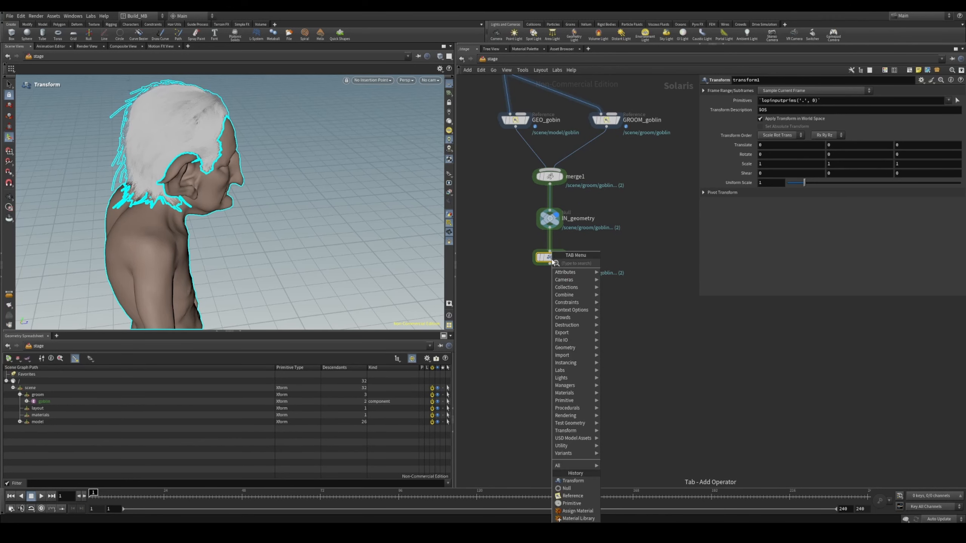
type("materi")
key("Return")
- Add an Assign Material node below the Material Library and align both in line farther below the Transform node
key("Tab")
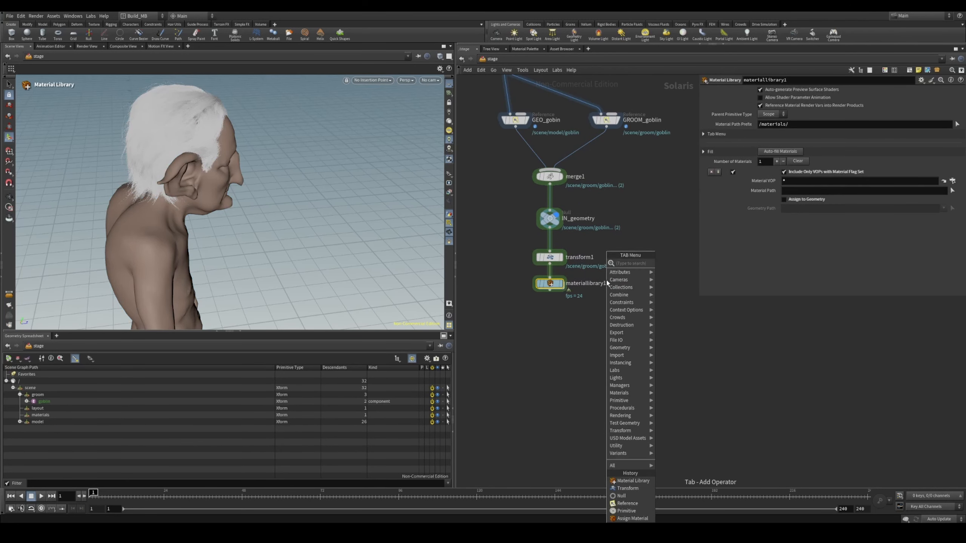
type("assign")
key("Return")
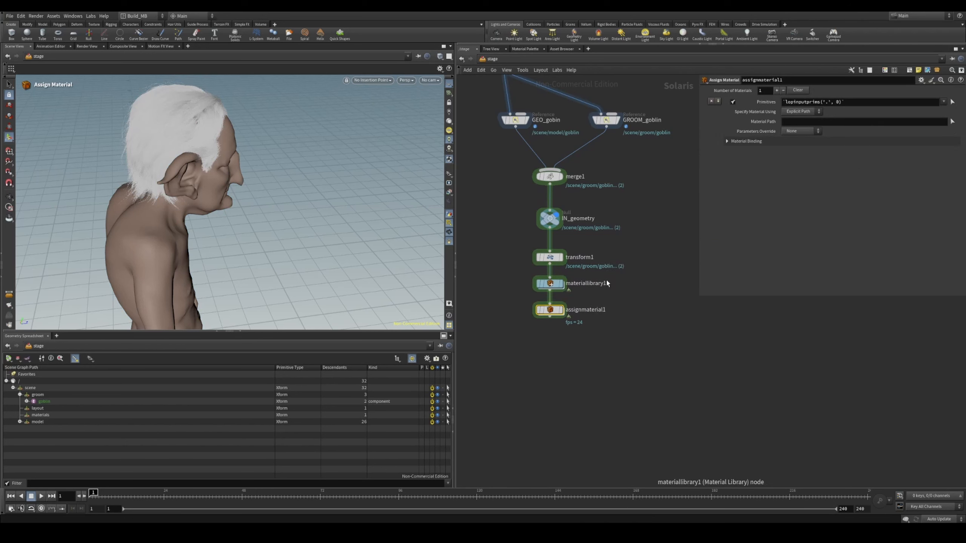
left_click_drag(600, 345, 556, 326)
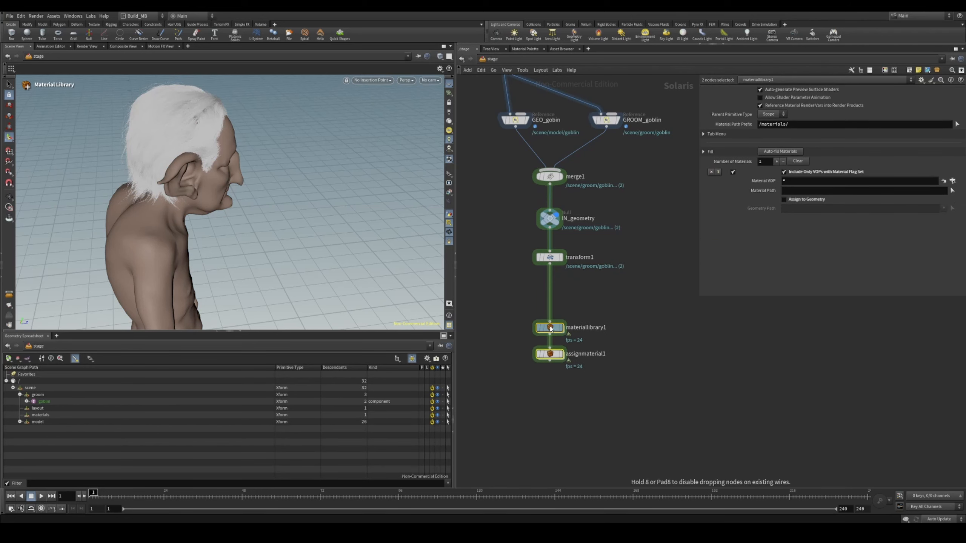
left_click_drag(627, 302, 523, 168)
key("l")
- Add a second Assign Material node below the first, leaving a gap between them
left_click(550, 354)
key("Tab")
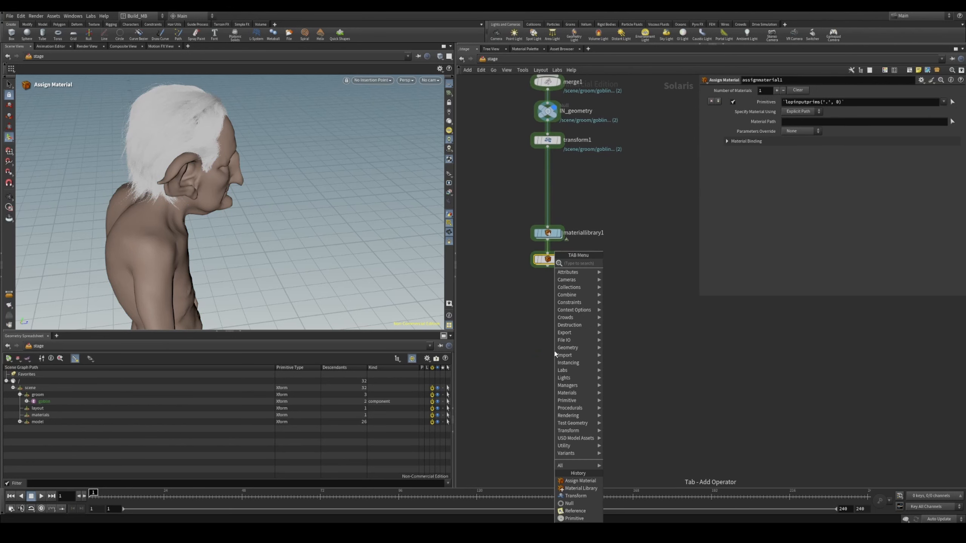
type("ass")
key("Return")
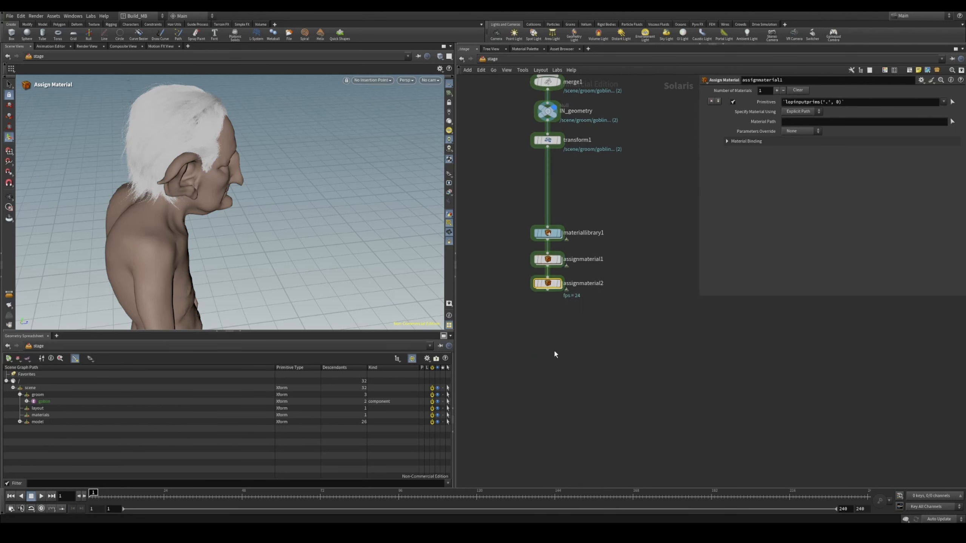
left_click(548, 321)
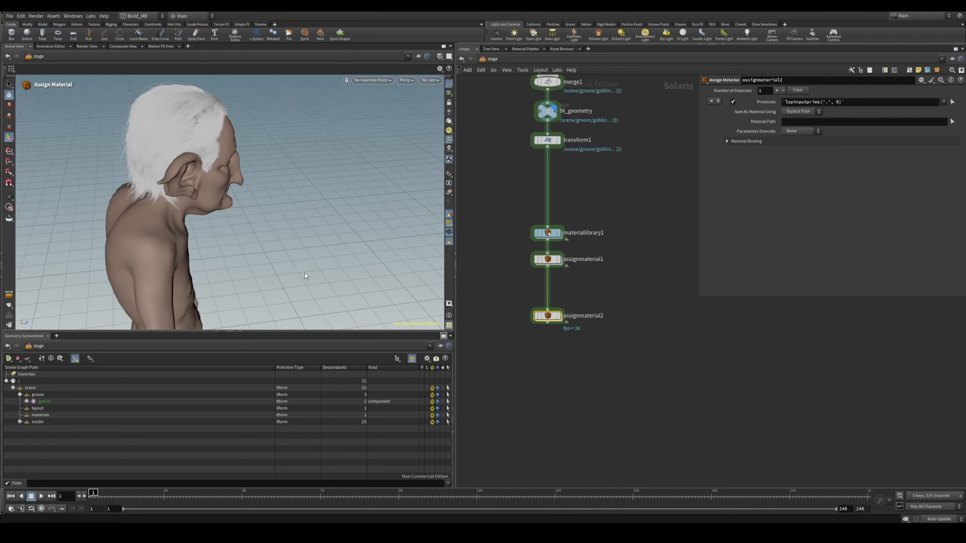
- Rename the lower Assign Material node utility_material
left_click_drag(192, 185, 118, 198, "alt")
right_click_drag(117, 198, 226, 212, "alt")
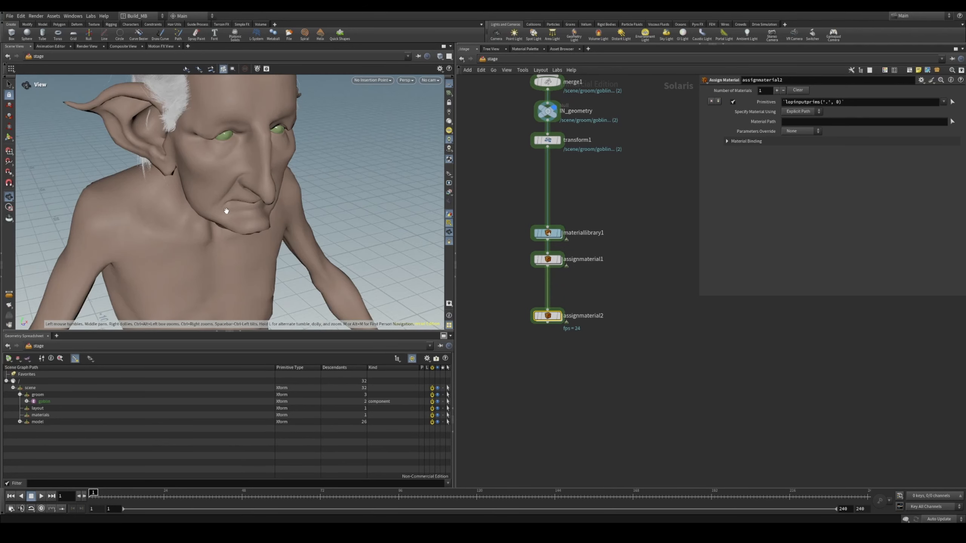
middle_click_drag(262, 180, 259, 223, "alt")
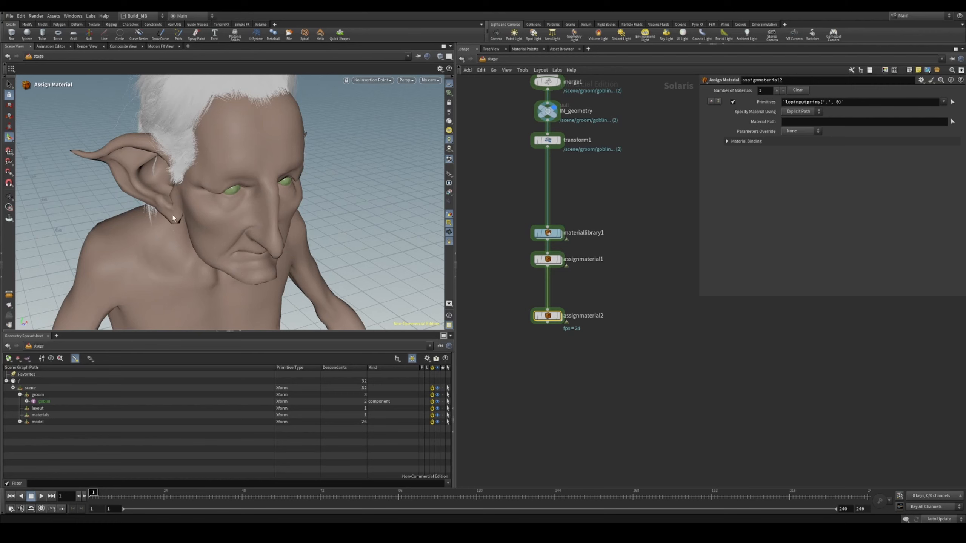
double_click(580, 316)
type("ut")
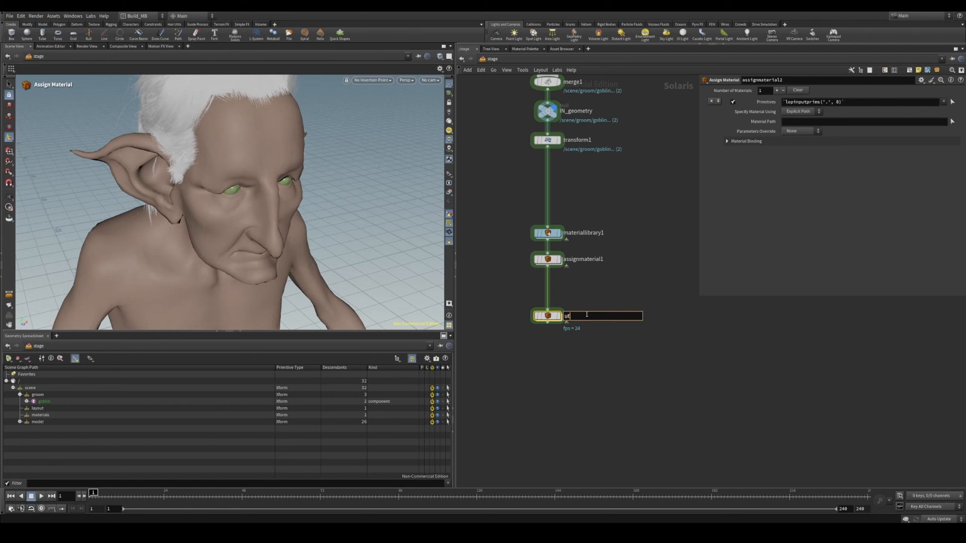
type("ility_material")
key("Return")
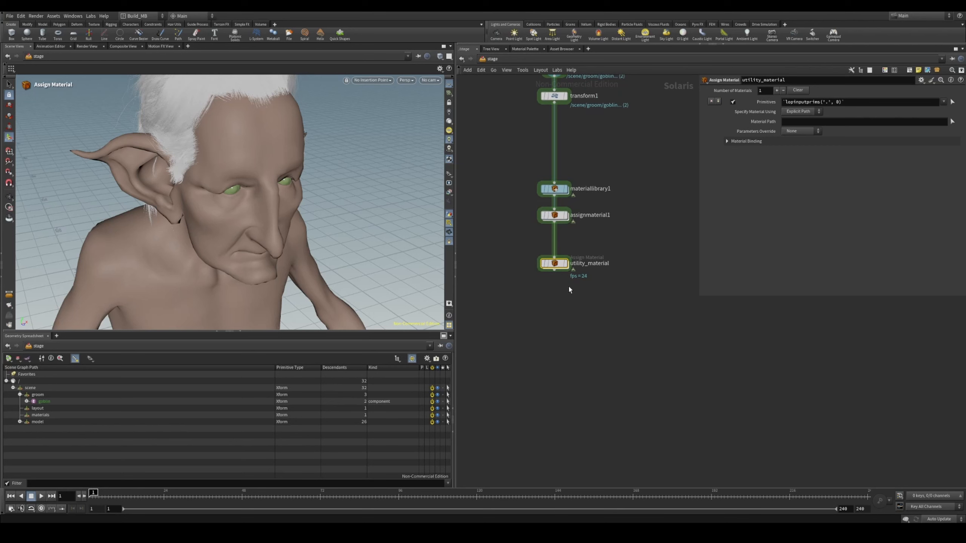
- Add an unconnected Light node beside the main node chain, below utility_material
key("Tab")
left_click(630, 306)
key("Tab")
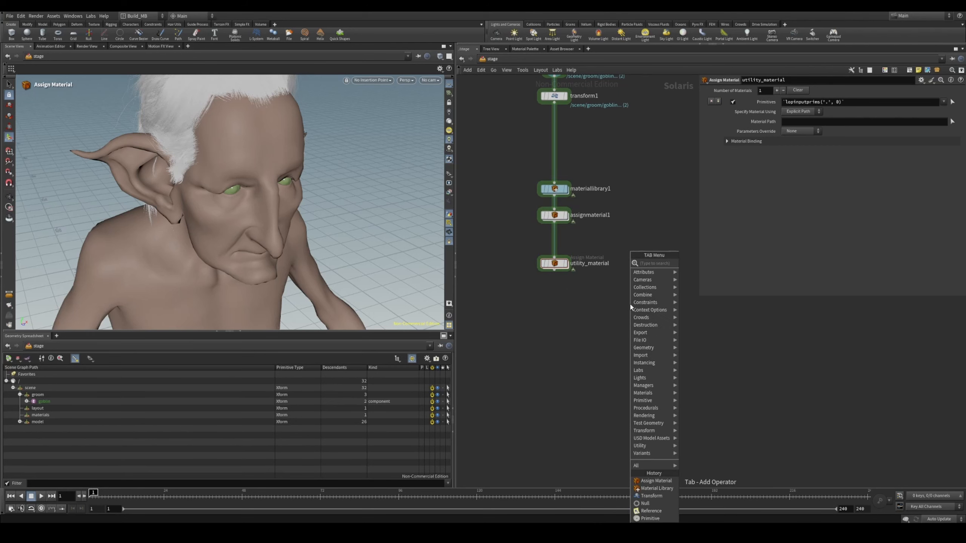
type("ligh")
key("Return")
left_click(631, 307)
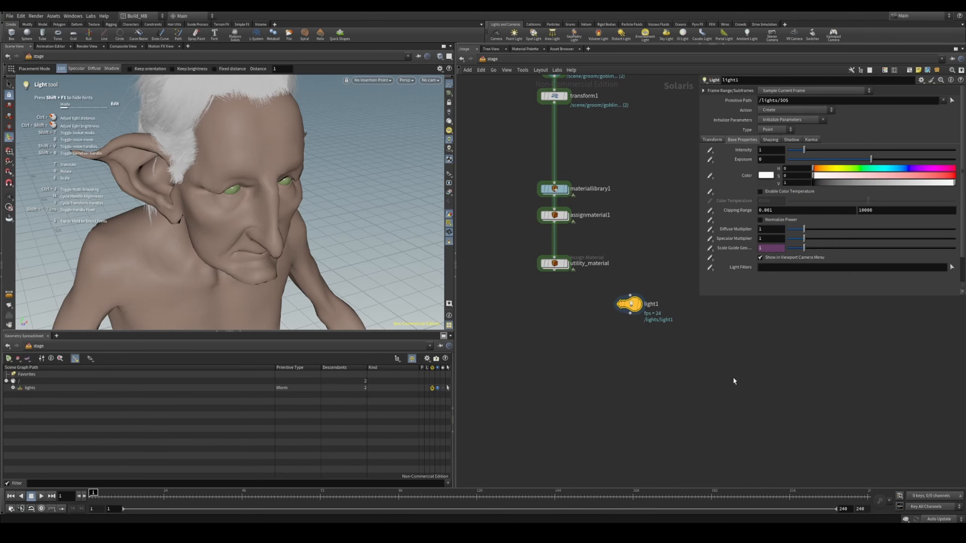
- Add an unconnected Dome Light node next to the Light node
key("Tab")
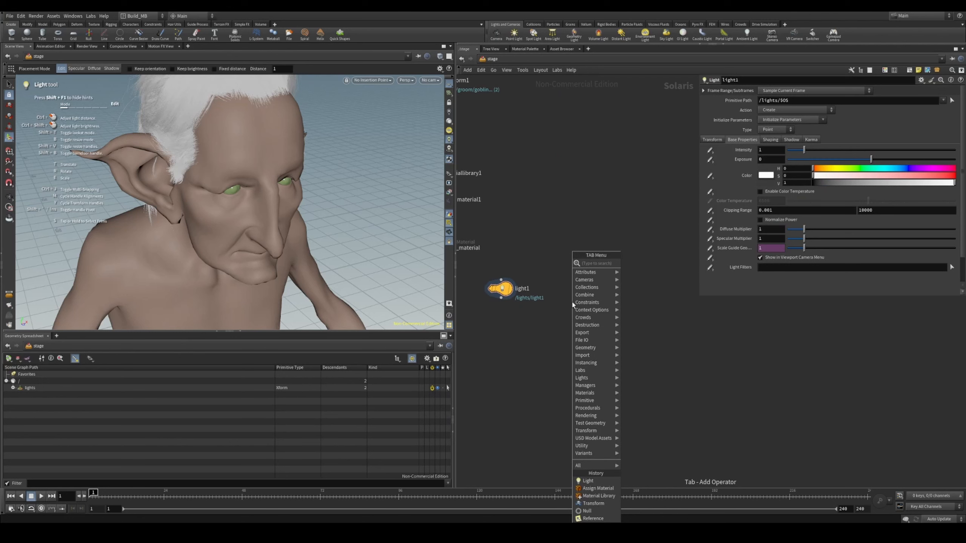
type("dome")
key("Return")
left_click(572, 300)
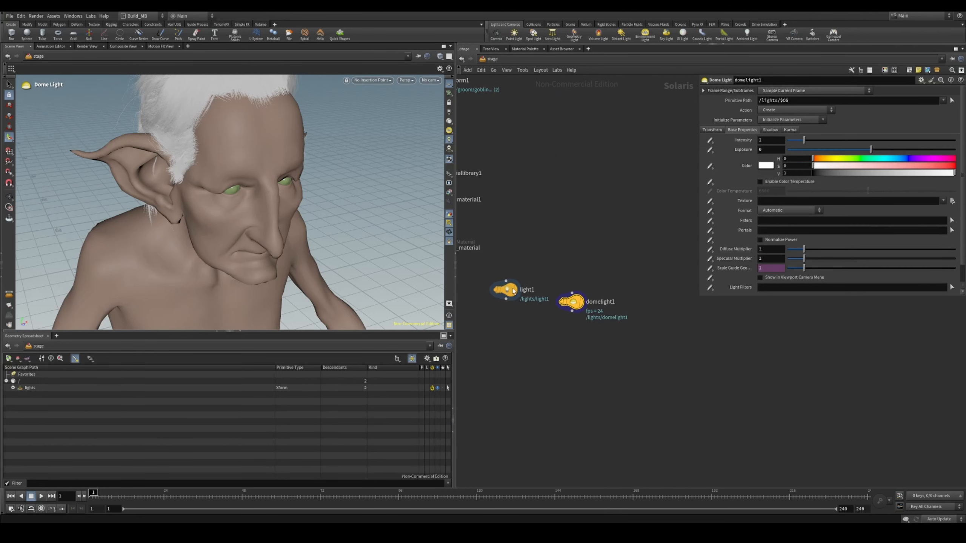
- Duplicate the Light node, then name the original LIT_key and the copy LIT_rim
left_click_drag(503, 289, 709, 323)
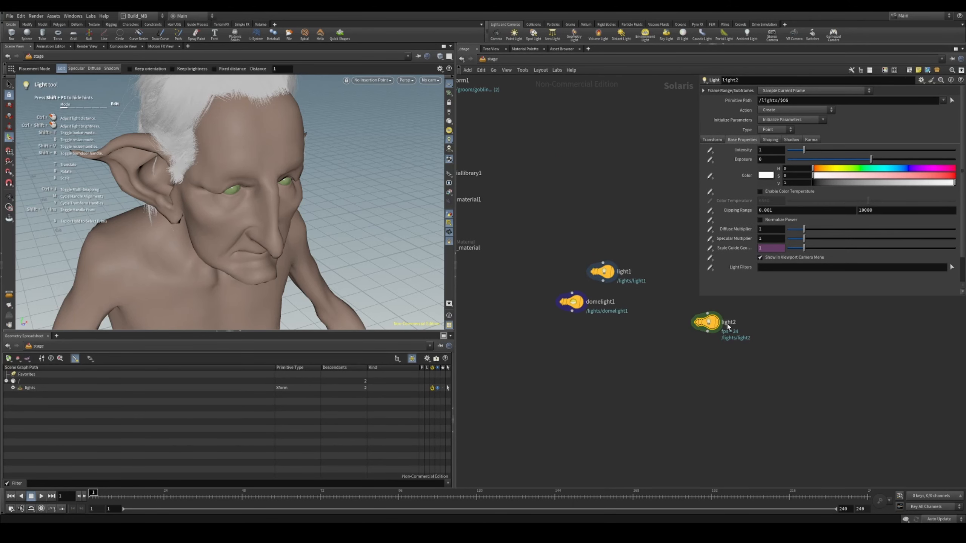
double_click(646, 273)
type("LIT_key")
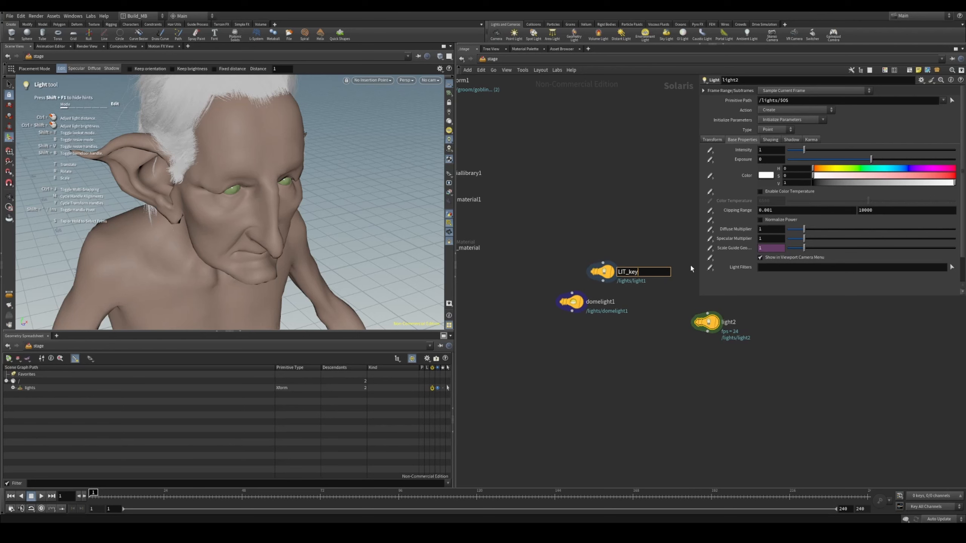
key("Return")
double_click(728, 322)
type("LIT_rim")
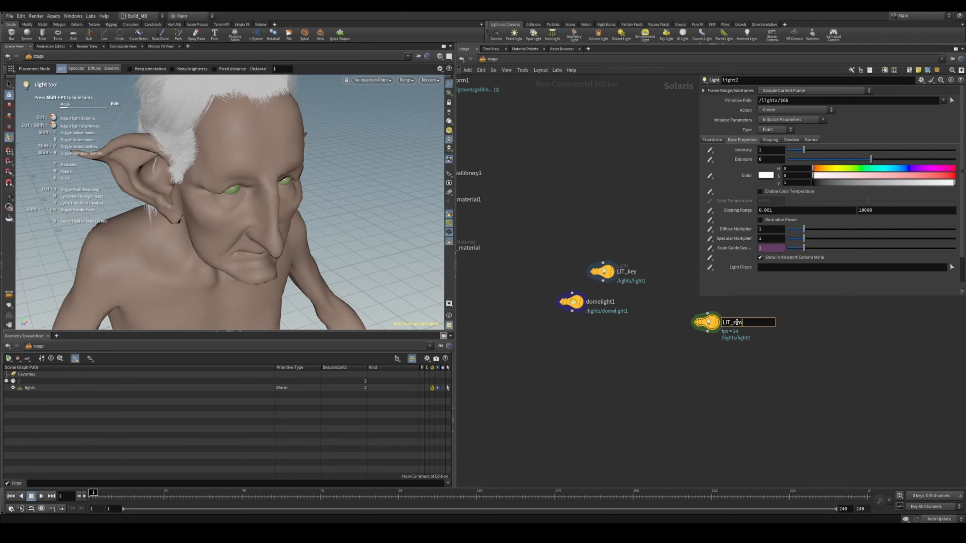
key("Return")
- Rename the dome light LIT_hdri and arrange the lights with LIT_key above LIT_rim, away from the dome light
double_click(602, 302)
type("LIT_h")
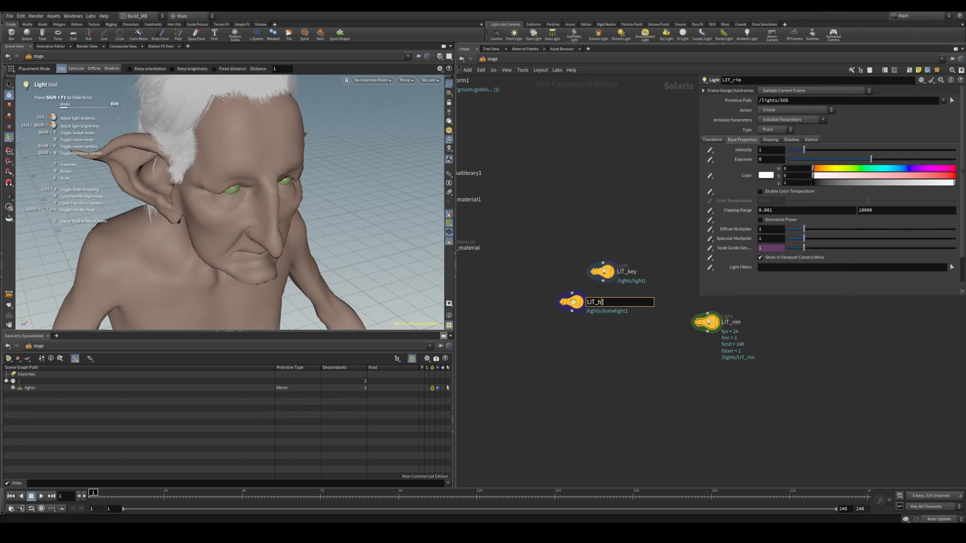
type("dri")
key("Return")
left_click_drag(605, 273, 648, 280)
middle_click_drag(656, 338, 593, 375)
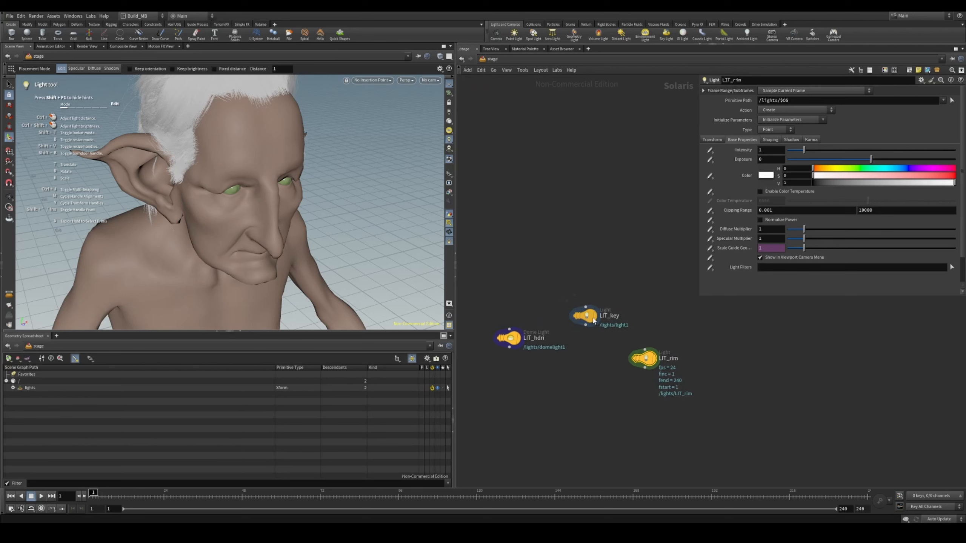
left_click_drag(593, 321, 652, 327)
middle_click_drag(564, 326, 604, 331)
left_click_drag(546, 345, 509, 332)
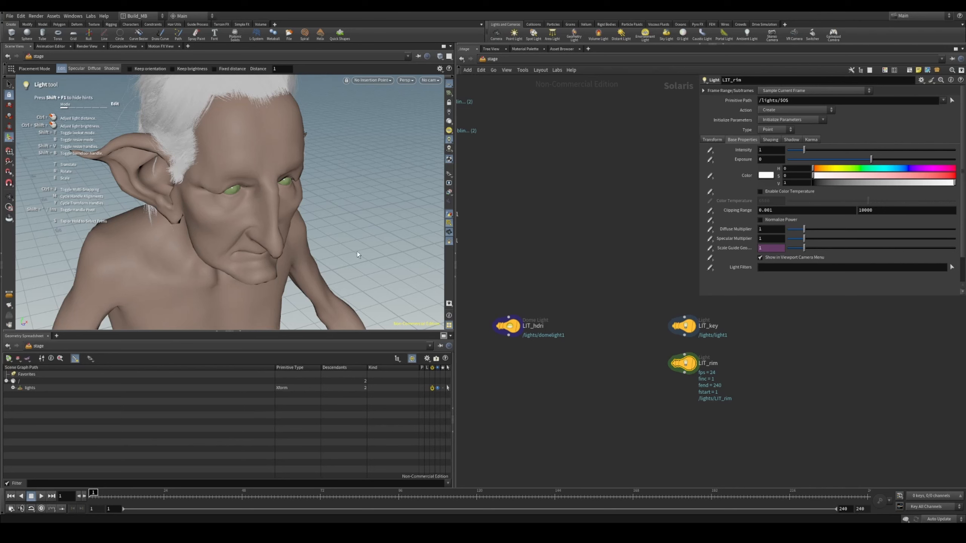
- Rename the LIT_hdri dome light LIT_hdri_neutral
key("Escape")
left_click_drag(284, 181, 251, 194)
key("Return")
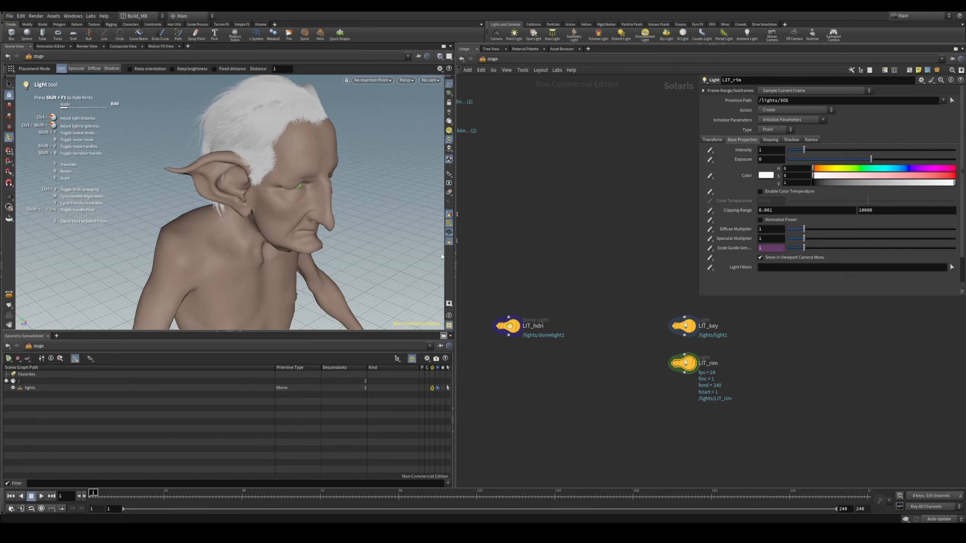
left_click_drag(509, 325, 502, 326)
double_click(536, 325)
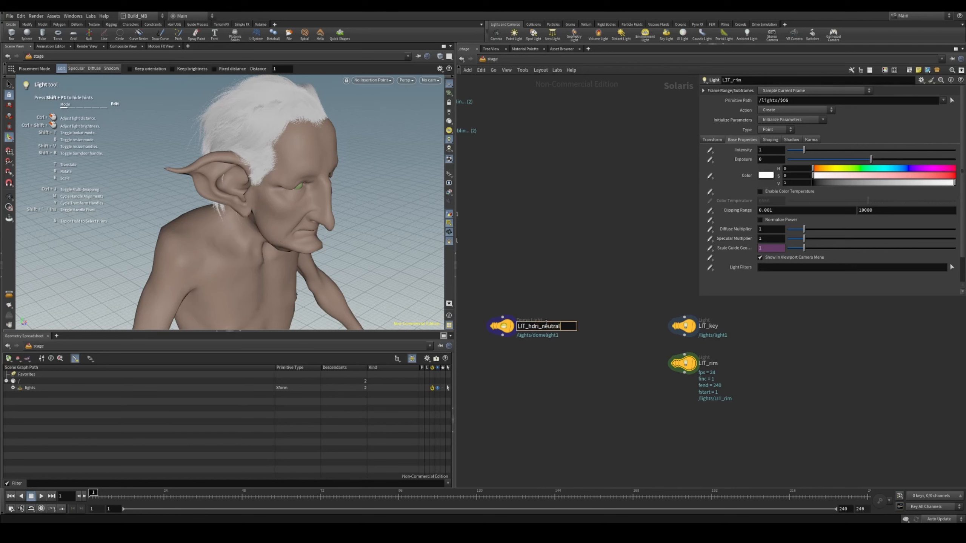
- Duplicate LIT_hdri_neutral, name the copy LIT_hdri_film, and place it in a row beside the original
left_click_drag(505, 326, 559, 381, "alt")
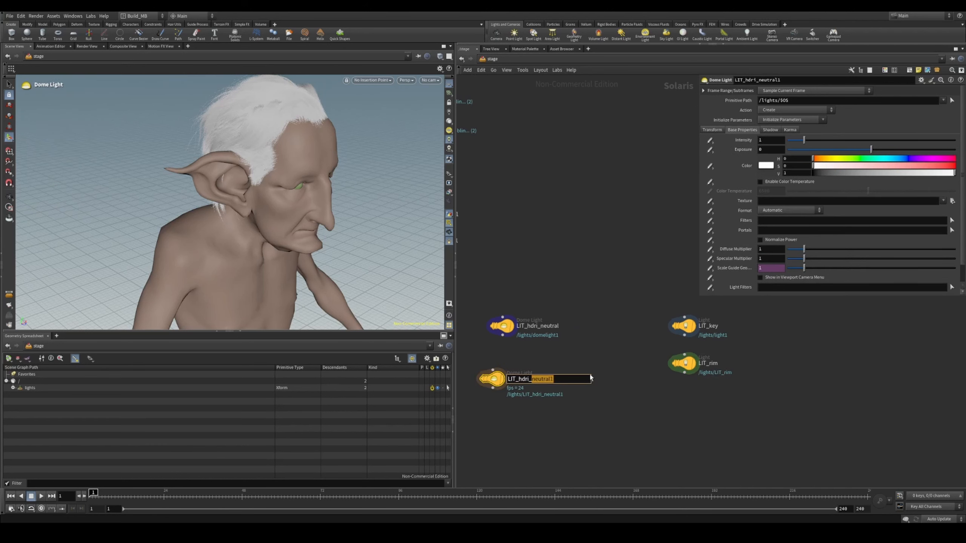
type("film")
key("Return")
left_click_drag(560, 425, 497, 295)
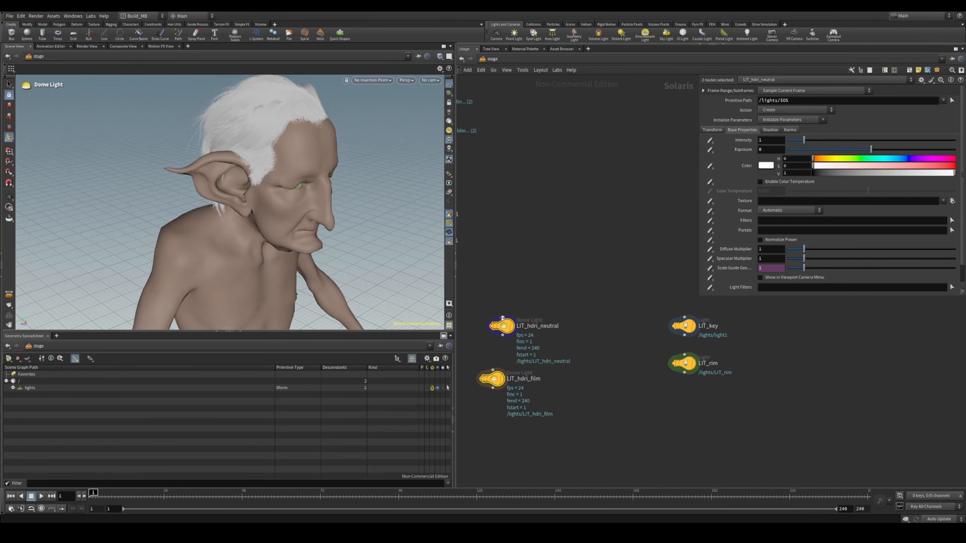
key("l")
left_click(550, 390)
left_click_drag(501, 358, 586, 326)
- Add a Switch node fed by LIT_hdri_neutral and LIT_hdri_film
left_click_drag(613, 361, 490, 297)
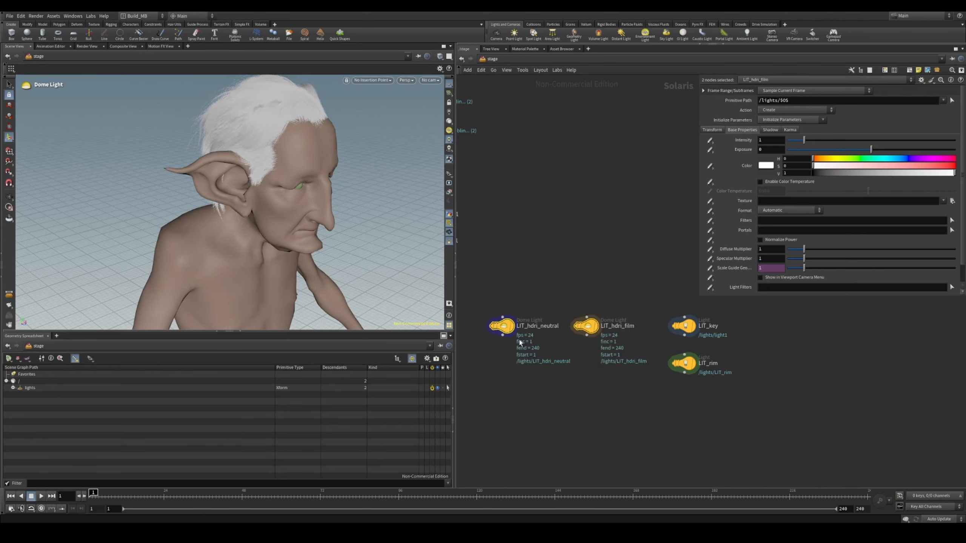
key("Tab")
type("swit")
key("Return")
left_click(534, 357)
- Line up LIT_key and LIT_rim beside the Switch node and combine all three outputs in a Merge node
left_click_drag(687, 324, 748, 321)
left_click_drag(683, 291, 662, 320)
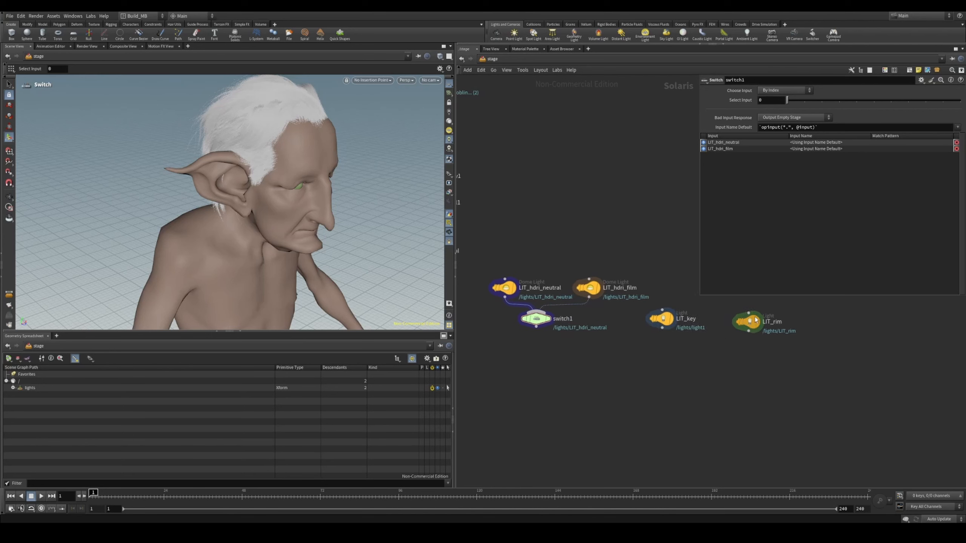
left_click_drag(748, 322, 734, 319)
left_click_drag(796, 359, 491, 318)
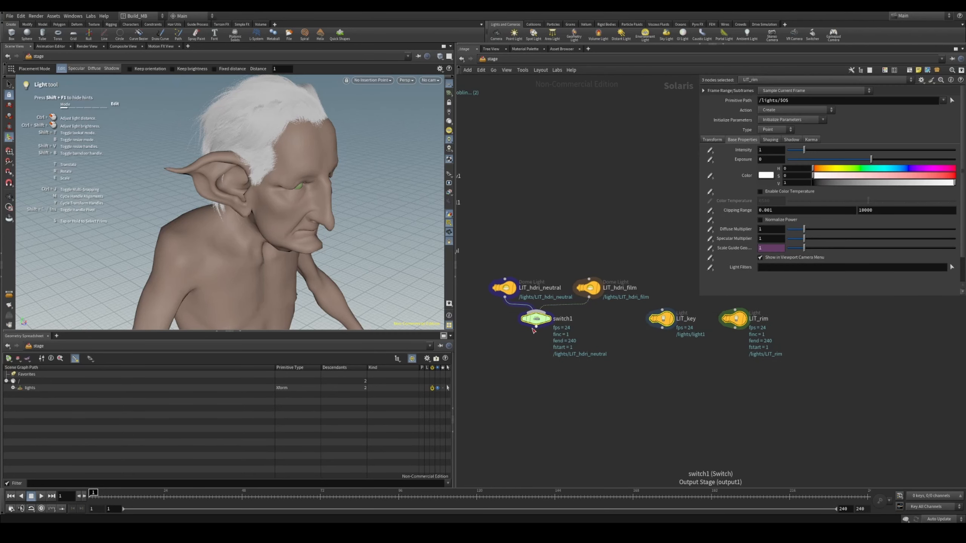
left_click(536, 326)
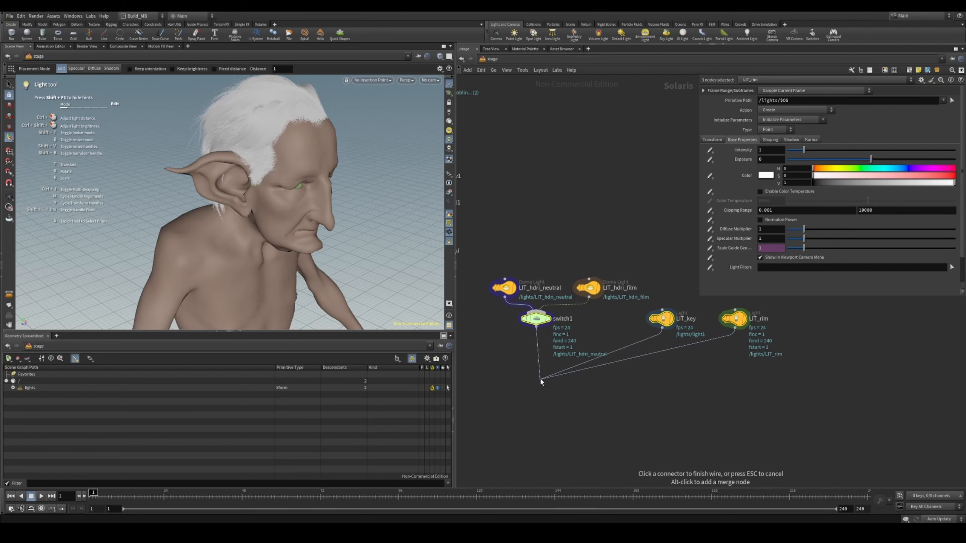
left_click(544, 369)
left_click(545, 382)
middle_click_drag(539, 409, 679, 392)
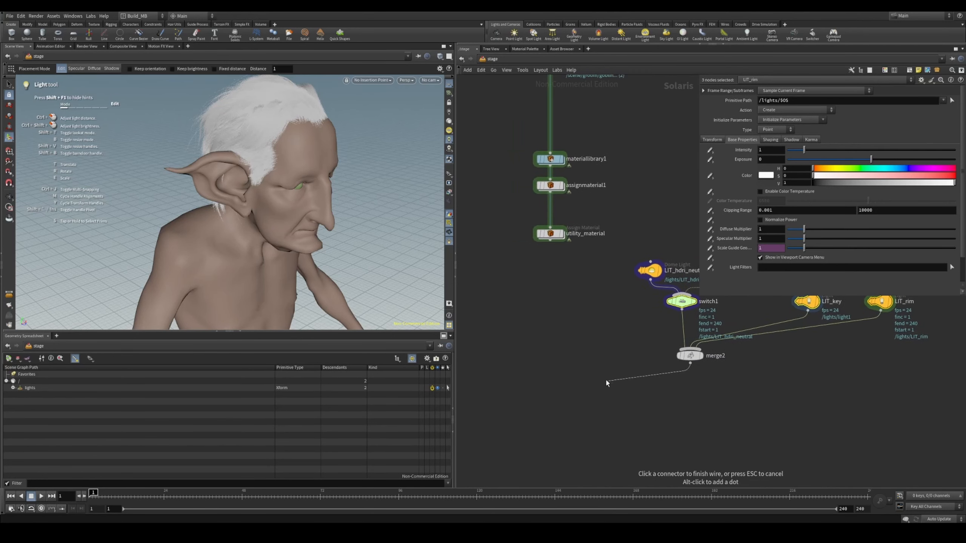
- Join the merged lights with the output of utility_material in the main node chain
key("Escape")
left_click(550, 240)
left_click(558, 394, "alt")
left_click(559, 404)
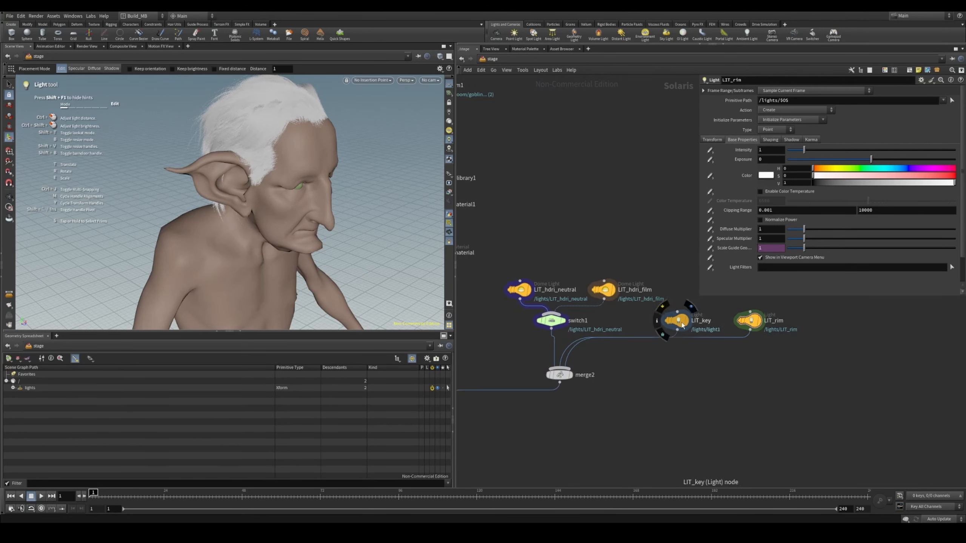
left_click(681, 322)
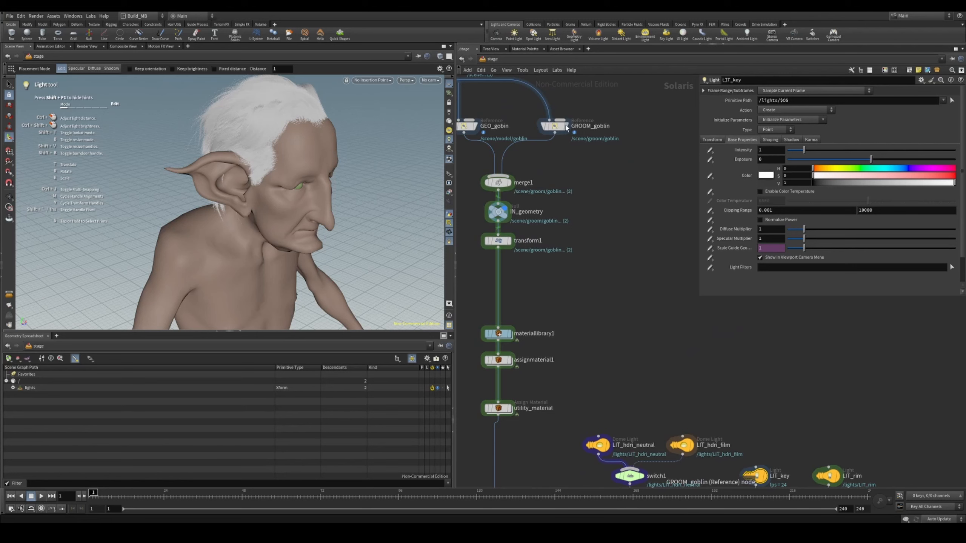
- Bypass the GROOM_goblin reference node
left_click(555, 129)
key("b")
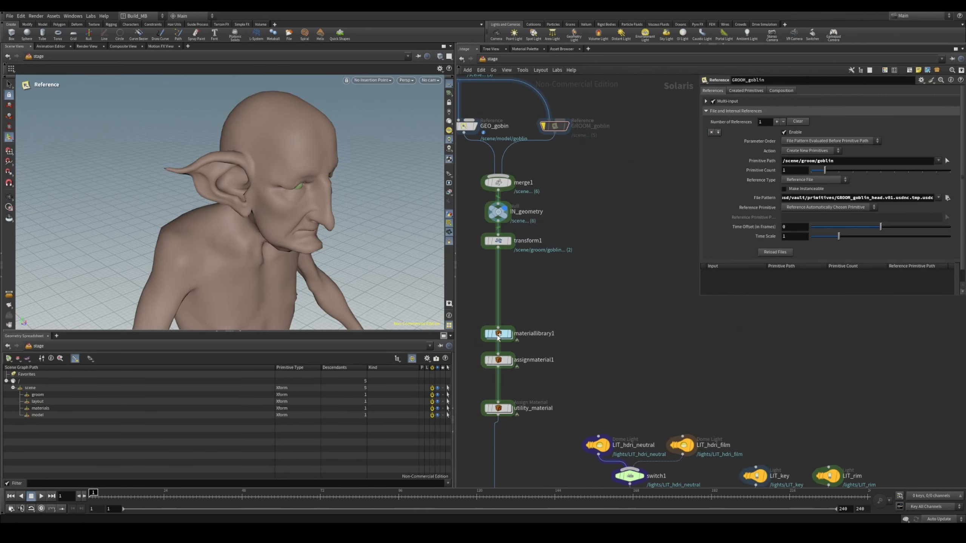
key("h")
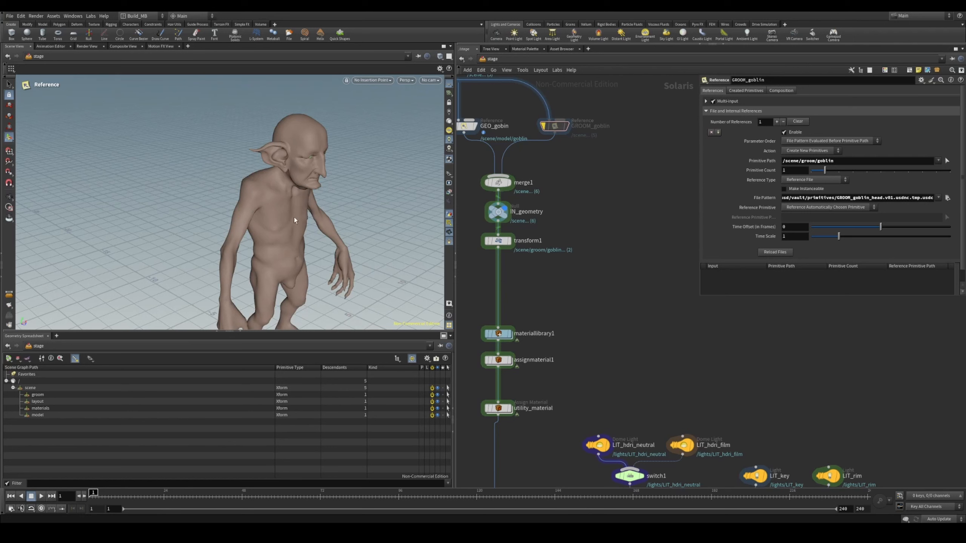
- Examine the goblin model without hair, viewing the full body and the head from the front
left_click_drag(295, 219, 248, 201, "alt")
middle_click_drag(331, 207, 290, 210, "alt")
scroll(289, 209, "down", 3)
middle_click_drag(656, 216, 668, 254)
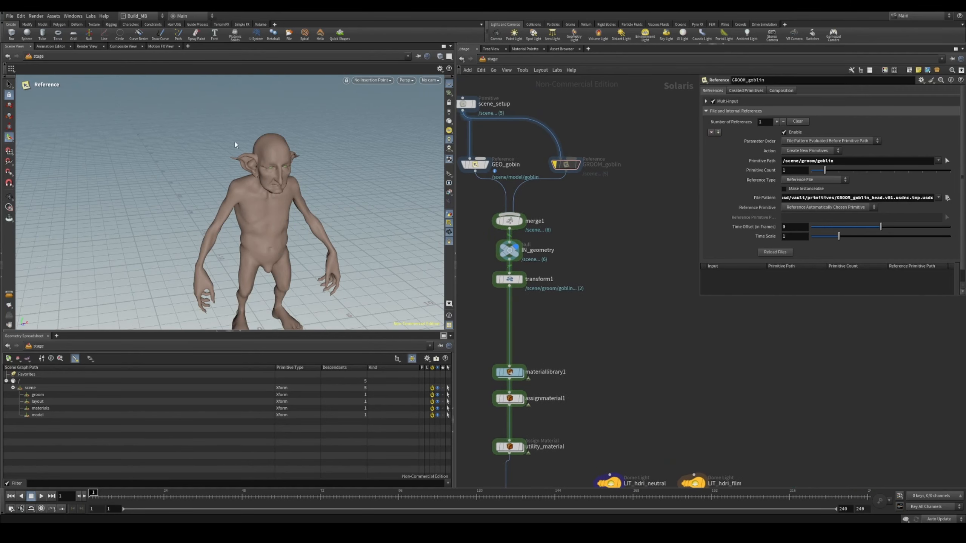
left_click_drag(316, 215, 416, 239, "alt")
scroll(269, 186, "up", 5)
middle_click_drag(268, 186, 253, 243, "alt")
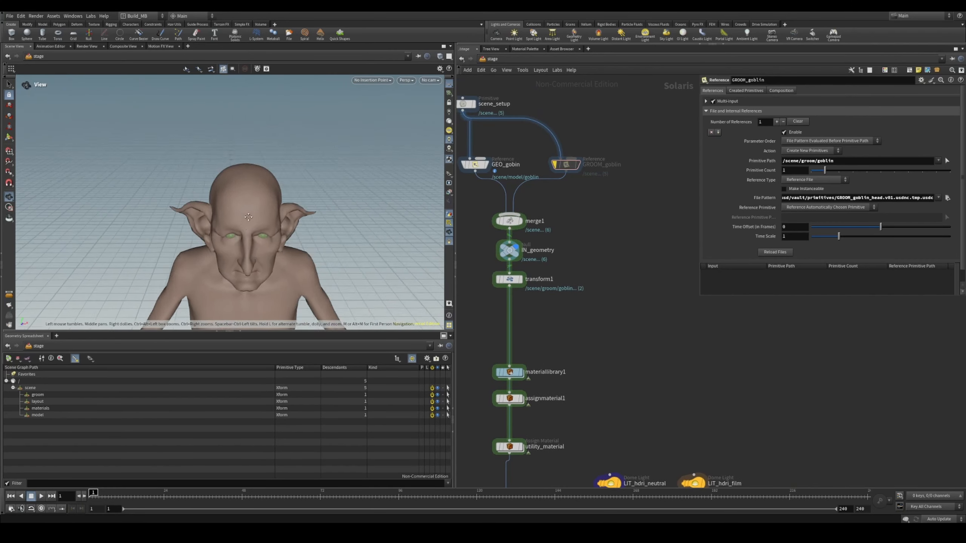
- Place the LIT_key light with the Light tool's Diffuse placement mode, aiming the highlight at the goblin's forehead
left_click_drag(152, 225, 228, 236, "alt")
key("Escape")
middle_click_drag(228, 236, 201, 163, "alt")
middle_click_drag(752, 443, 656, 263)
left_click(670, 335)
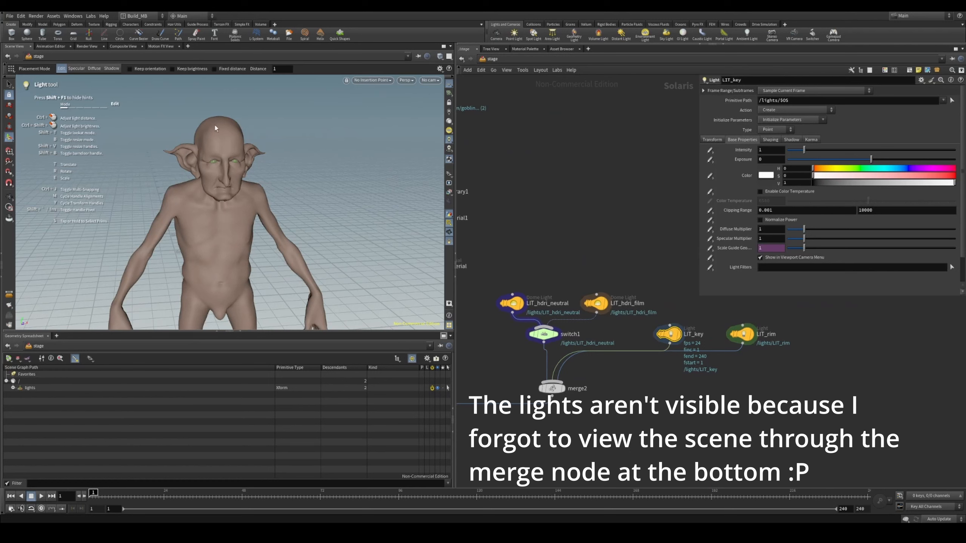
left_click(94, 69)
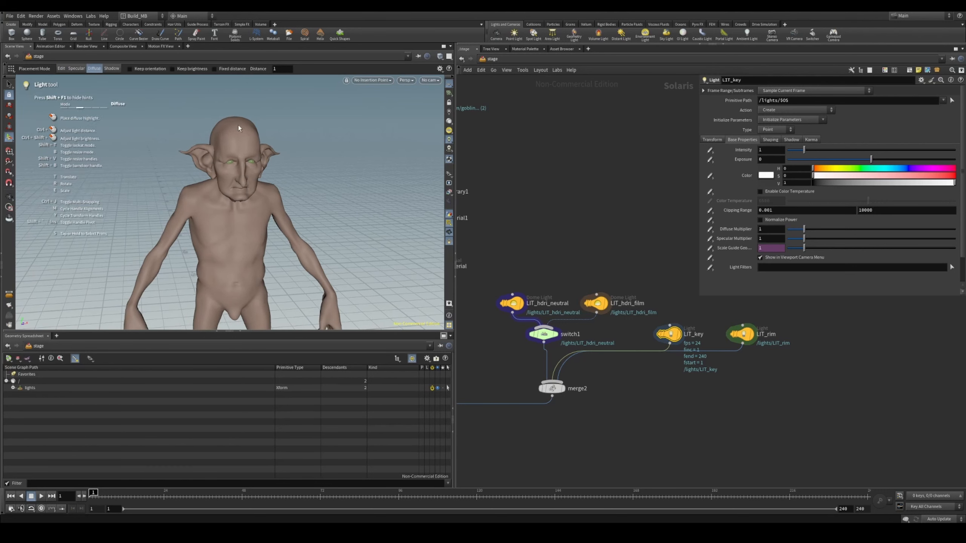
left_click(228, 133)
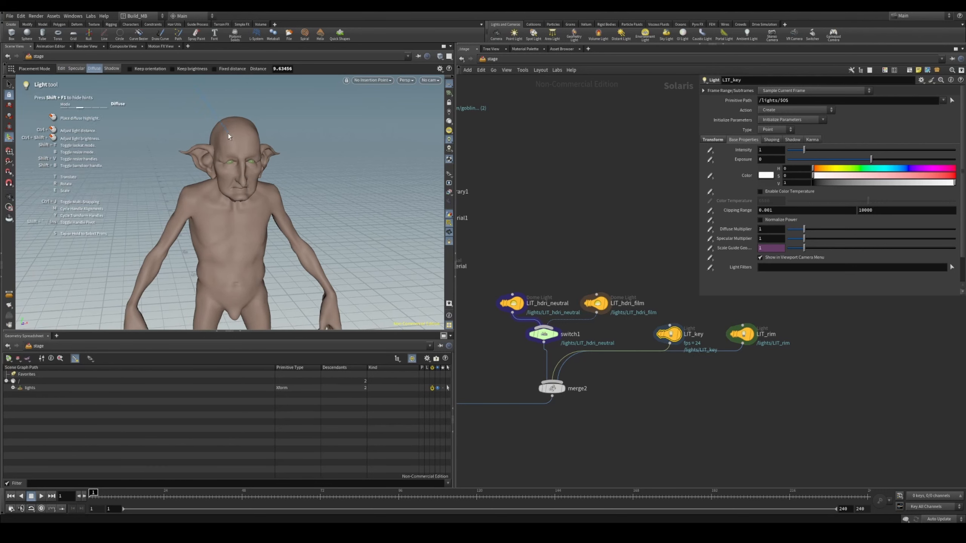
- Place the LIT_rim light using Diffuse placement on the back of the goblin's head
left_click(741, 334)
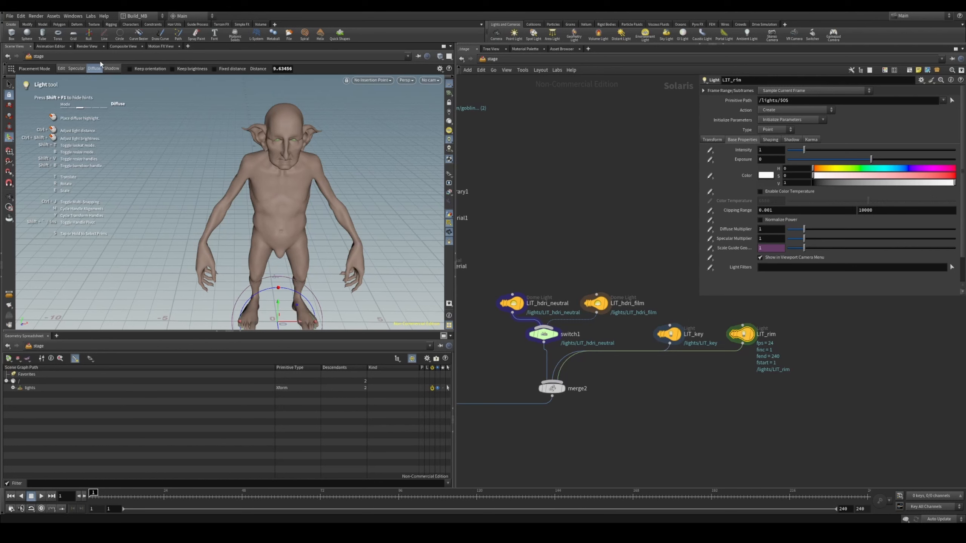
left_click_drag(311, 141, 315, 118, "alt")
key("Return")
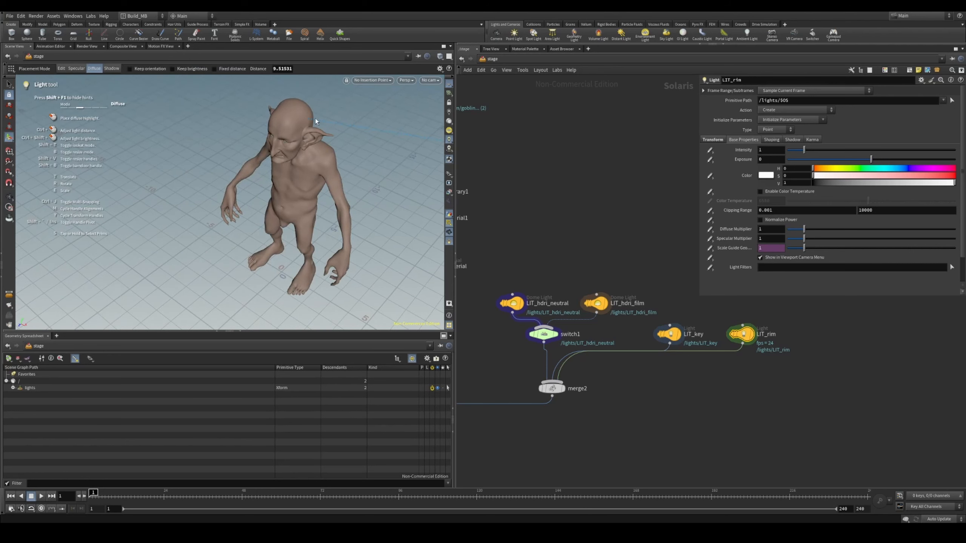
- Load the kloofendal_misty_morning_puresky_4k HDRI as the texture of the LIT_hdri_neutral dome light
scroll(313, 117, "down", 5)
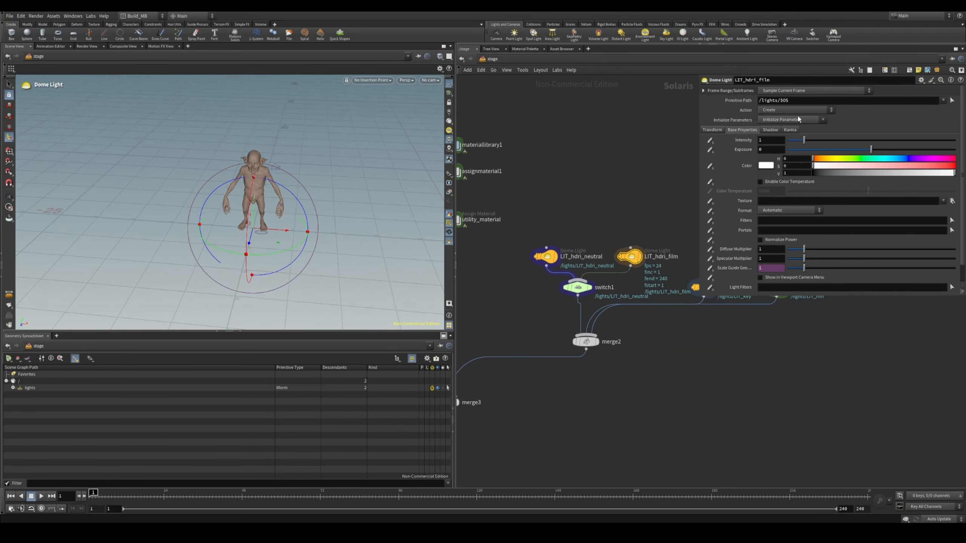
left_click(557, 252)
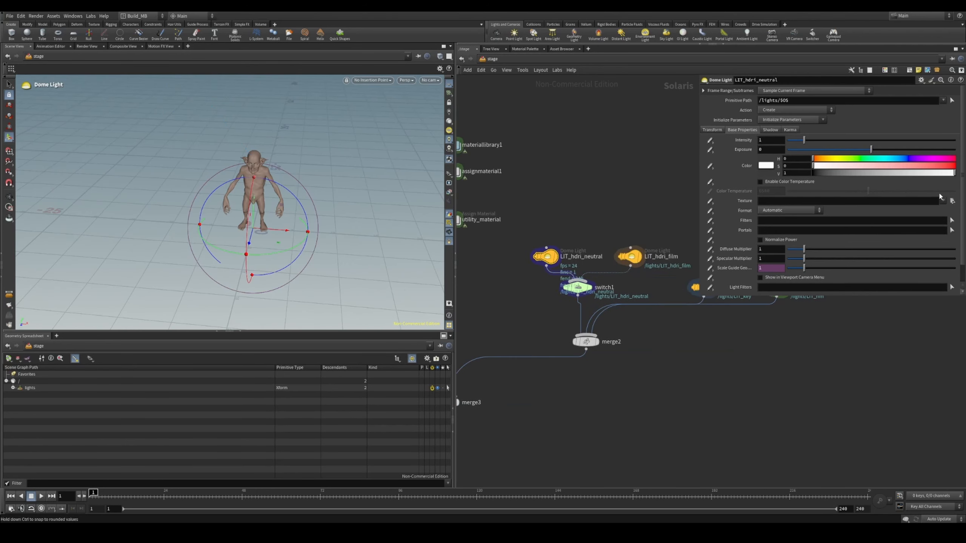
left_click(952, 200)
double_click(625, 164)
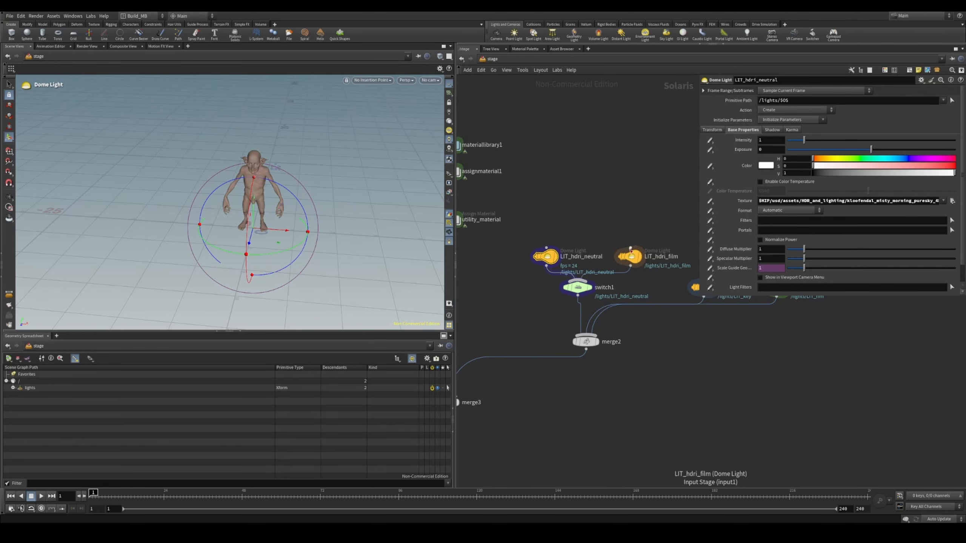
- Load belfast_open_field_4k.exr as the texture of the LIT_hdri_film dome light
left_click(629, 256)
left_click(951, 202)
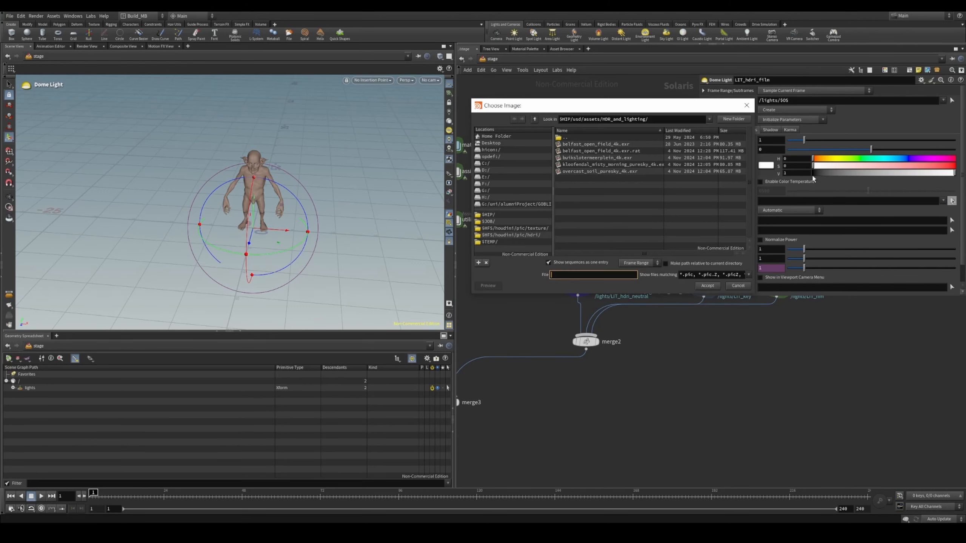
double_click(596, 144)
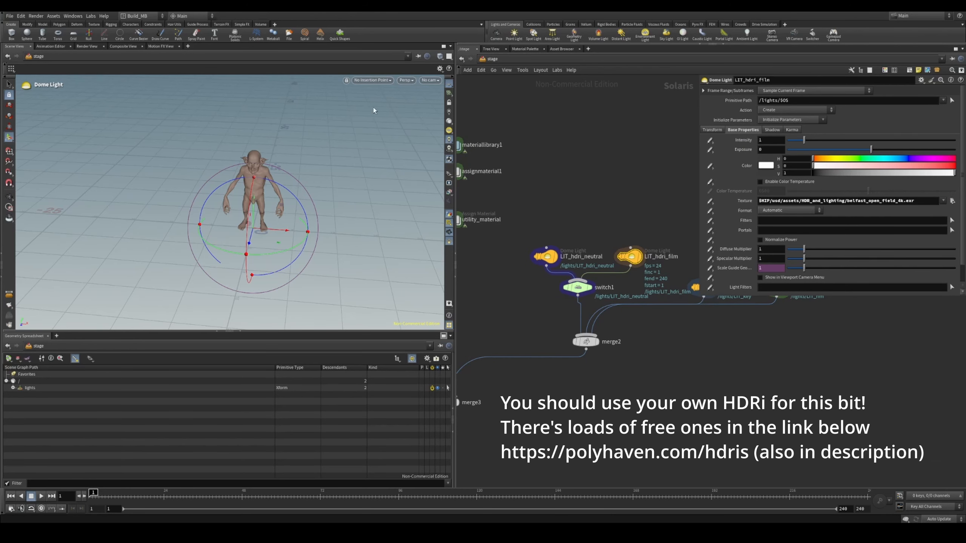
- Display the merge3 node's output to view the goblin with all the lights
middle_click_drag(485, 358, 621, 297)
left_click(596, 327)
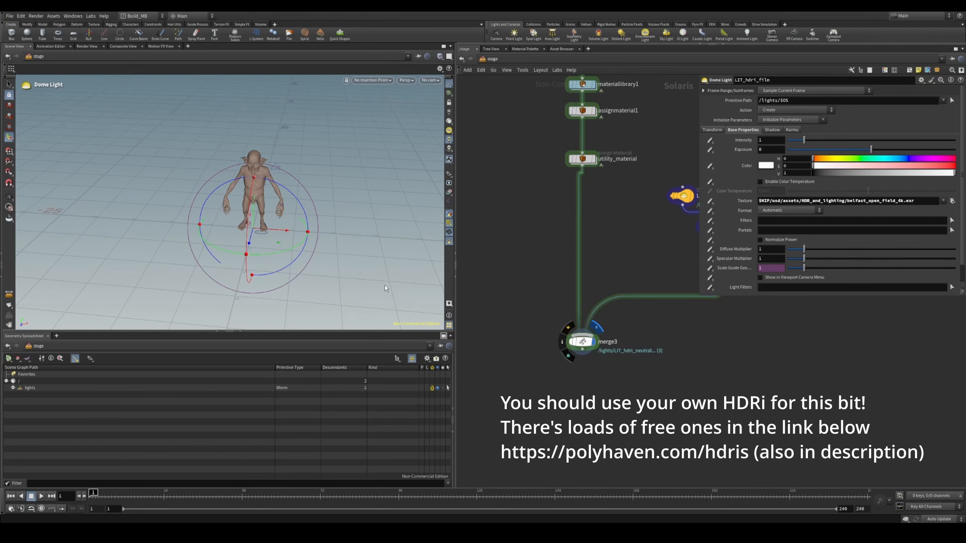
left_click_drag(271, 162, 321, 168, "alt")
scroll(321, 168, "up", 3)
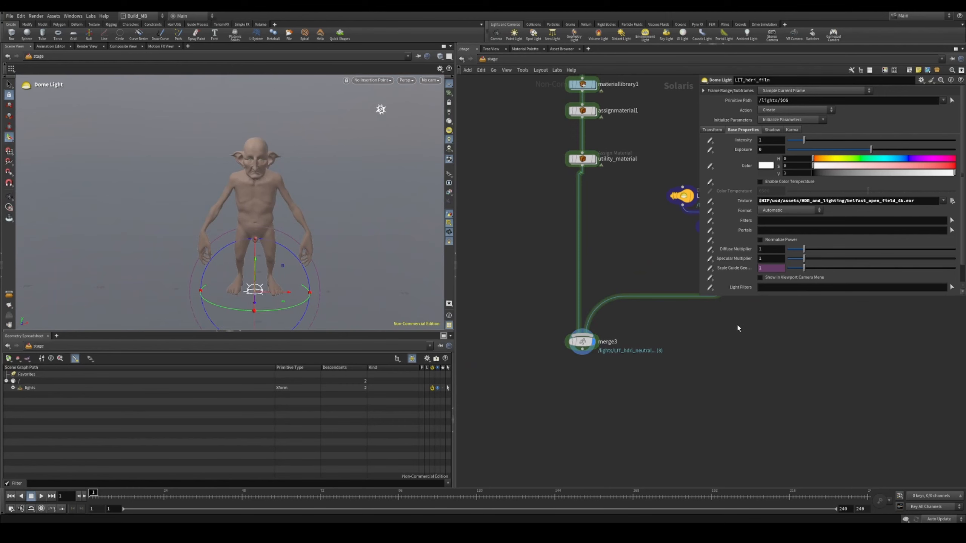
middle_click_drag(738, 328, 549, 397)
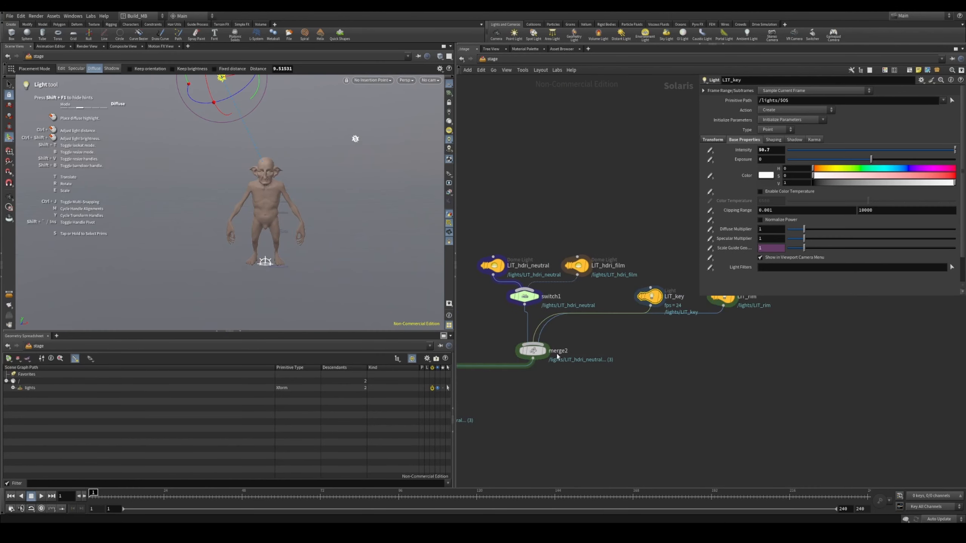
- Add another Merge node directly below merge3 and feed merge3's output into it
middle_click_drag(557, 354, 797, 313)
left_click(636, 369)
key("Tab")
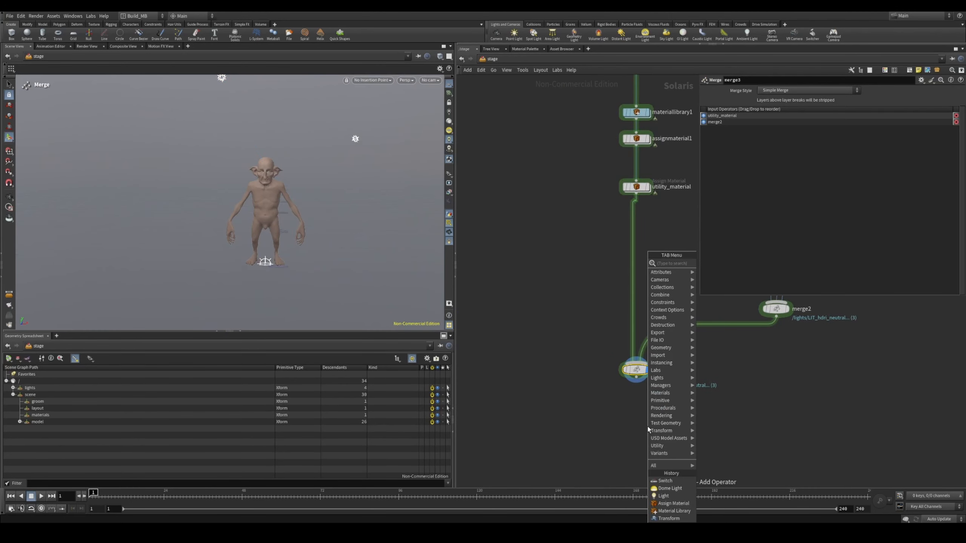
type("mer")
key("Return")
left_click(648, 427)
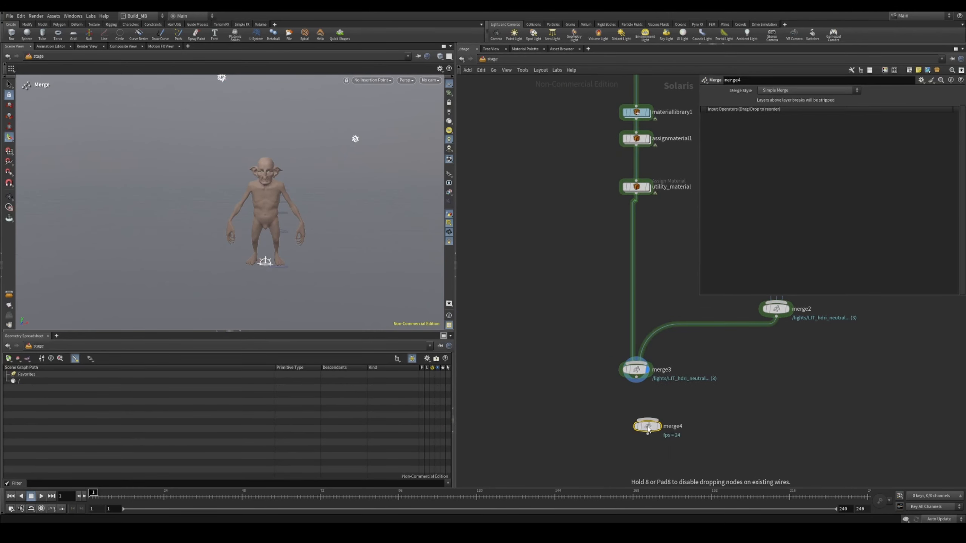
left_click_drag(636, 377, 643, 419)
left_click_drag(648, 426, 636, 441)
- Add a Camera node beside the main chain and rename it cam_01
middle_click_drag(830, 403, 778, 355)
key("Tab")
type("cam")
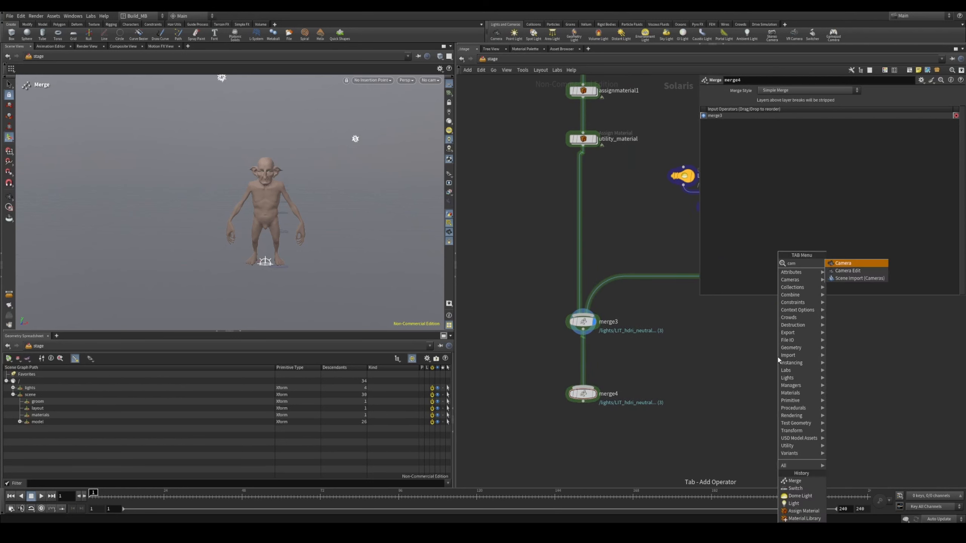
key("Return")
left_click(777, 342)
left_click(780, 337)
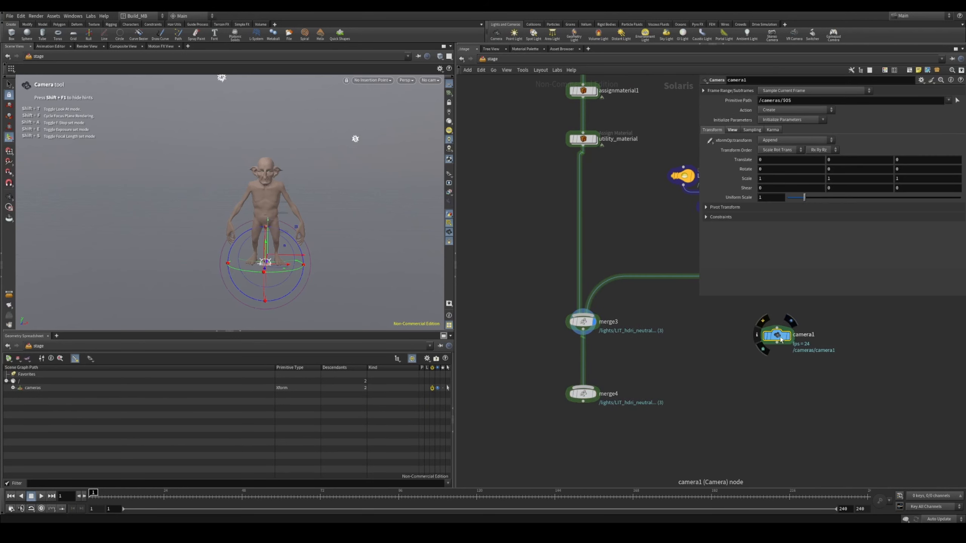
double_click(803, 335)
type("cam_01")
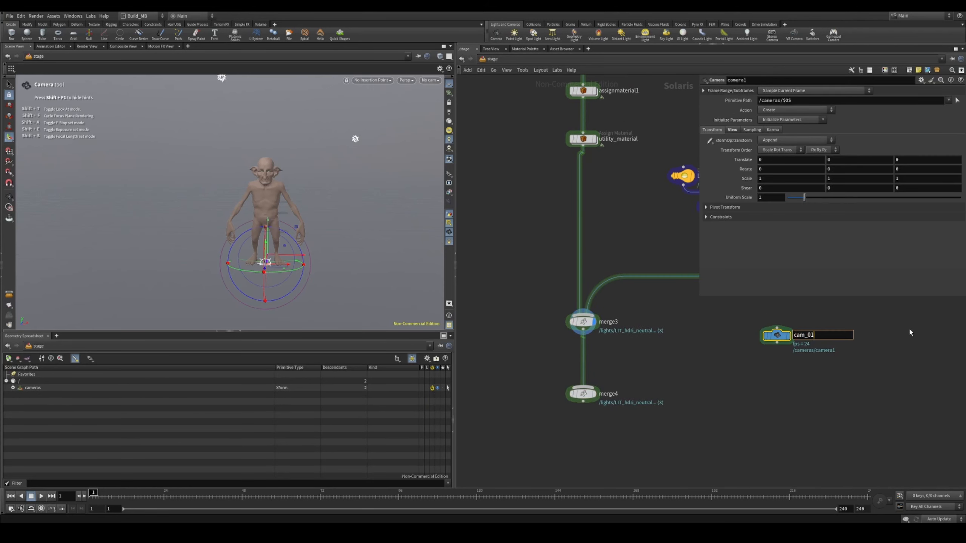
key("Return")
- Connect cam_01 to merge4 and shift merge4 slightly lower in the network
left_click(777, 345)
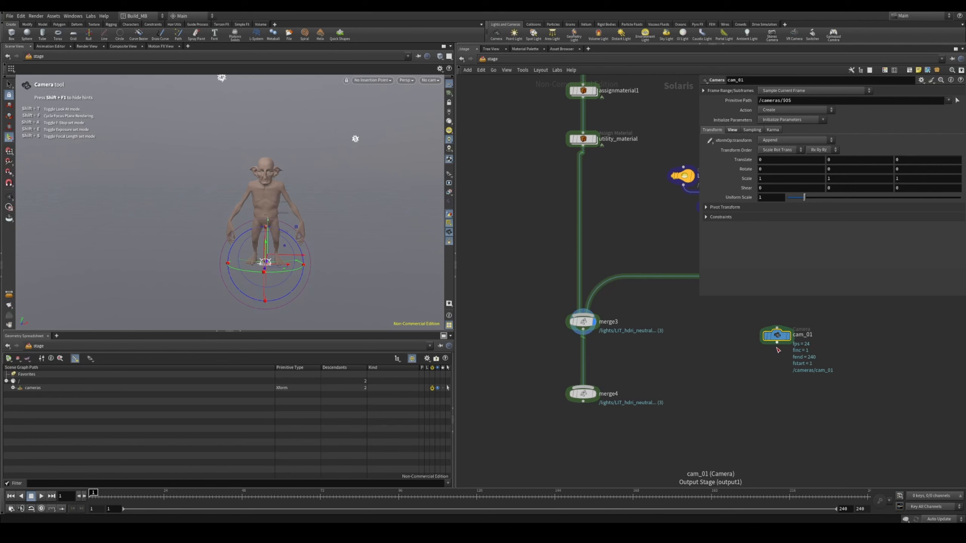
left_click(607, 390)
left_click_drag(608, 390, 607, 404)
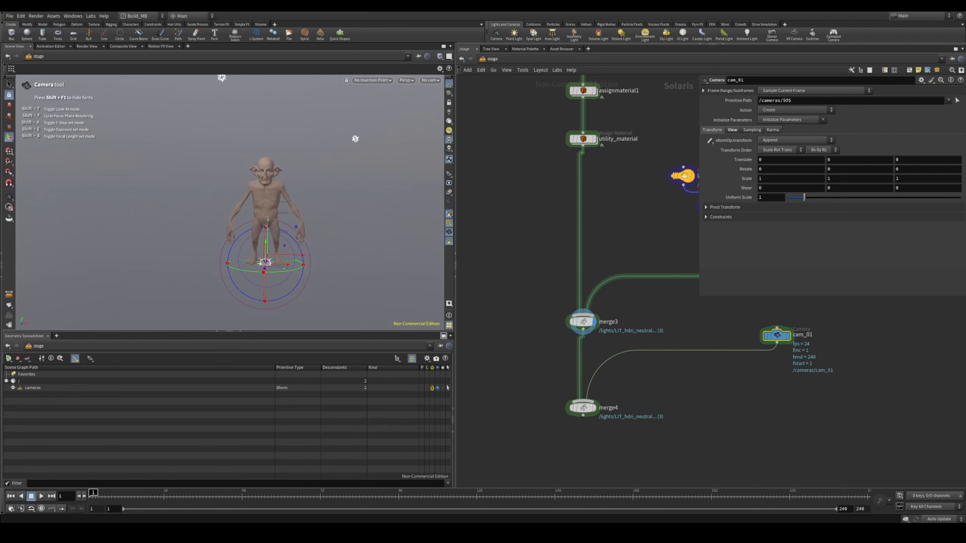
- Display merge4's output, look through cam_01 in the viewport and lock the camera to the view
left_click(430, 80)
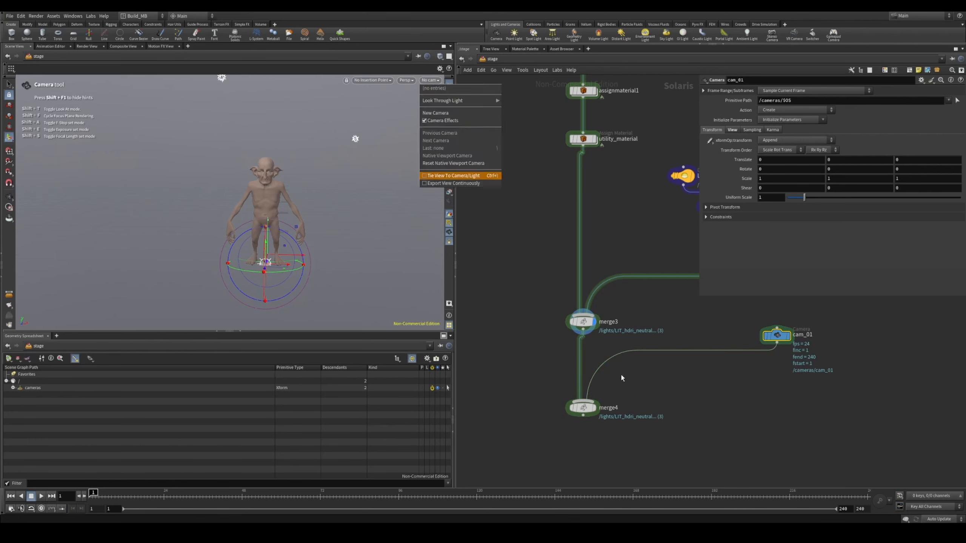
double_click(600, 410)
left_click(596, 409)
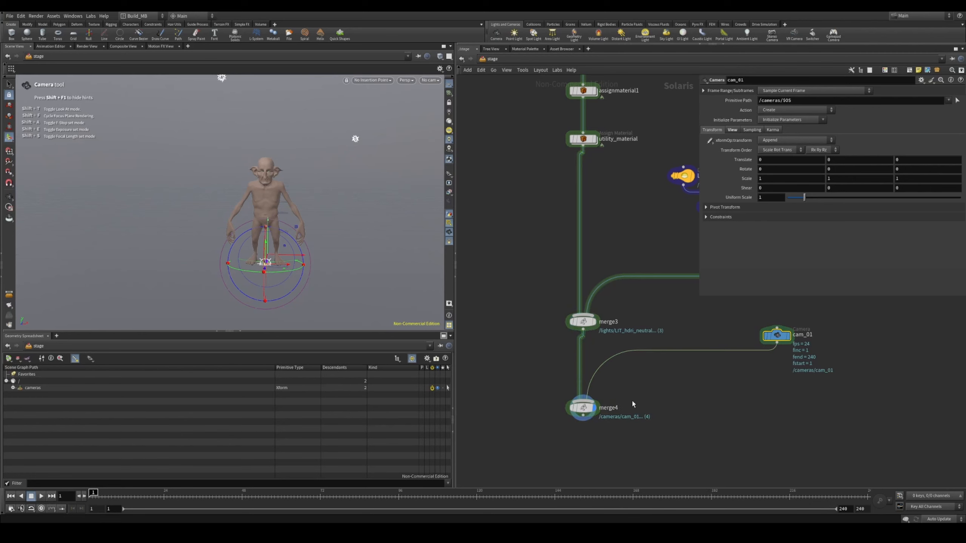
left_click(430, 80)
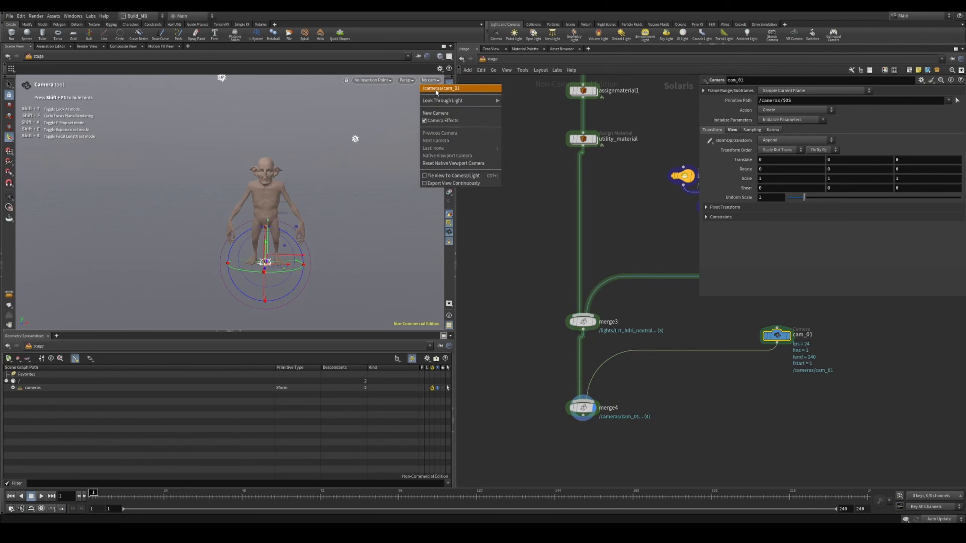
left_click(436, 90)
left_click(449, 103)
- Frame the goblin's head and shoulders at a slight angle through cam_01, then unlock the camera from the view
right_click_drag(331, 160, 288, 155, "alt")
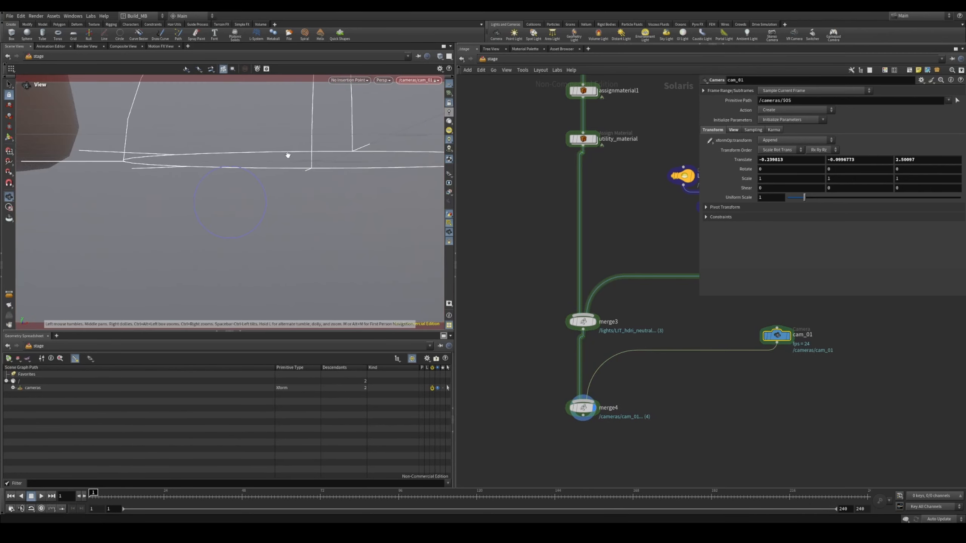
middle_click_drag(288, 155, 261, 214)
right_click_drag(261, 214, 226, 228)
middle_click_drag(334, 114, 323, 304)
left_click_drag(321, 224, 331, 225)
middle_click_drag(322, 196, 282, 211)
left_click_drag(283, 211, 283, 212)
mouse_move(283, 212)
middle_mouse_down()
mouse_move(275, 200)
mouse_move(273, 211)
middle_mouse_up()
left_click_drag(274, 211, 273, 210)
left_click(448, 103)
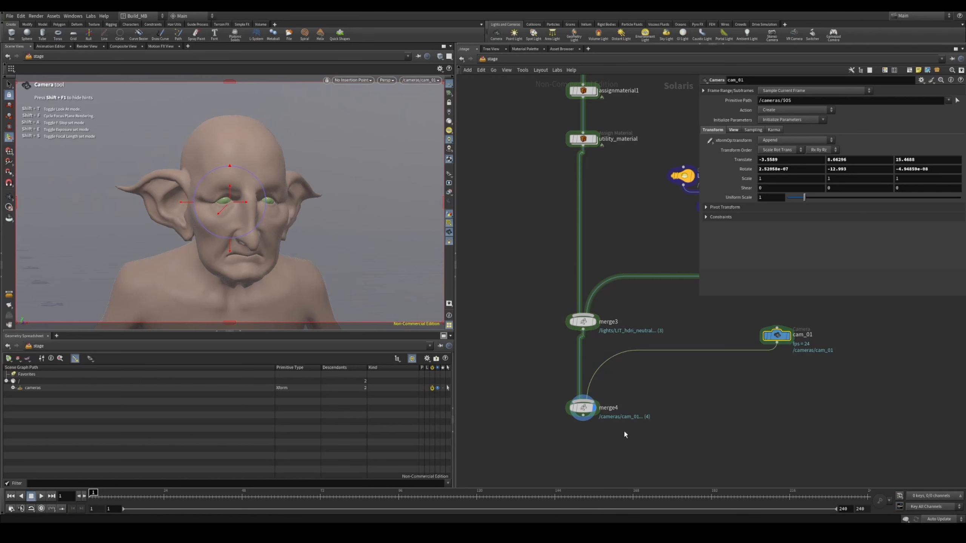
- Add an LPE Tag node below merge4 and connect merge4's output to it
left_click(670, 441)
middle_click_drag(669, 441, 679, 411)
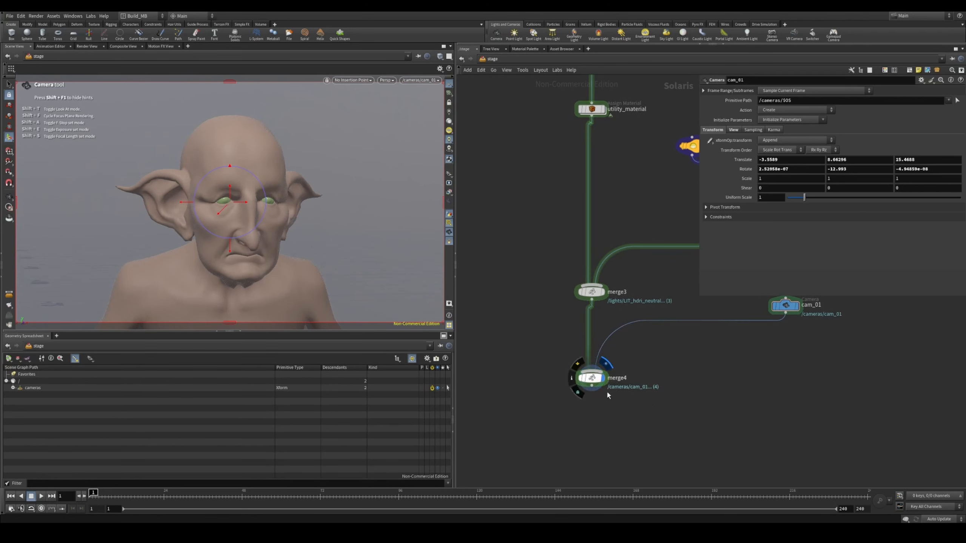
key("Tab")
type("lpe")
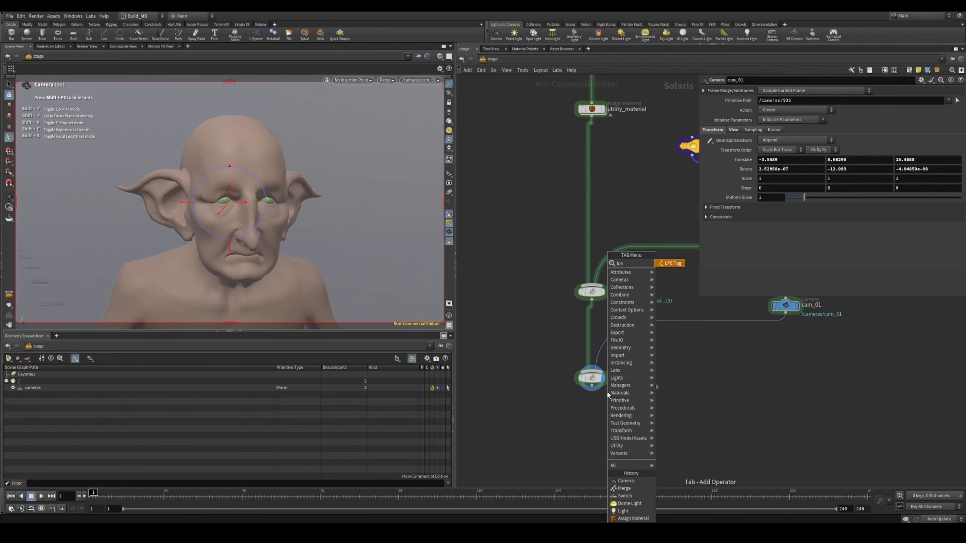
key("Return")
left_click(608, 404)
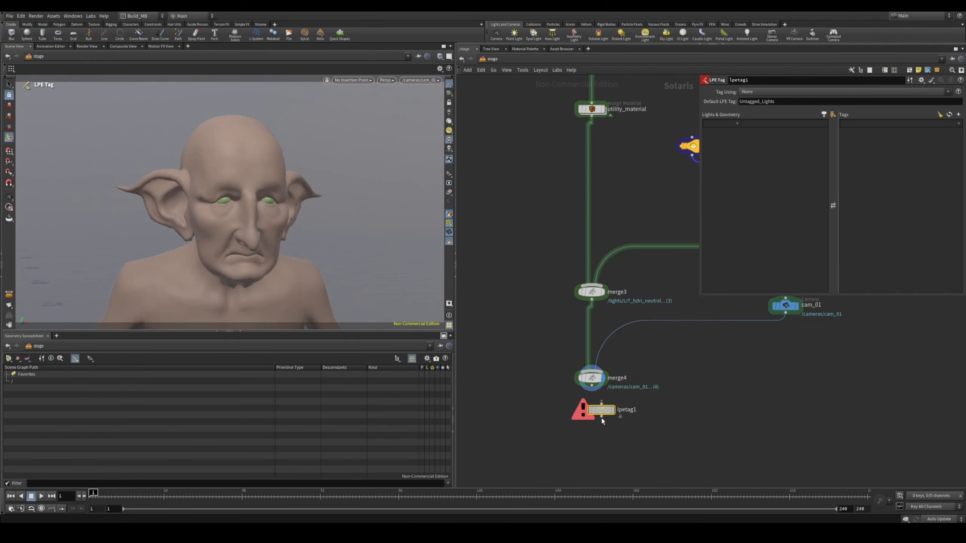
left_click_drag(591, 386, 596, 425)
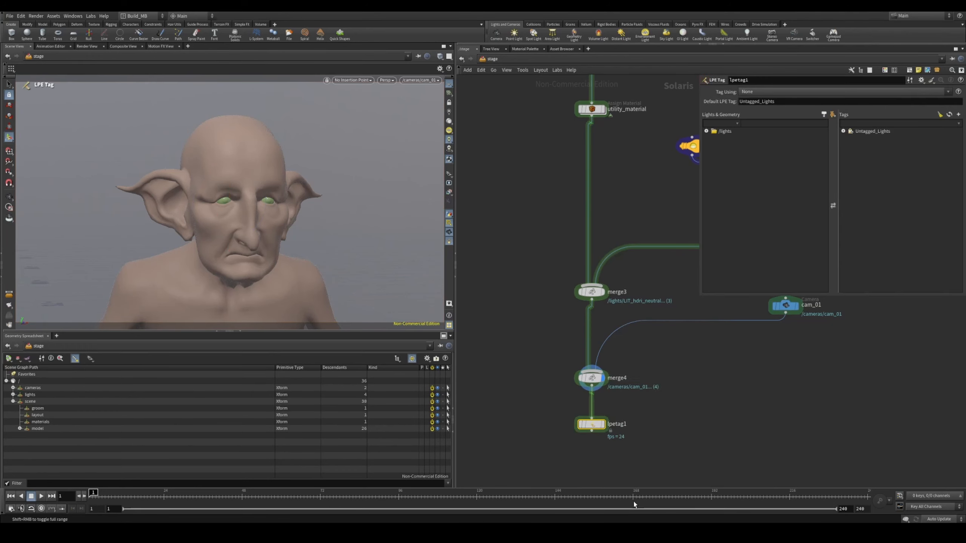
- Set the LPE Tag node to tag the lights using Light Name
middle_click_drag(661, 351, 625, 300)
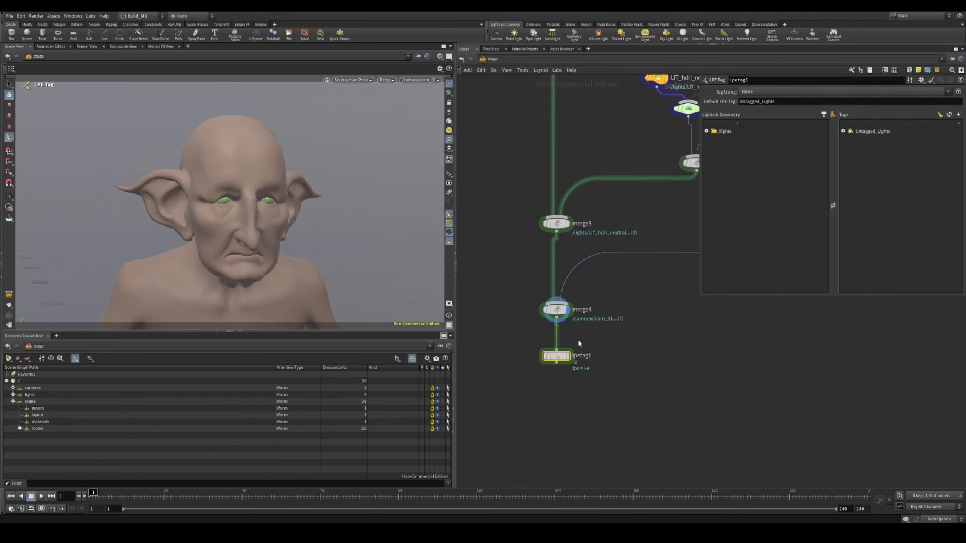
mouse_move(561, 361)
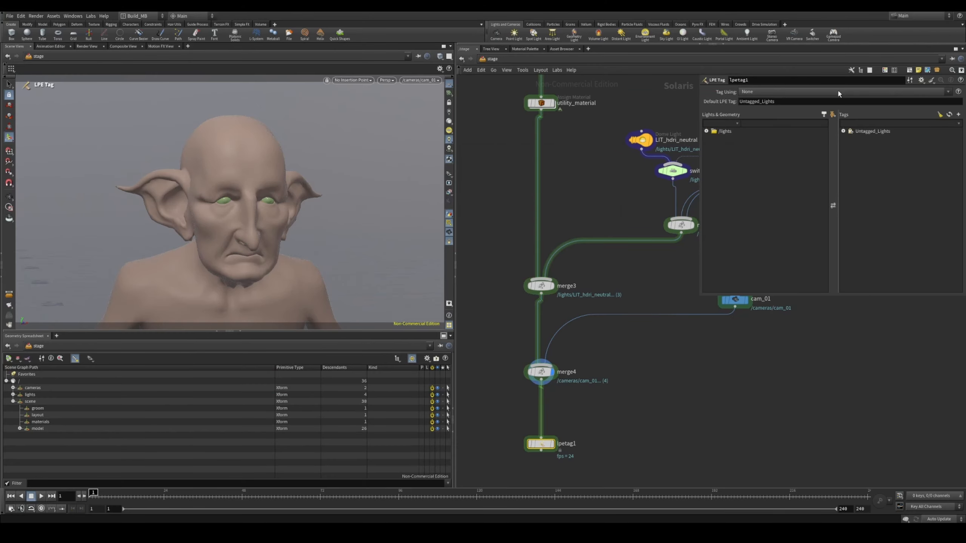
left_click(791, 92)
left_click(780, 105)
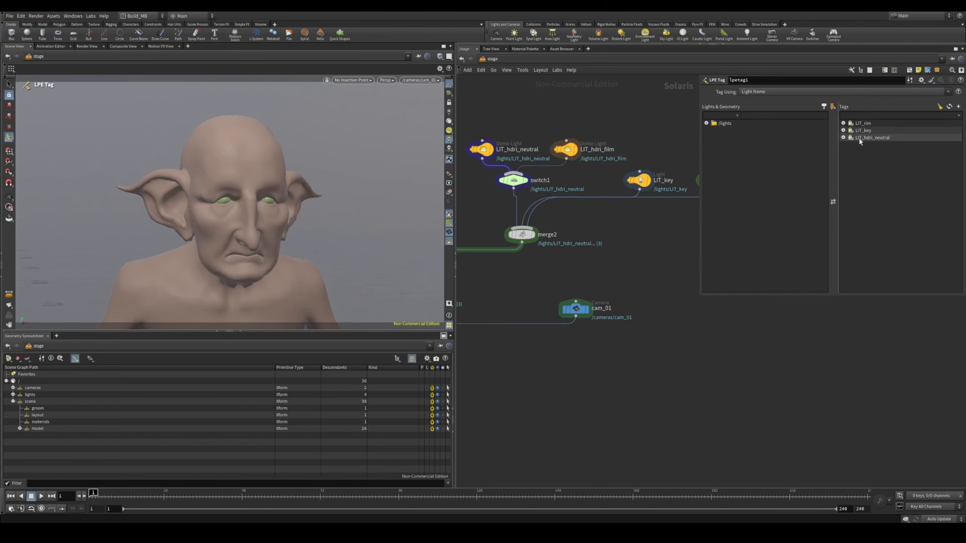
- Add the Karma render nodes below lpetag1 and display the karmarendersettings node
middle_click_drag(533, 302, 694, 229)
middle_click_drag(630, 279, 658, 201)
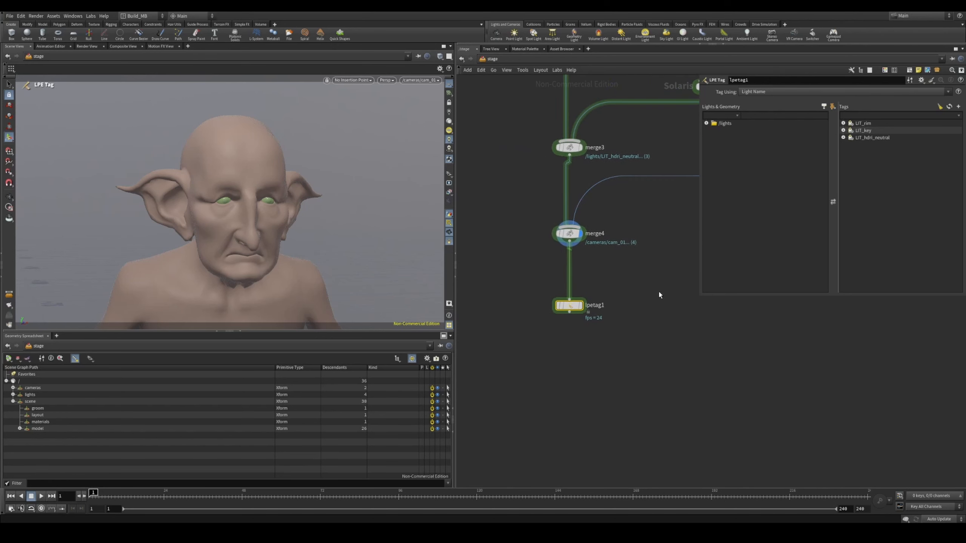
key("Tab")
type("k")
key("Return")
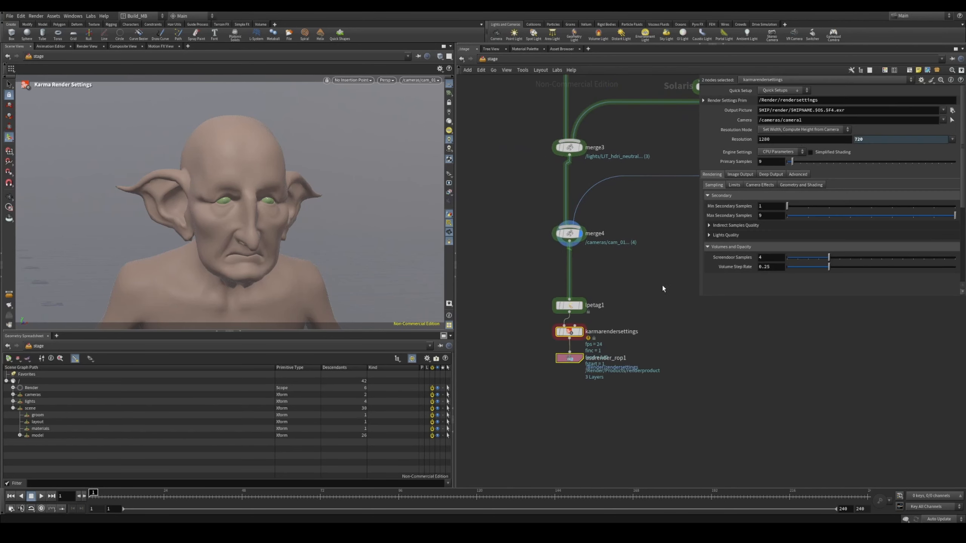
left_click(573, 334)
middle_click_drag(613, 389, 609, 321)
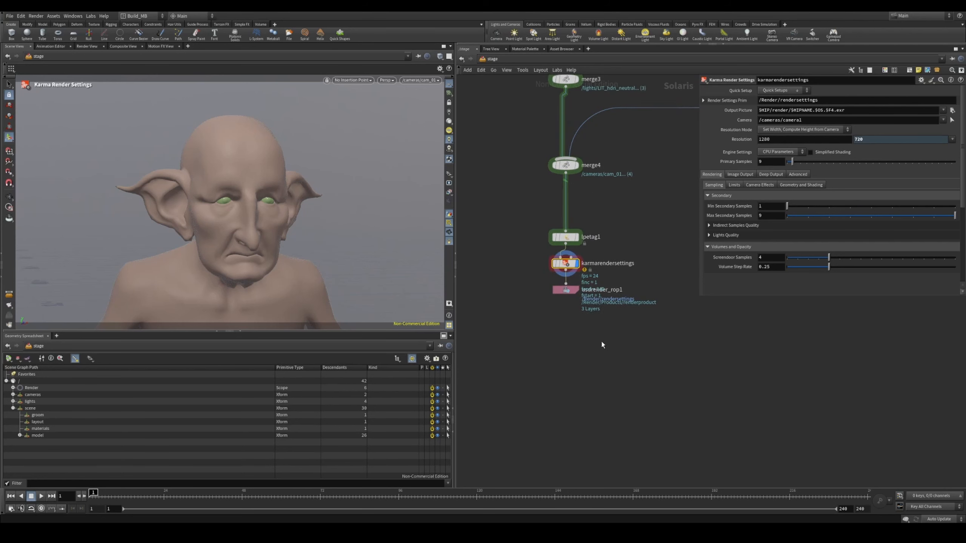
- Move the Karma render nodes further down below lpetag1 and open the engine choices of the Karma render settings
left_click_drag(601, 340, 570, 291)
left_click(570, 291)
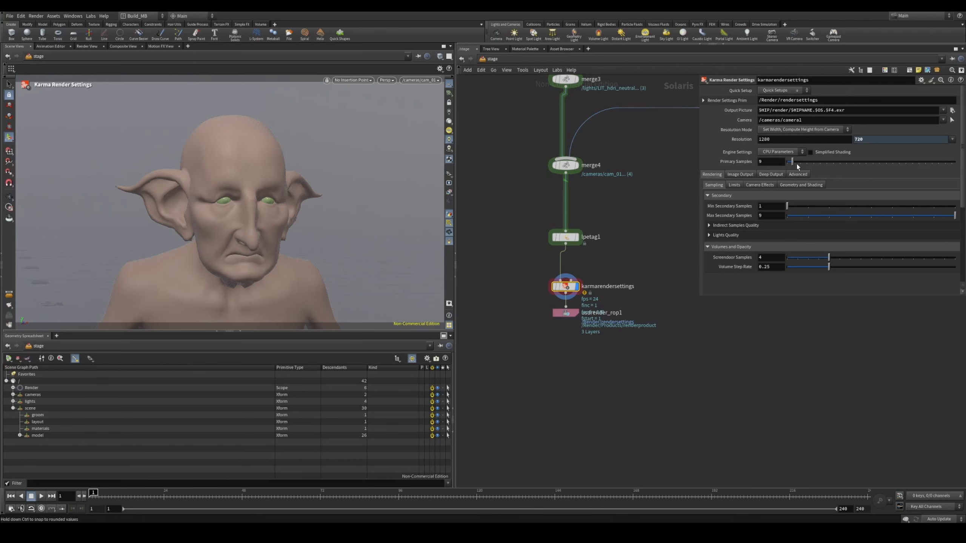
left_click(777, 151)
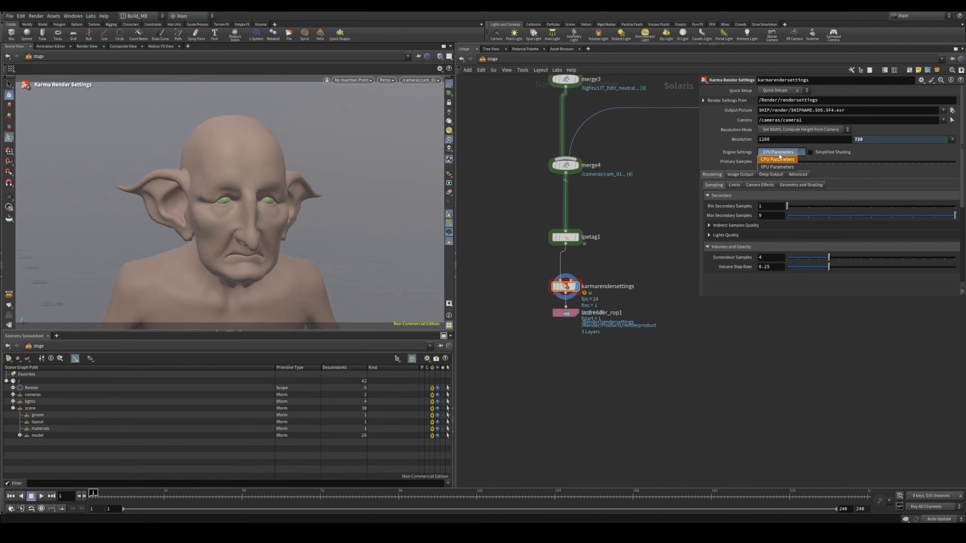
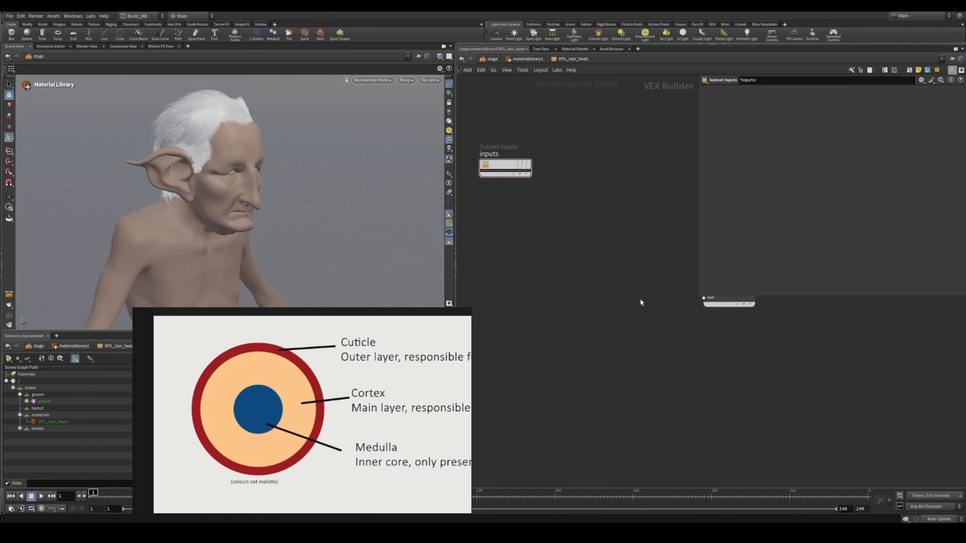
- Add a Karma Hair shader inside MTL_hair_head and connect its surface output to Material_Outputs_and_AOVs
key("Tab")
type("hair")
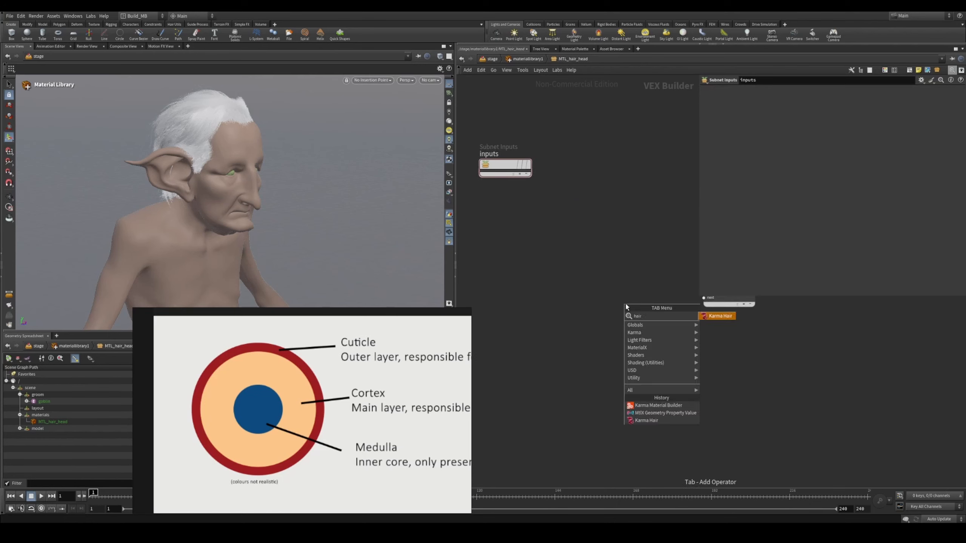
key("Return")
left_click(625, 304)
left_click_drag(625, 304, 602, 251)
middle_click_drag(655, 277, 568, 303)
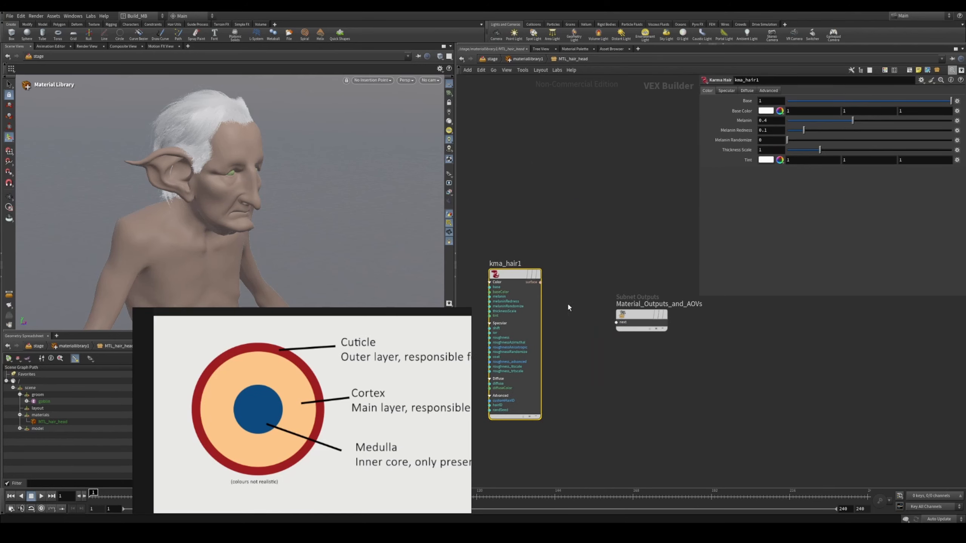
left_click_drag(540, 283, 617, 323)
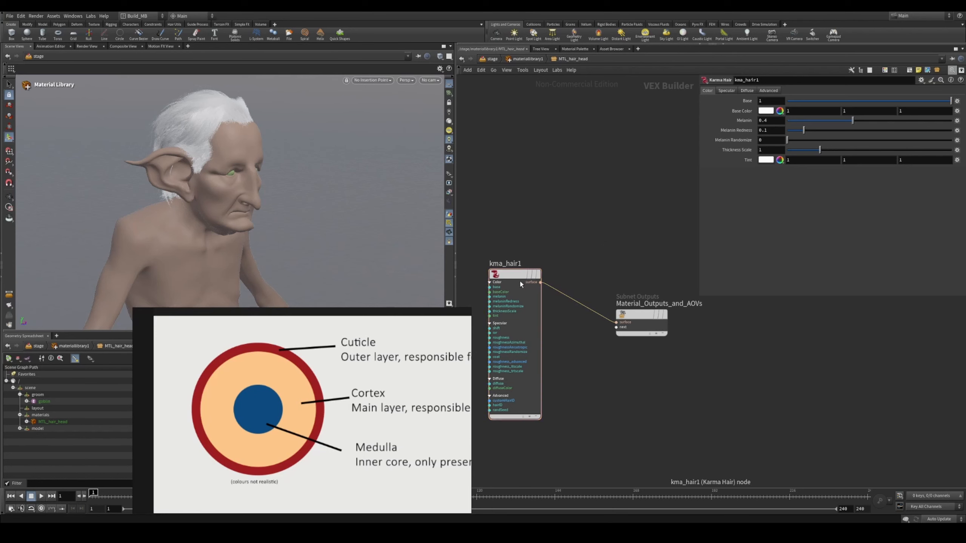
left_click_drag(519, 273, 547, 313)
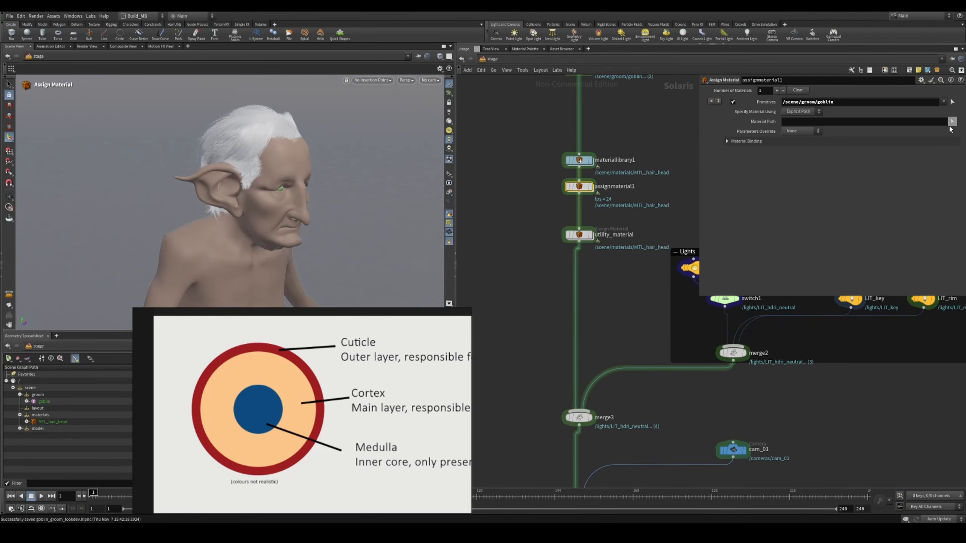
- Set assignmaterial1's material path for the goblin groom to /scene/materials/MTL_hair_head
left_click(952, 121)
left_click(785, 68)
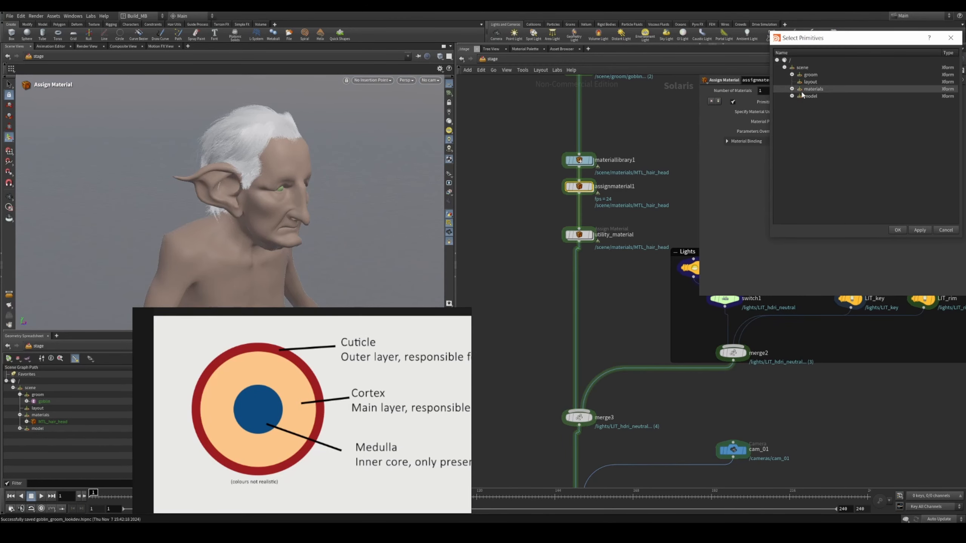
left_click(792, 88)
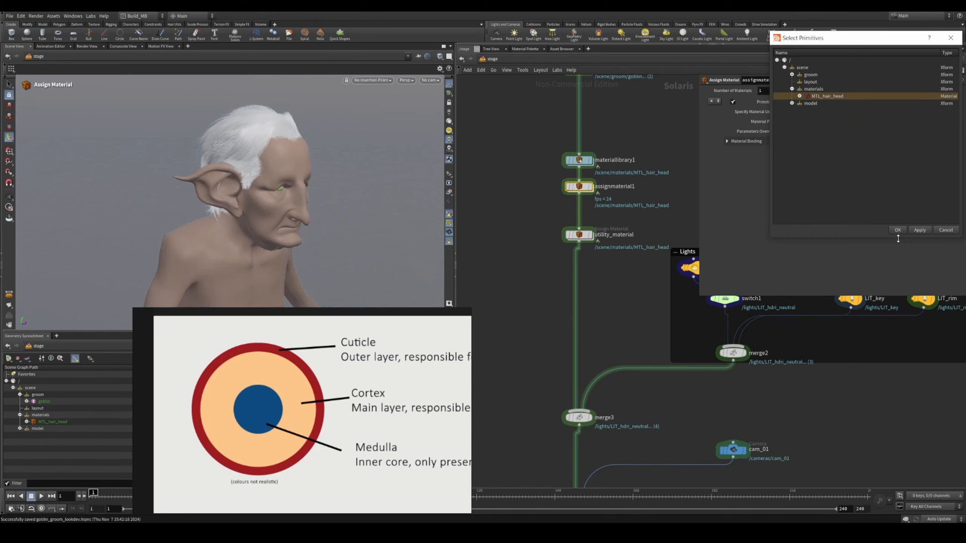
left_click(899, 230)
- Render the viewport with Karma CPU and open the MTL_hair_head network inside materiallibrary1
left_click(406, 80)
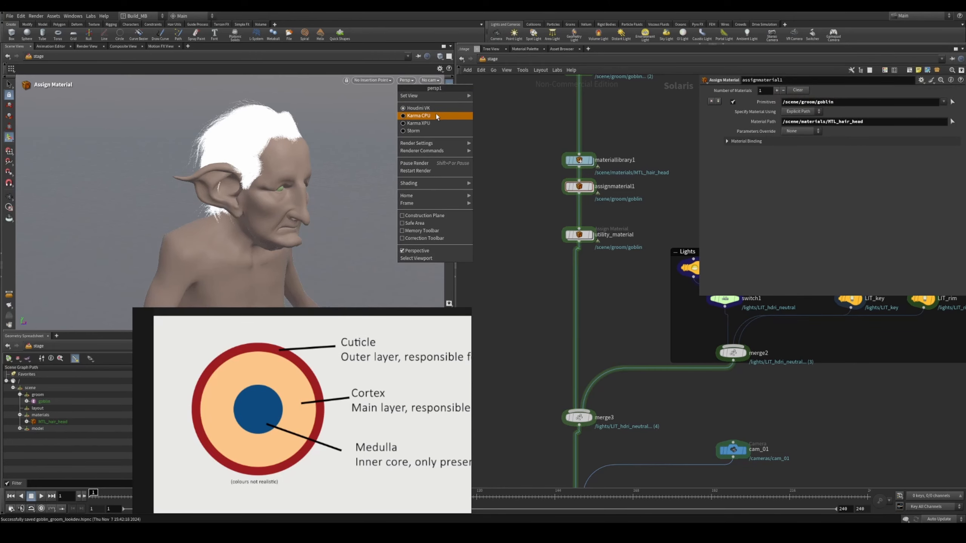
left_click(437, 117)
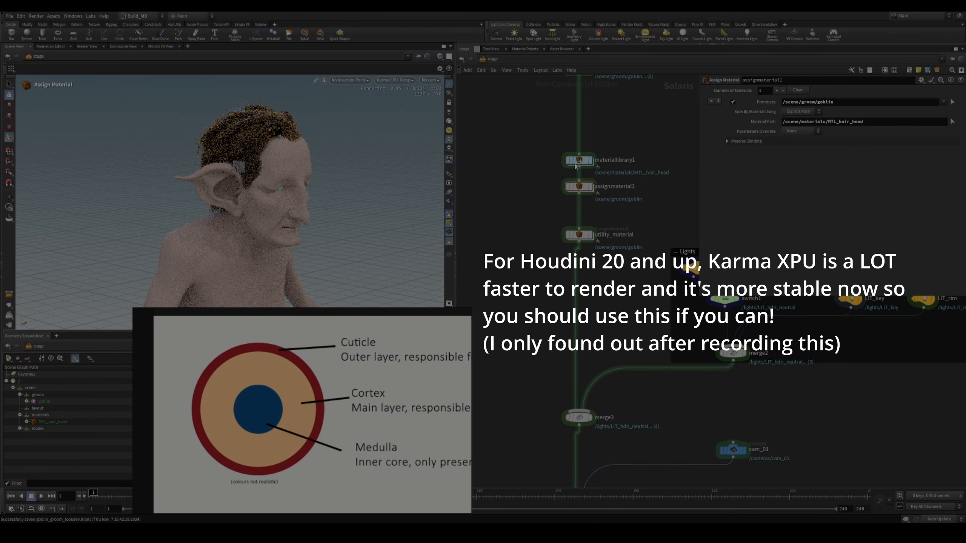
double_click(575, 163)
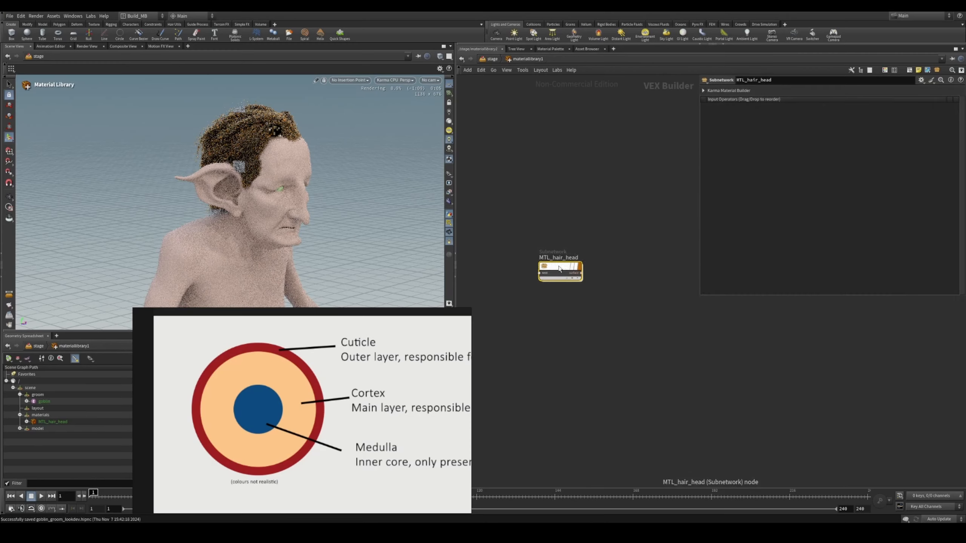
double_click(560, 269)
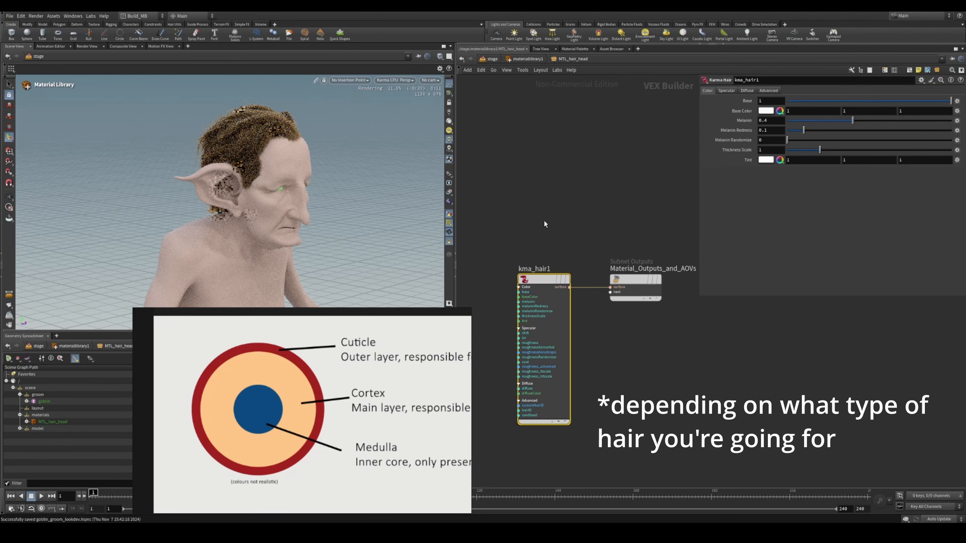
middle_click_drag(546, 225, 562, 217)
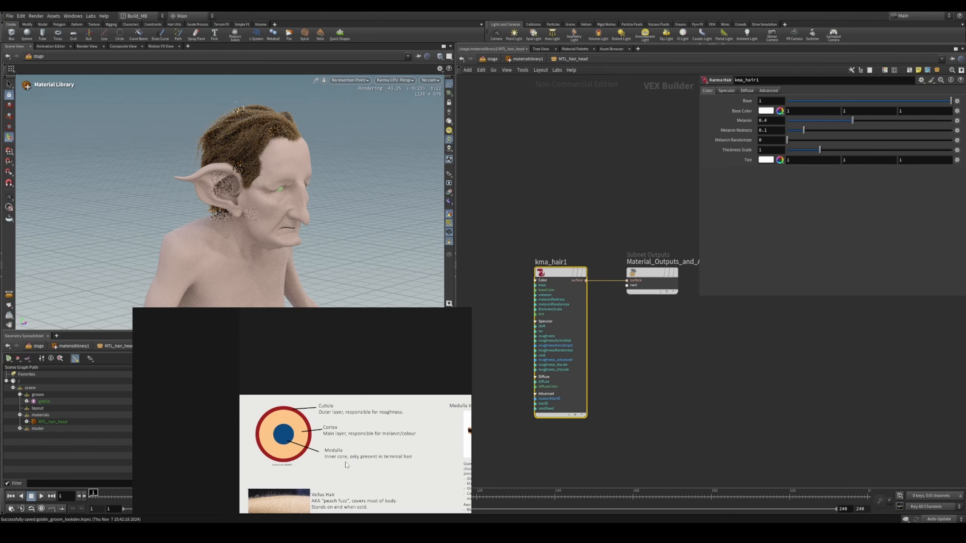
- Examine the vellus and terminal hair notes on the goblin_reference board and the goblin's rendered hair up close
middle_click_drag(345, 465, 345, 299)
scroll(250, 406, "up", 2)
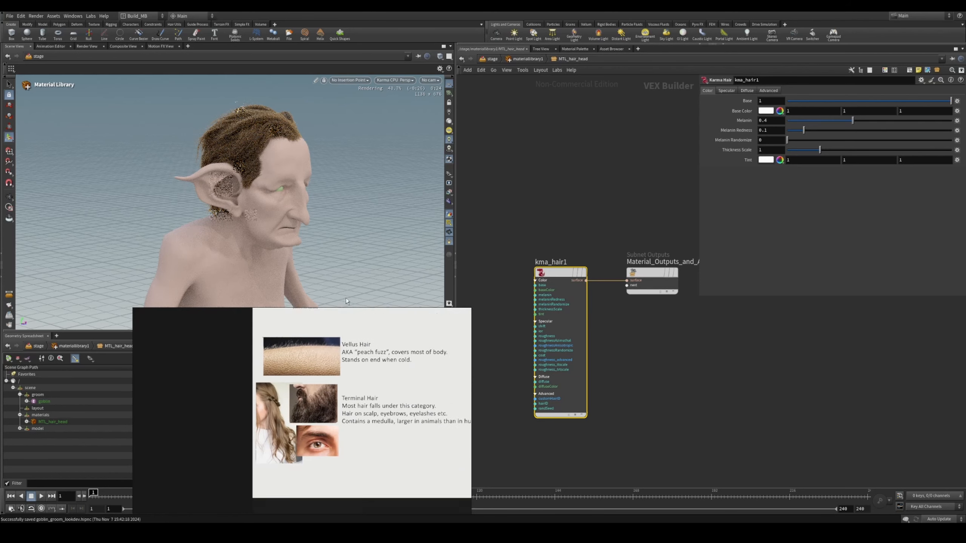
scroll(338, 361, "up", 2)
middle_click_drag(345, 358, 348, 412)
scroll(242, 406, "up", 1)
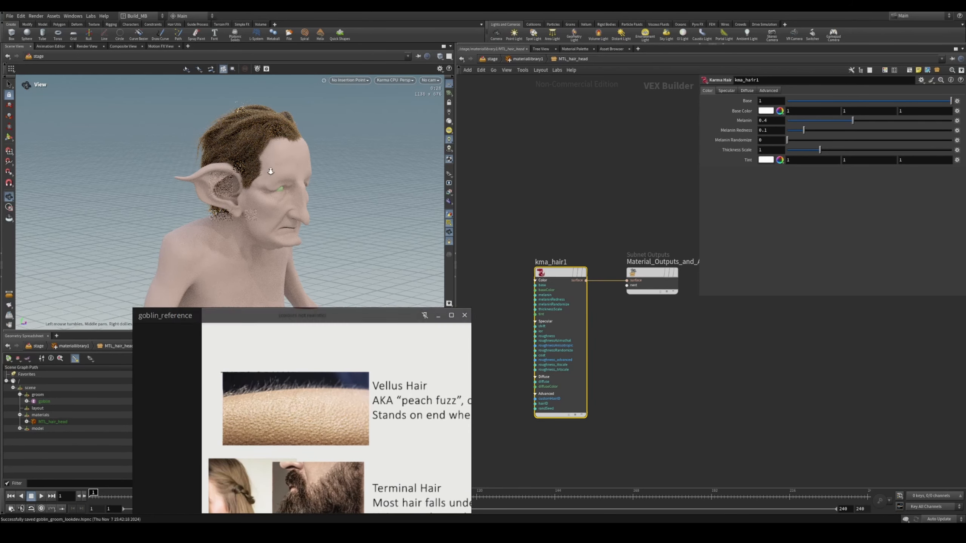
right_click_drag(244, 184, 237, 144, "alt")
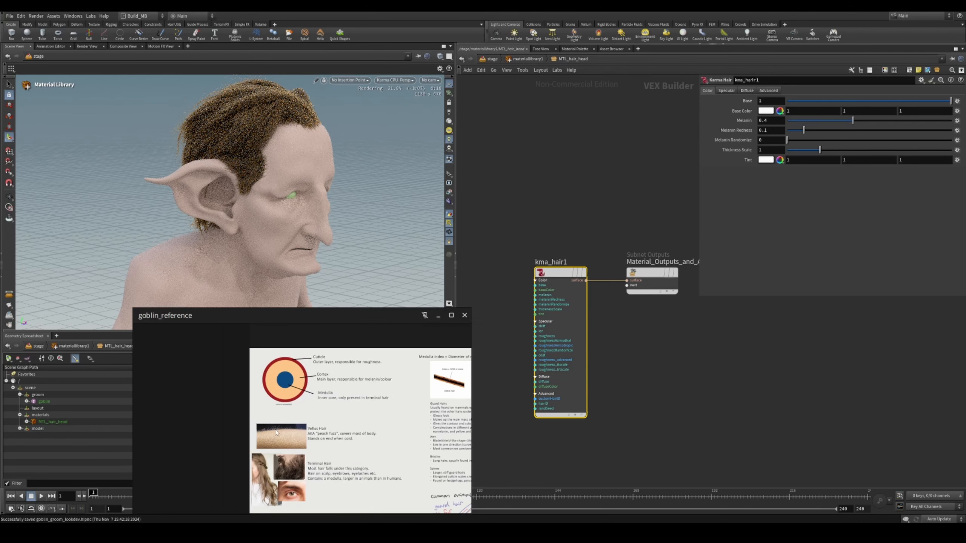
- Examine the vellus and terminal hair photos and notes on the goblin_reference board
scroll(278, 433, "up", 5)
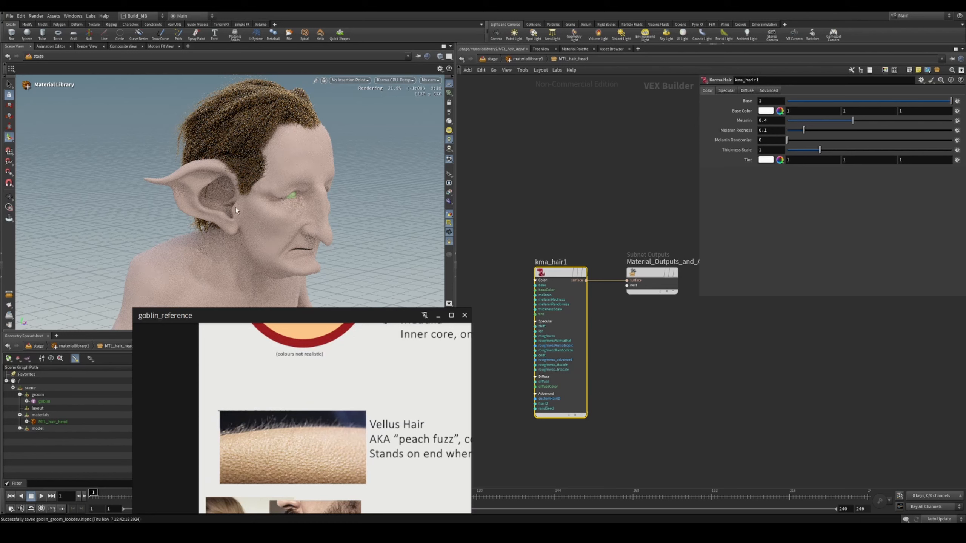
middle_click_drag(660, 394, 658, 358)
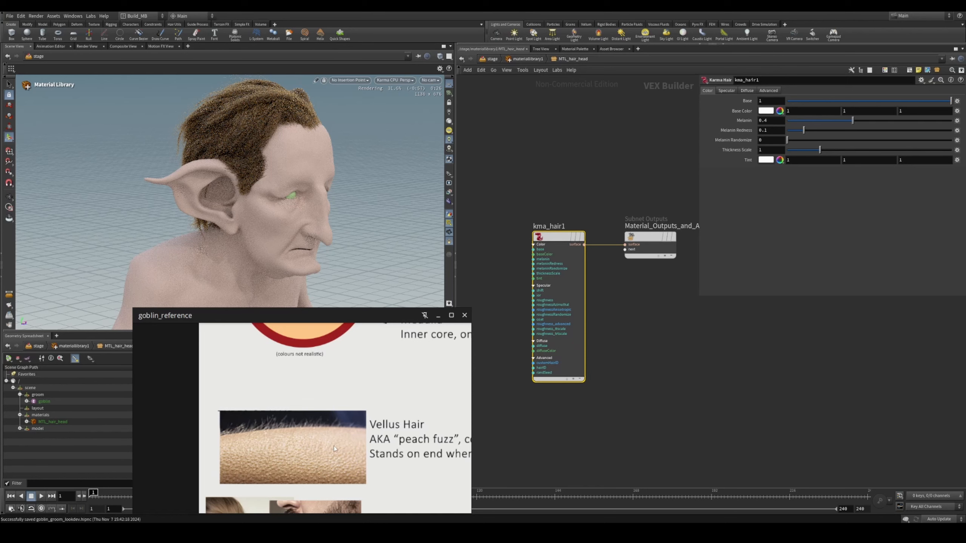
scroll(334, 449, "down", 5)
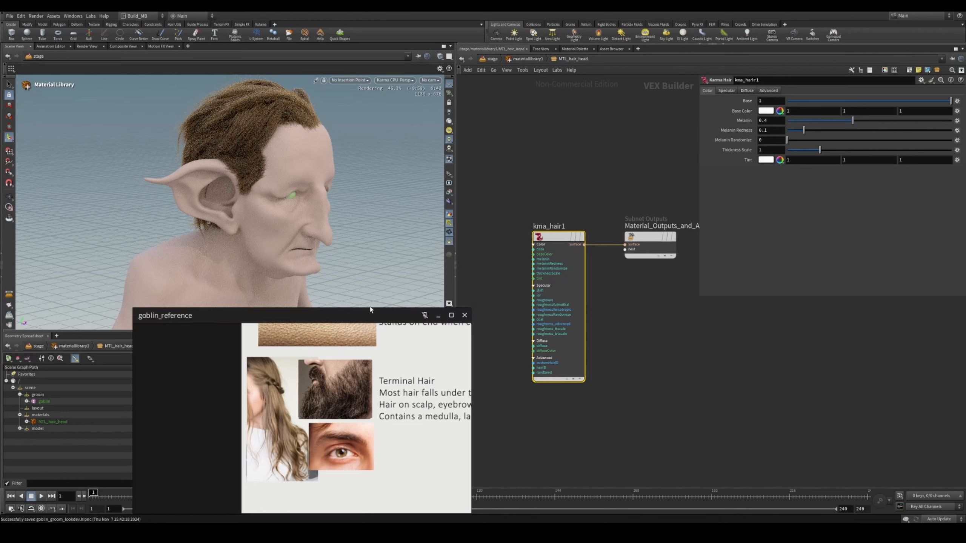
middle_click_drag(317, 371, 307, 445)
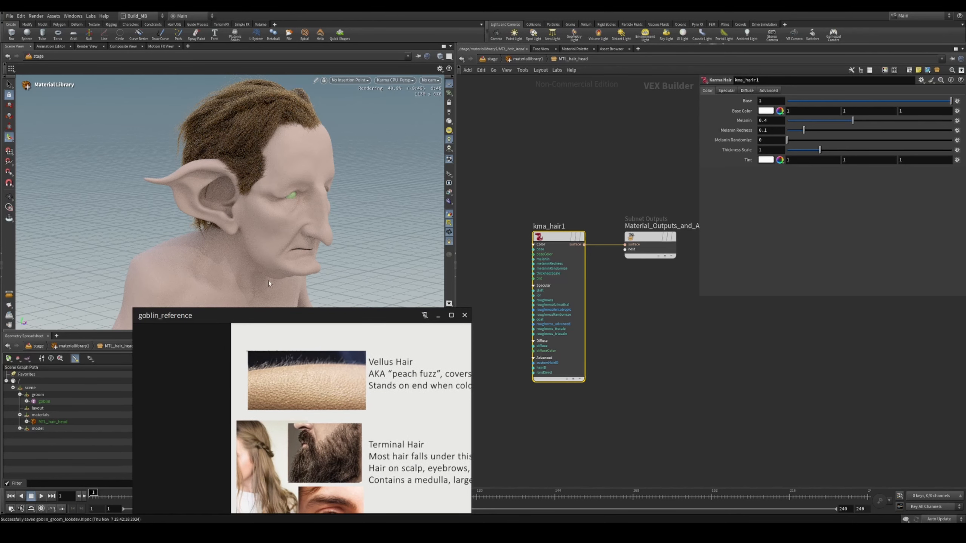
middle_click_drag(336, 375, 301, 483)
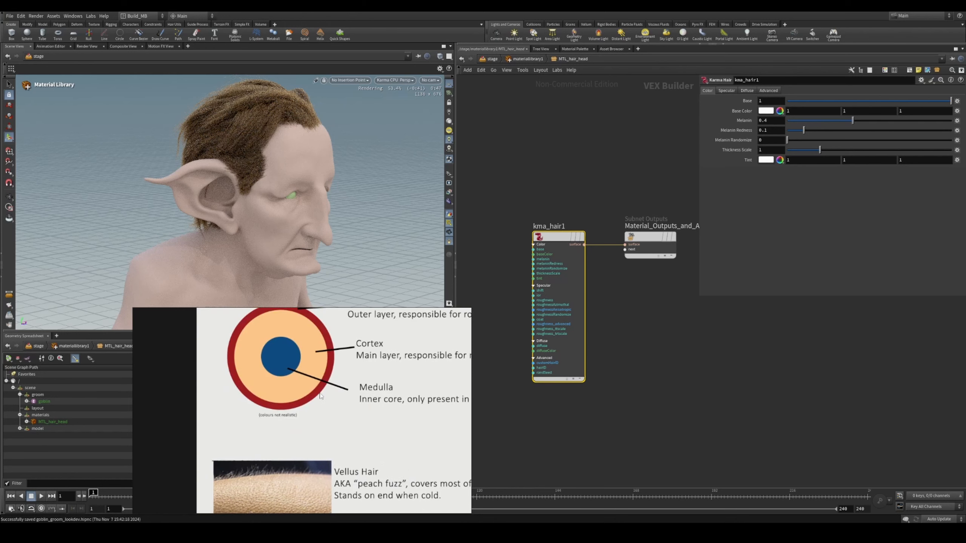
middle_click_drag(322, 398, 320, 419)
middle_click_drag(301, 476, 296, 411)
scroll(223, 458, "up", 3)
scroll(292, 439, "down", 1)
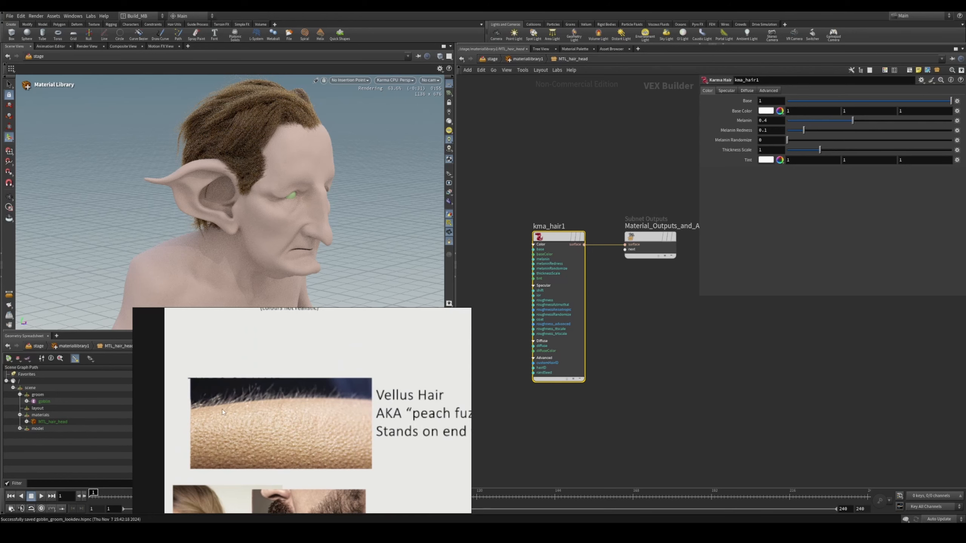
scroll(222, 409, "up", 2)
scroll(284, 402, "down", 1)
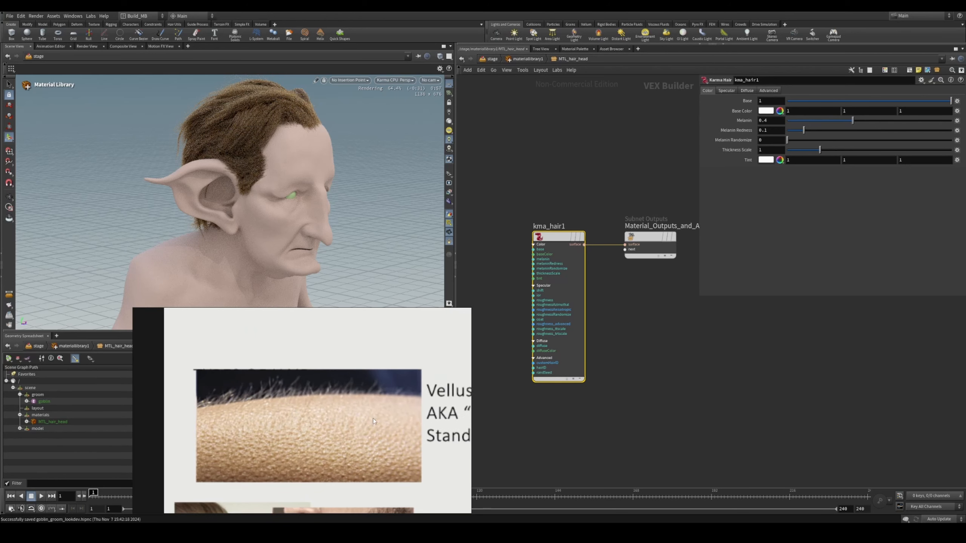
- Study the cuticle, cortex and medulla diagram and the medulla index notes on the reference board
scroll(304, 411, "down", 1)
mouse_move(356, 421)
middle_mouse_down()
mouse_move(378, 402)
mouse_move(370, 428)
middle_mouse_up()
scroll(319, 362, "up", 2)
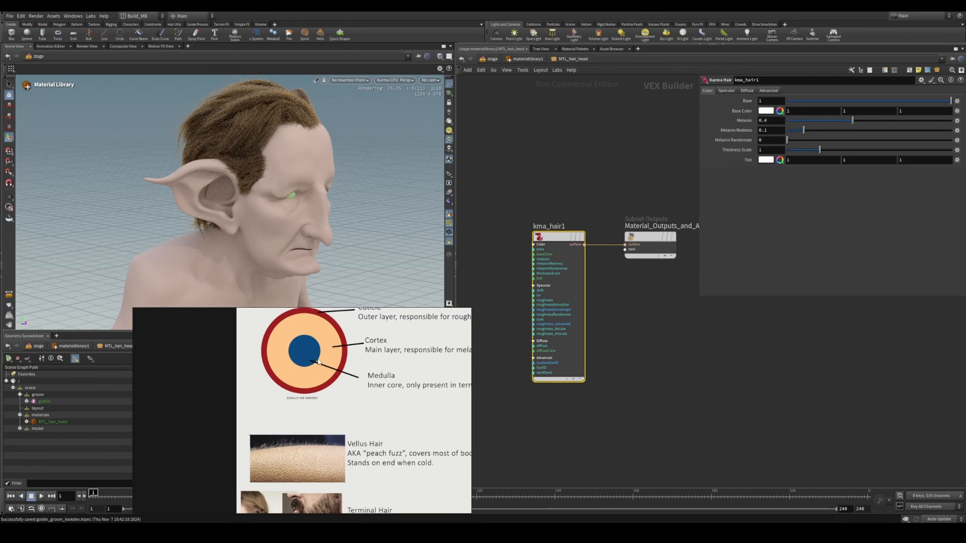
scroll(307, 361, "up", 2)
middle_click_drag(397, 376, 351, 406)
scroll(354, 408, "down", 3)
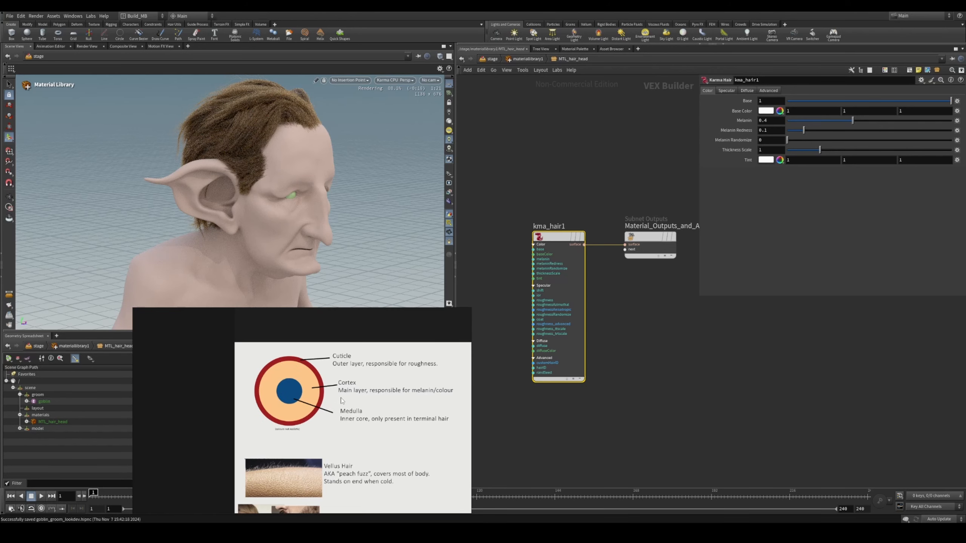
scroll(289, 392, "up", 1)
scroll(282, 396, "up", 2)
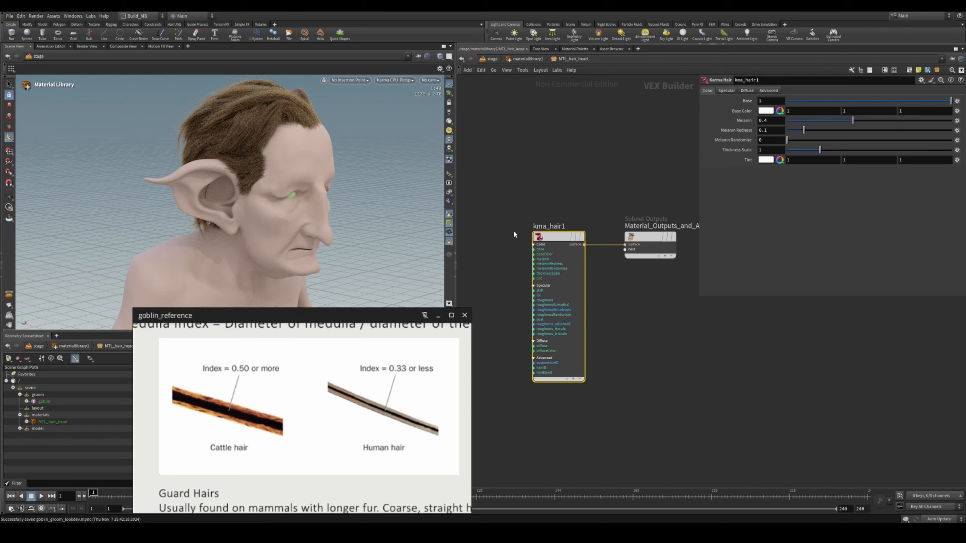
- Add a Karma Fur node to the MTL_hair_head material network
middle_click_drag(607, 309, 590, 265)
left_click(586, 311)
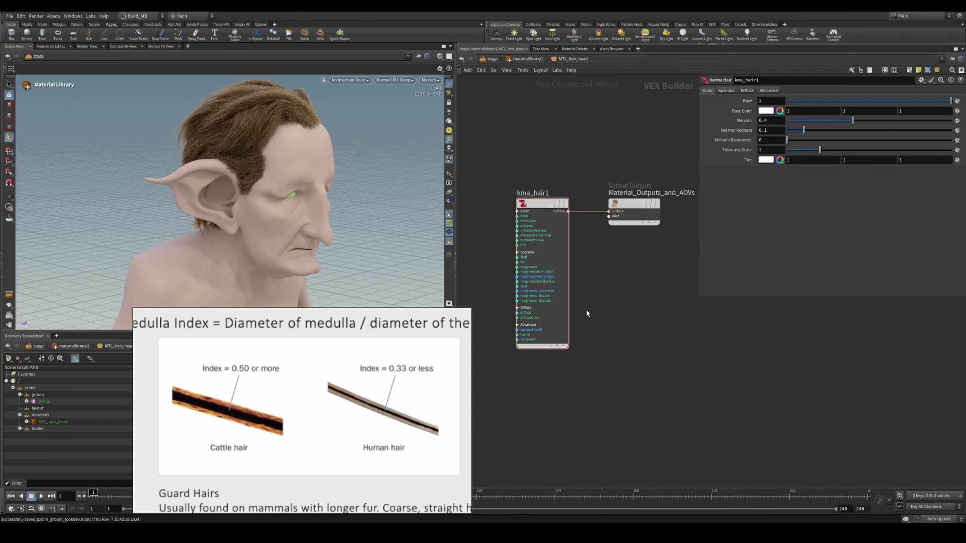
key("Tab")
type("fur")
key("Return")
left_click(586, 311)
- Arrange the two shaders in a column, moving kma_hair1 up slightly and placing kma_fur1 directly below it
left_click_drag(587, 313, 544, 372)
left_click_drag(548, 204, 548, 186)
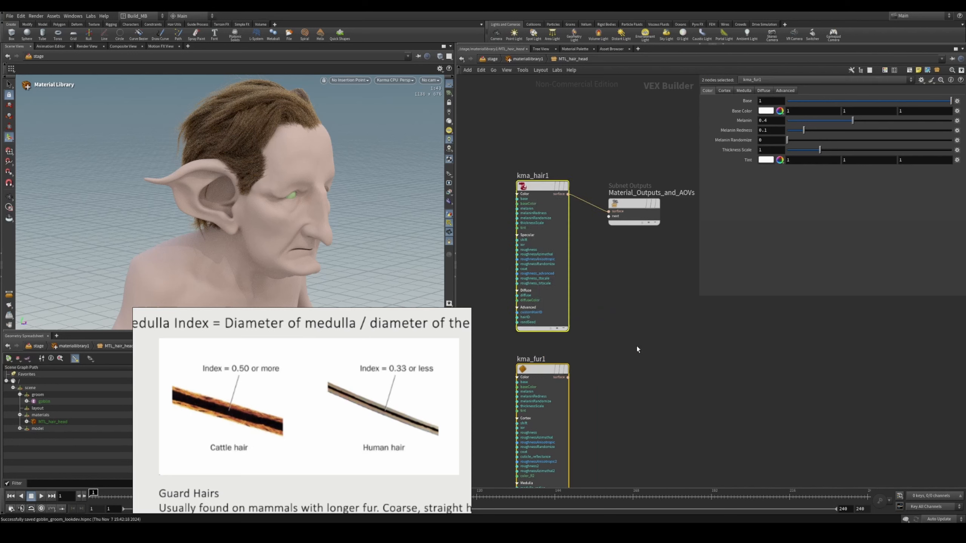
left_click_drag(544, 373, 543, 364)
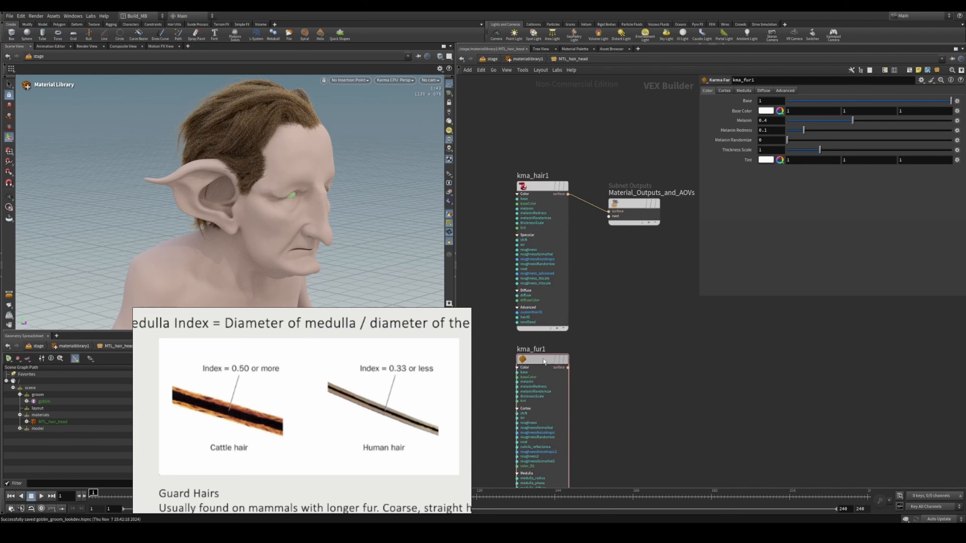
mouse_move(560, 379)
middle_click_drag(621, 398, 653, 362)
scroll(530, 352, "down", 1)
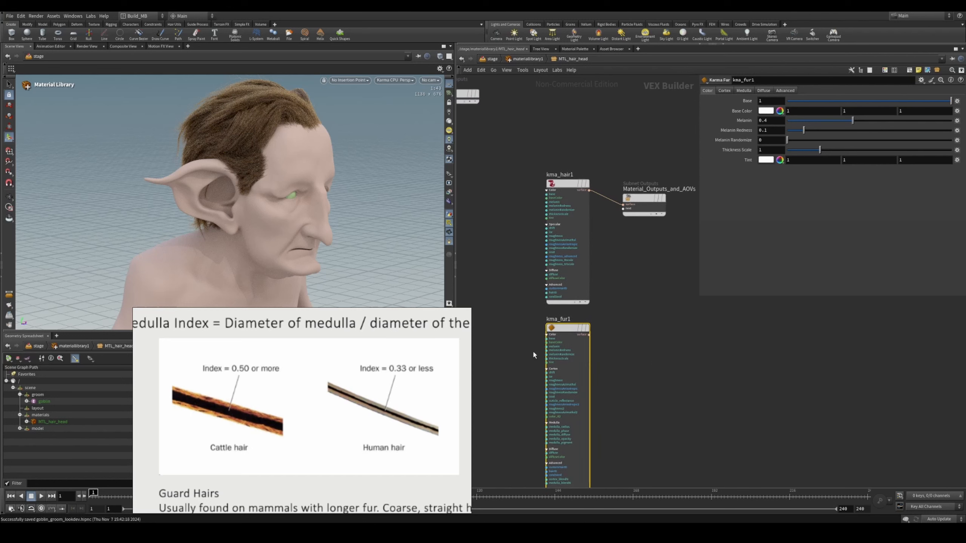
scroll(261, 421, "up", 3)
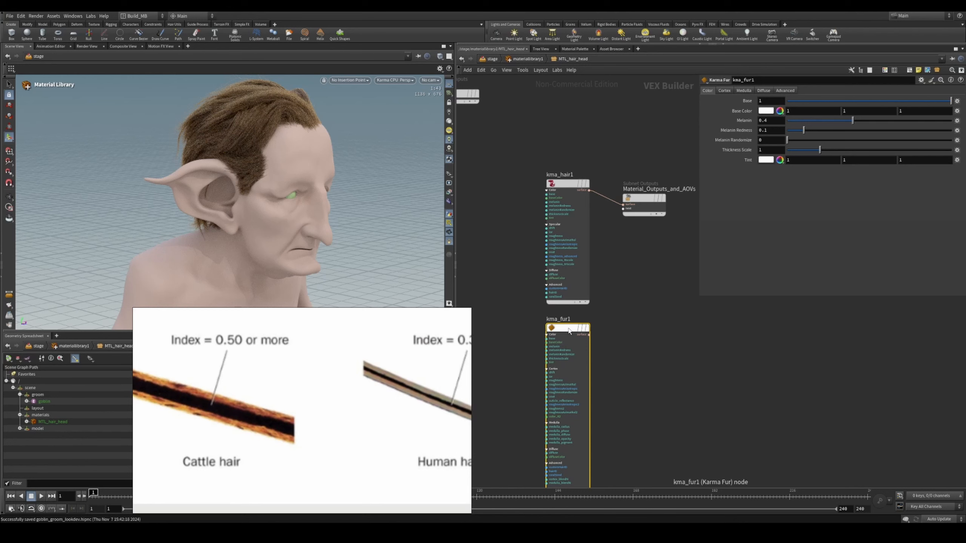
left_click_drag(566, 328, 567, 324)
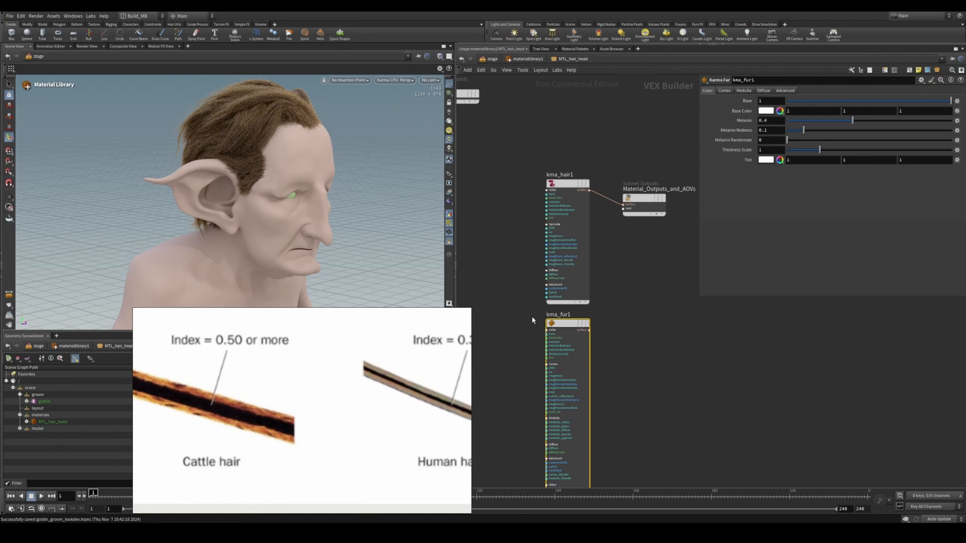
- Compare the parameters of the kma_hair1 and kma_fur1 shaders, referring to the medulla index image
left_click_drag(533, 314, 627, 357)
left_click_drag(515, 311, 627, 353)
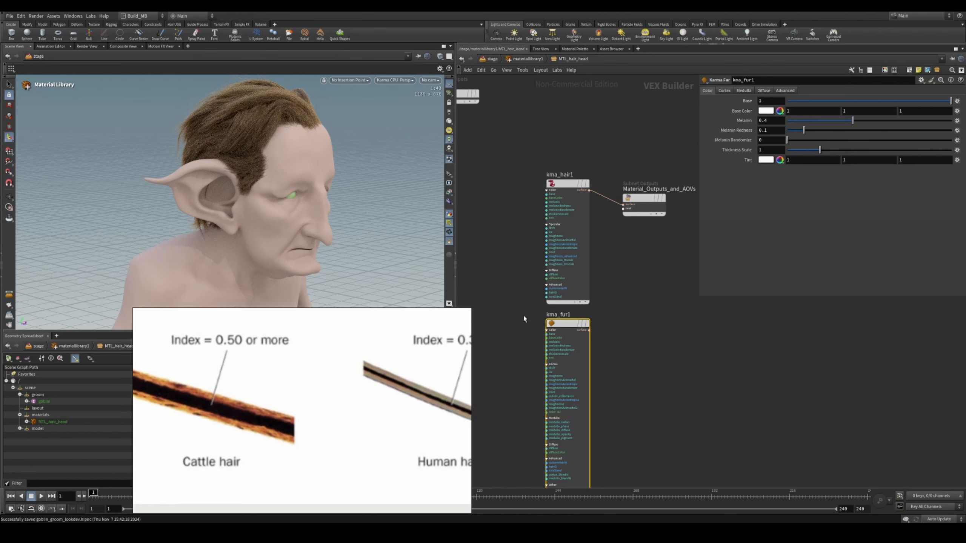
left_click(571, 185)
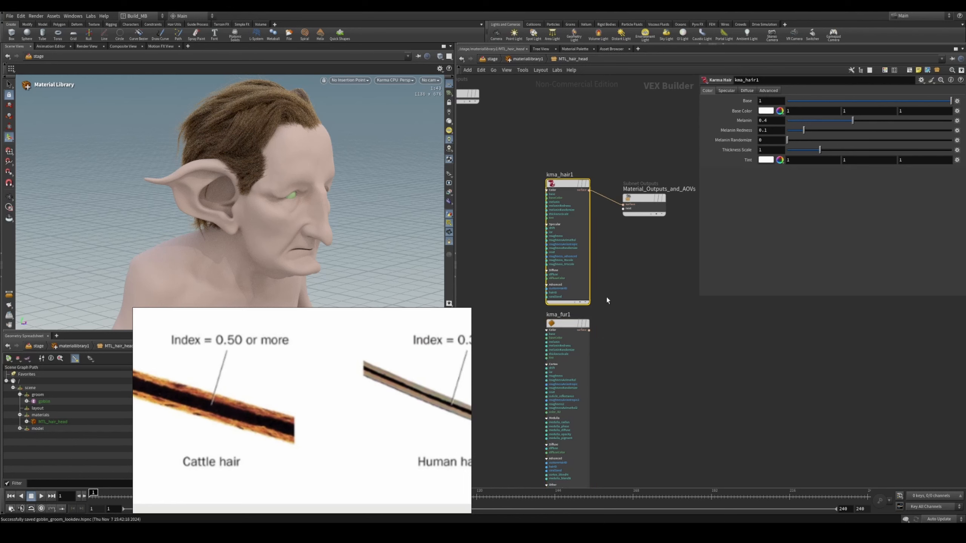
mouse_move(574, 180)
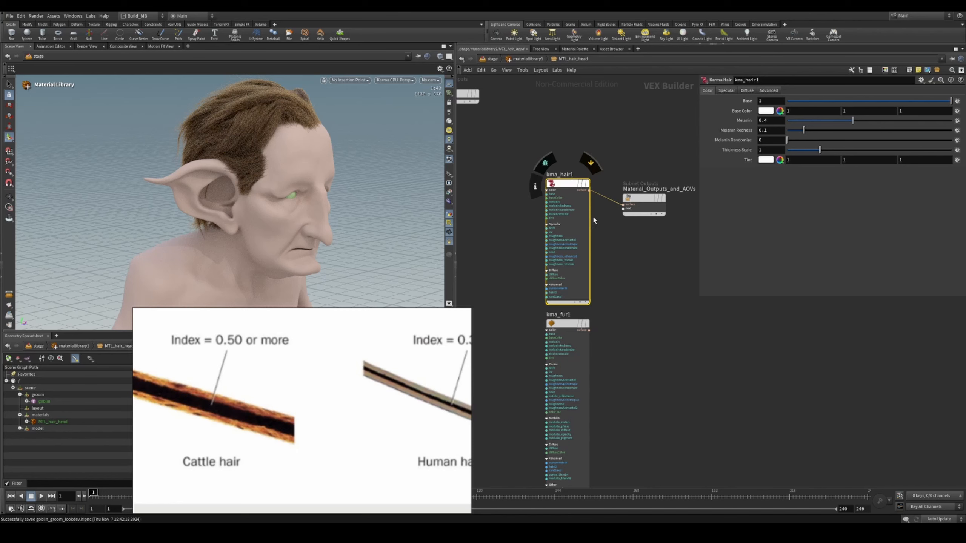
left_click(570, 324)
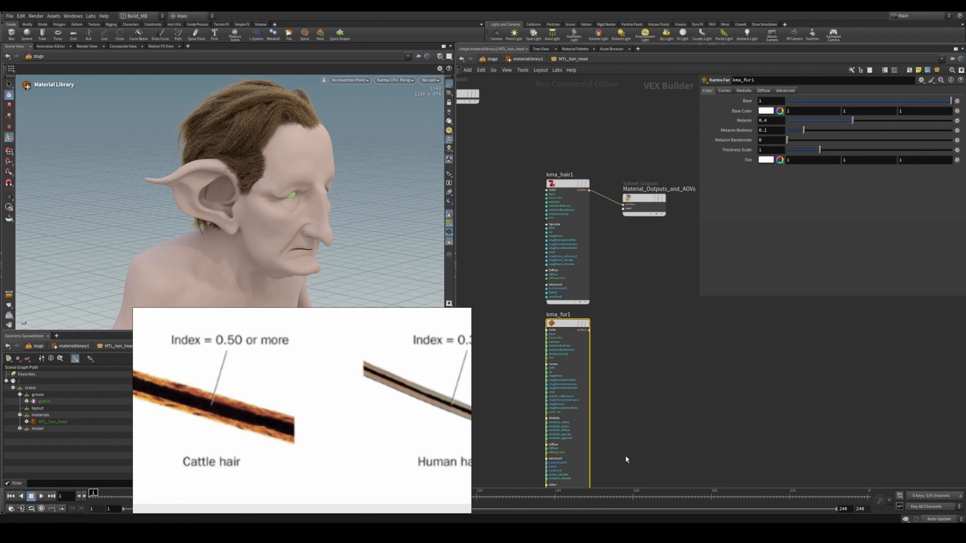
left_click(561, 167)
left_click(568, 191)
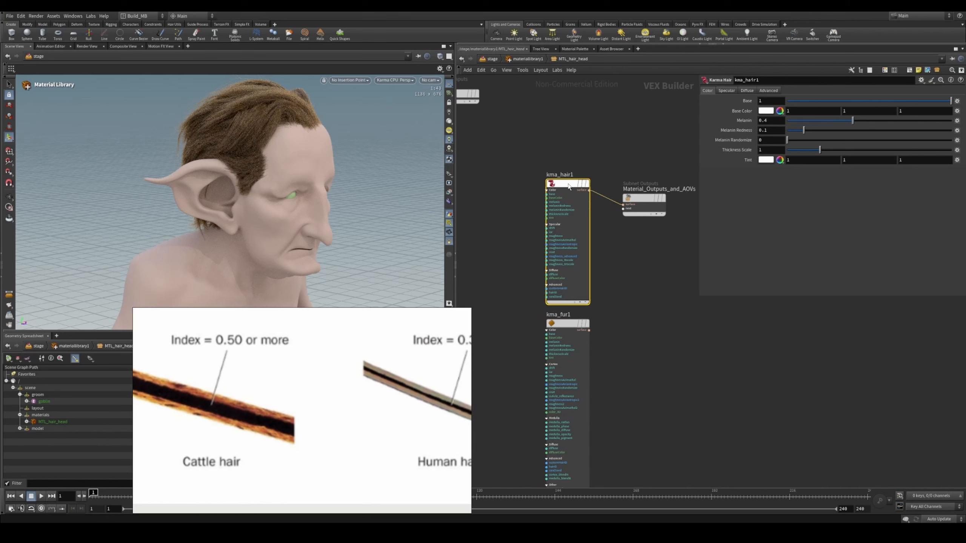
middle_click_drag(403, 343, 413, 311)
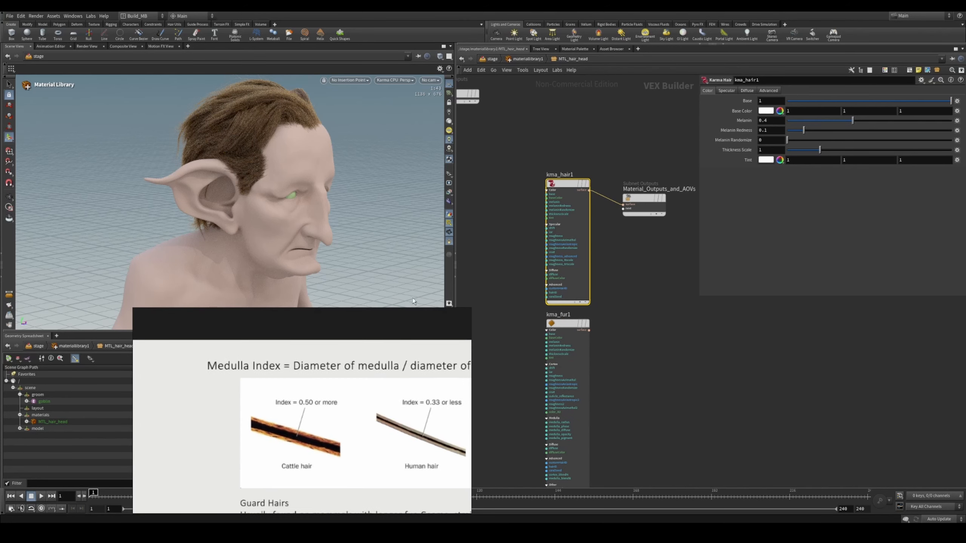
- View the Base Color editor of the kma_hair1 shader and close it
left_click(635, 152)
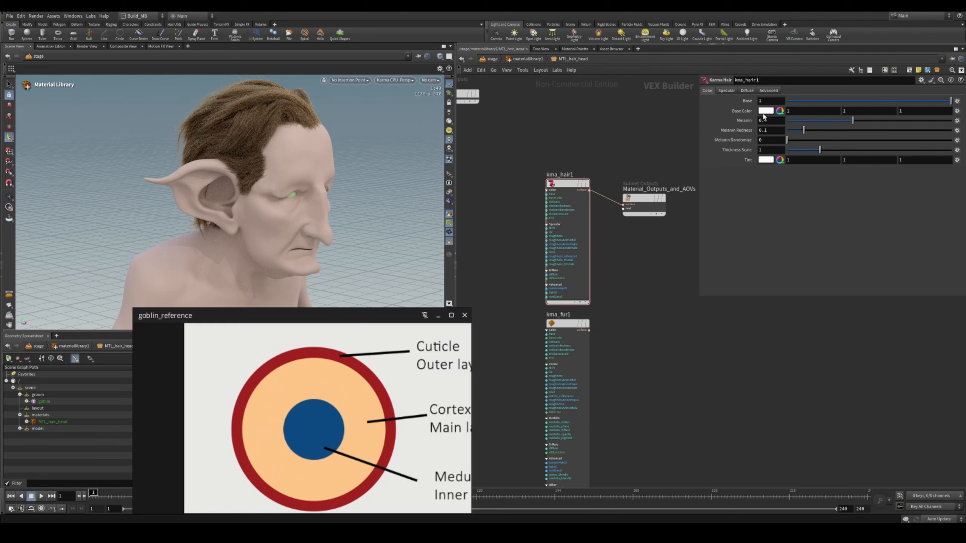
left_click(771, 111)
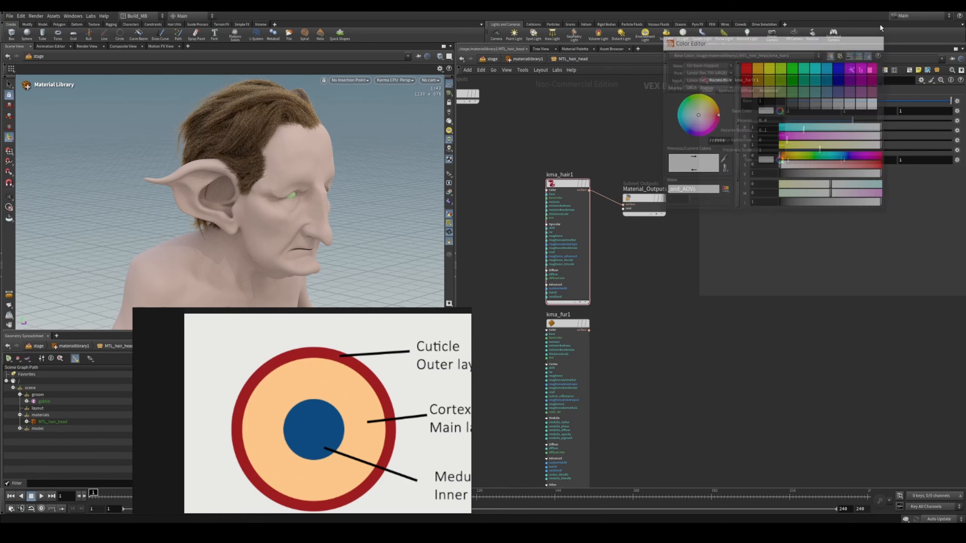
left_click(874, 27)
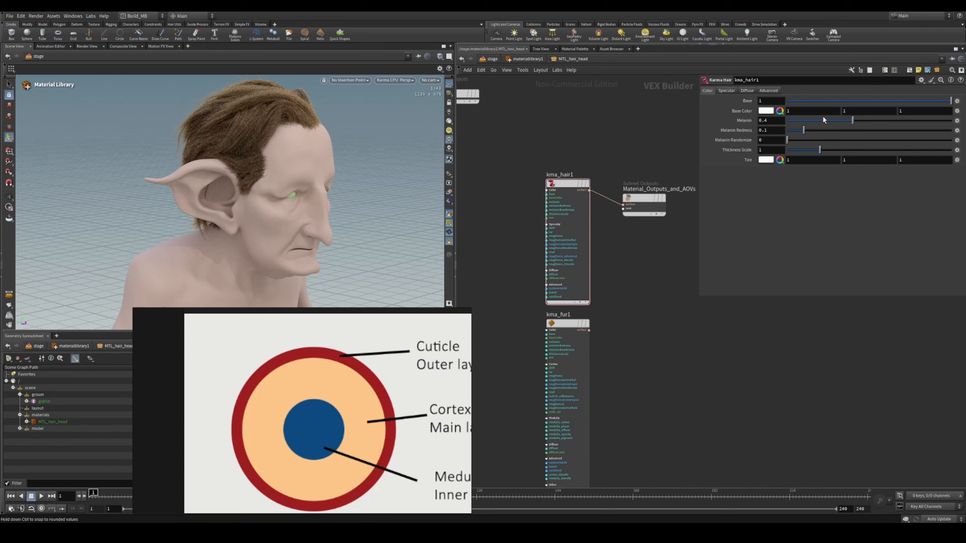
- Try Melanin at 0.053 with Melanin Redness at 0.577 on kma_hair1, then Melanin at 0.621
left_click(794, 120)
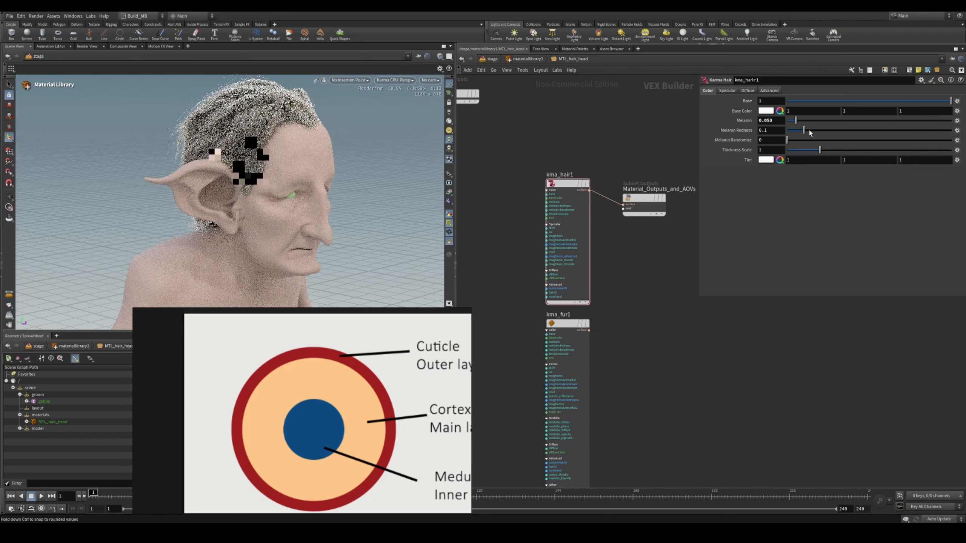
left_click(882, 131)
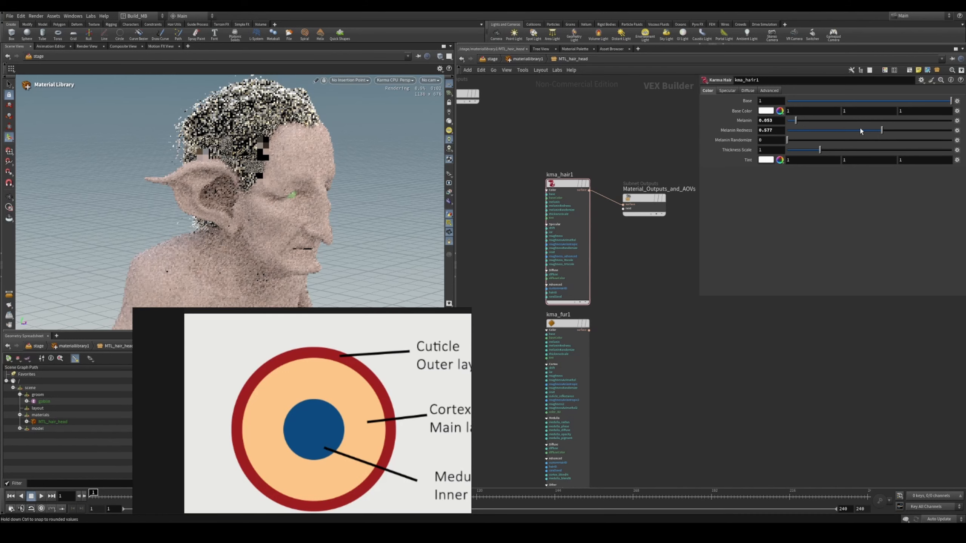
left_click(821, 121)
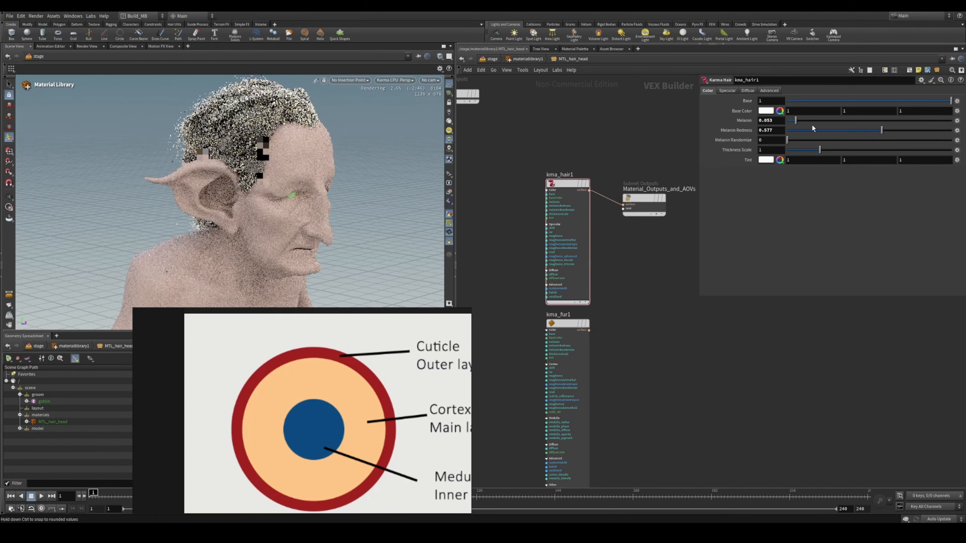
- Set kma_hair1's Melanin to 0.149, Melanin Redness to 0.106 and Melanin Randomize to 0.257
left_click(812, 121)
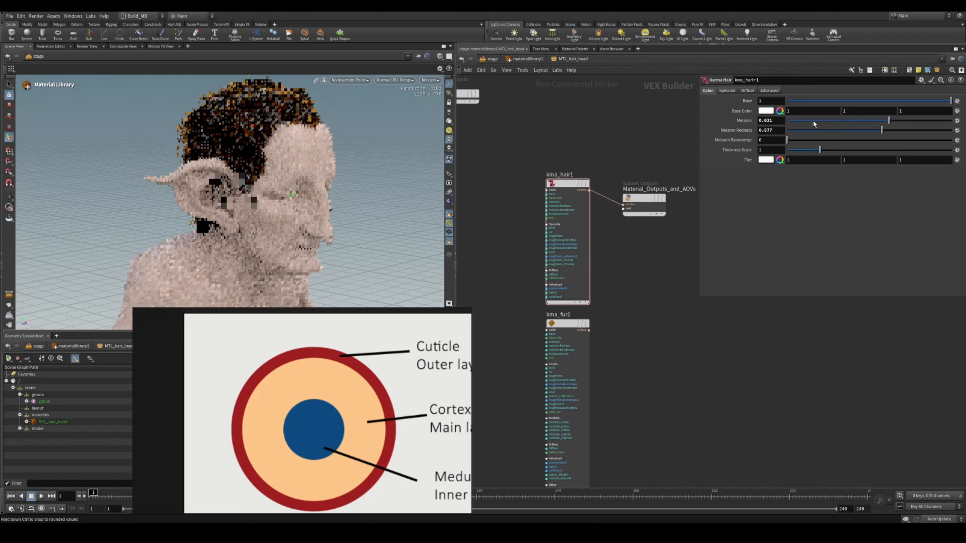
left_click(804, 130)
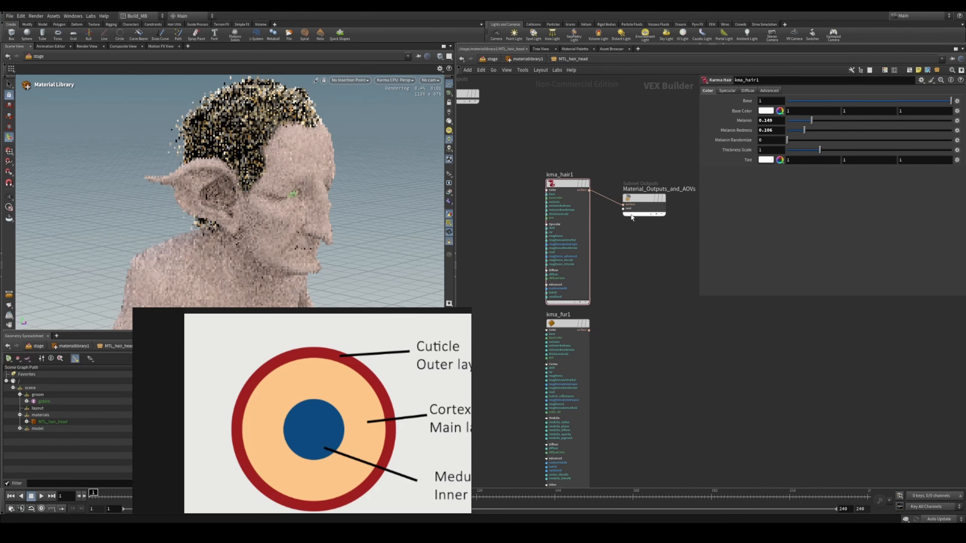
left_click(805, 140)
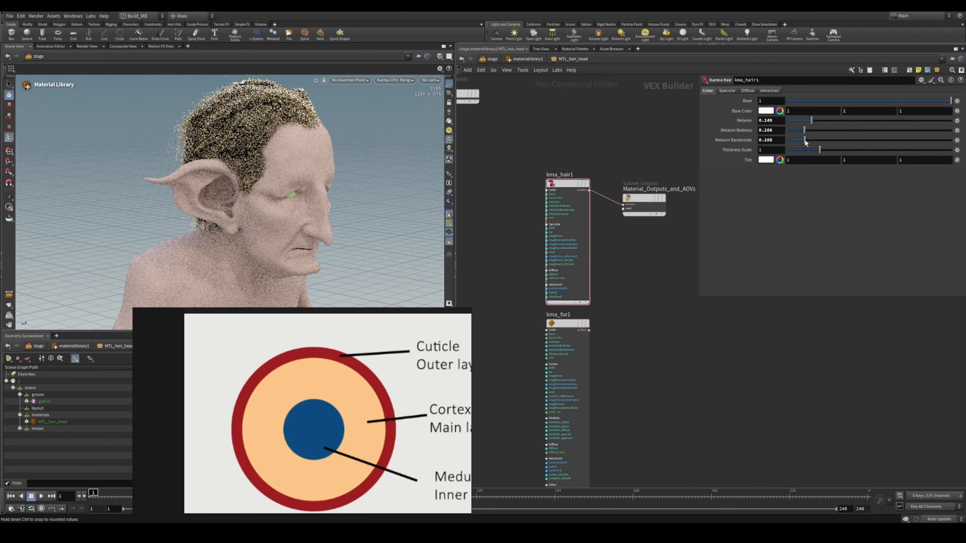
left_click(830, 140)
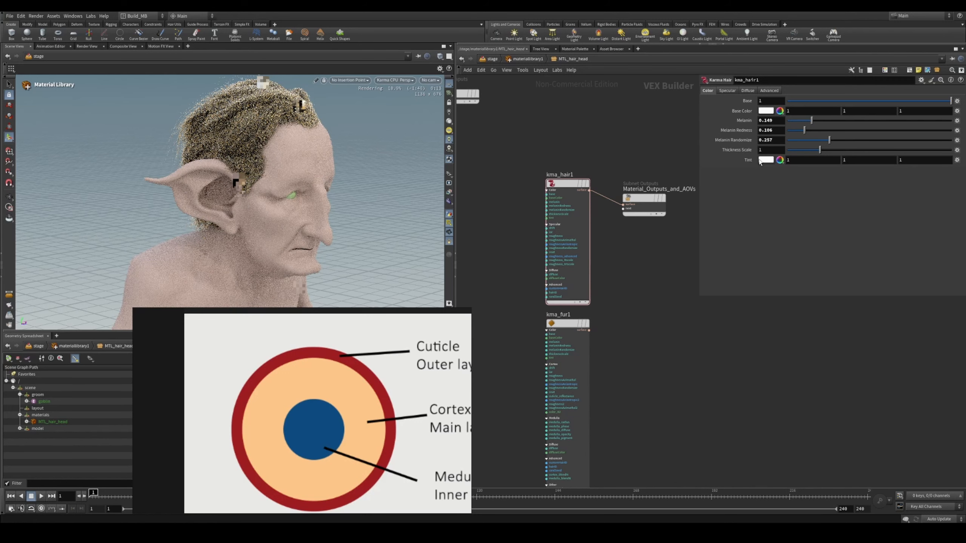
- Try Thickness Scale values of 0.45 and 2.43 on kma_hair1, and return it to 1
left_click(803, 150)
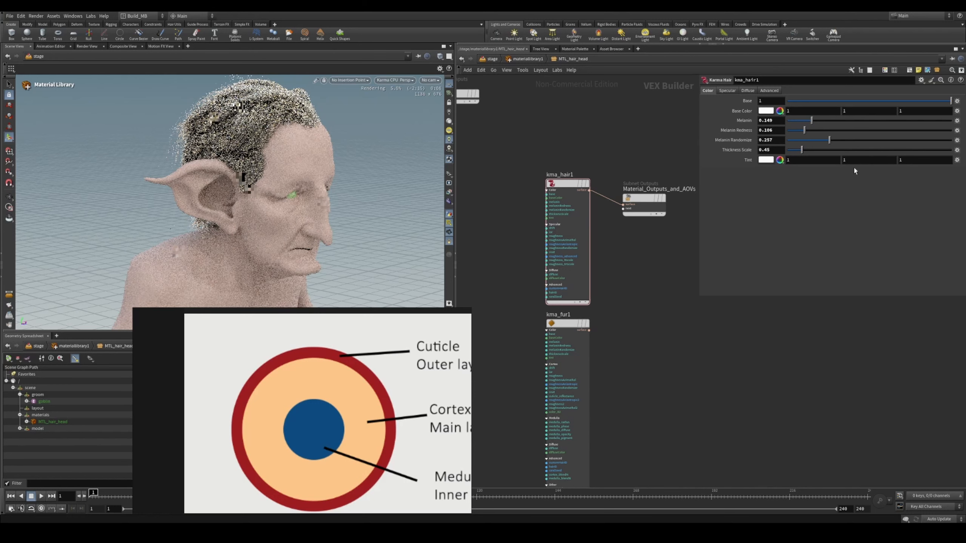
left_click(866, 150)
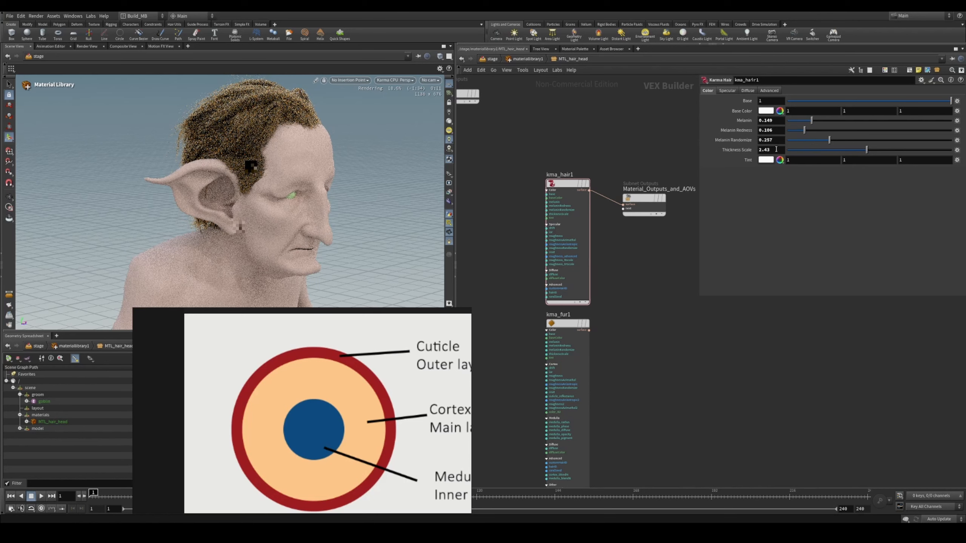
left_click(819, 151)
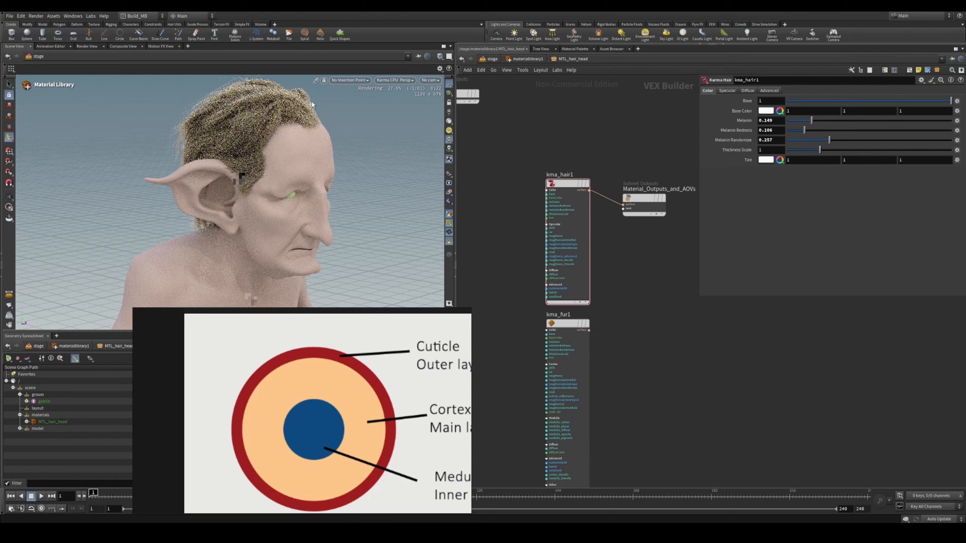
- Try an orange Tint of 1, 0.5, 0 on kma_hair1, and return it to white
left_click(765, 161)
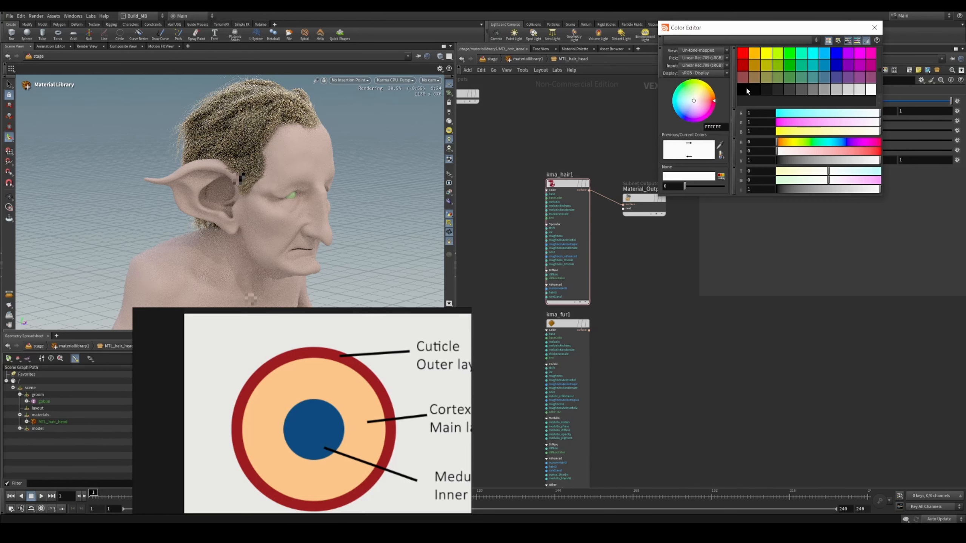
left_click(754, 53)
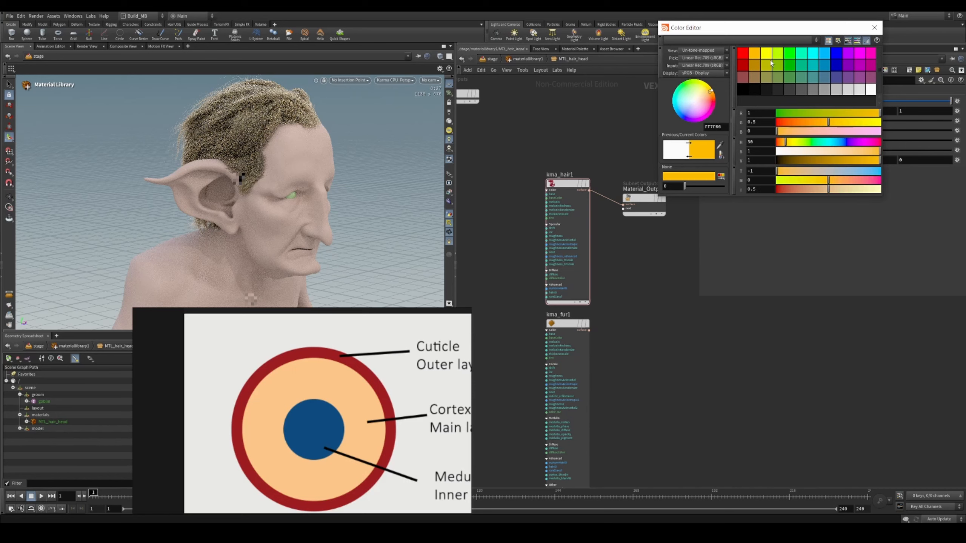
left_click(875, 27)
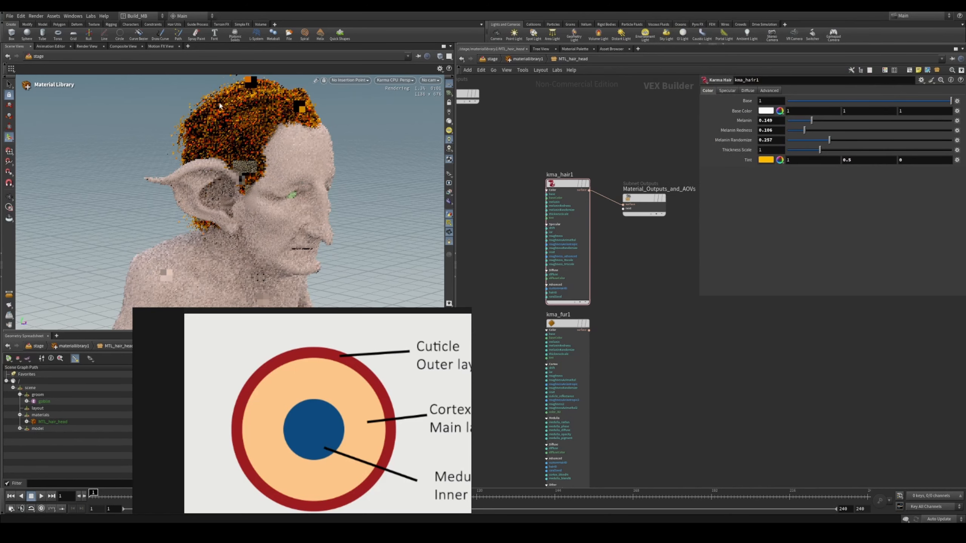
left_click_drag(779, 160, 853, 168)
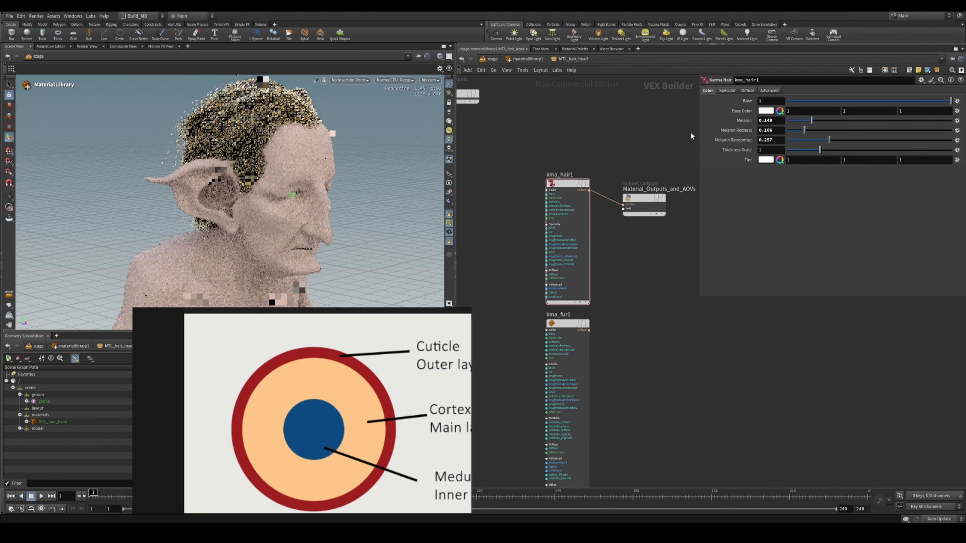
- Try Specular Shift values of -0.885 and 0.848 on kma_hair1, and return it to 0.03
left_click(726, 91)
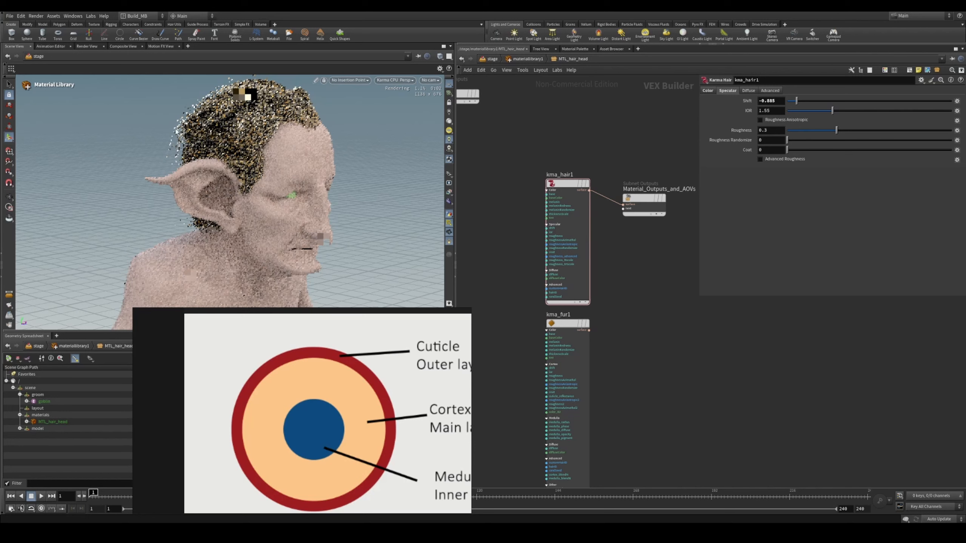
left_click(939, 100)
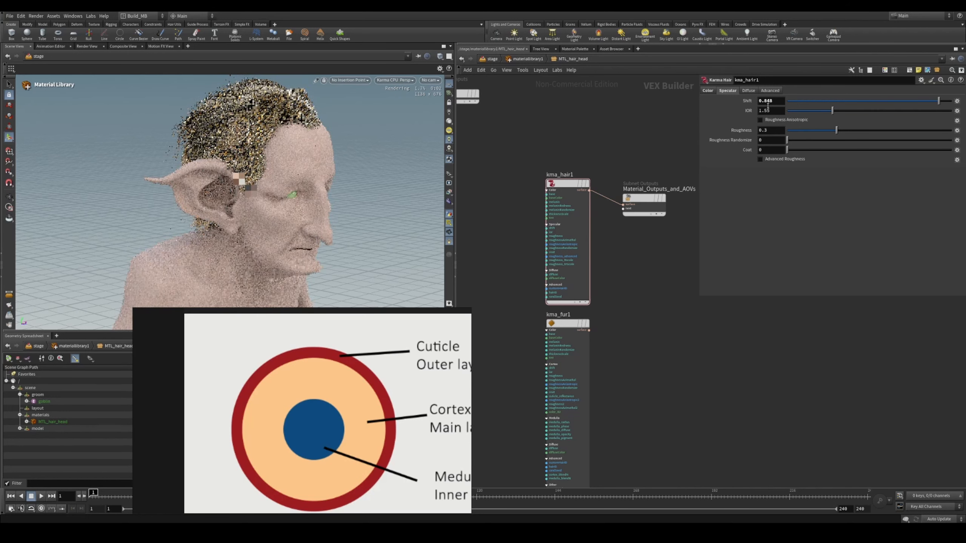
left_click(870, 100)
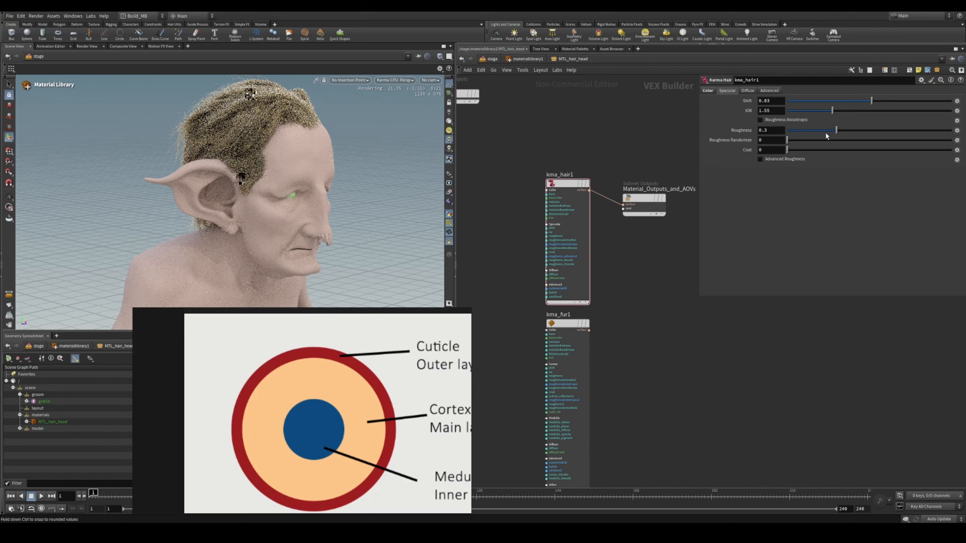
- Set kma_hair1's specular Roughness to 0.223, enable Roughness Anisotropic, and set Roughness Azimuthal to 0.782 after trying 0.092
left_click(823, 130)
left_click(775, 120)
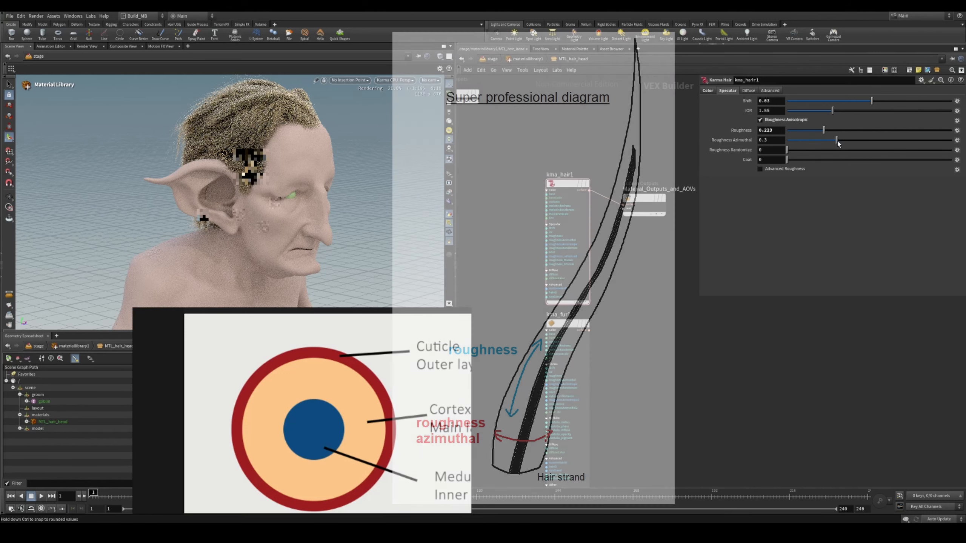
left_click_drag(812, 144, 802, 142)
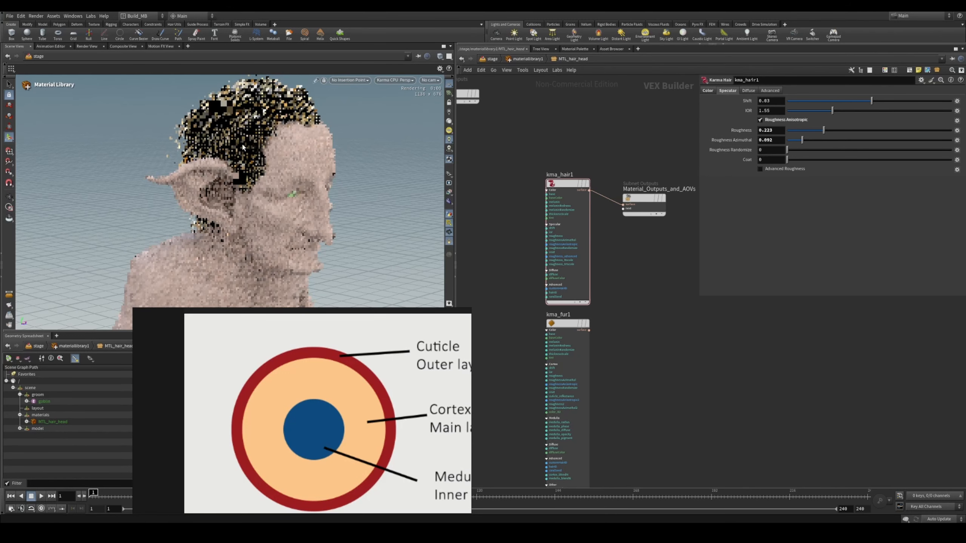
left_click(915, 139)
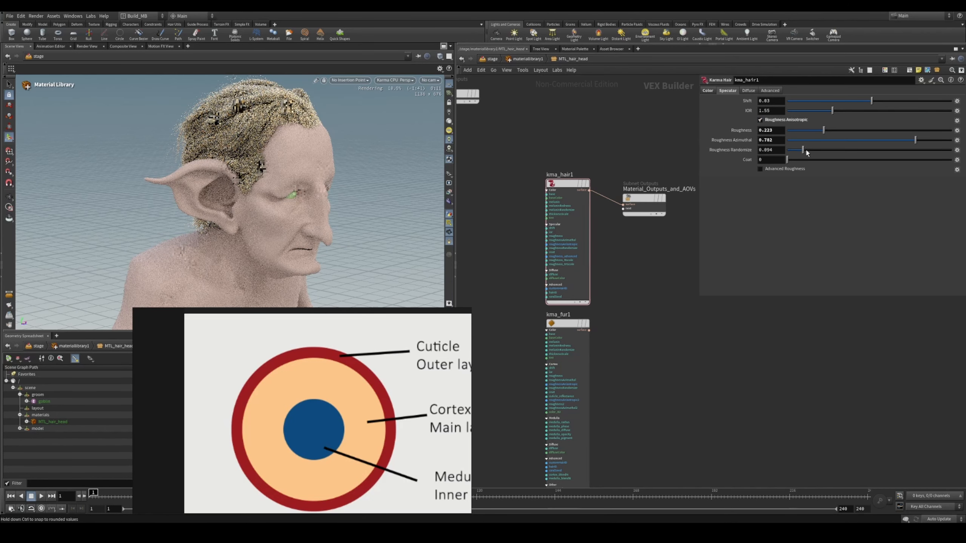
- Set kma_hair1's Roughness Randomize to 0.175 and its Coat to 0.053
left_click(829, 150)
left_click(760, 120)
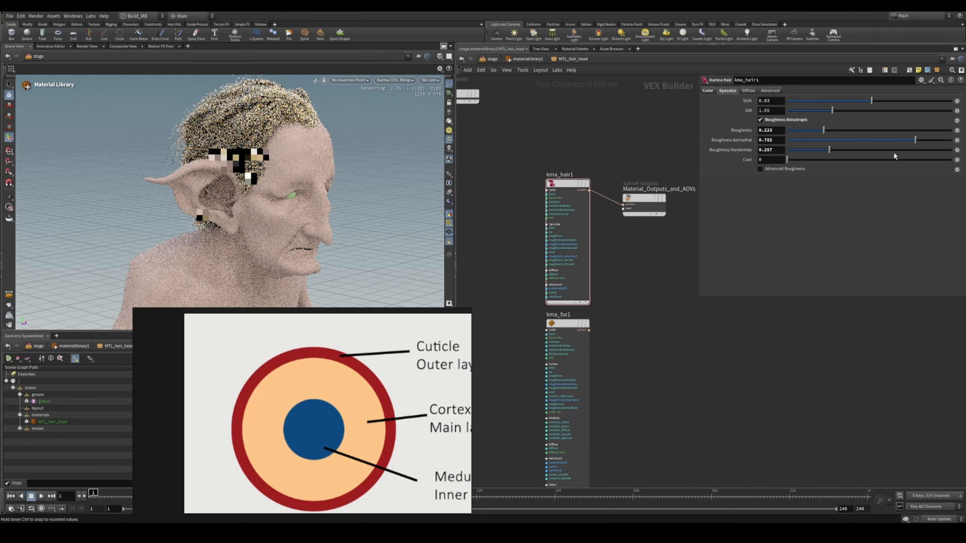
left_click(816, 150)
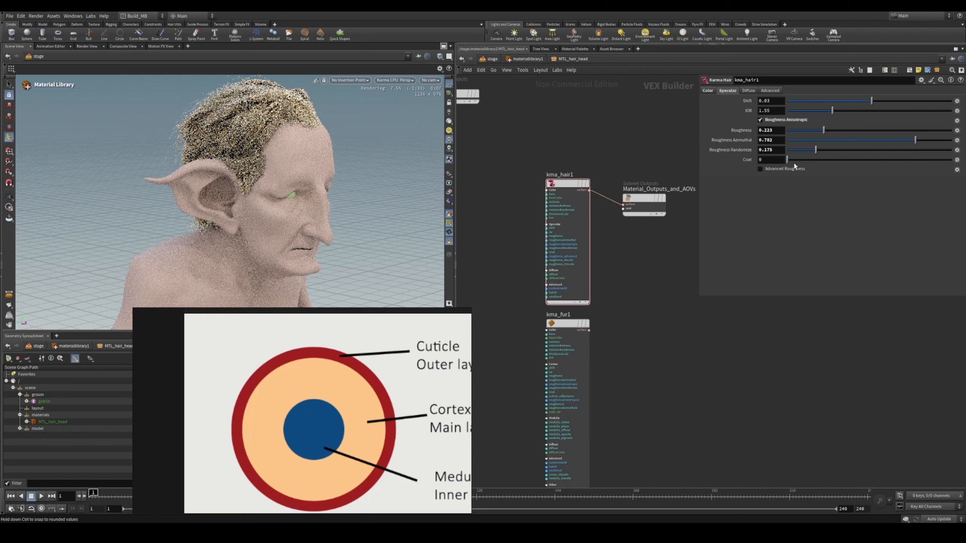
left_click_drag(917, 160, 947, 160)
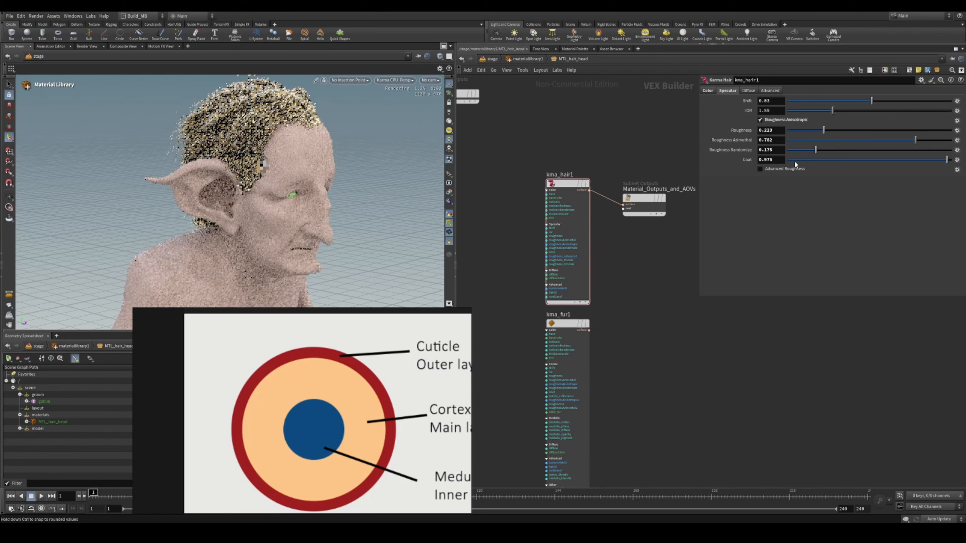
left_click_drag(794, 160, 802, 161)
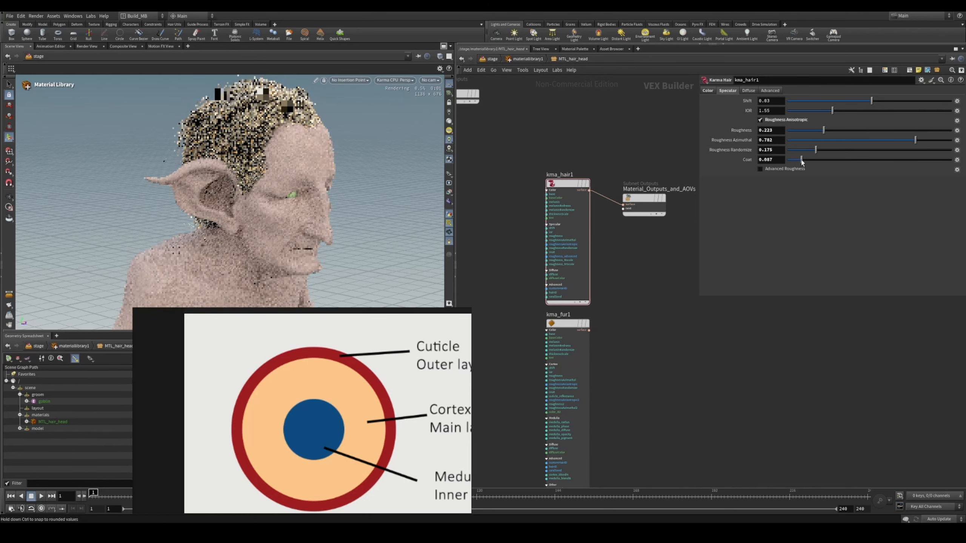
left_click_drag(801, 160, 795, 160)
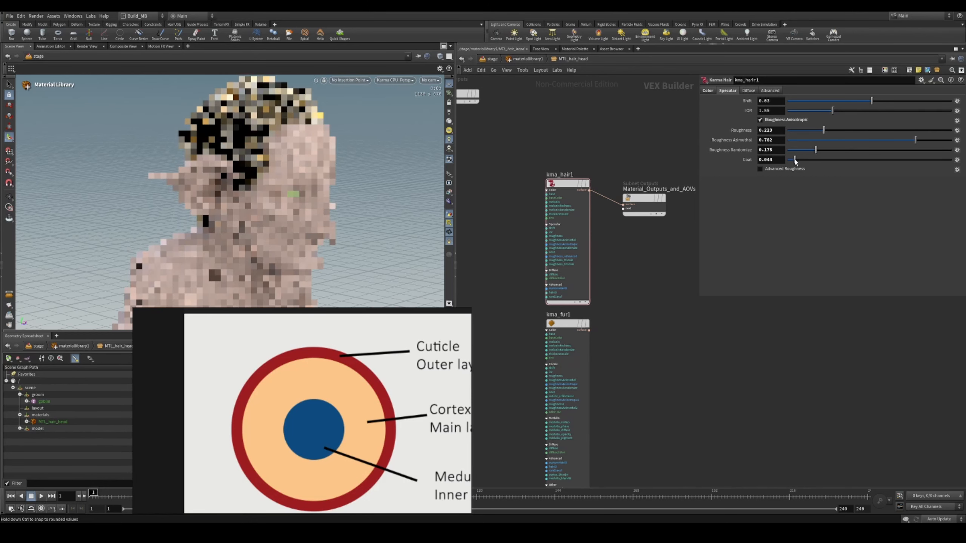
- Turn on Advanced Roughness for kma_hair1 to view the Roughness TT Scale and TRT Scale, and turn it off again
left_click(772, 170)
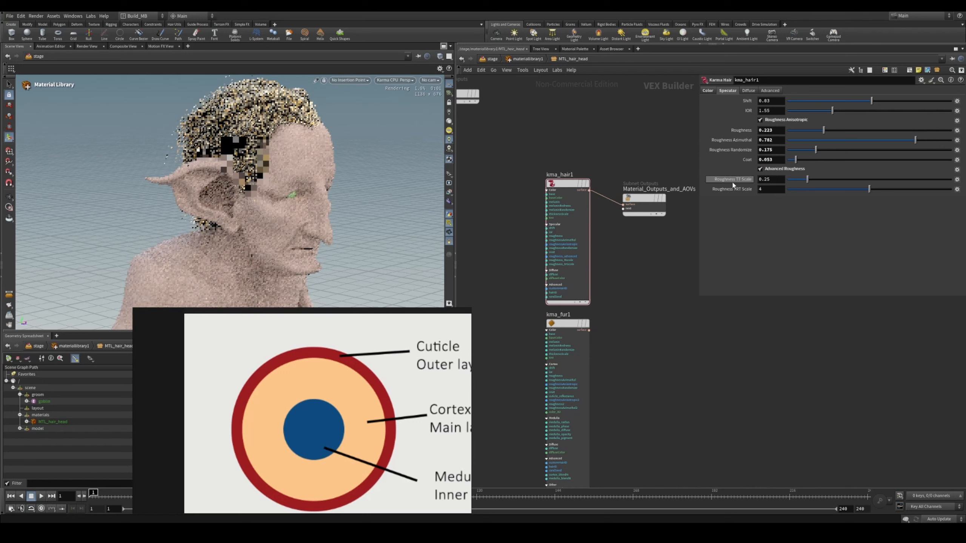
mouse_move(742, 182)
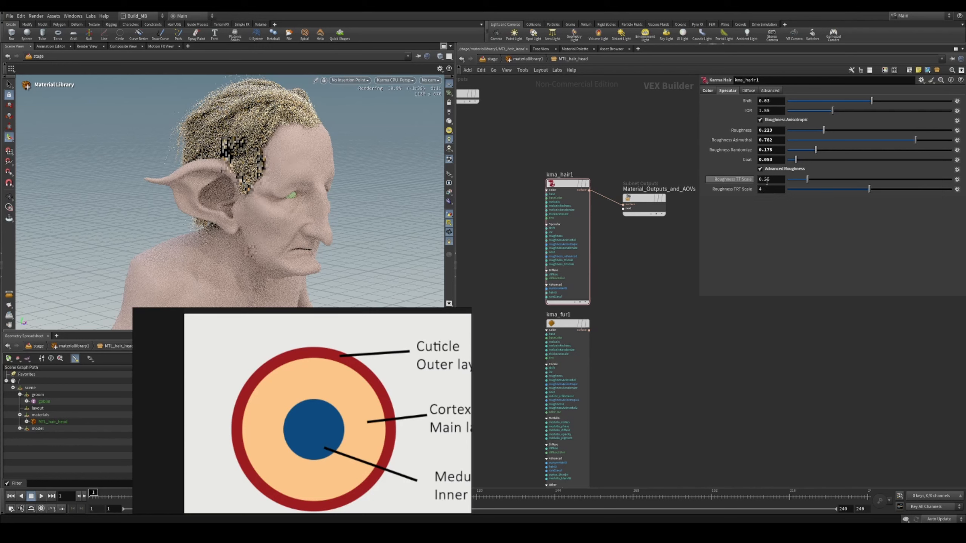
left_click(784, 168)
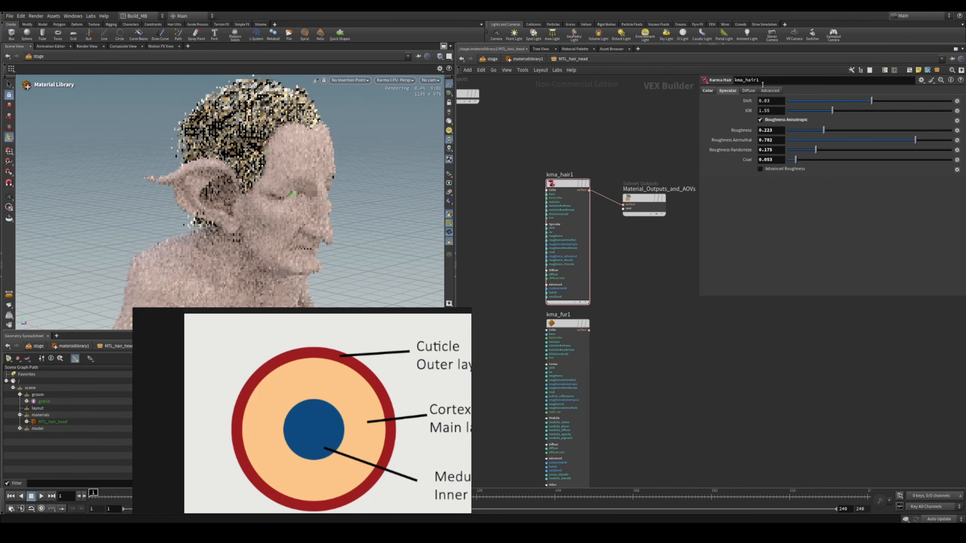
- Try a Diffuse value of 1 on kma_hair1, and return it to 0
left_click(747, 90)
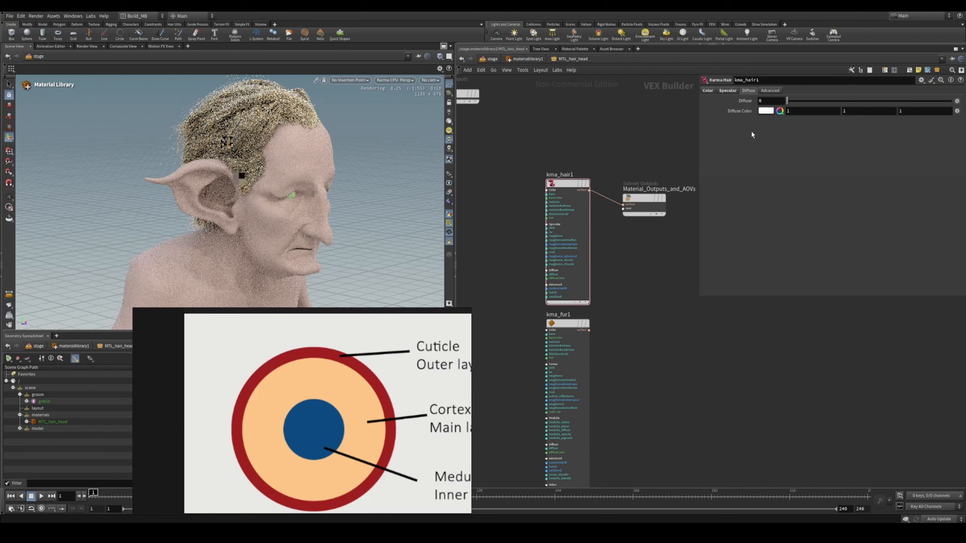
left_click_drag(824, 102, 951, 100)
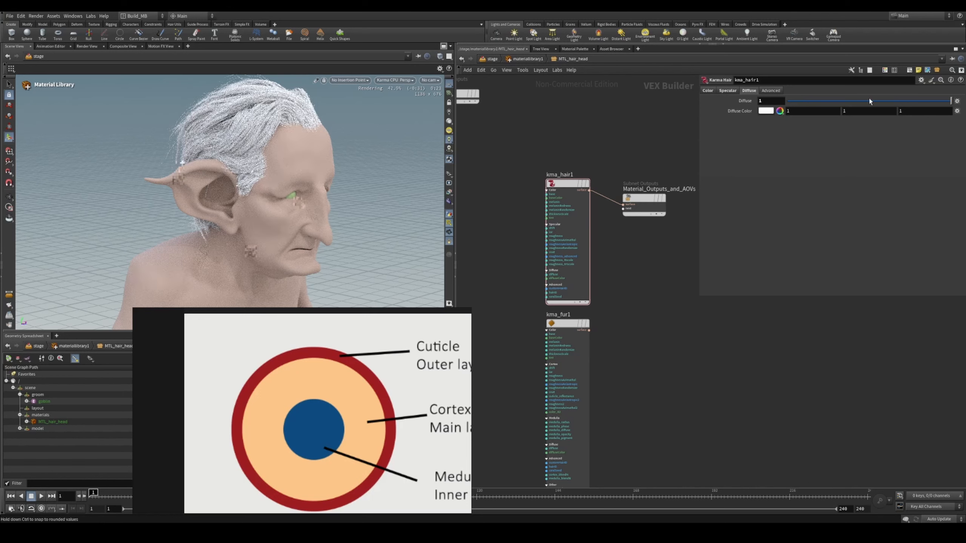
left_click_drag(870, 98, 663, 106)
- Turn on Custom Hair ID for kma_hair1 to examine the Hair ID and Random Seed parameters, and turn it off again
left_click(771, 91)
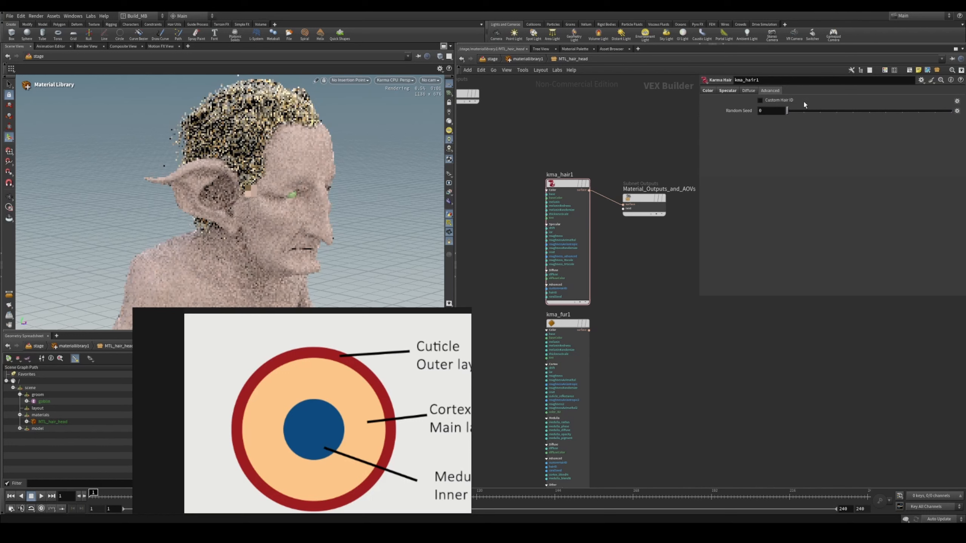
left_click_drag(805, 108, 784, 114)
left_click(760, 100)
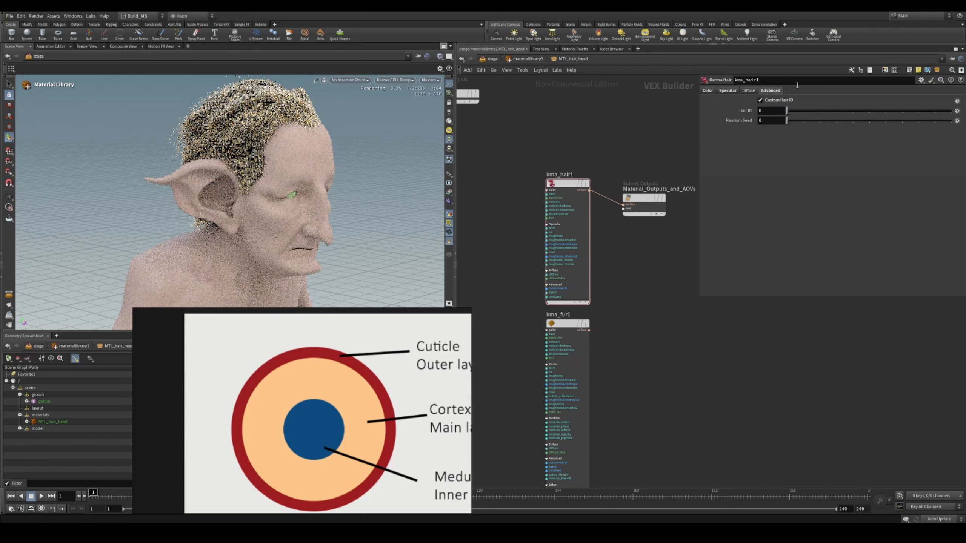
middle_click_drag(534, 214, 554, 215)
scroll(528, 303, "up", 3)
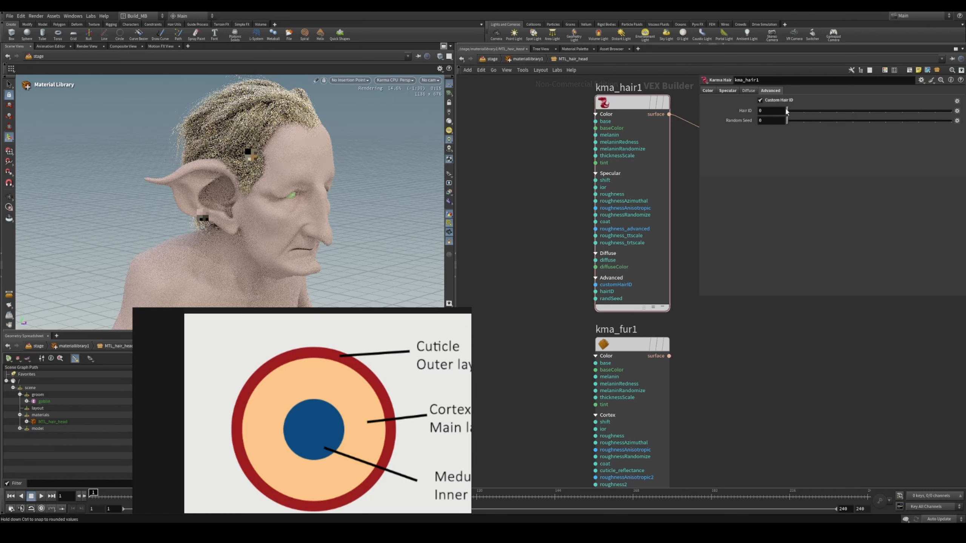
left_click(727, 91)
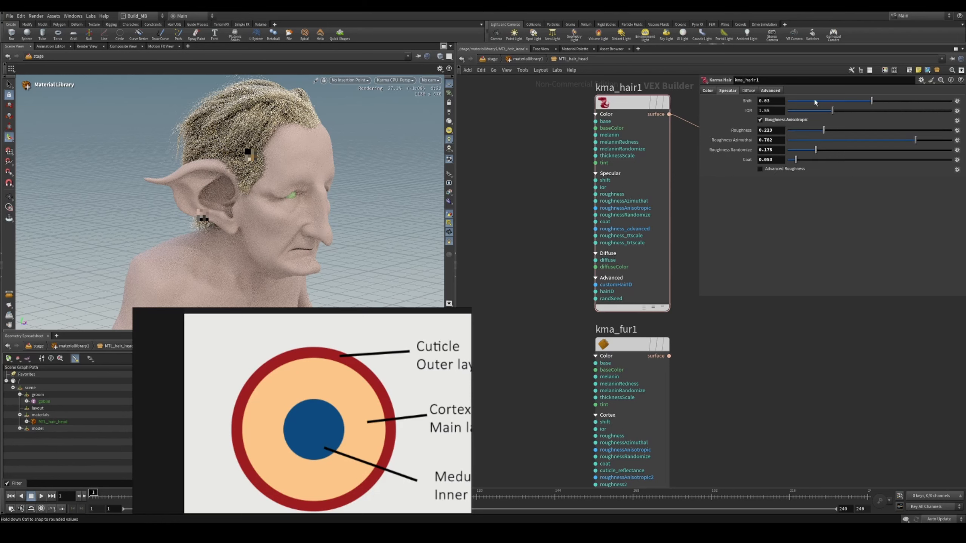
left_click(776, 91)
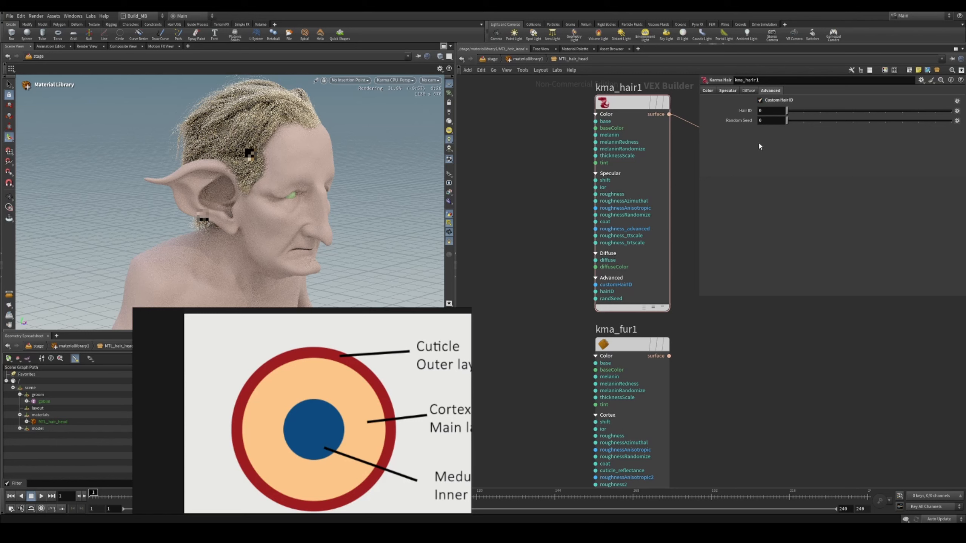
left_click(772, 100)
left_click(708, 91)
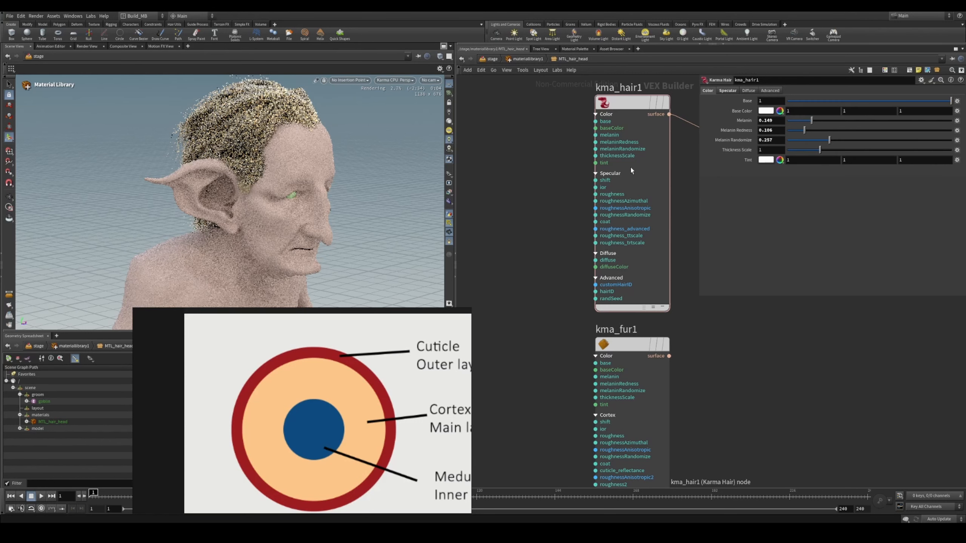
middle_click_drag(561, 133, 525, 179)
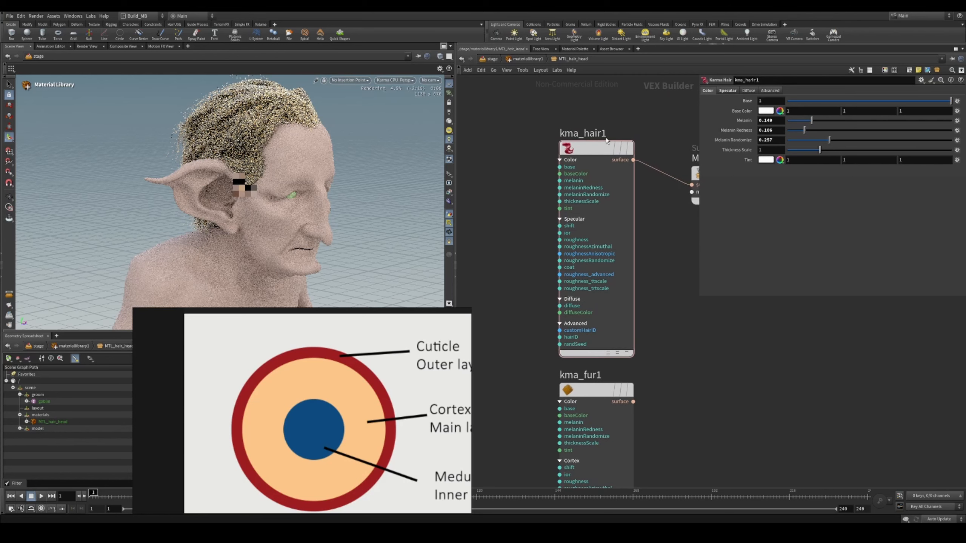
- Move the kma_fur1 node level with the Material_Outputs_and_AOVs node's surface input
mouse_move(595, 155)
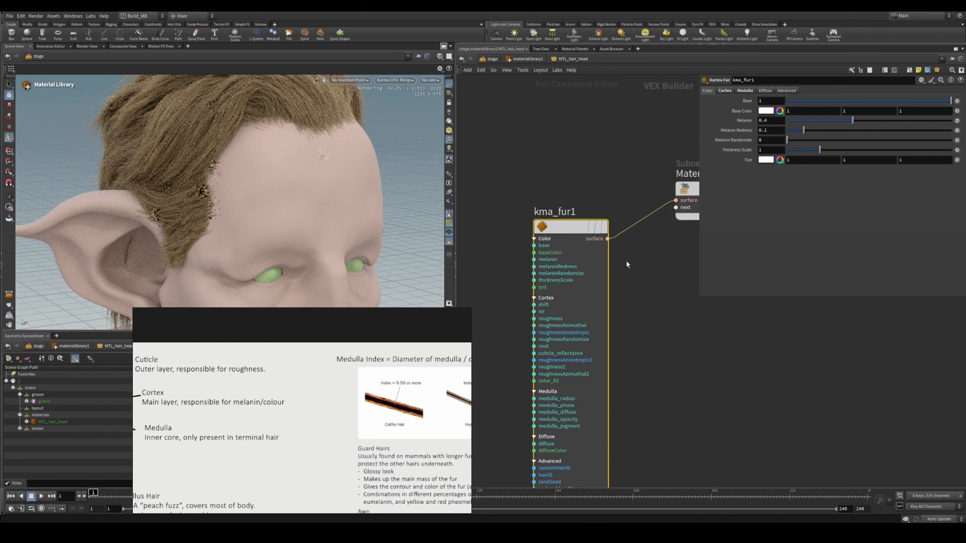
left_click_drag(570, 228, 567, 276)
middle_click_drag(572, 182, 559, 152)
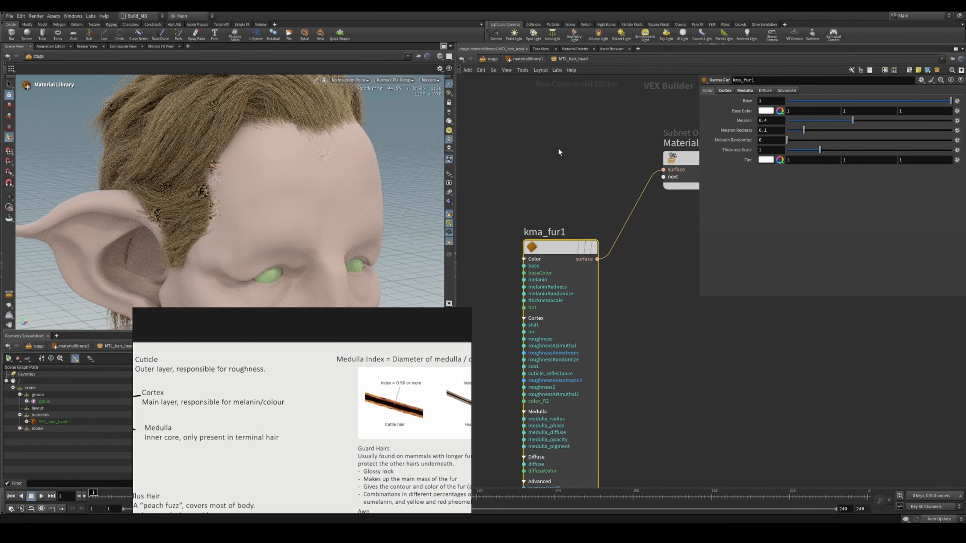
left_click_drag(567, 256, 567, 166)
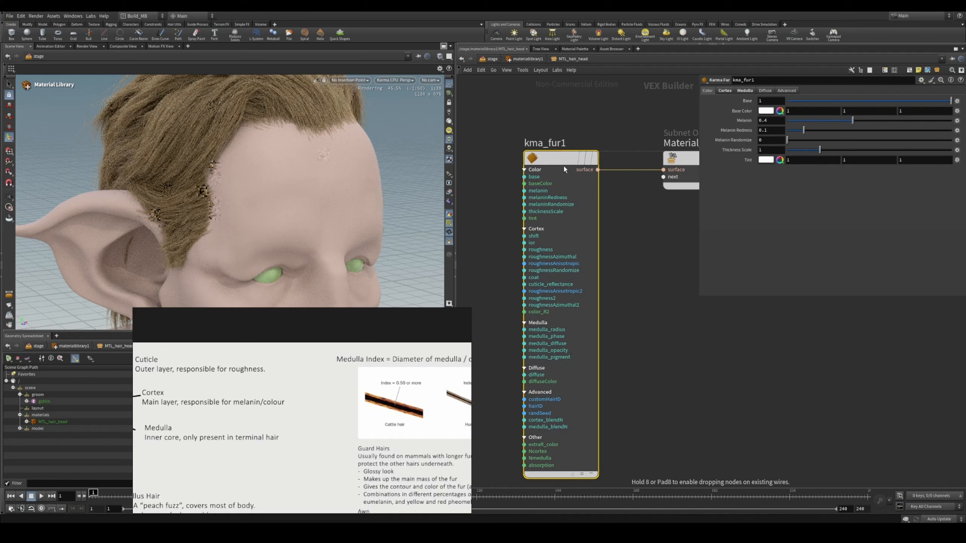
middle_click_drag(618, 233, 604, 297)
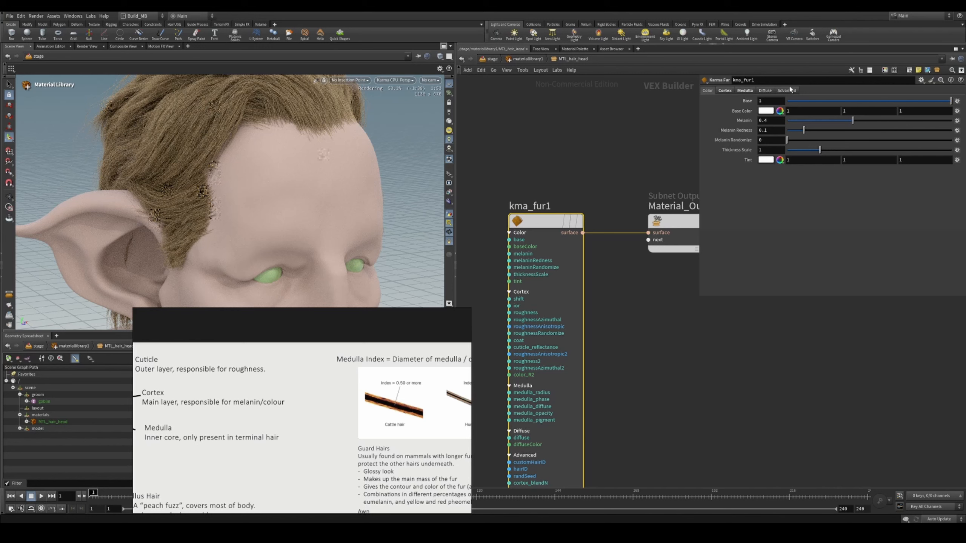
- Consult the cuticle layer in the hair diagram, try kma_fur1's Cuticle Reflectance at 0.602, and set it to 1.057
left_click(726, 91)
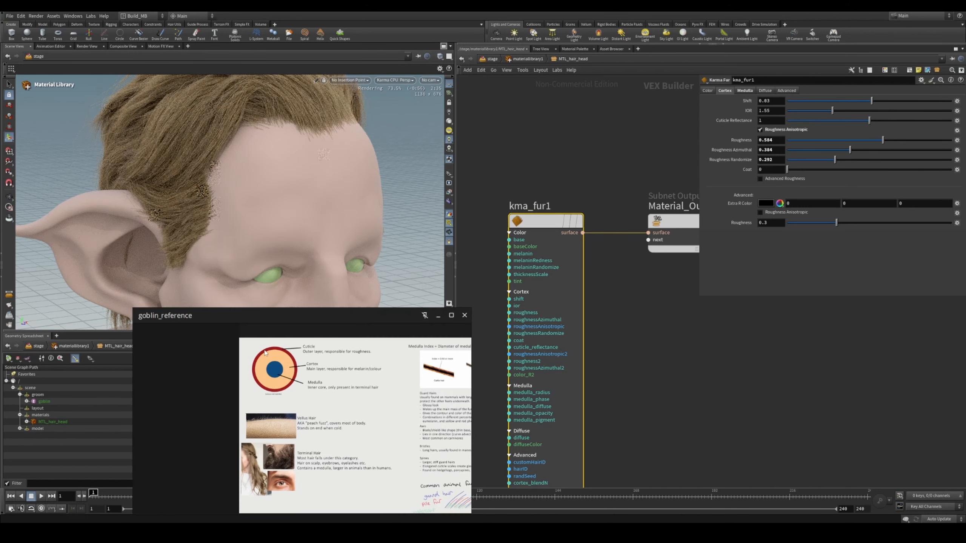
scroll(269, 359, "up", 5)
middle_click_drag(297, 359, 286, 384)
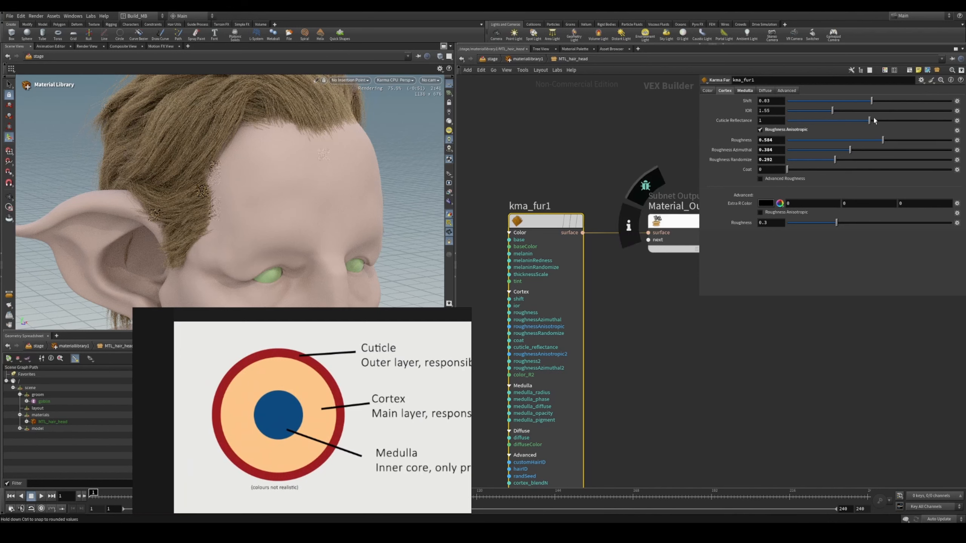
left_click_drag(851, 123, 837, 121)
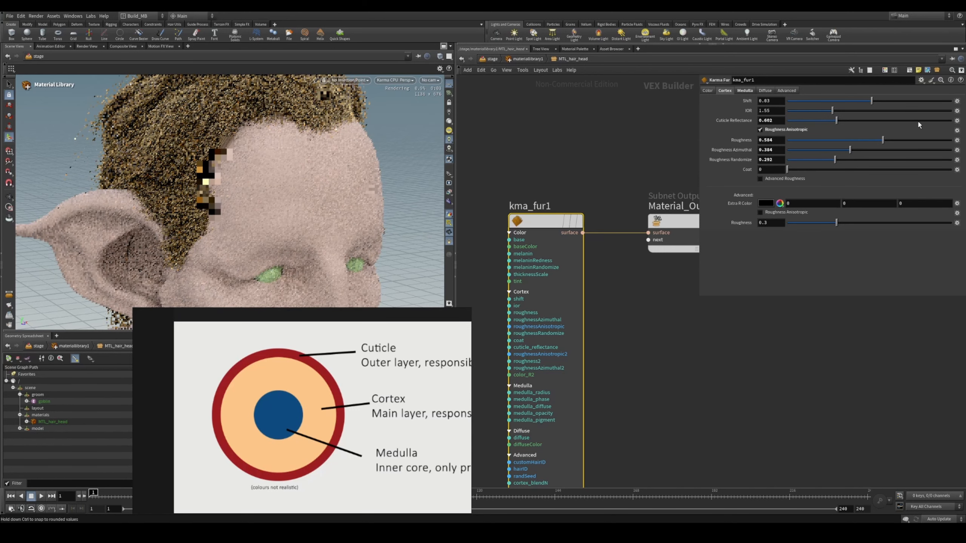
left_click_drag(918, 121, 874, 122)
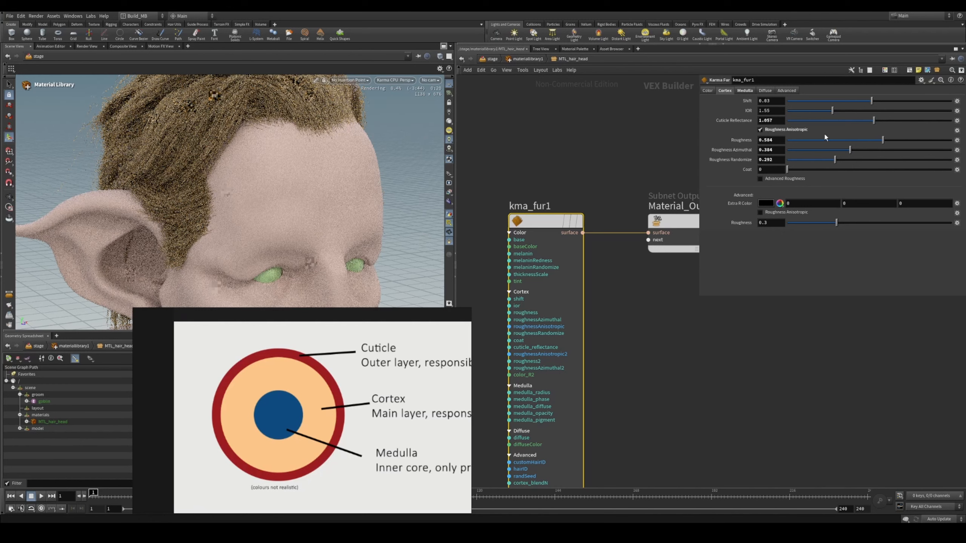
- Set kma_fur1's Cuticle Reflectance to 1.214
left_click_drag(871, 121, 888, 121)
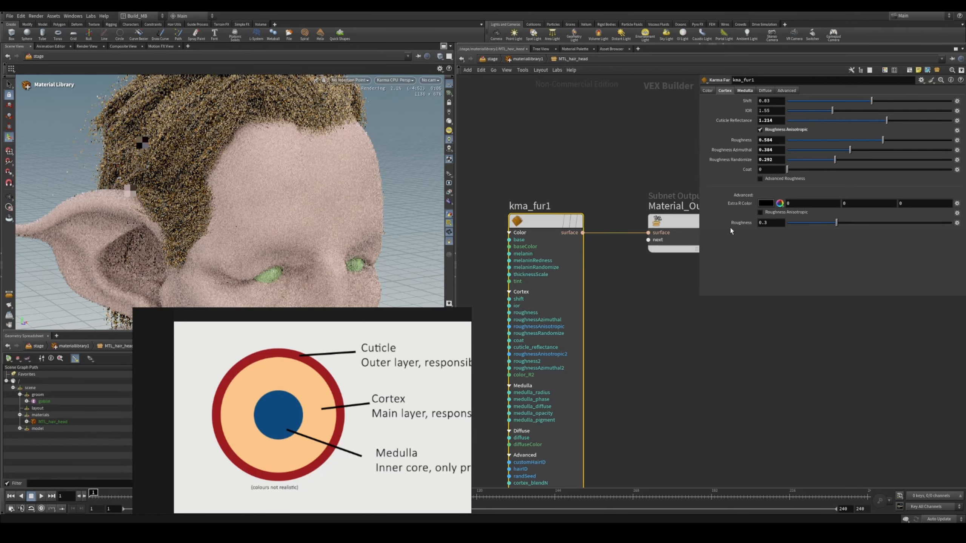
mouse_move(738, 228)
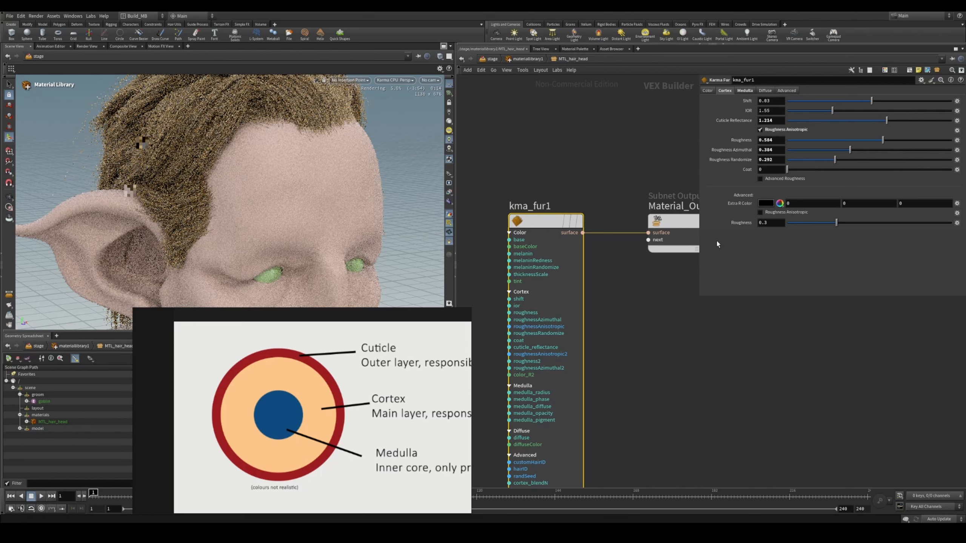
- Consult the medulla index comparison of cattle and human hair, and set kma_fur1's Medulla Radius to 0.297
left_click(744, 91)
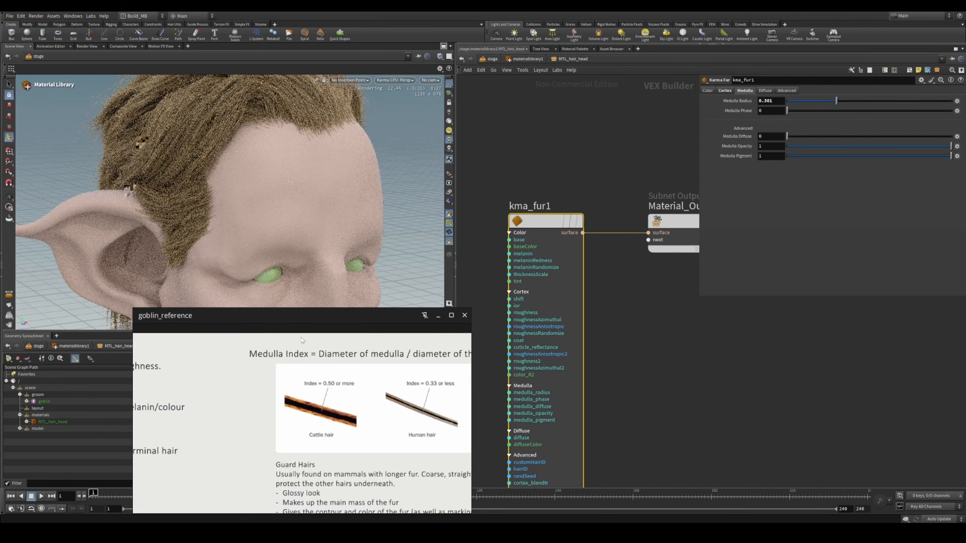
middle_click_drag(356, 363, 276, 378)
middle_click_drag(214, 389, 230, 386)
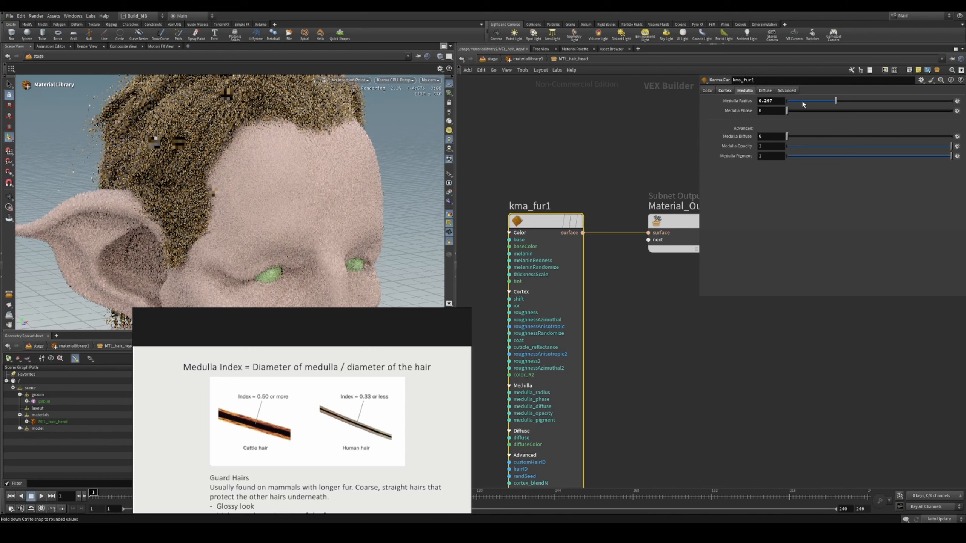
scroll(608, 173, "down", 3)
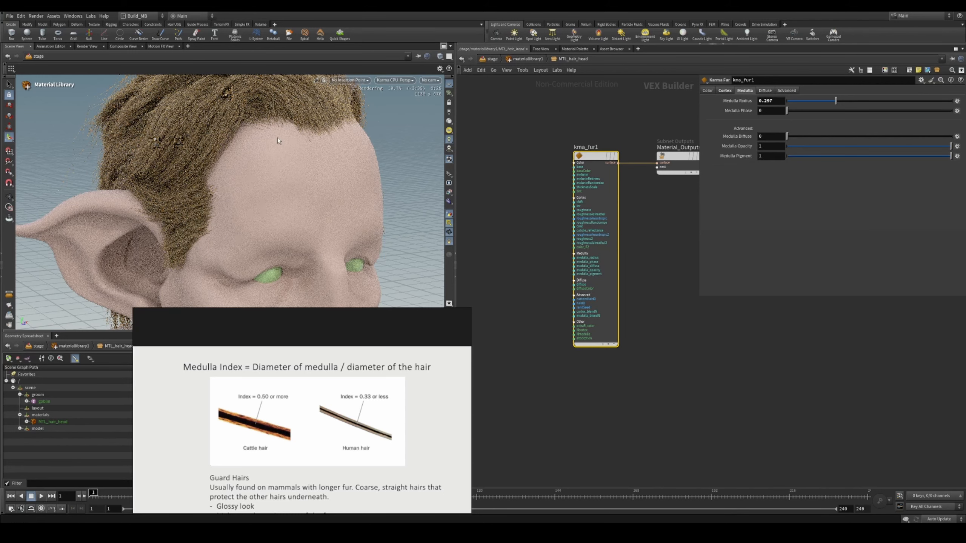
- Try low and negative Medulla Phase values on kma_fur1, settle on 0.639, and set Medulla Diffuse to 0.26
left_click_drag(796, 110, 803, 110)
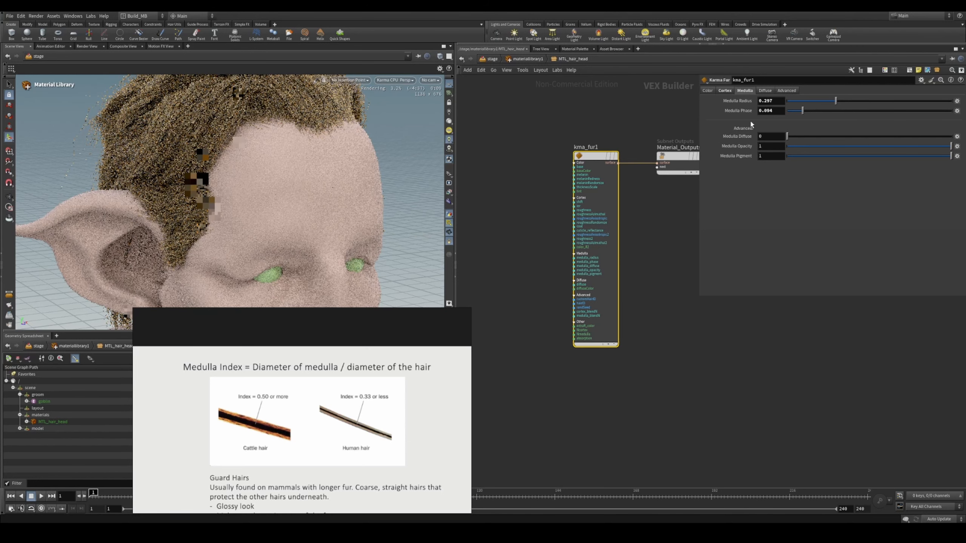
middle_click_drag(760, 111, 751, 111)
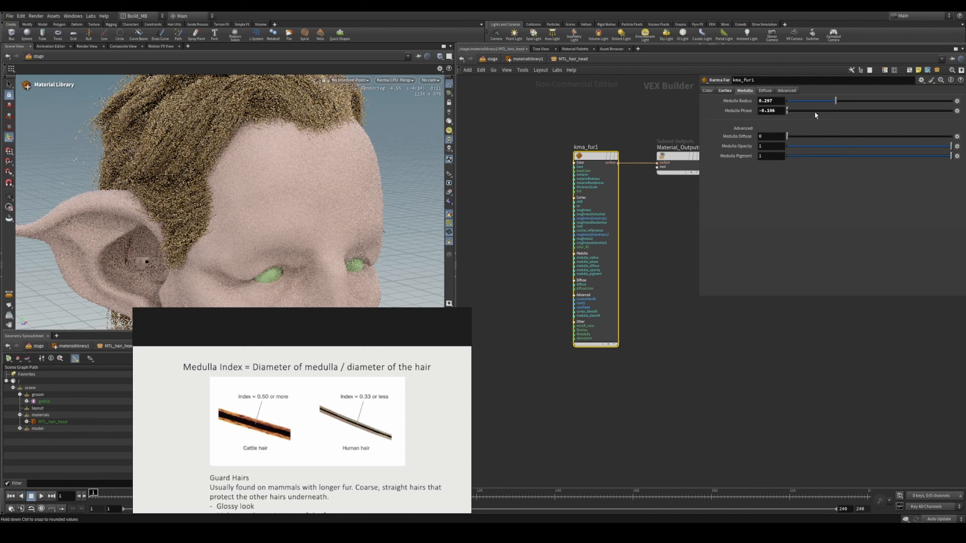
left_click_drag(815, 111, 892, 111)
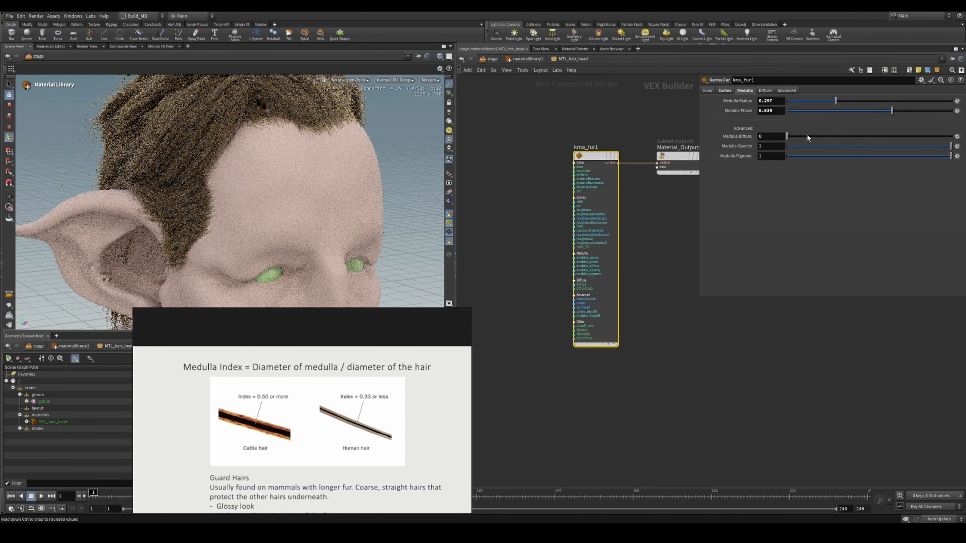
left_click(830, 136)
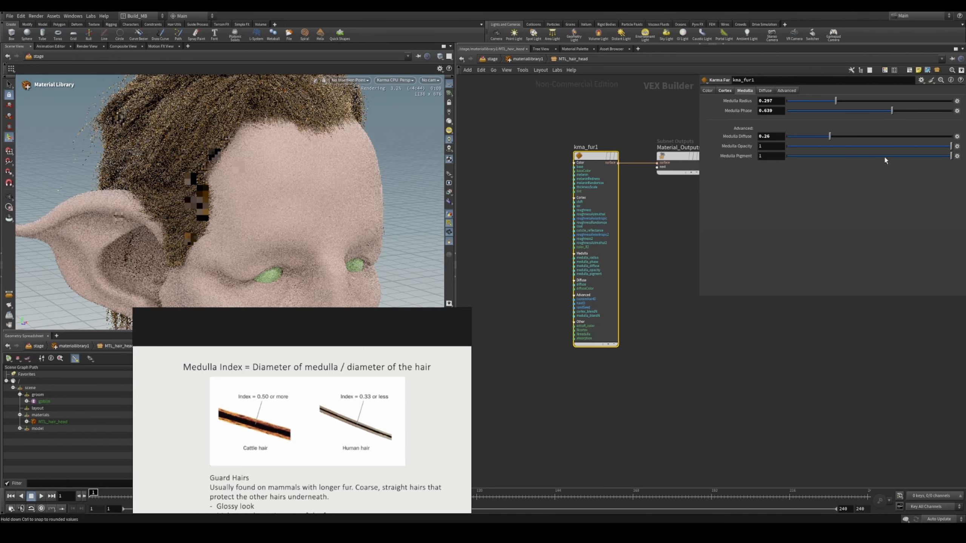
- Try Medulla Pigment near 0 and set it to 0.943, then try a lower Medulla Opacity and return it to 1
left_click(789, 155)
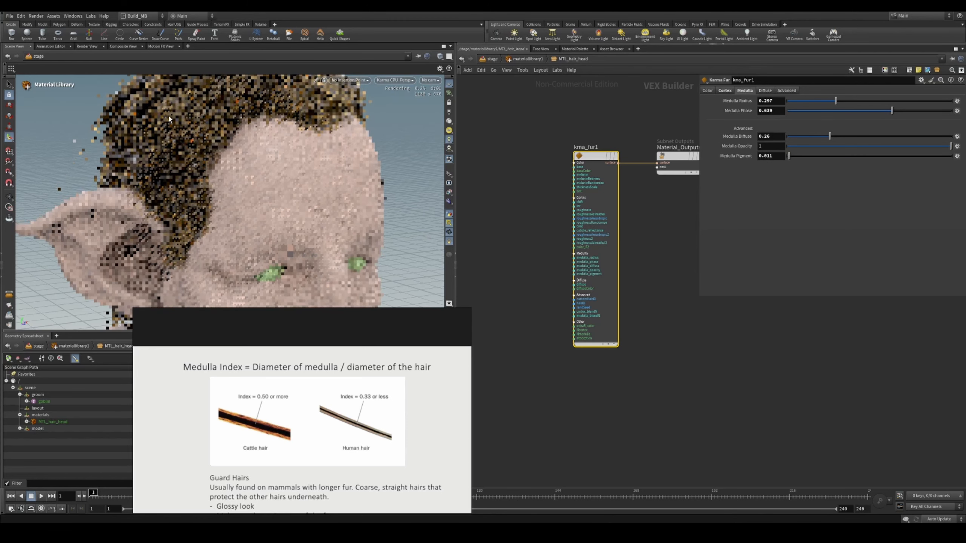
left_click(951, 156)
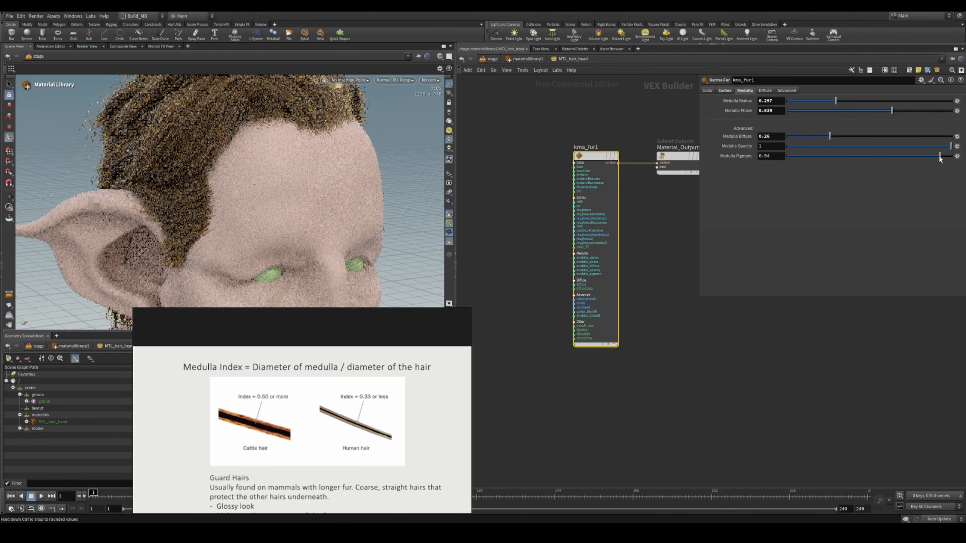
left_click_drag(951, 156, 942, 161)
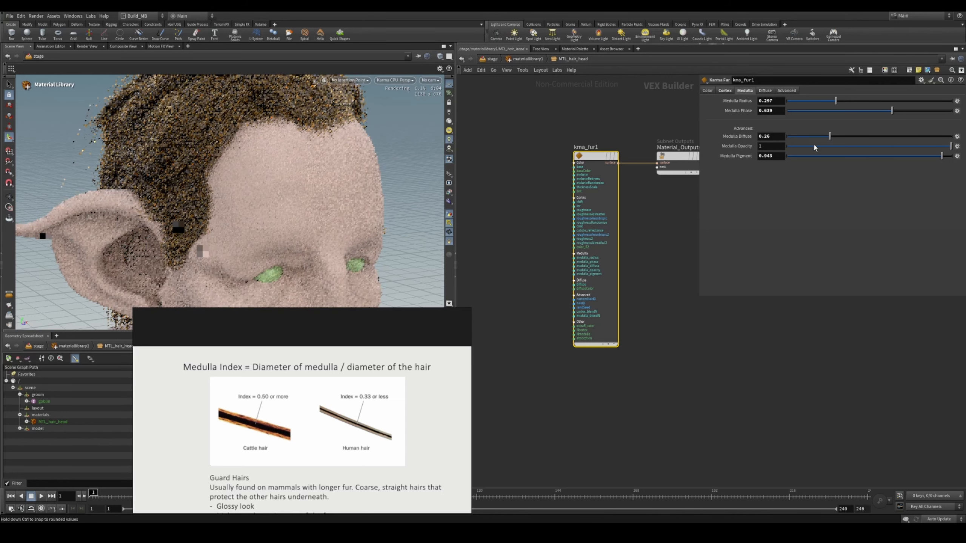
left_click_drag(869, 147, 952, 146)
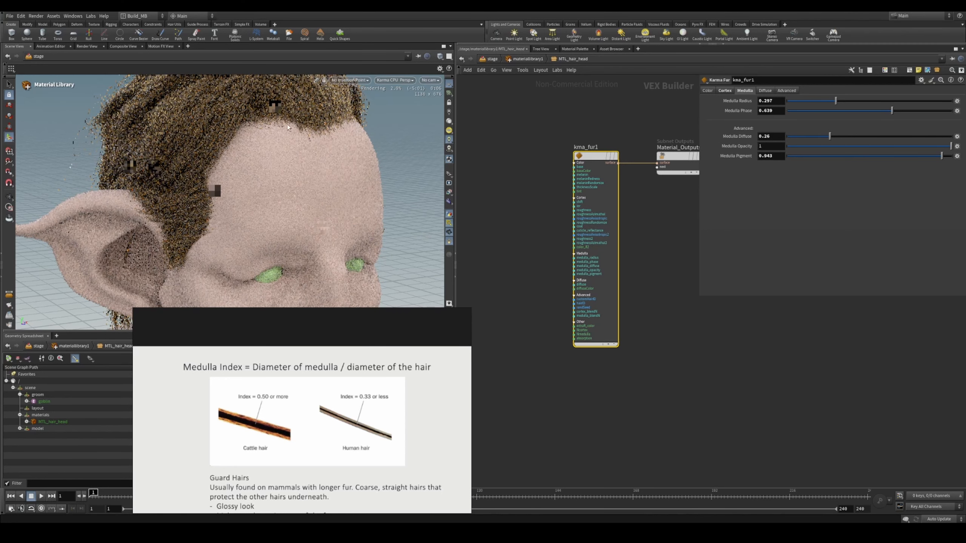
- Try a Diffuse value of 0.097 on kma_fur1, and return it to 0
left_click(766, 90)
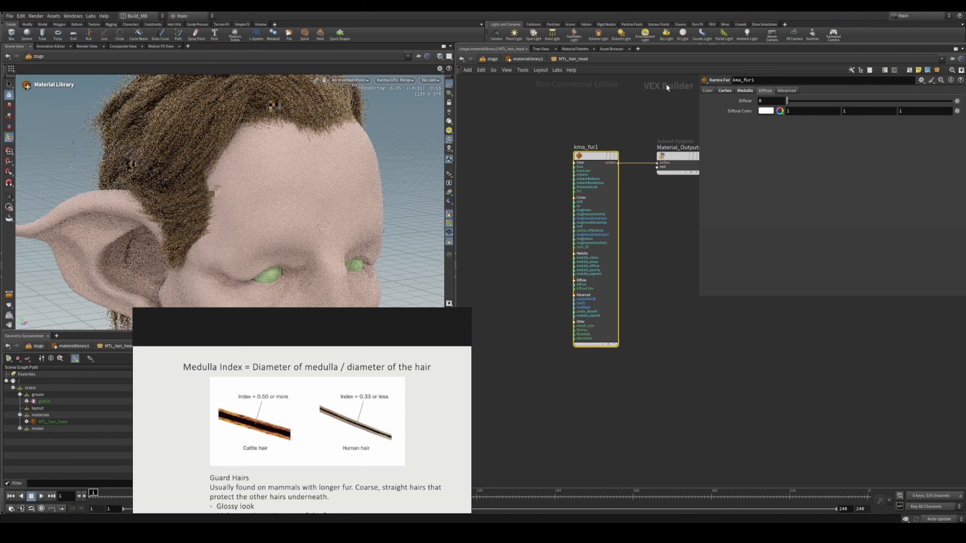
left_click(803, 102)
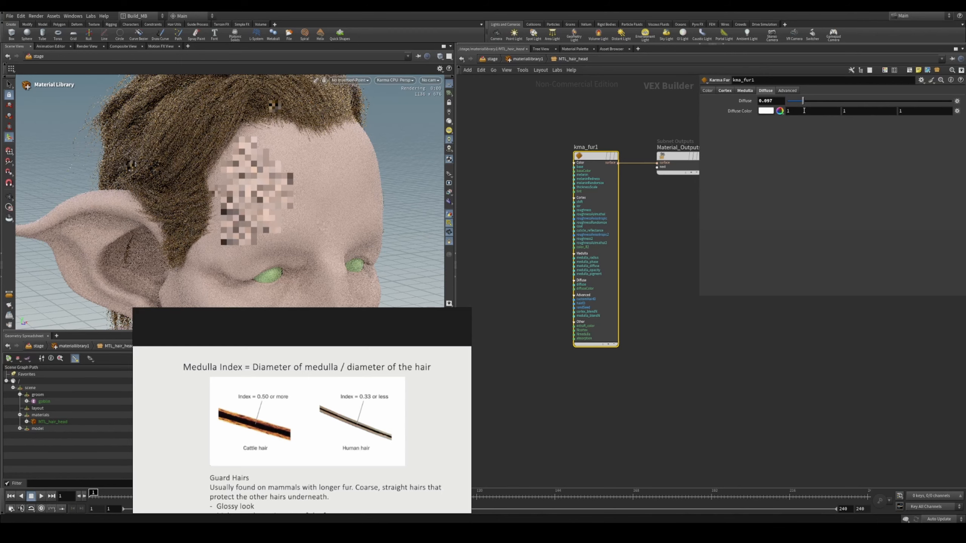
left_click_drag(792, 102, 786, 102)
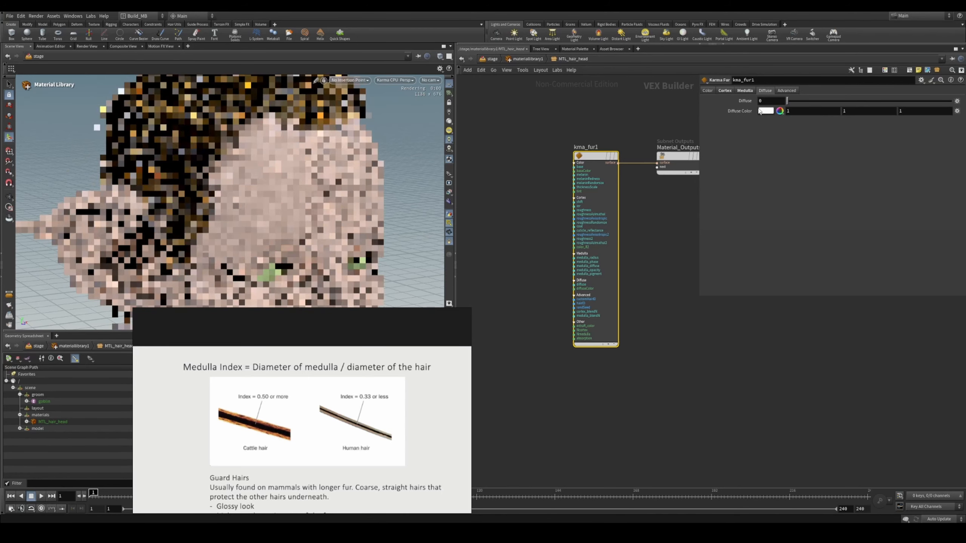
left_click_drag(172, 141, 172, 157)
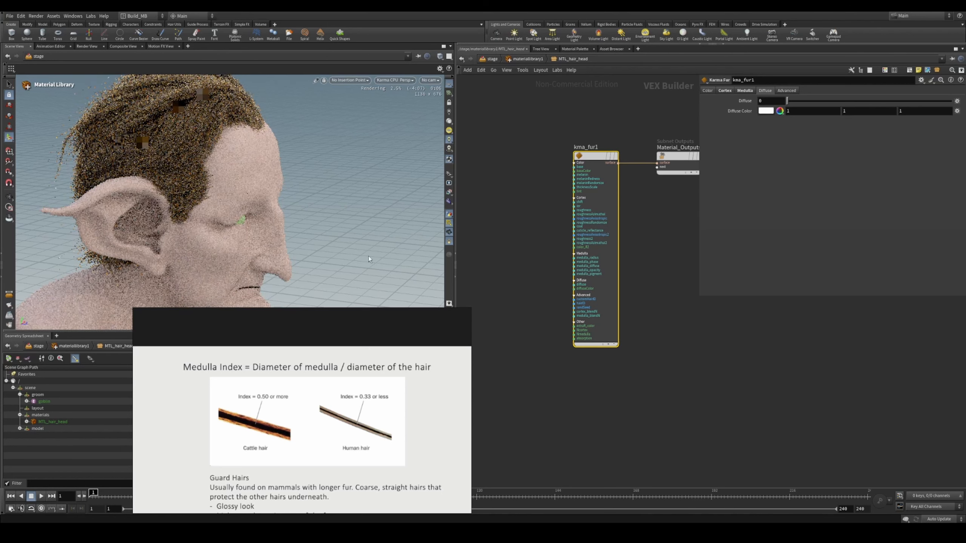
mouse_move(786, 100)
left_mouse_down()
mouse_move(818, 101)
mouse_move(784, 102)
left_mouse_up()
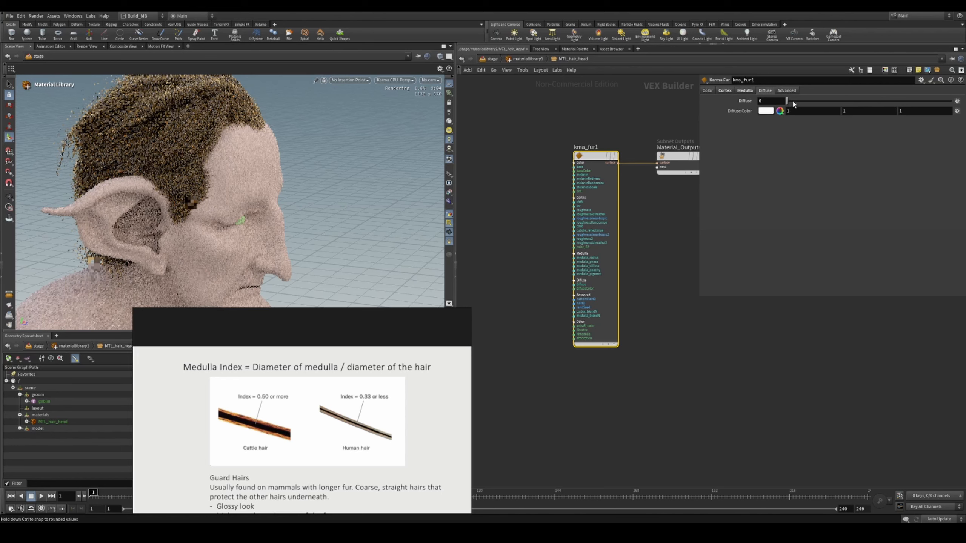
left_click(786, 91)
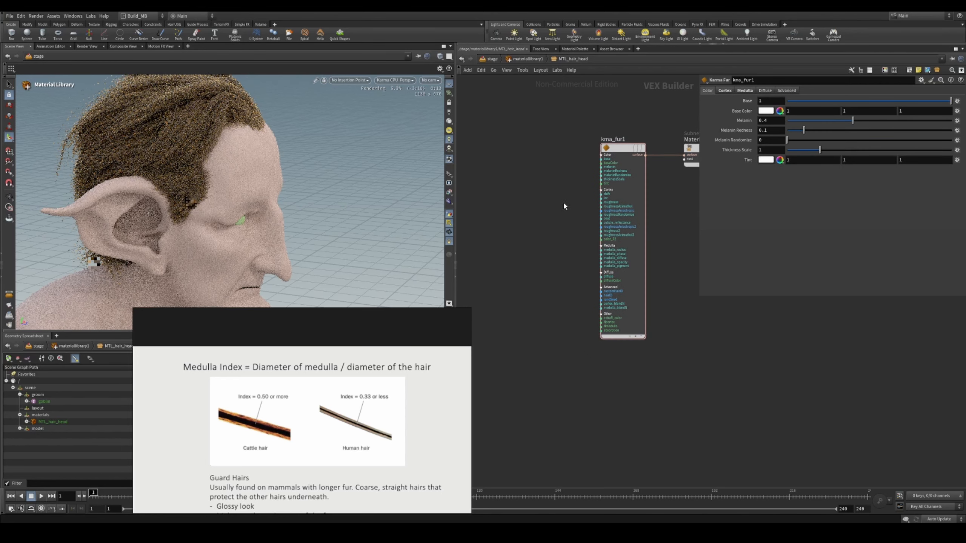
- Add a MtlX Geometry Property Value node beside kma_fur1 and set its Geomprop to curveu
middle_click_drag(505, 206, 516, 212)
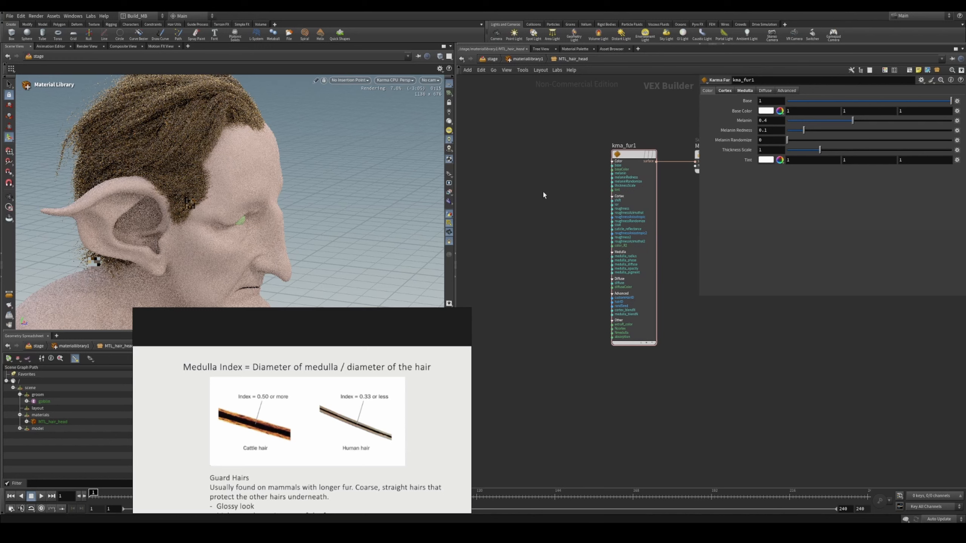
key("Tab")
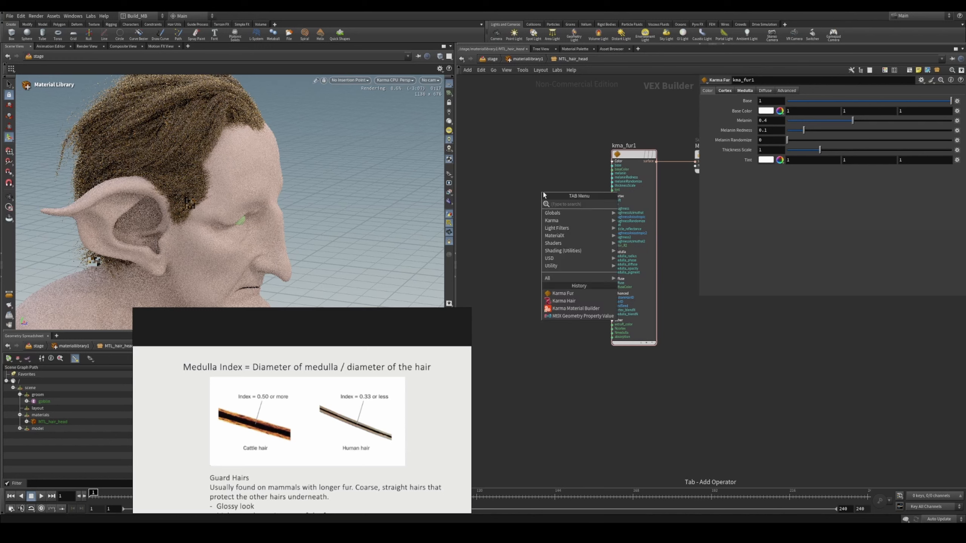
type("geo")
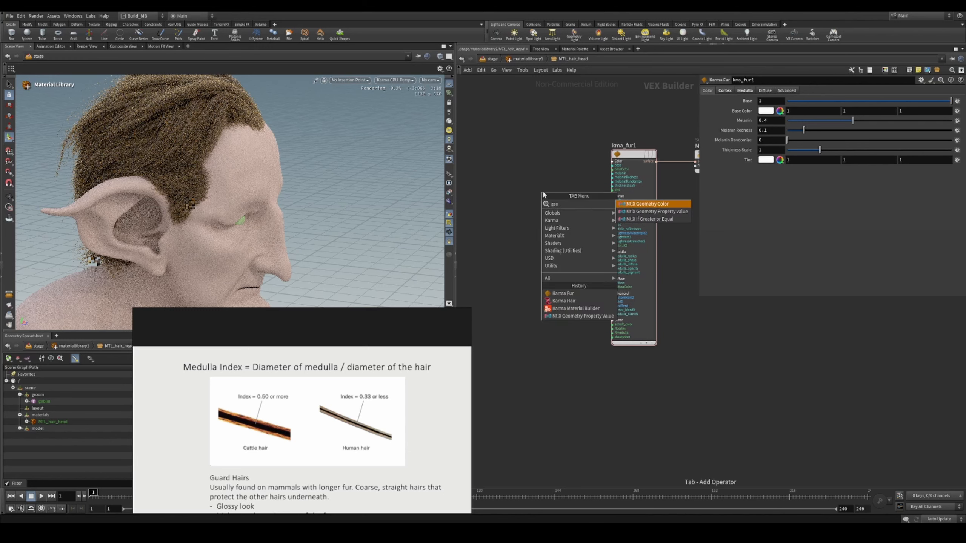
type(" prop")
key("Return")
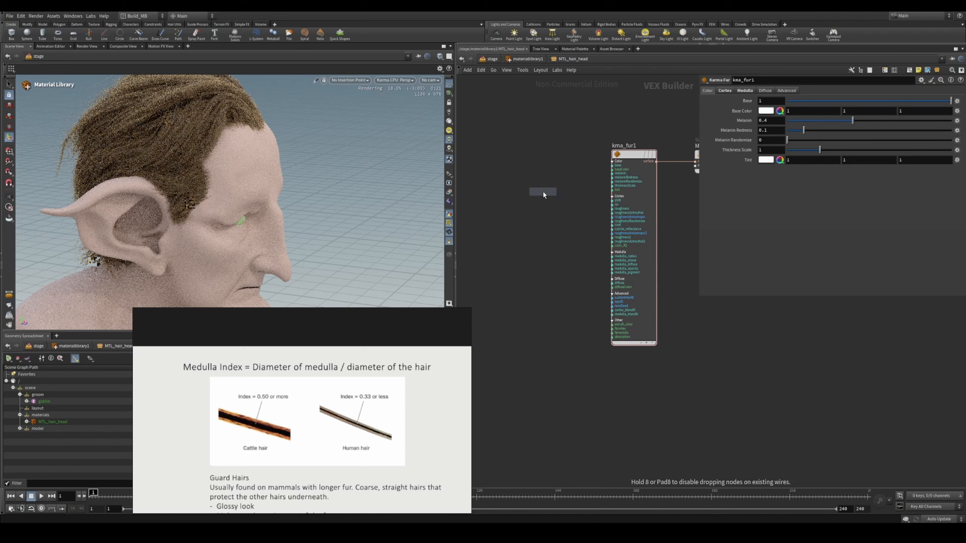
left_click(544, 192)
left_click(793, 100)
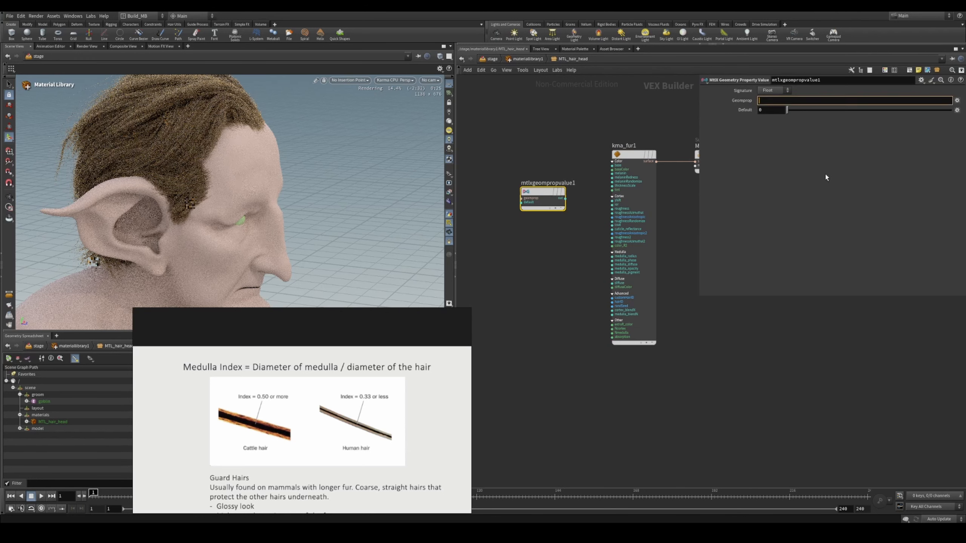
type("curveu")
key("Return")
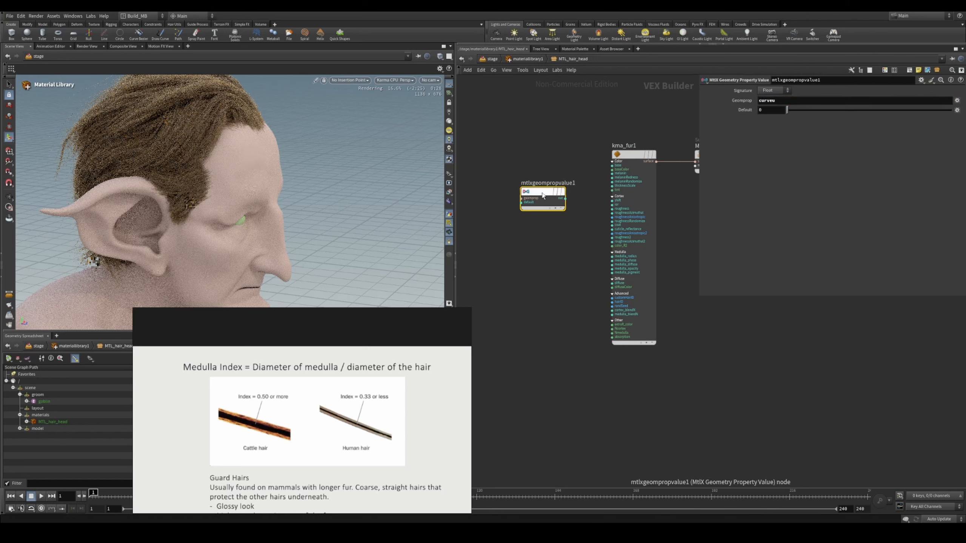
- Connect mtlxgeompropvalue1's output to the melanin input of kma_fur1 and inspect the hair from root to tip
left_click_drag(542, 191, 602, 176)
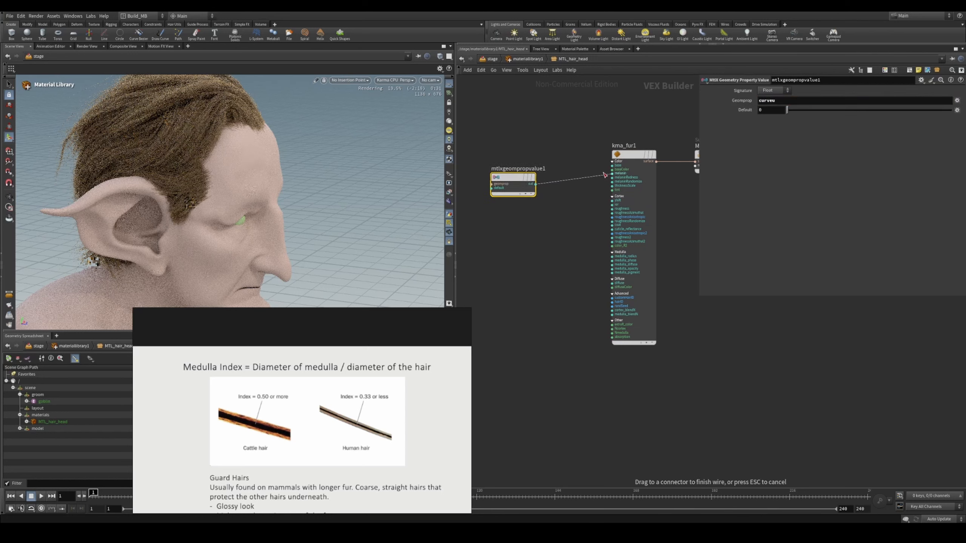
left_click(560, 235)
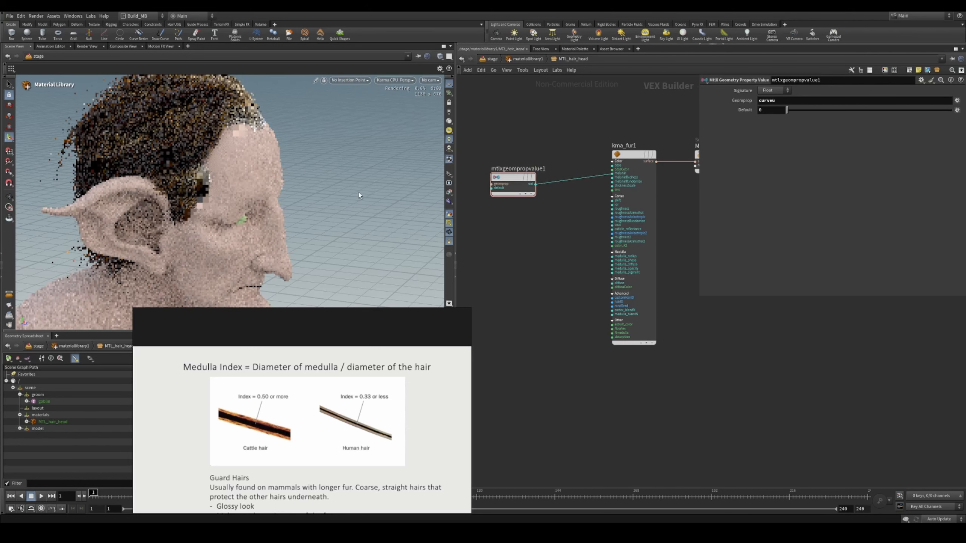
key("Escape")
left_click_drag(291, 121, 291, 175, "alt")
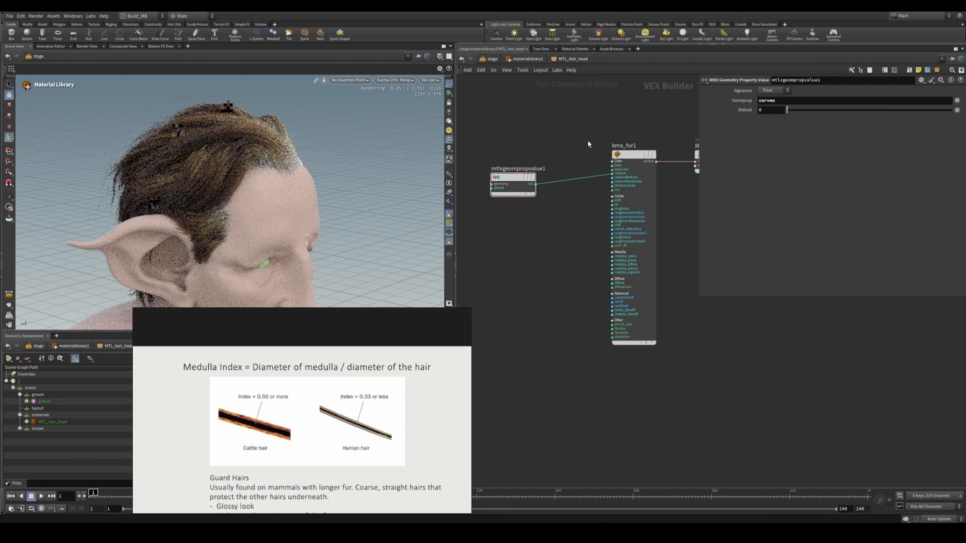
- Reposition the mtlxgeompropvalue1 node and change its Geomprop to tightness
left_click_drag(518, 181, 538, 157)
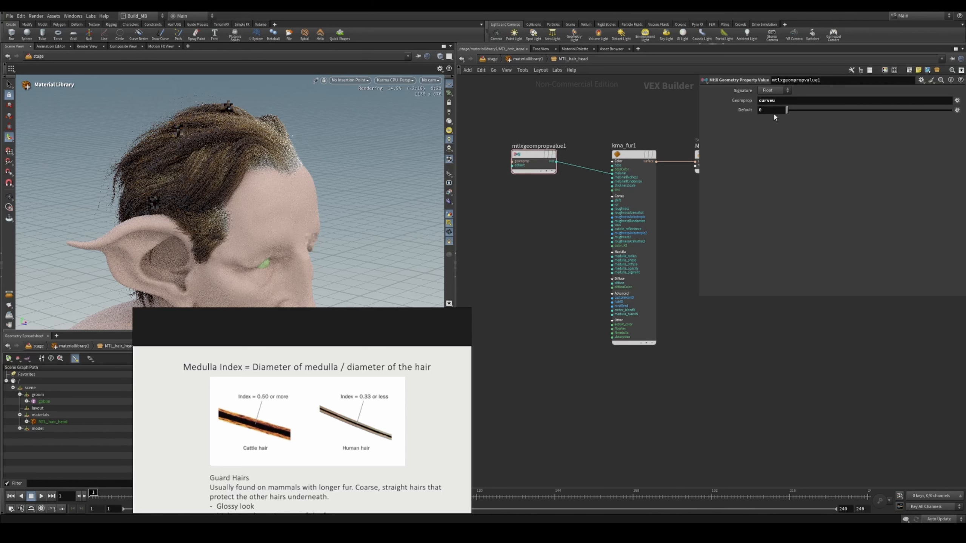
left_click(800, 101)
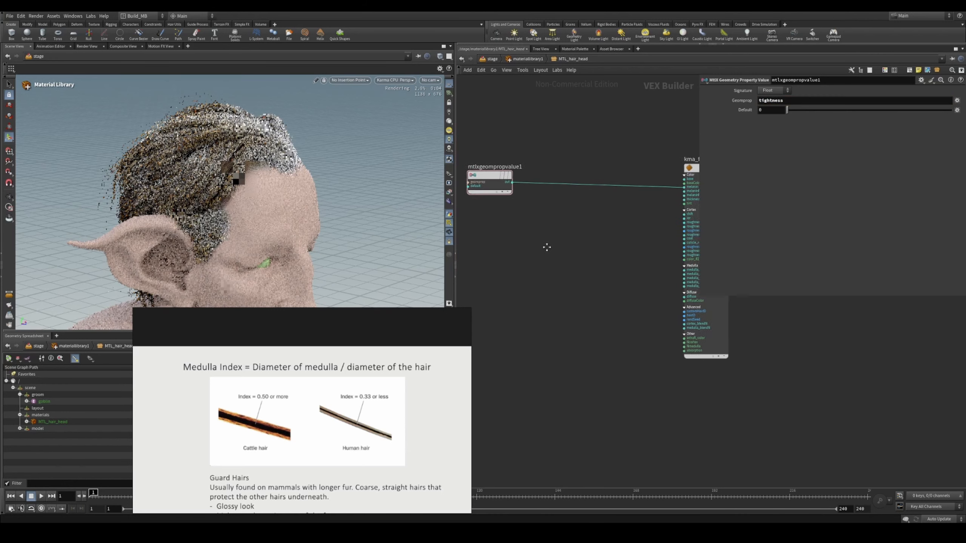
left_click_drag(503, 182, 505, 192)
- Insert a MtlX Remap node between mtlxgeompropvalue1 and kma_fur1's melanin input, and try its Outlow at 0.25
key("Tab")
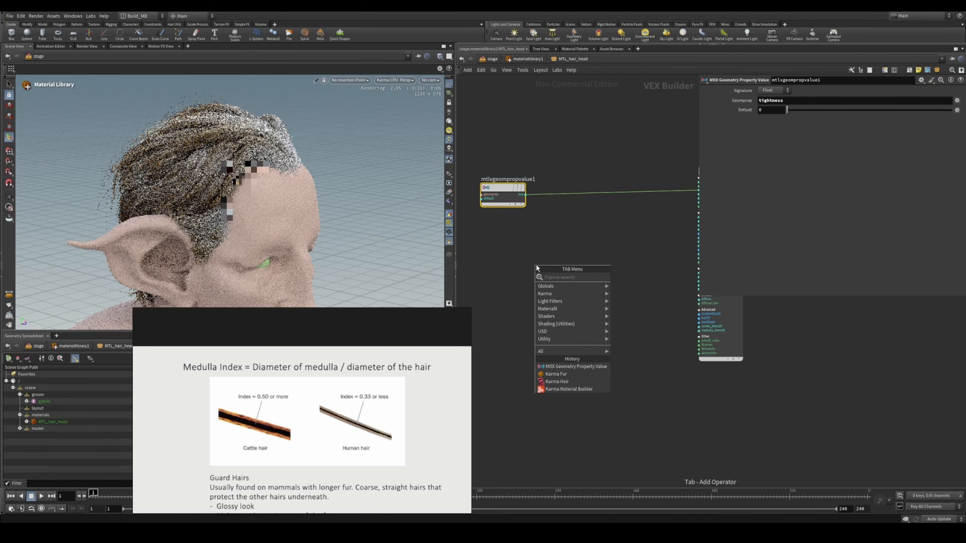
type("ram")
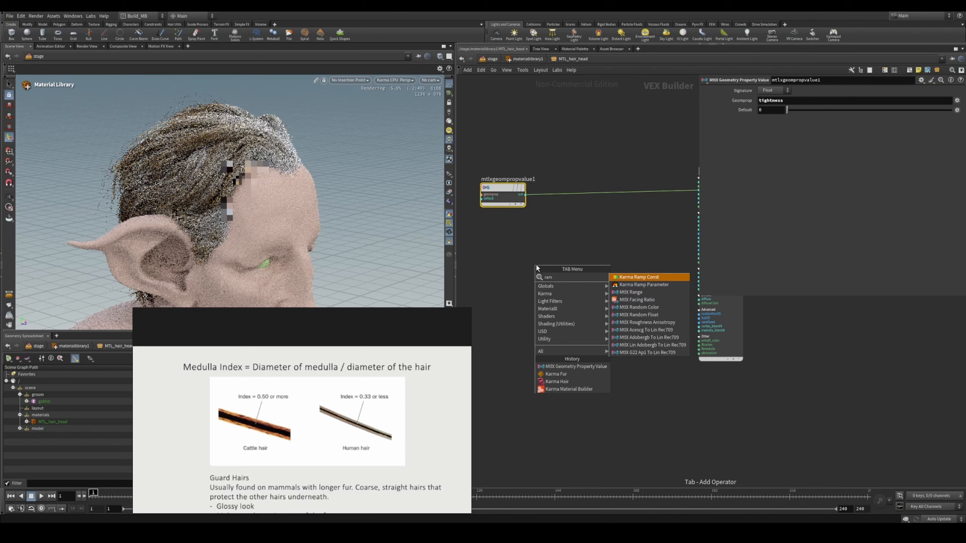
key("Return")
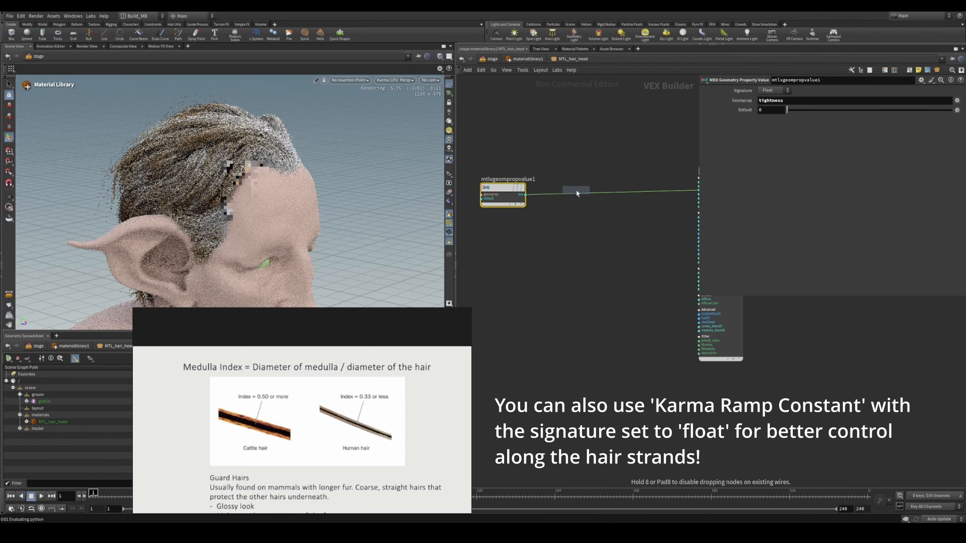
left_click(577, 192)
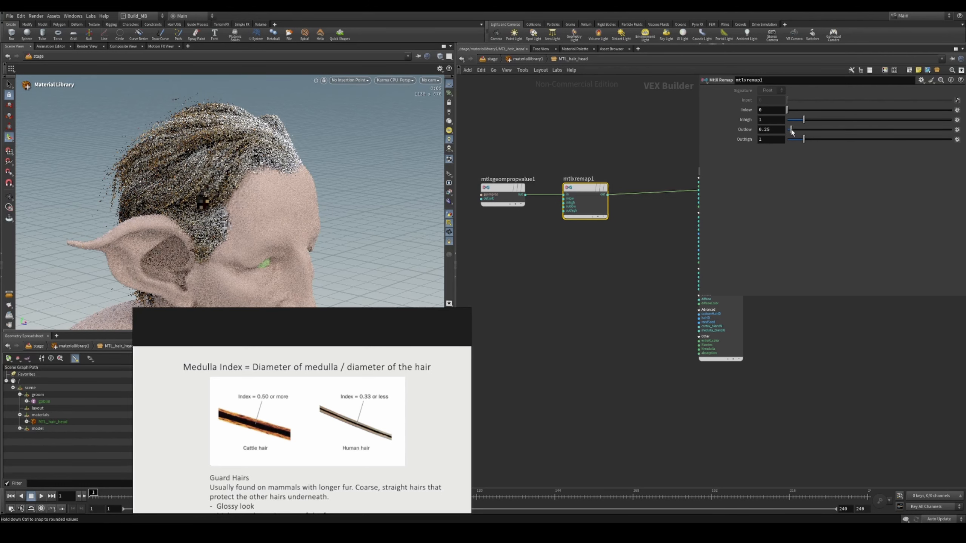
left_click_drag(791, 131, 801, 139)
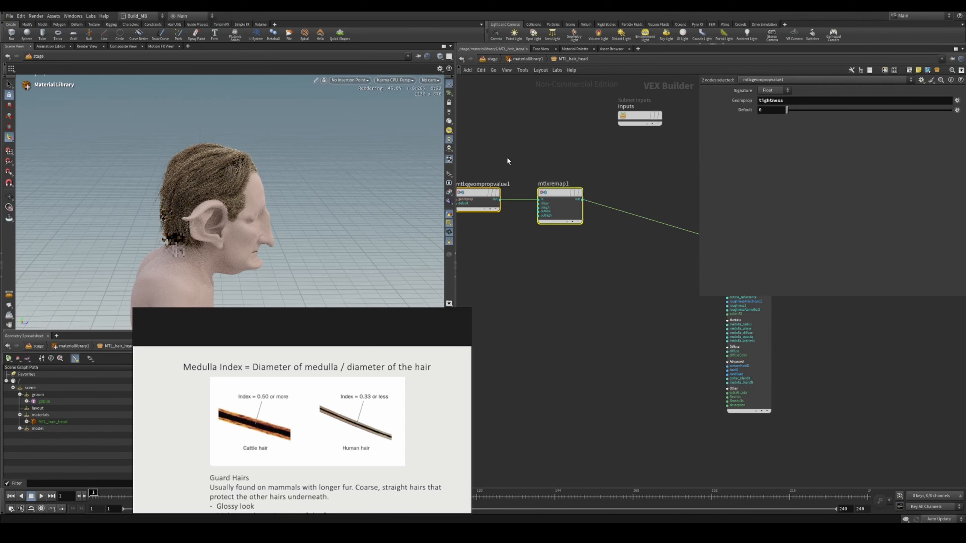
- Duplicate mtlxgeompropvalue1 below the original, set the copy's Geomprop to backOfHead, and line it up beneath the original
middle_click_drag(625, 149, 677, 160)
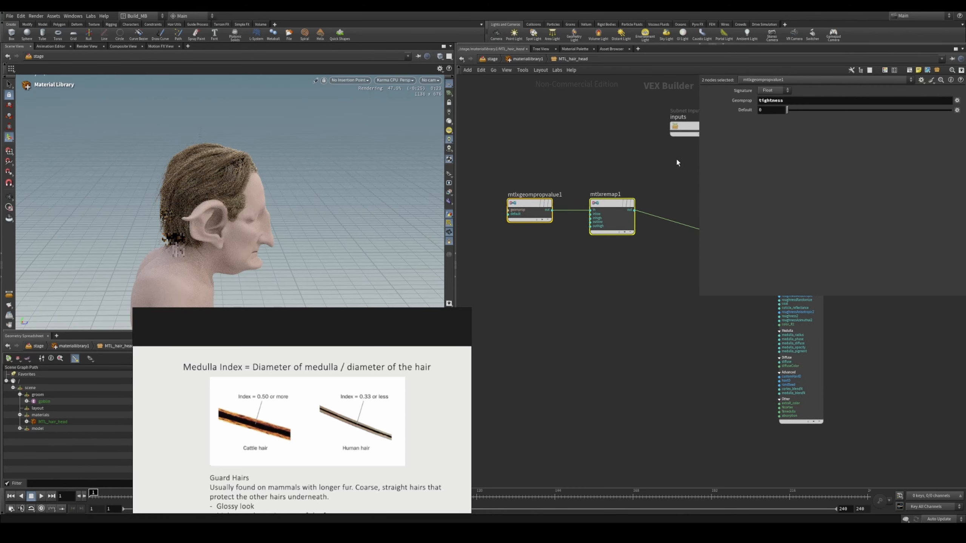
middle_click_drag(596, 291, 574, 308)
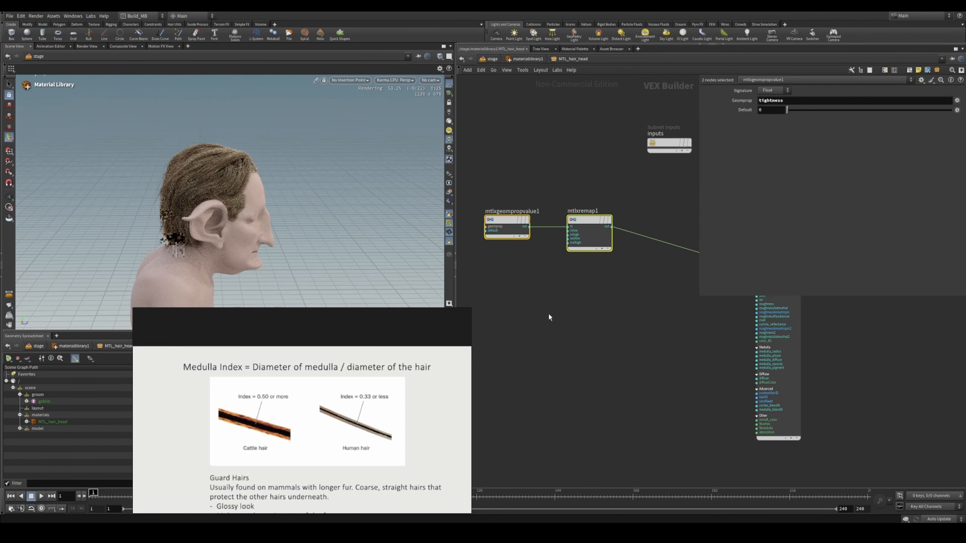
left_click(507, 227)
left_click_drag(507, 227, 517, 332, "alt")
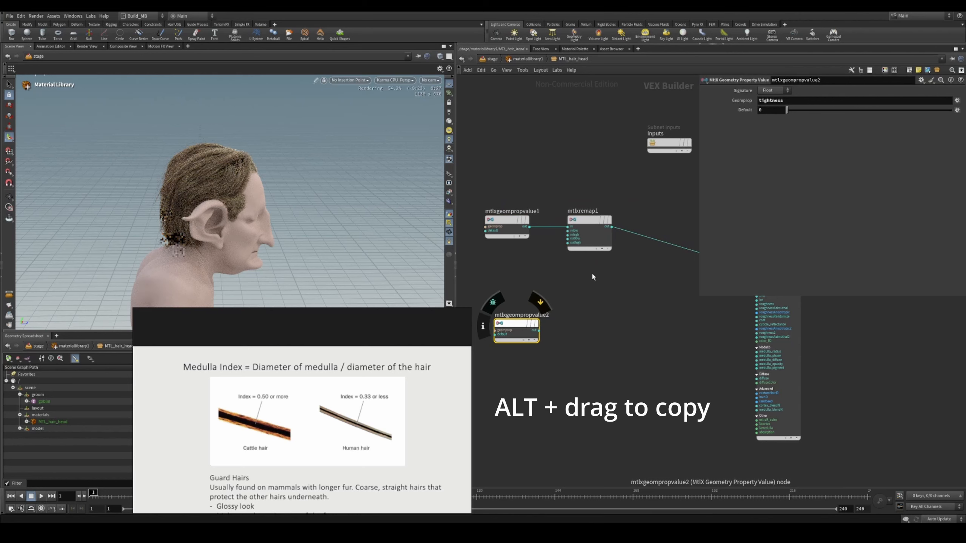
left_click_drag(790, 101, 469, 123)
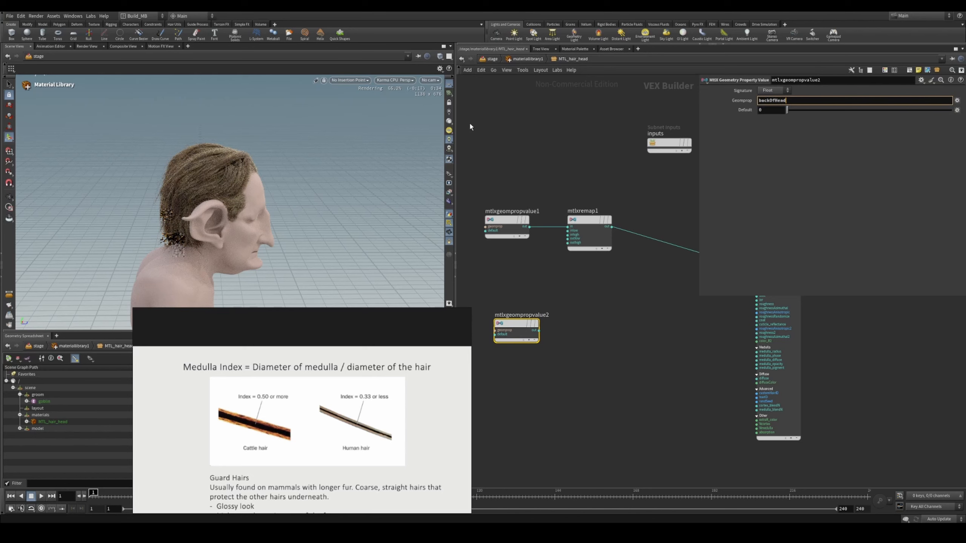
key("Return")
left_click_drag(517, 332, 507, 319)
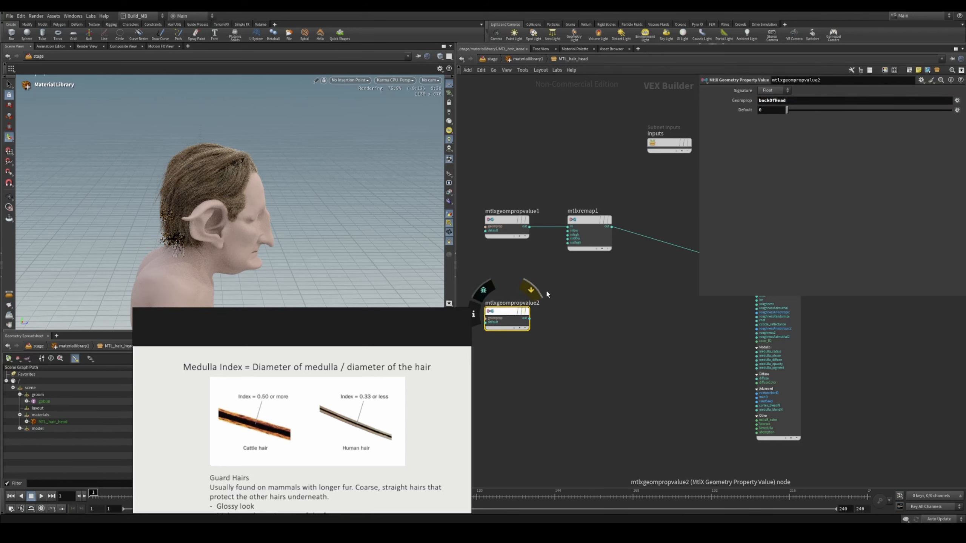
- Duplicate mtlxremap1 beside mtlxgeompropvalue2 and connect that node's output to the copy's input
left_click_drag(591, 224, 529, 316, "alt")
left_click(529, 317)
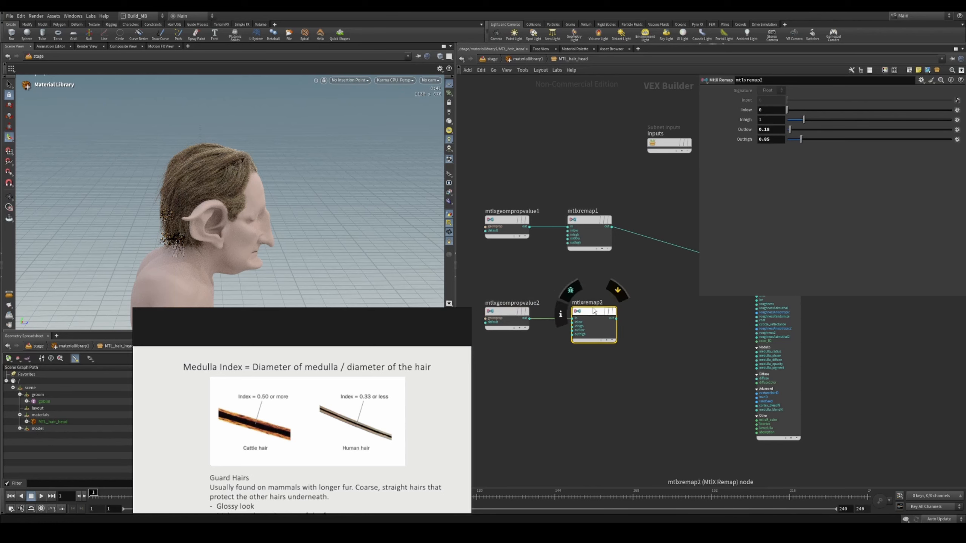
left_click_drag(593, 311, 584, 311)
- Combine mtlxremap1 and mtlxremap2 with a MtlX Add node feeding kma_fur1's melanin input, and inspect the hair
key("Tab")
type("add")
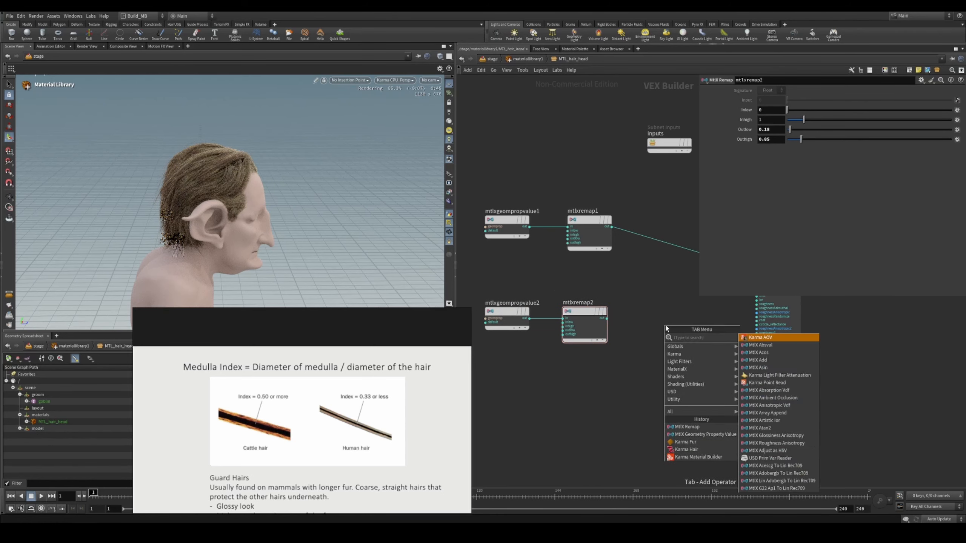
key("Return")
left_click(667, 327)
left_click_drag(666, 327, 611, 227)
left_click_drag(661, 293, 606, 319)
middle_click_drag(684, 295, 590, 302)
left_click_drag(597, 297, 662, 276)
middle_click_drag(580, 337, 654, 334)
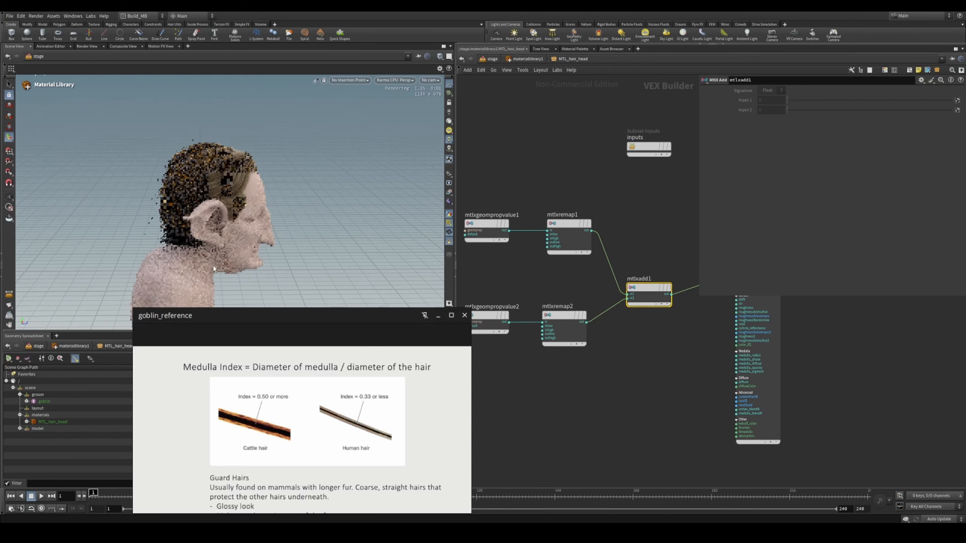
key("Escape")
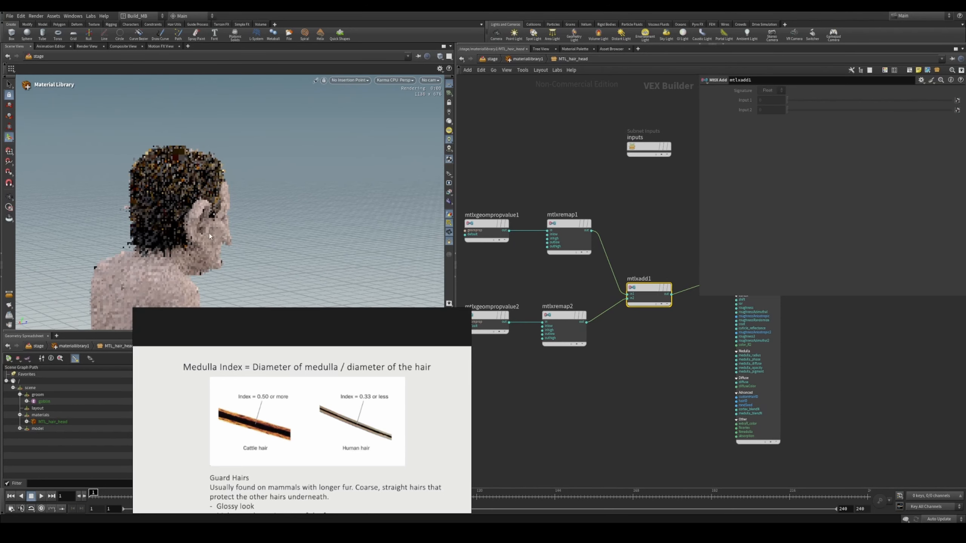
left_click_drag(208, 194, 162, 175)
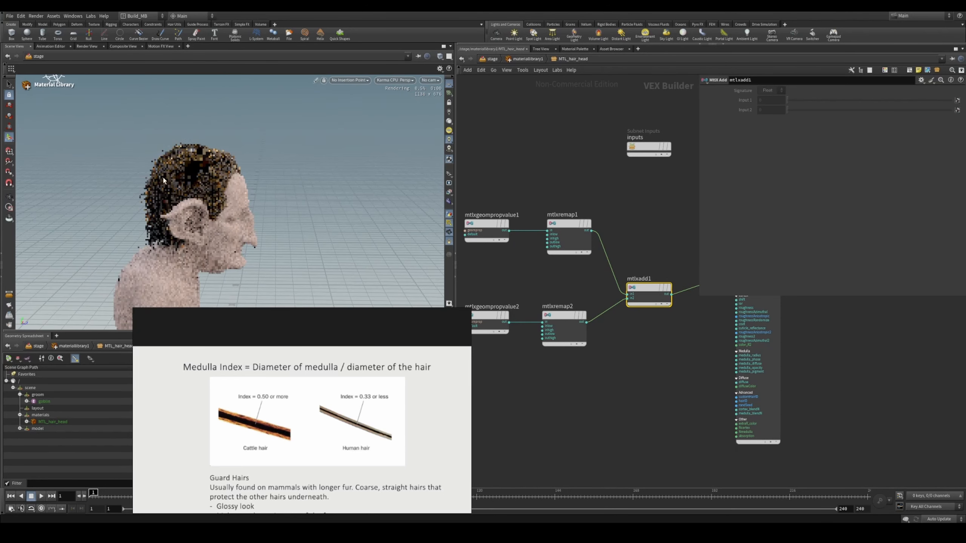
- Auto-arrange the two geometry property, two remap and add nodes, and move them as a group
scroll(679, 285, "down", 3)
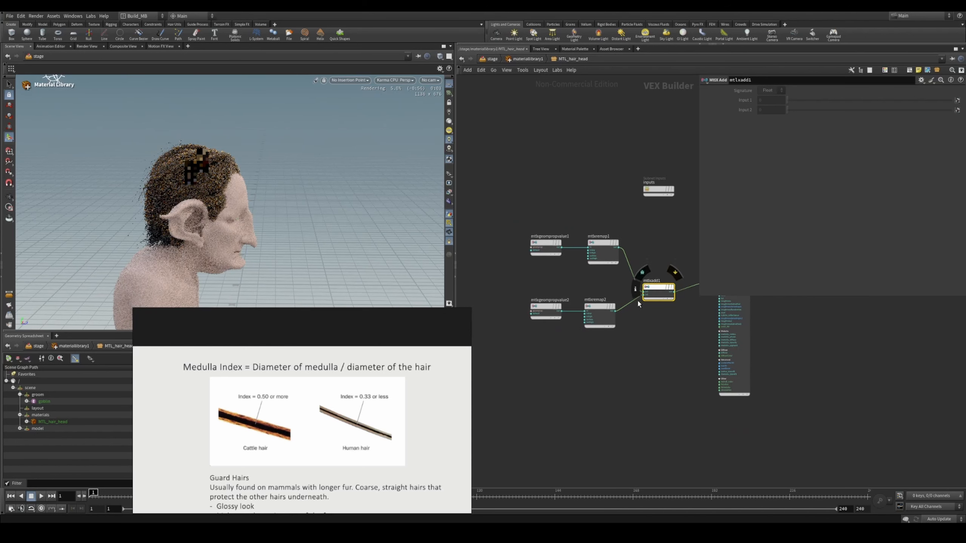
left_click_drag(519, 211, 640, 333)
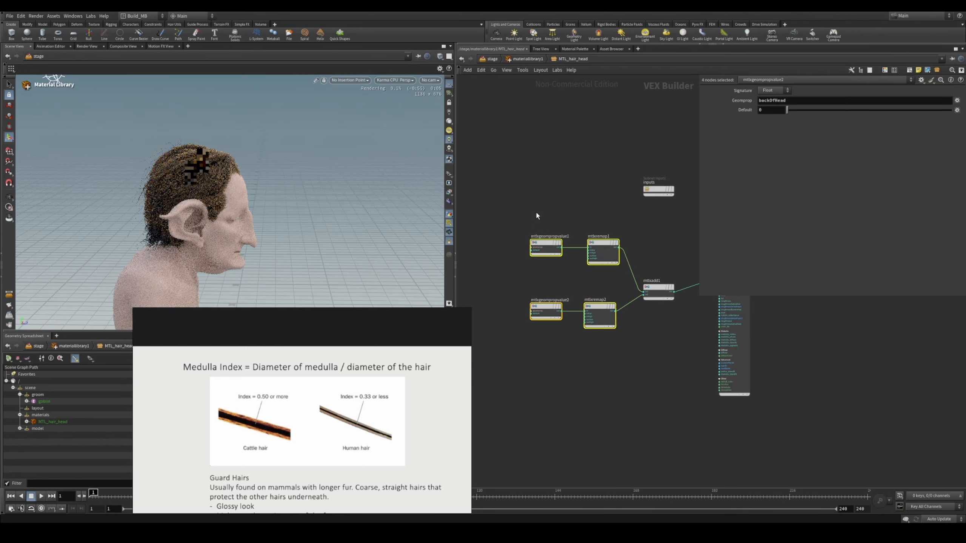
left_click_drag(522, 226, 662, 332)
key("l")
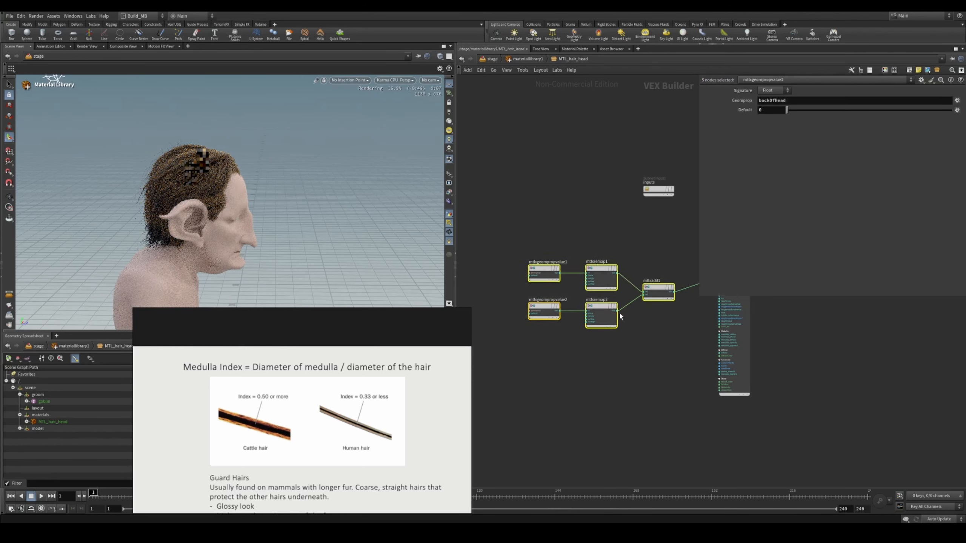
left_click_drag(662, 290, 635, 267)
left_click(613, 224)
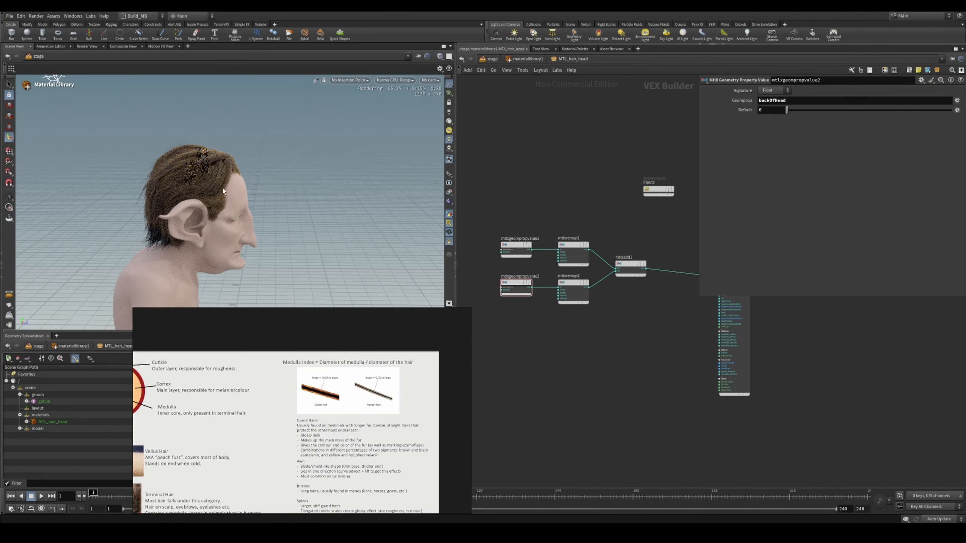
- Show kma_fur1's parameters and examine the cuticle, cortex and medulla diagram in the goblin_reference window
middle_click_drag(624, 317, 490, 335)
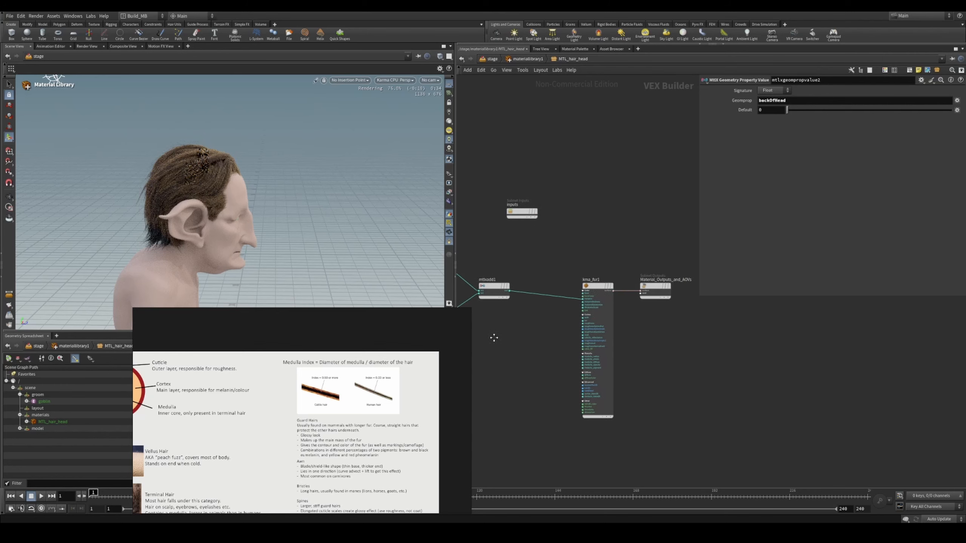
left_click(595, 286)
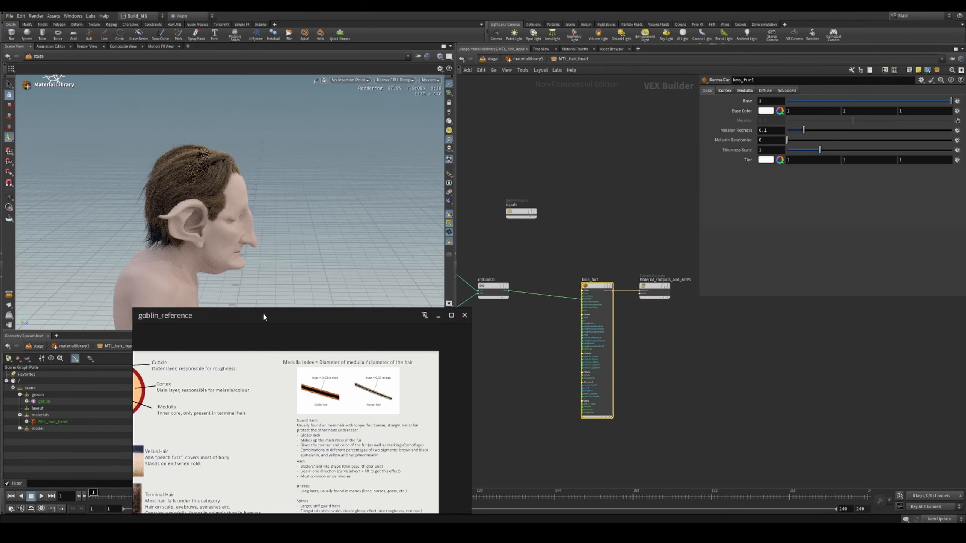
middle_click_drag(202, 344, 293, 352)
scroll(218, 405, "up", 5)
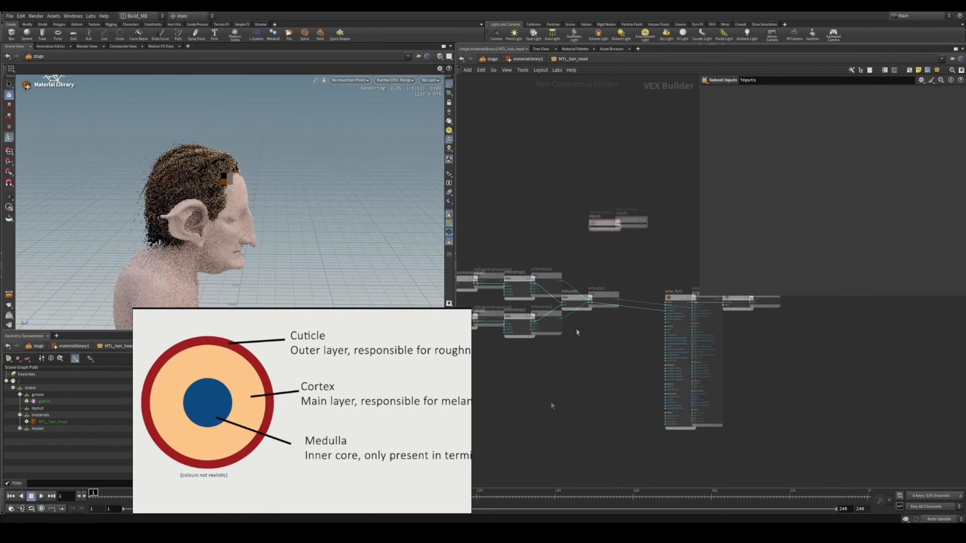
- Add another MtlX Geometry Property Value node below the existing melanin network
key("Tab")
key("Escape")
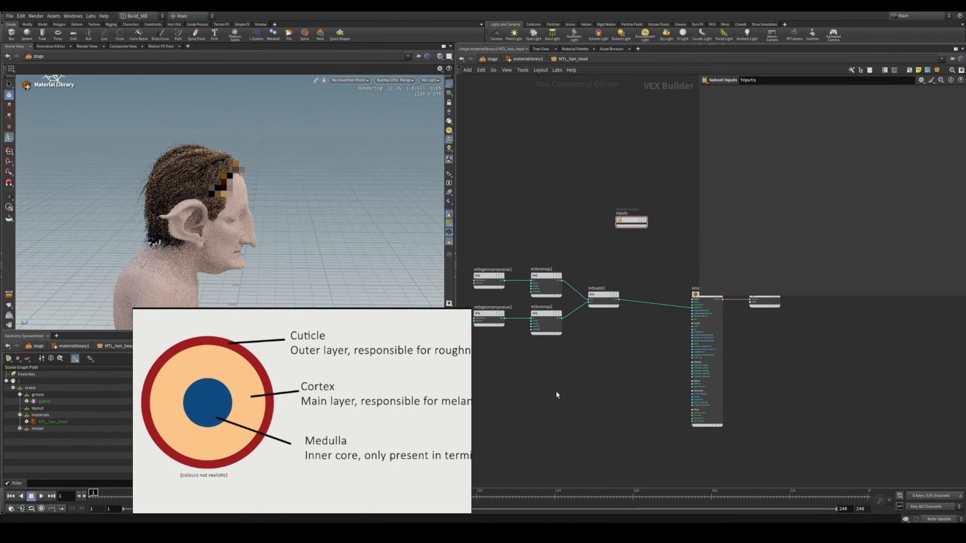
key("Tab")
type("geo pr")
key("Return")
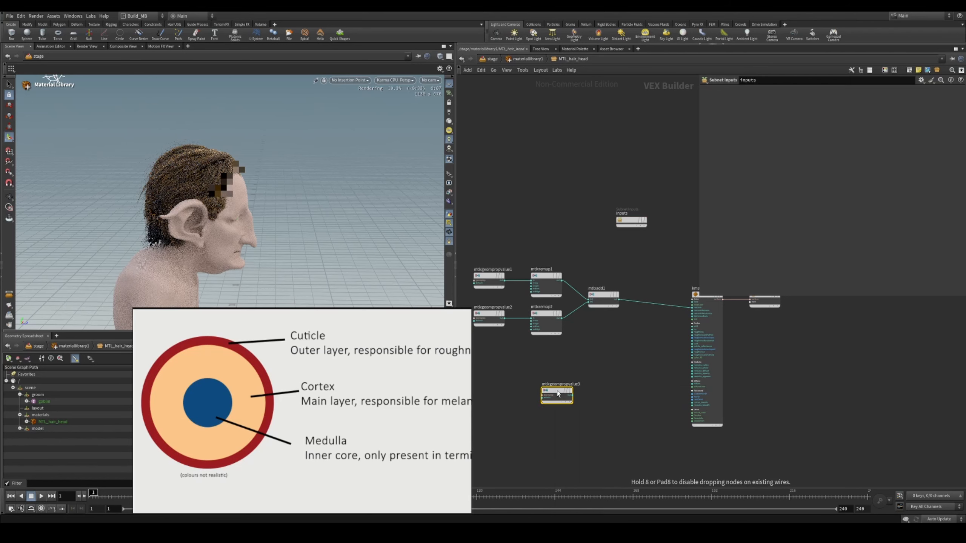
left_click(557, 391)
- Set mtlxgeompropvalue3's Geomprop to colorMask, connect it to kma_fur1's melanin input, and inspect the hair
left_click(803, 100)
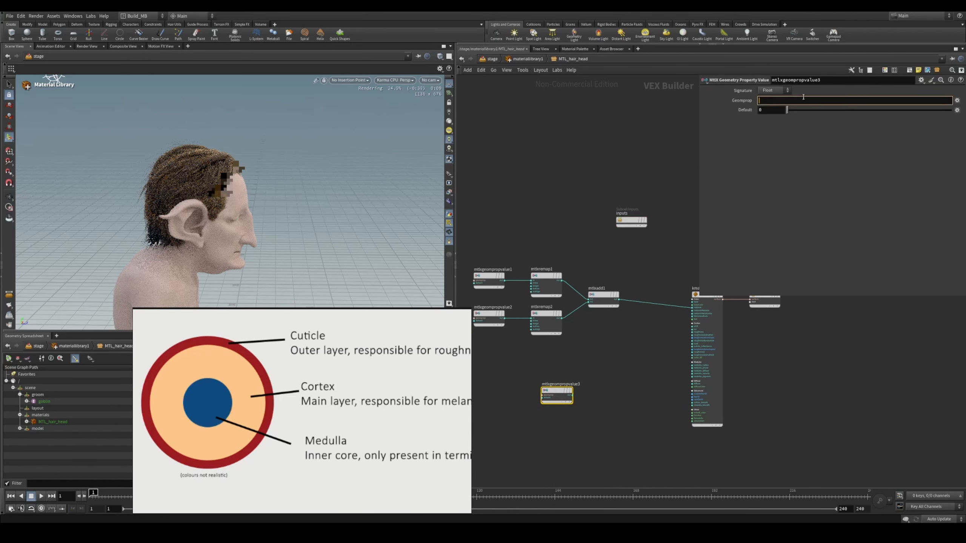
type("colorMask")
key("Return")
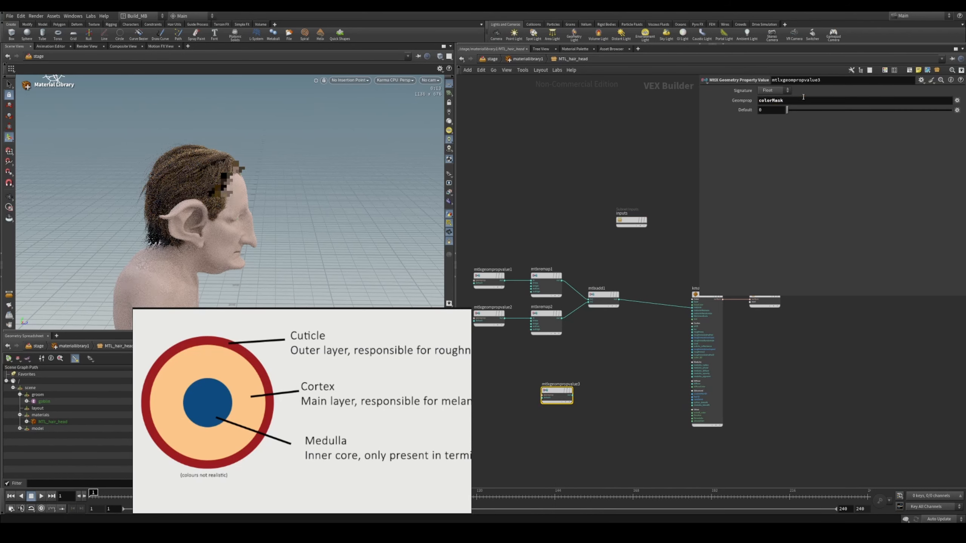
left_click_drag(573, 396, 691, 308)
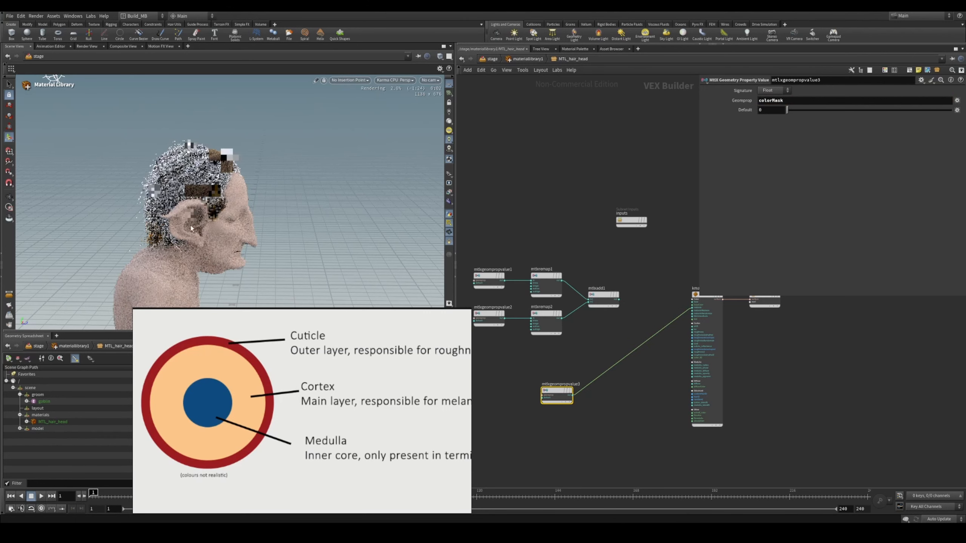
left_click_drag(191, 230, 174, 244, "alt")
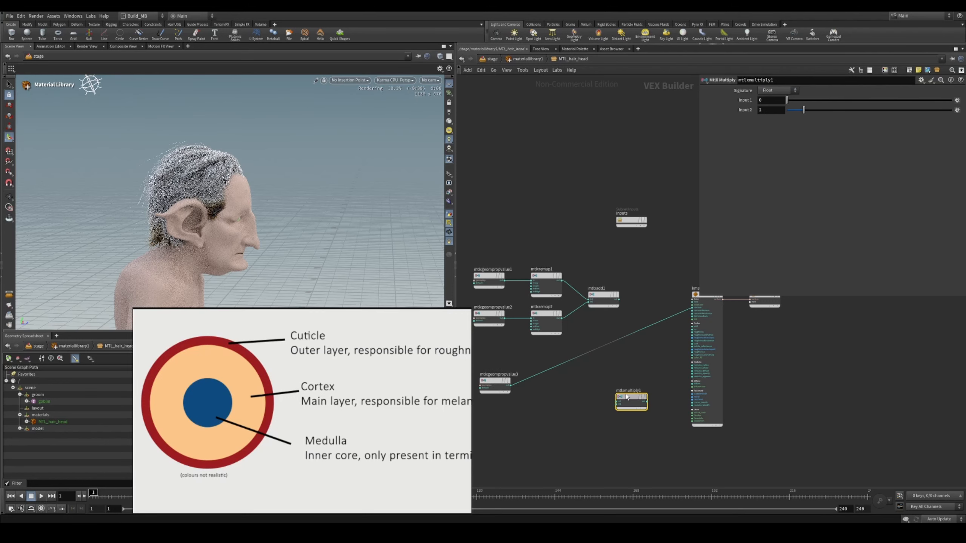
- Insert the MtlX Multiply node between mtlxgeompropvalue3 and kma_fur1, and move the incoming wire to its second input
left_click_drag(626, 396, 569, 360)
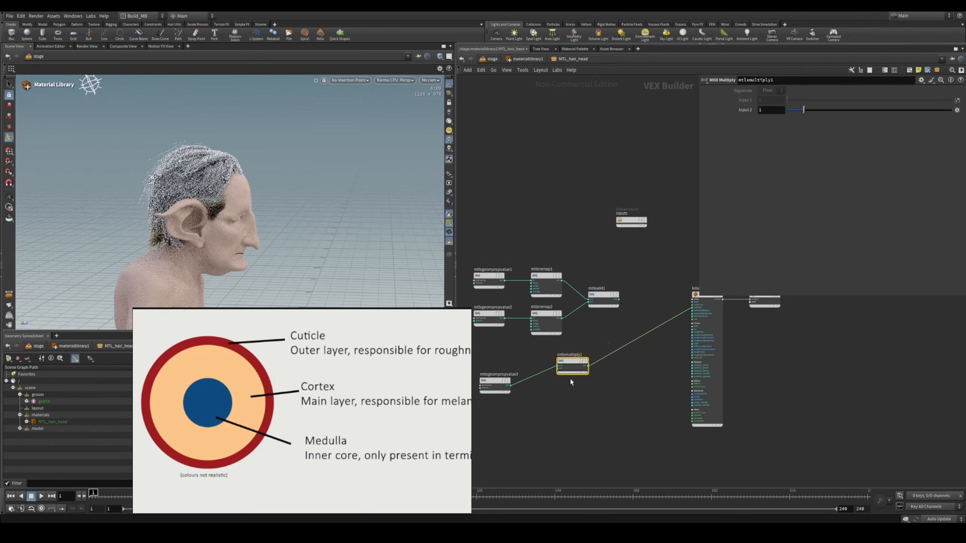
scroll(571, 382, "up", 4)
middle_click_drag(579, 393, 650, 390)
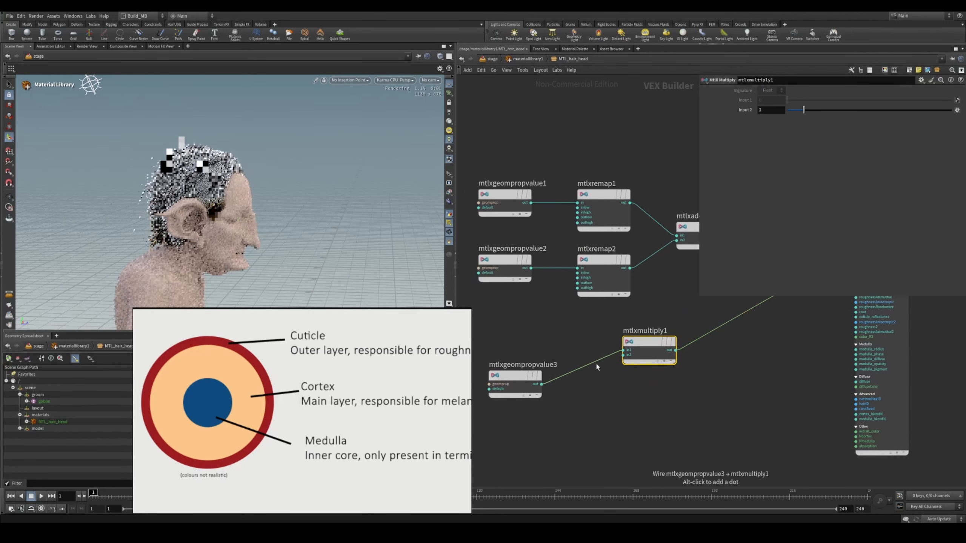
left_click_drag(612, 355, 624, 355)
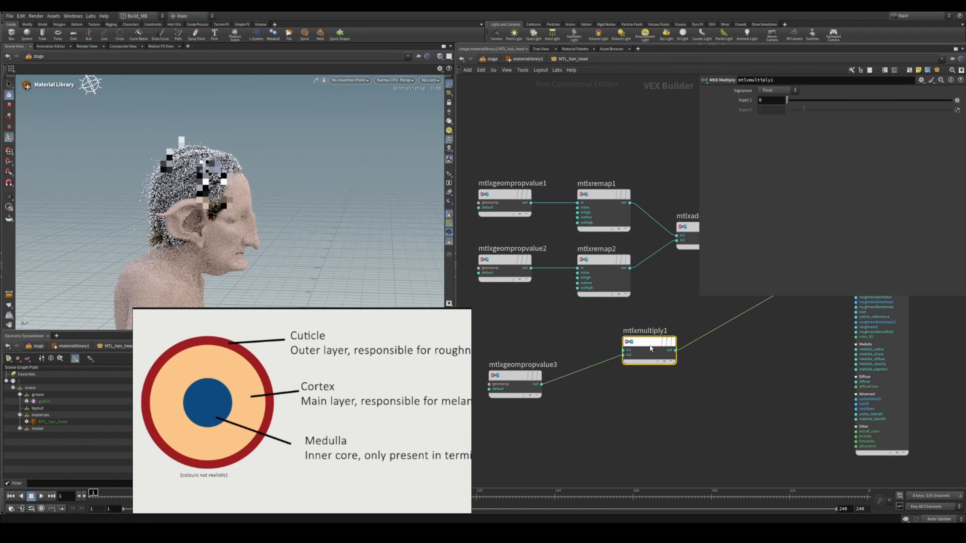
- Change the mtlxmultiply1 node's Signature to Color (FA)
left_click(780, 88)
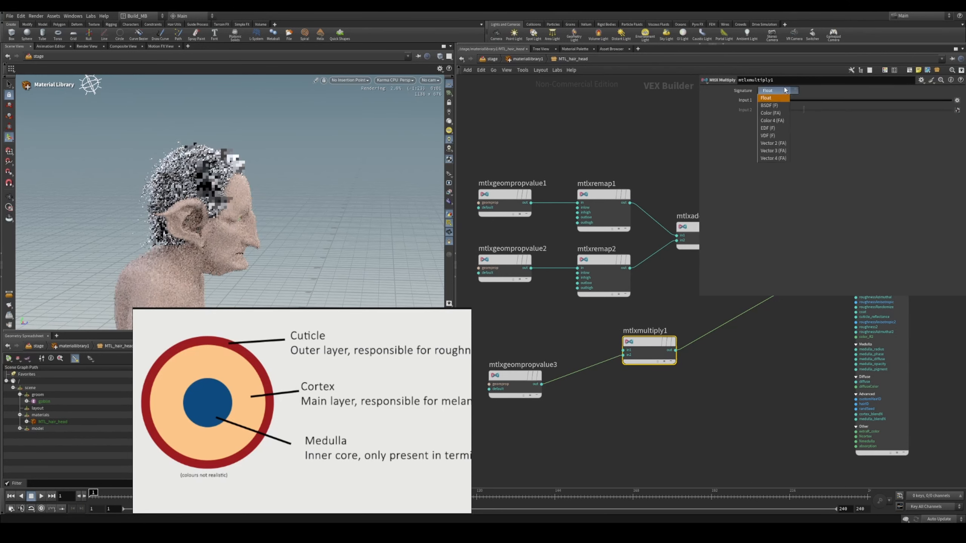
left_click(785, 87)
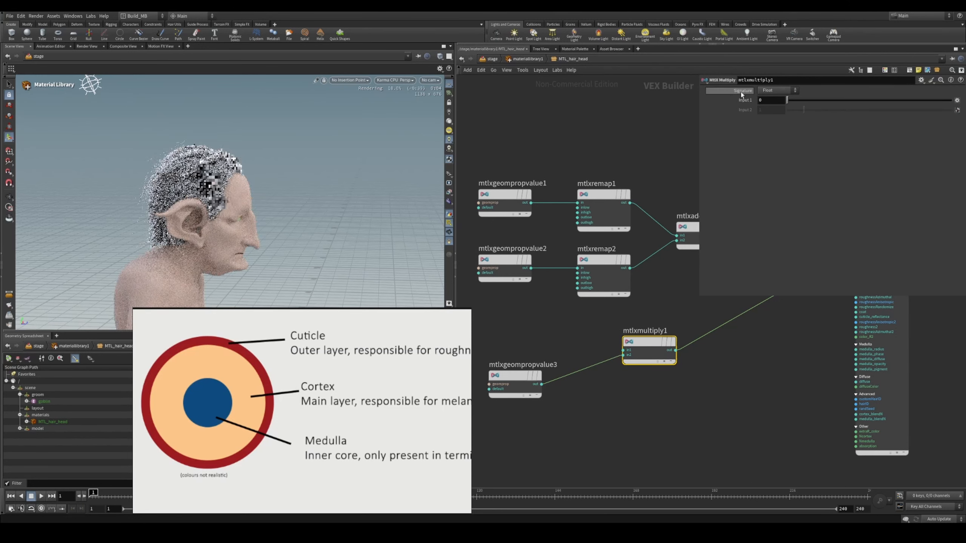
left_click(778, 92)
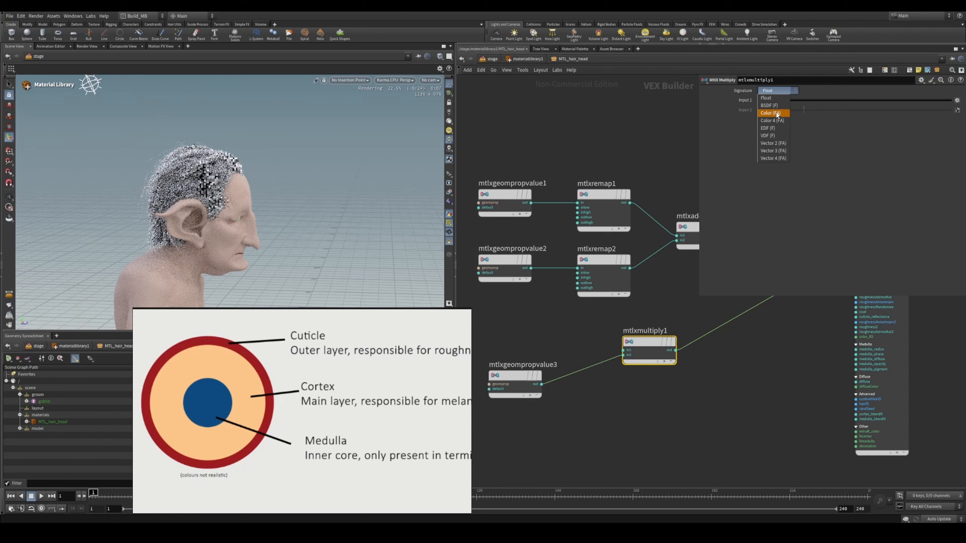
left_click(777, 114)
- Set mtlxmultiply1's Input 1 to a bright blue of 0.0378, 0.4914, 0.945
left_click(763, 99)
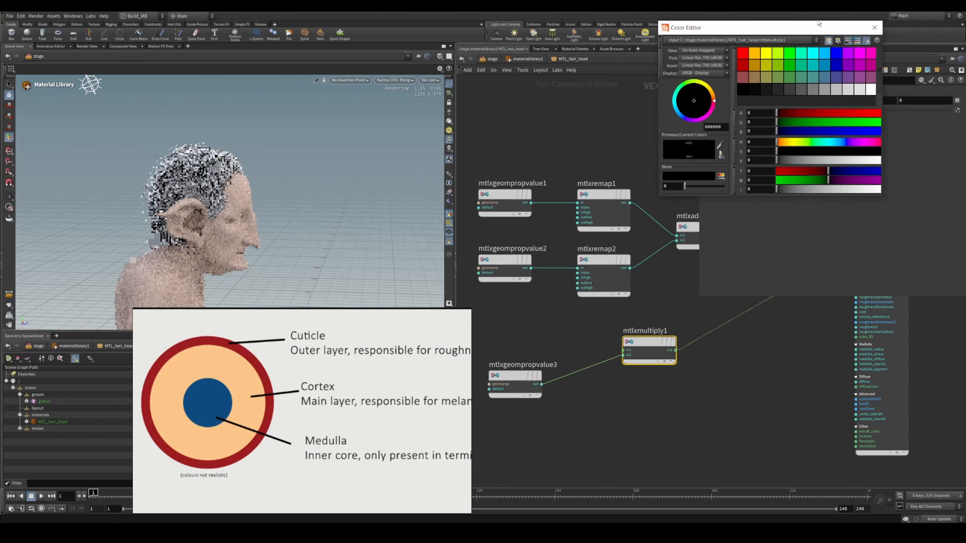
left_click(807, 74)
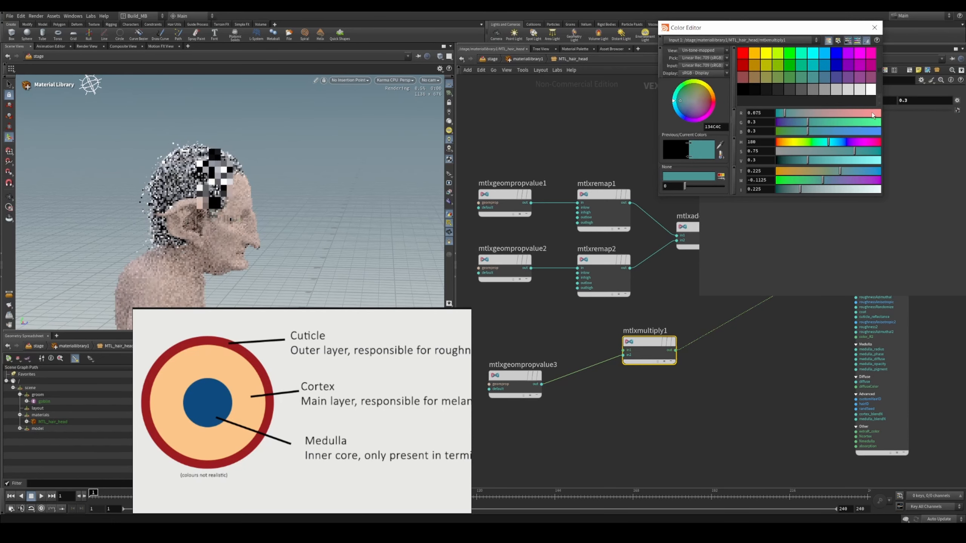
left_click(822, 56)
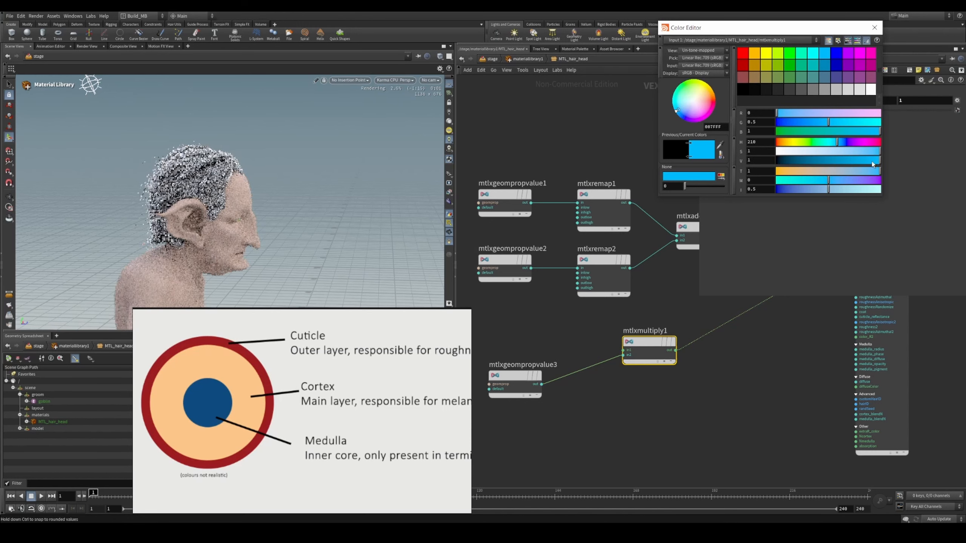
left_click(877, 151)
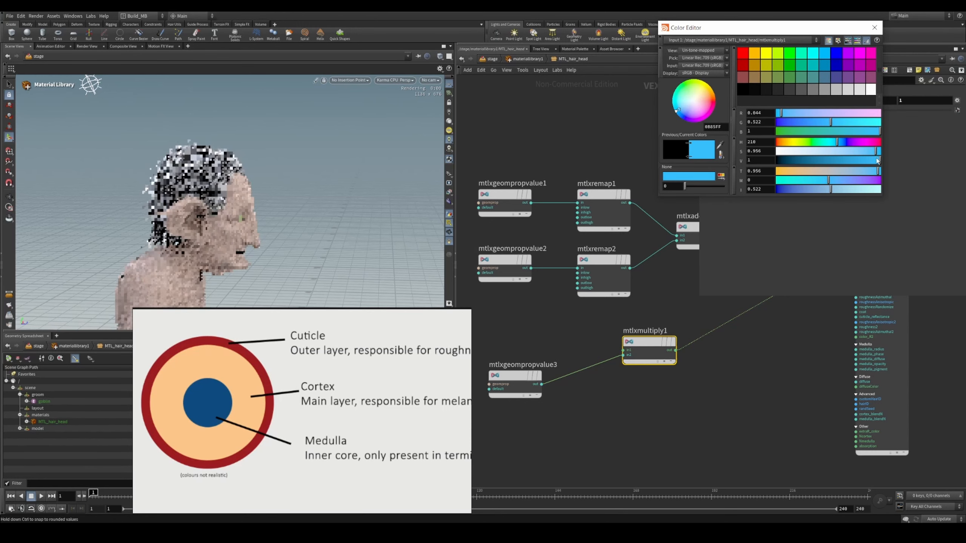
left_click(878, 160)
left_click_drag(877, 161, 875, 161)
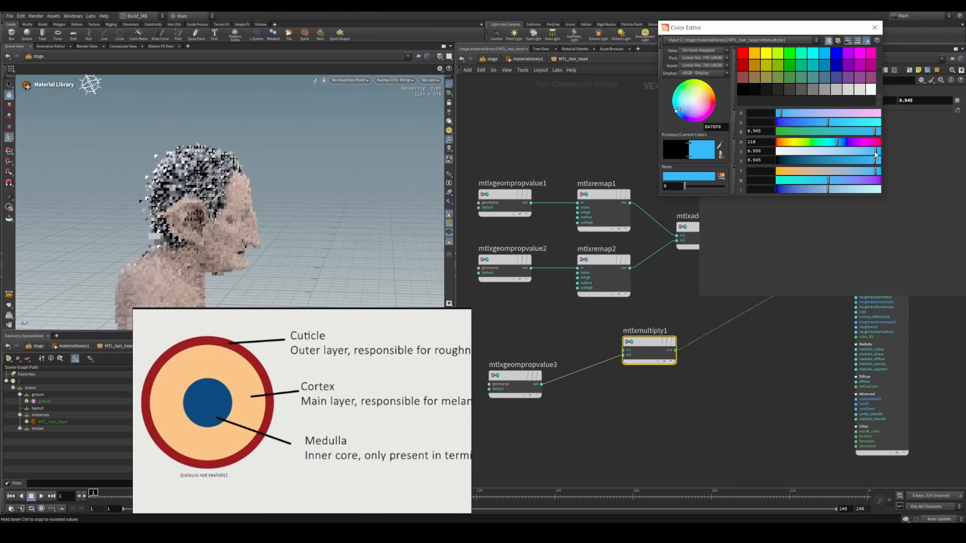
left_click(874, 152)
left_click(875, 28)
- Rewire mtlxmultiply1's output from kma_fur1's melanin input to its baseColor input
middle_click_drag(688, 368, 547, 384)
left_click(534, 366)
middle_click_drag(591, 349, 525, 380)
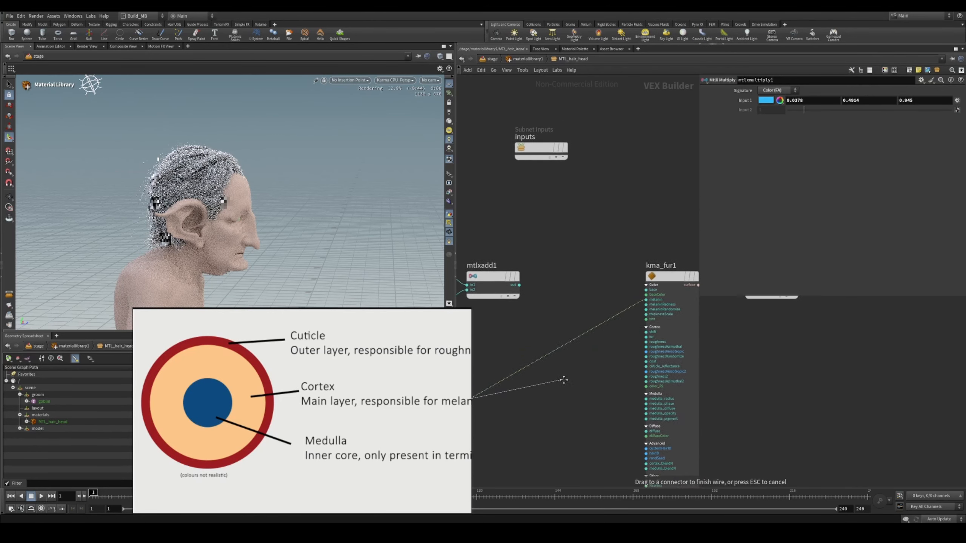
left_click(651, 294)
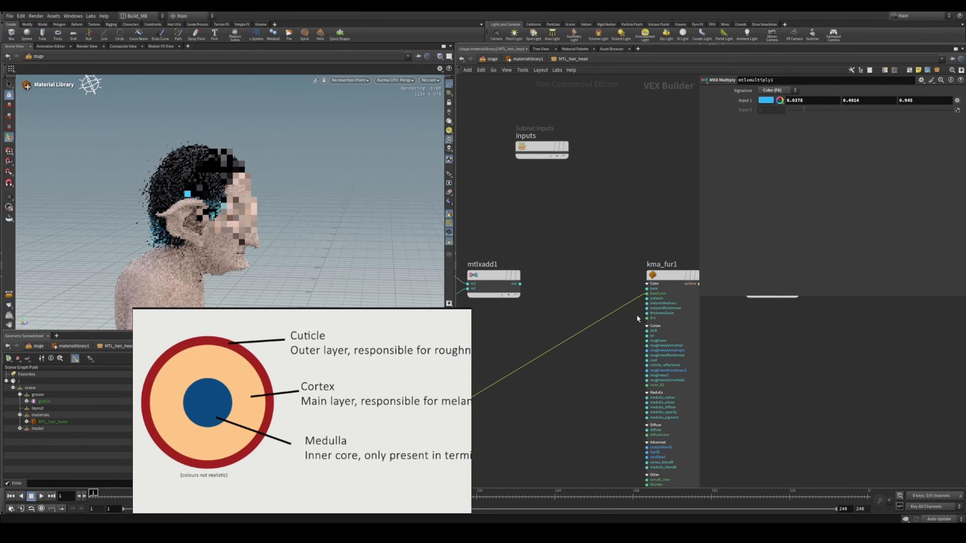
- Also connect mtlxmultiply1's output to kma_fur1's melanin input and inspect the wiring
middle_click_drag(638, 319, 669, 292)
left_click(496, 372)
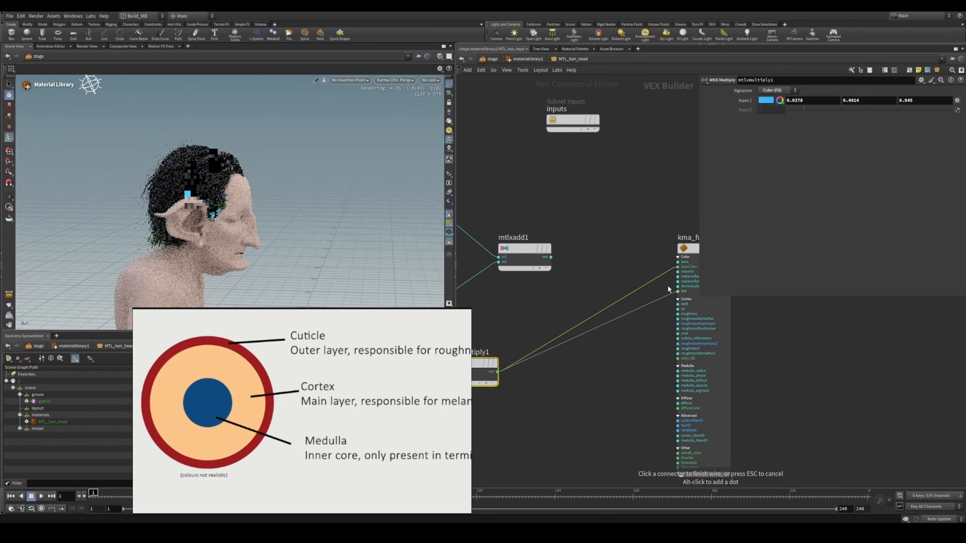
left_click(677, 272)
middle_click_drag(622, 323, 630, 316)
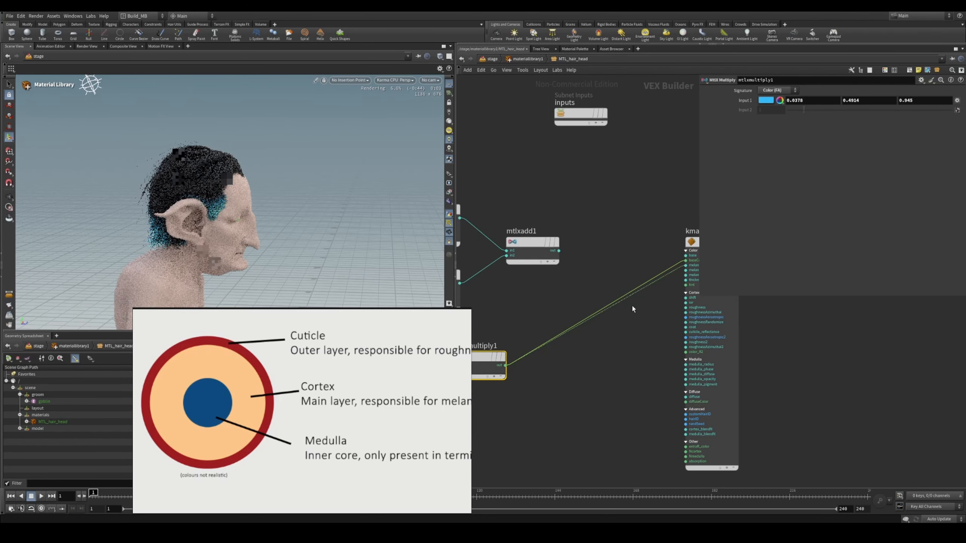
scroll(681, 268, "up", 3)
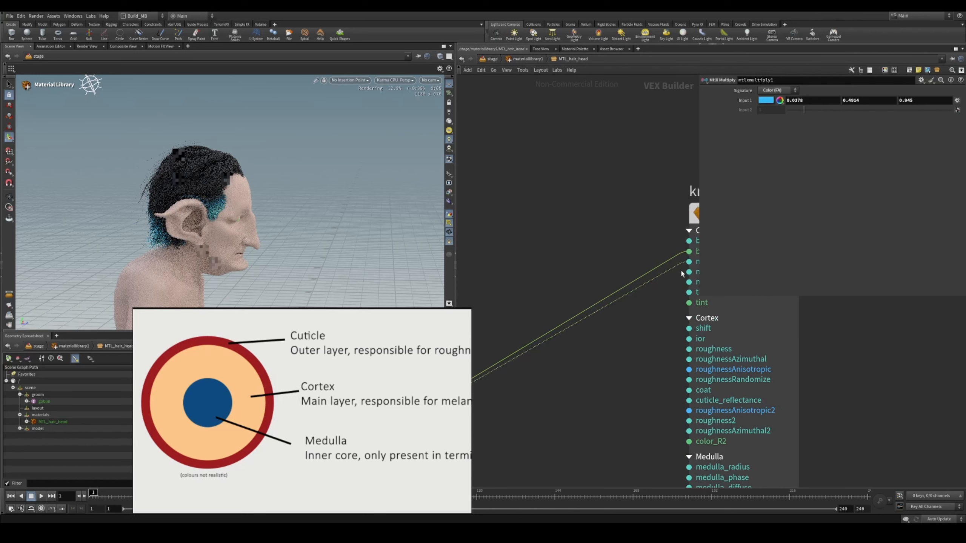
scroll(642, 292, "down", 2)
middle_click_drag(553, 354, 704, 288)
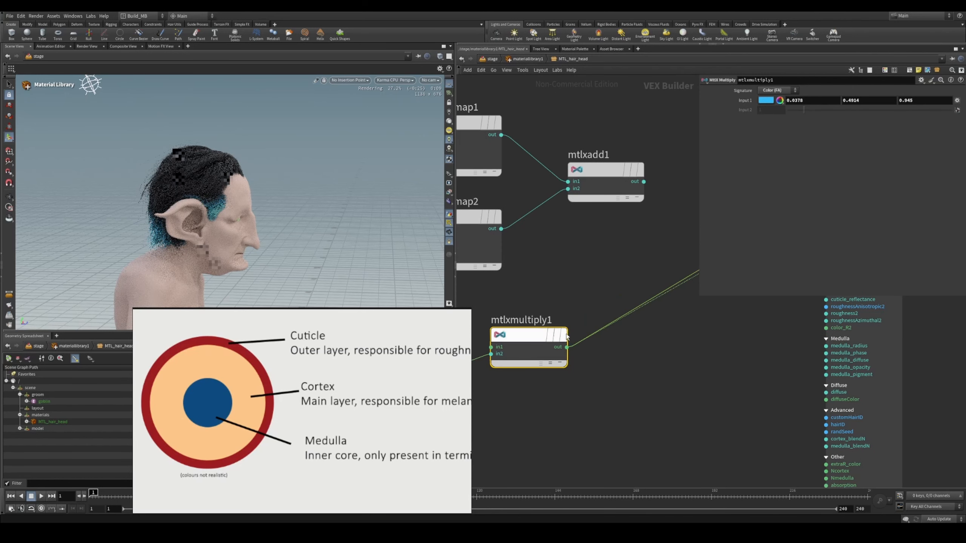
middle_click(567, 352)
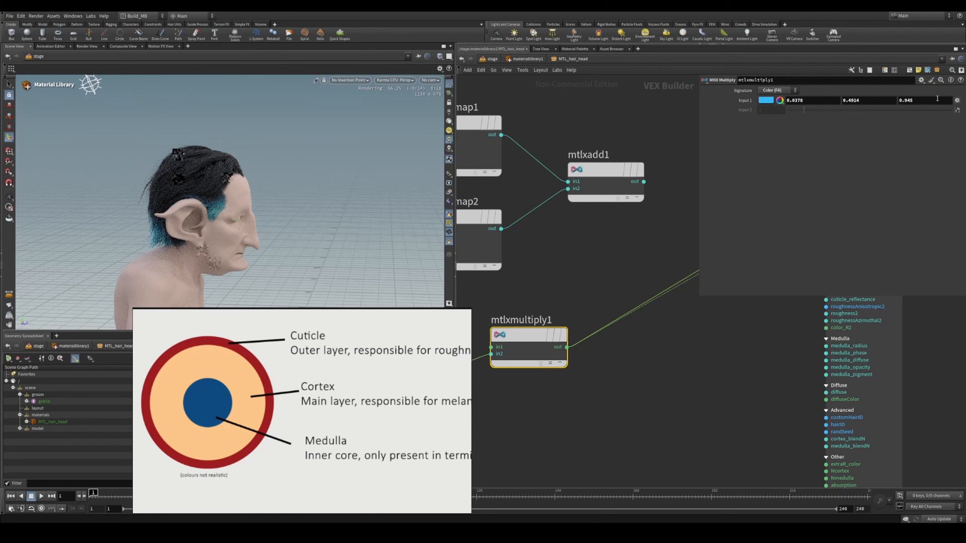
- Delete the wire between mtlxmultiply1 and kma_fur1's melanin input, and show kma_fur1's parameters
middle_click_drag(820, 220, 655, 307)
left_click(671, 310)
key("Delete")
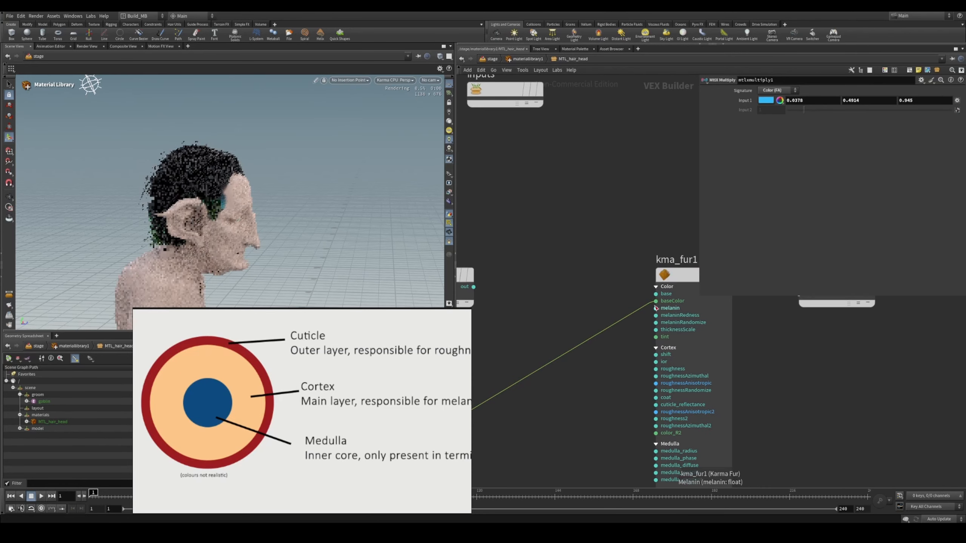
middle_click_drag(511, 386, 508, 426)
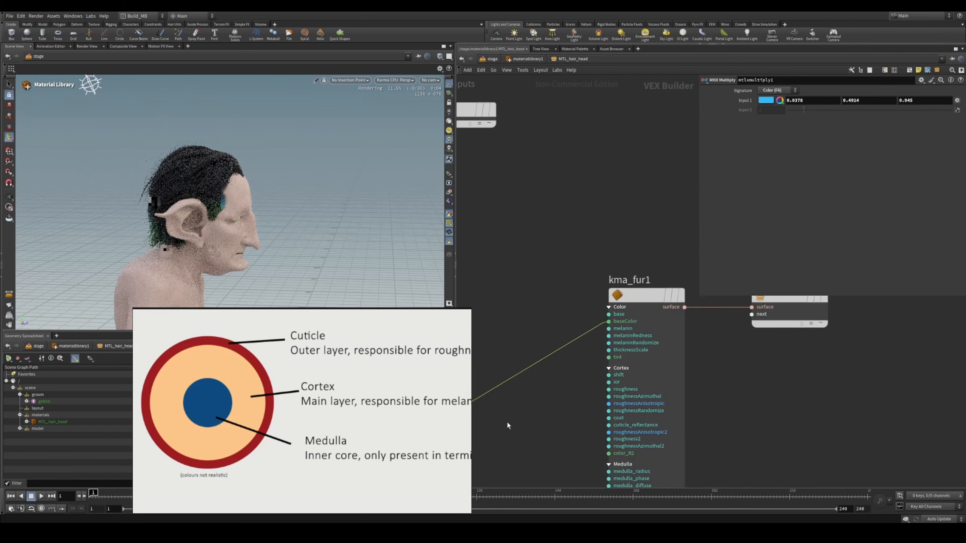
left_click(641, 304)
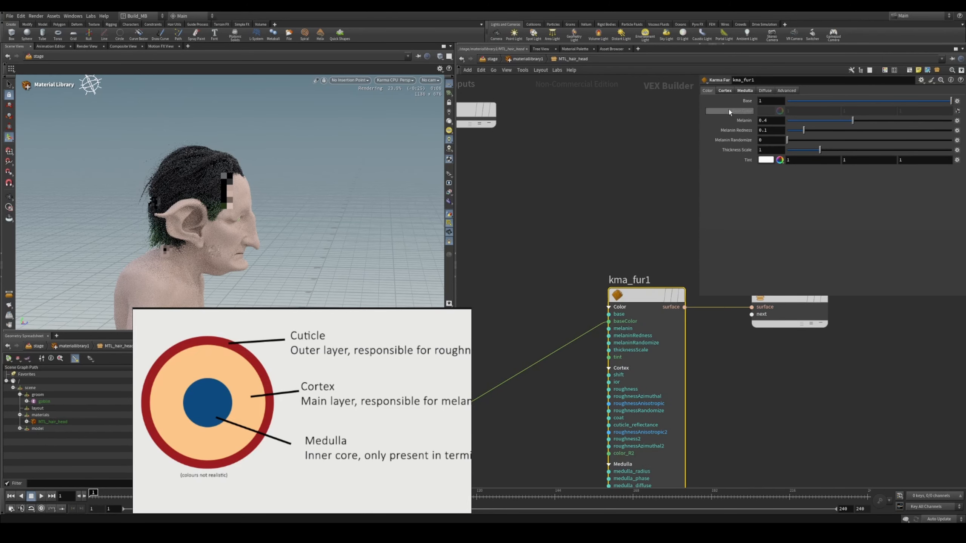
- Move mtlxgeompropvalue3 closer to mtlxmultiply1 and connect its output directly to kma_fur1's melanin input
middle_click_drag(558, 410, 672, 362)
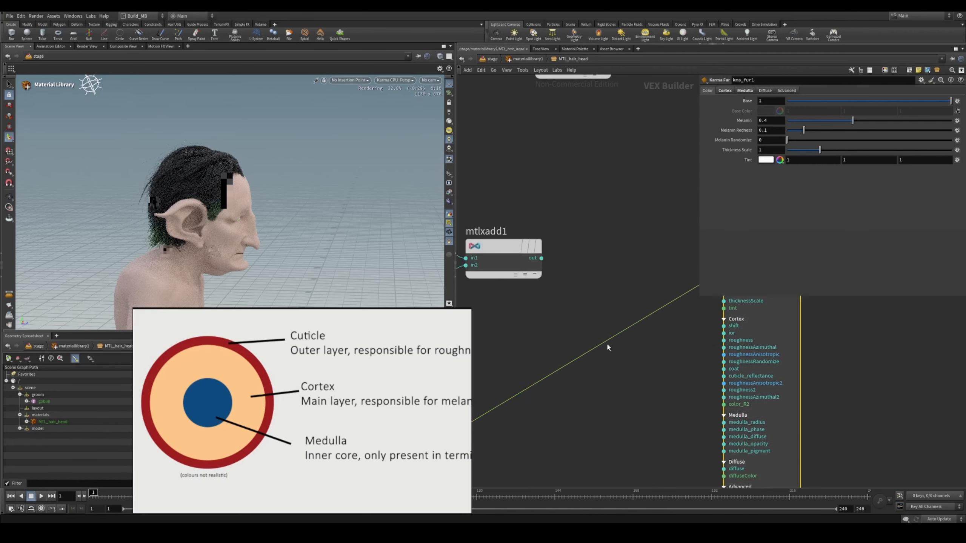
middle_click_drag(608, 345, 751, 271)
scroll(606, 358, "down", 2)
middle_click_drag(601, 365, 642, 318)
left_click_drag(513, 321, 586, 350)
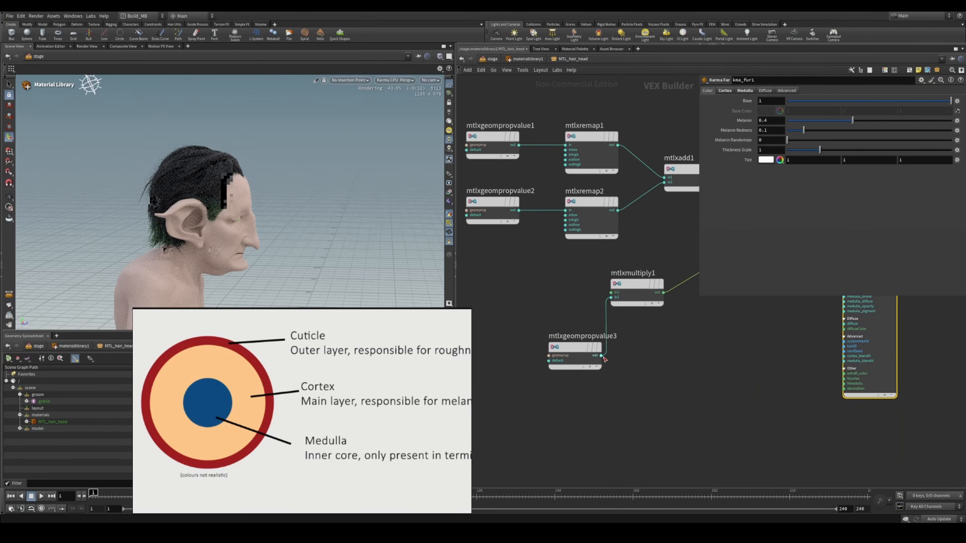
left_click(601, 356)
middle_click_drag(708, 336, 552, 402)
left_click(685, 260)
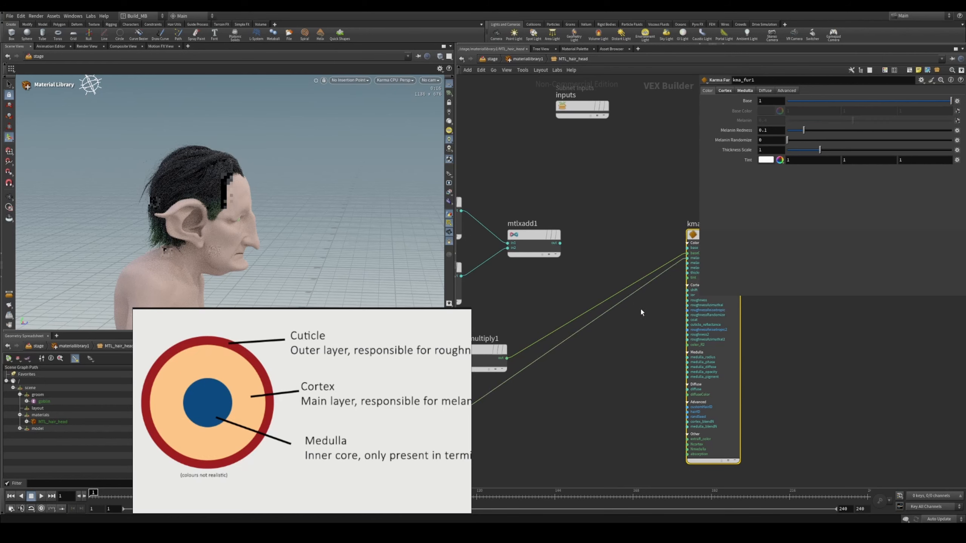
- Insert an MtlX Remap node between mtlxgeompropvalue3 and kma_fur1's melanin input, and lower its Outhigh value
middle_click_drag(563, 360, 615, 330)
middle_click_drag(569, 379, 612, 373)
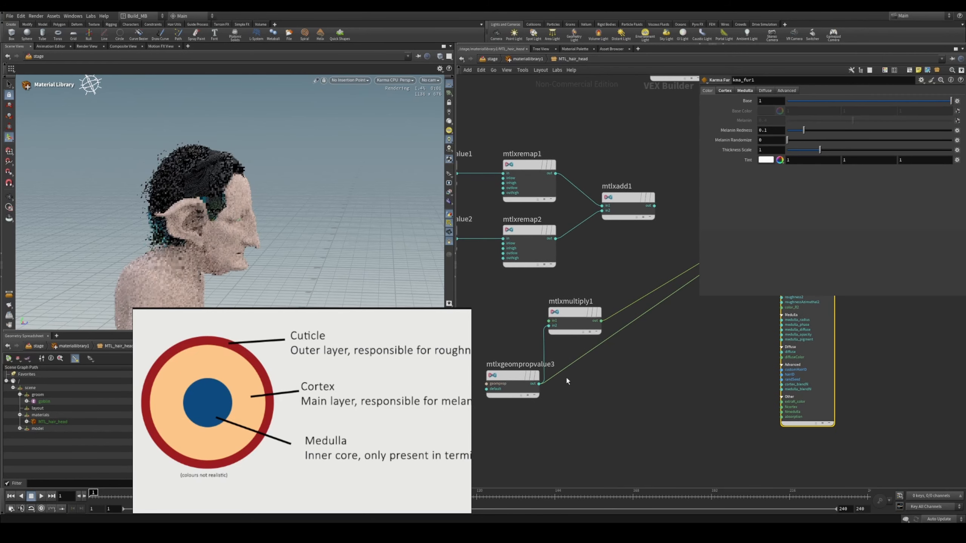
left_click_drag(512, 380, 482, 378)
middle_click_drag(615, 349, 574, 342)
left_click(586, 356)
key("Tab")
type("mix")
key("Return")
left_click(586, 357)
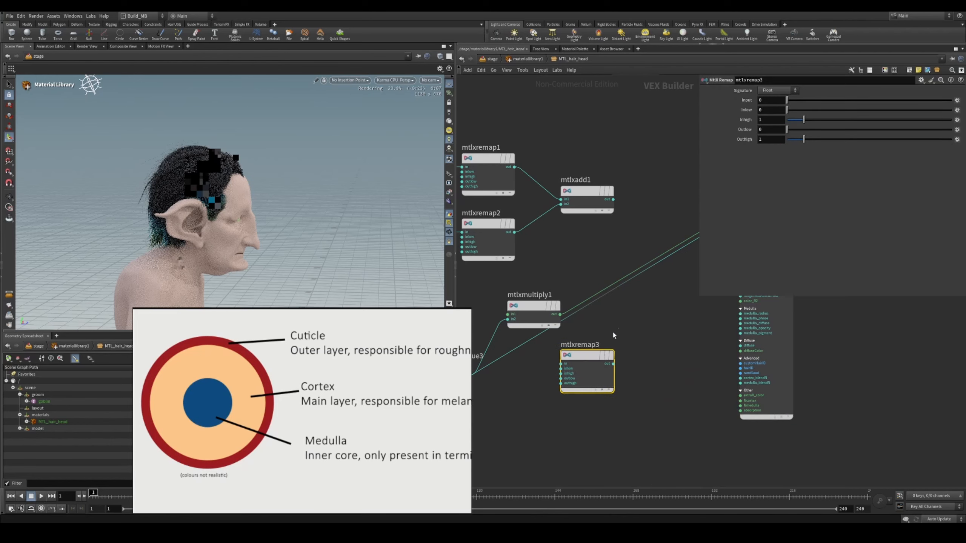
left_click_drag(601, 355, 575, 353)
left_click_drag(801, 140, 789, 140)
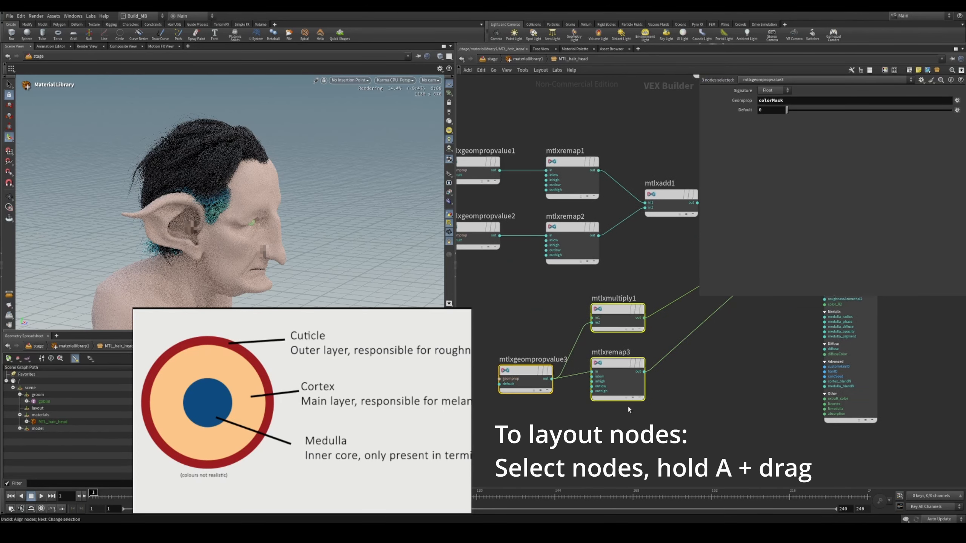
- Arrange mtlxgeompropvalue3, mtlxmultiply1 and mtlxremap3 in an aligned left-to-right layout
left_click_drag(627, 405, 520, 350)
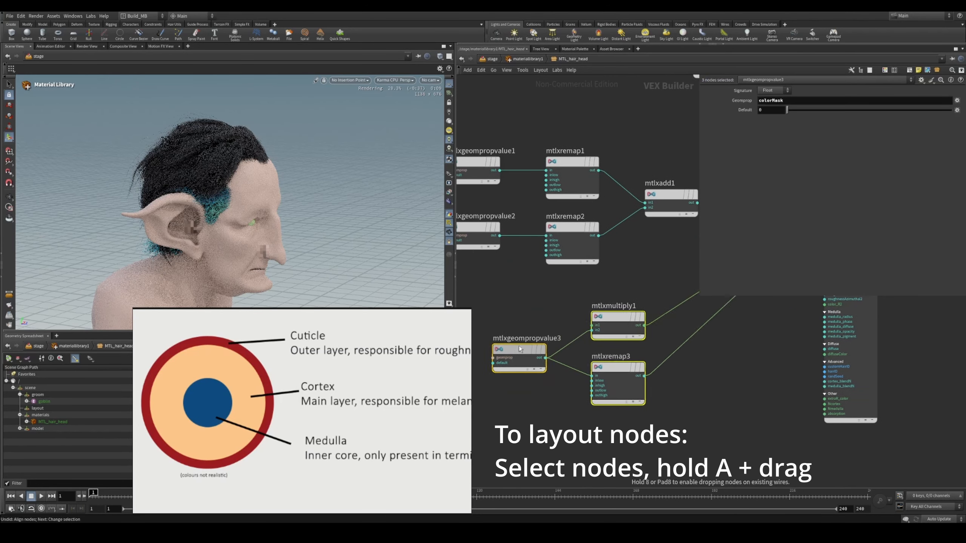
left_click_drag(520, 348, 474, 333)
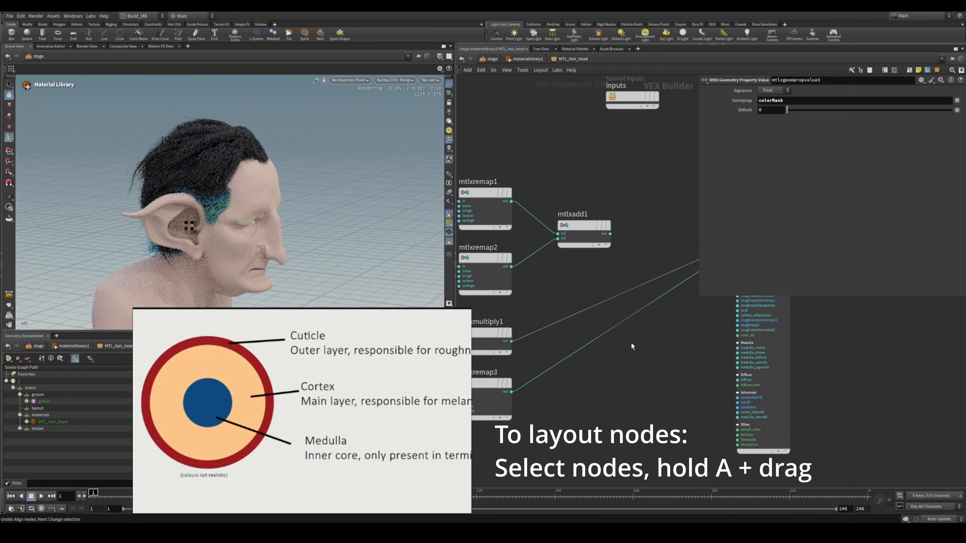
- Set mtlxgeompropvalue3's Geomprop to topOfHead
middle_click_drag(571, 282, 670, 284)
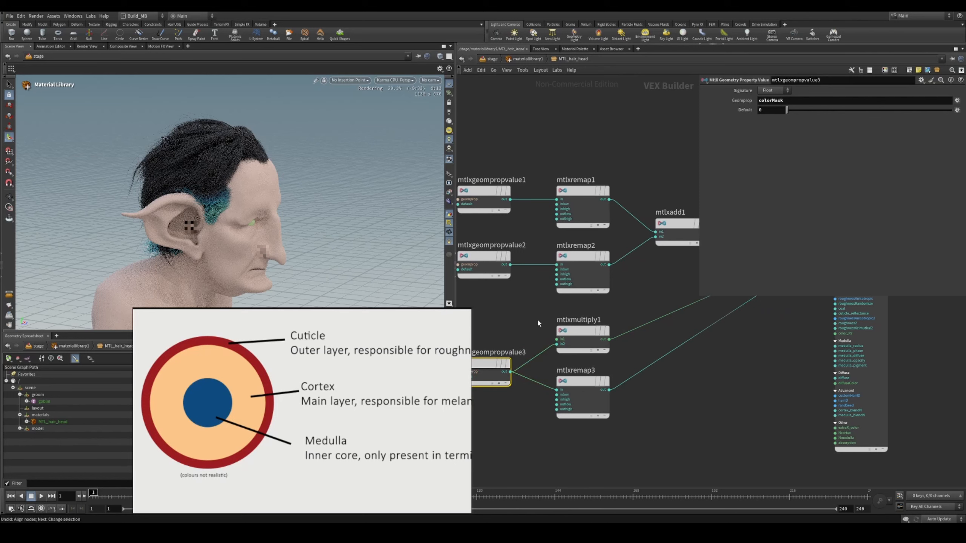
type("to")
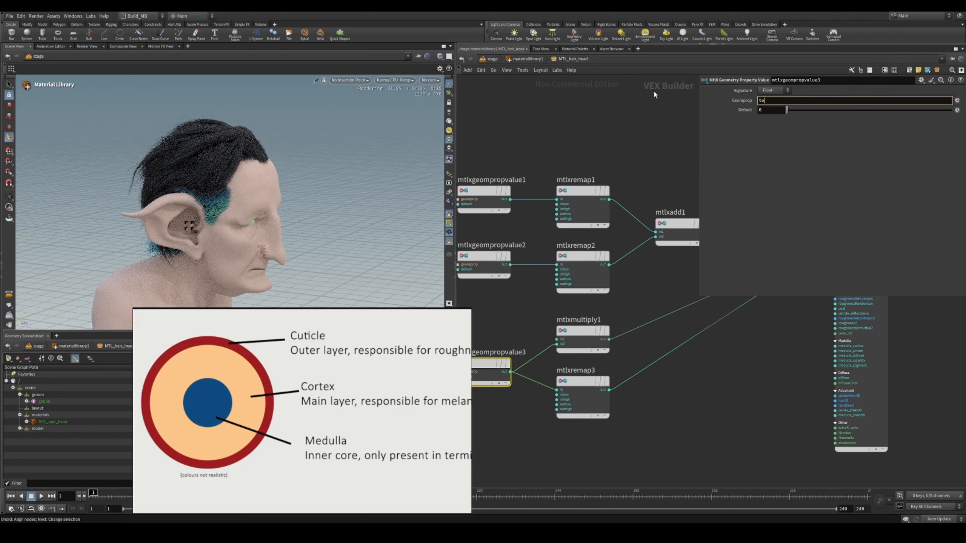
type("p0fHead")
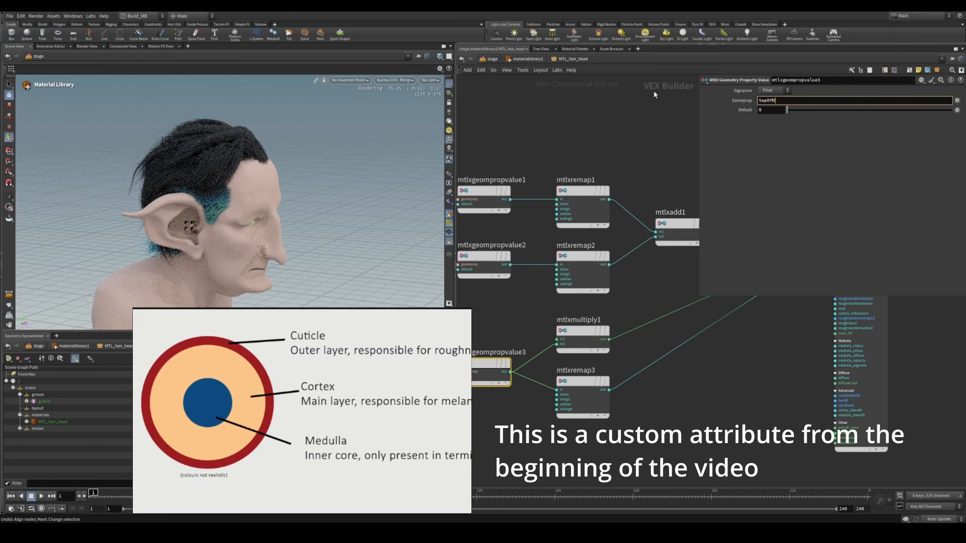
key("Return")
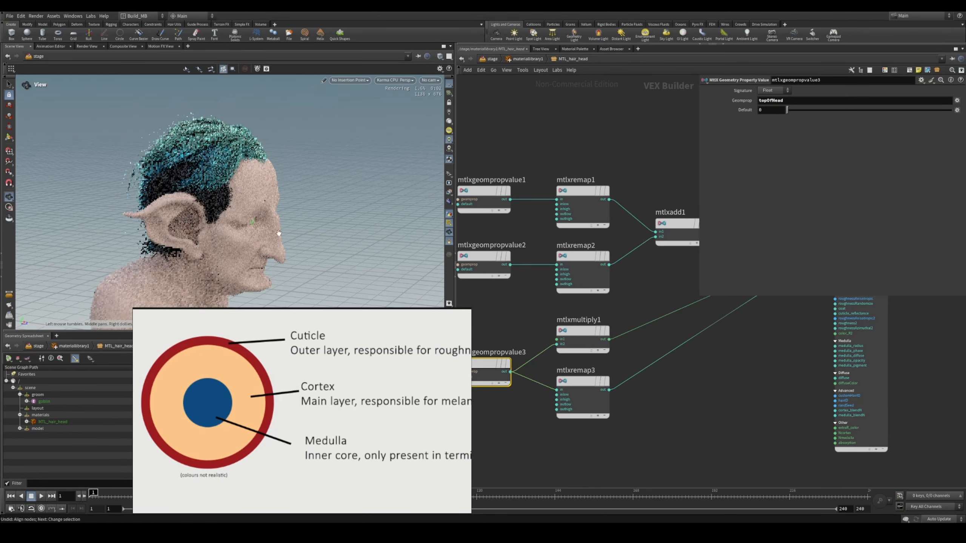
- Undo the last node insertion and connect mtlxadd1's output to kma_fur1's baseColor input
middle_click_drag(608, 398, 589, 303)
middle_click_drag(618, 197, 594, 202)
key("ctrl+z")
key("ctrl+z")
left_click(558, 195)
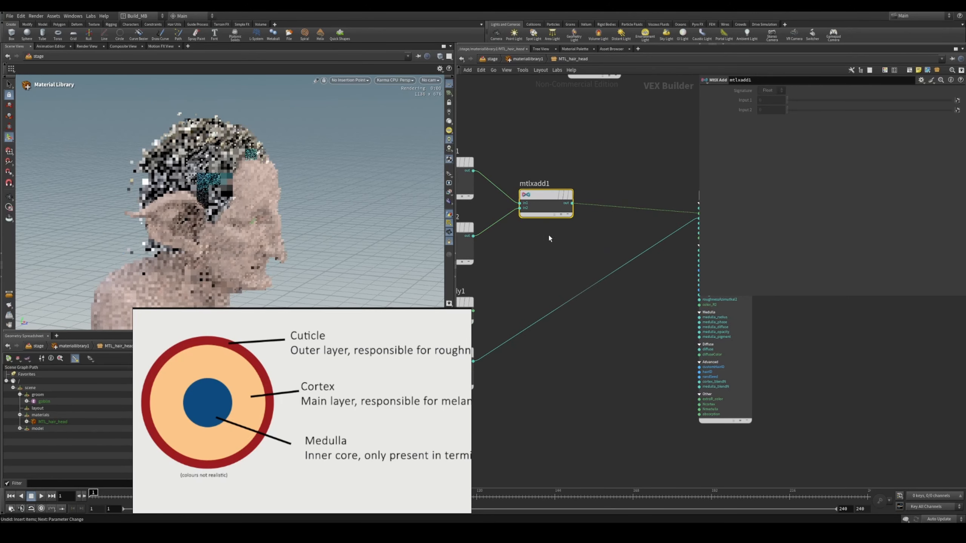
- Duplicate mtlxmultiply1 and place the copy between mtlxadd1 and kma_fur1, feeding its second input and driving baseColor
middle_click_drag(548, 233, 510, 232)
left_click_drag(598, 206, 685, 181, "alt")
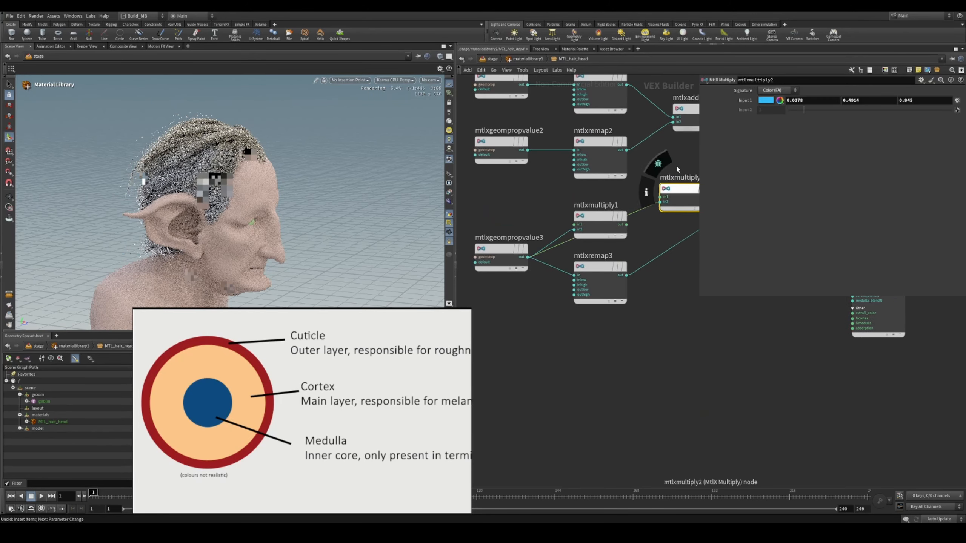
middle_click_drag(685, 179, 618, 219)
left_click_drag(618, 218, 667, 158)
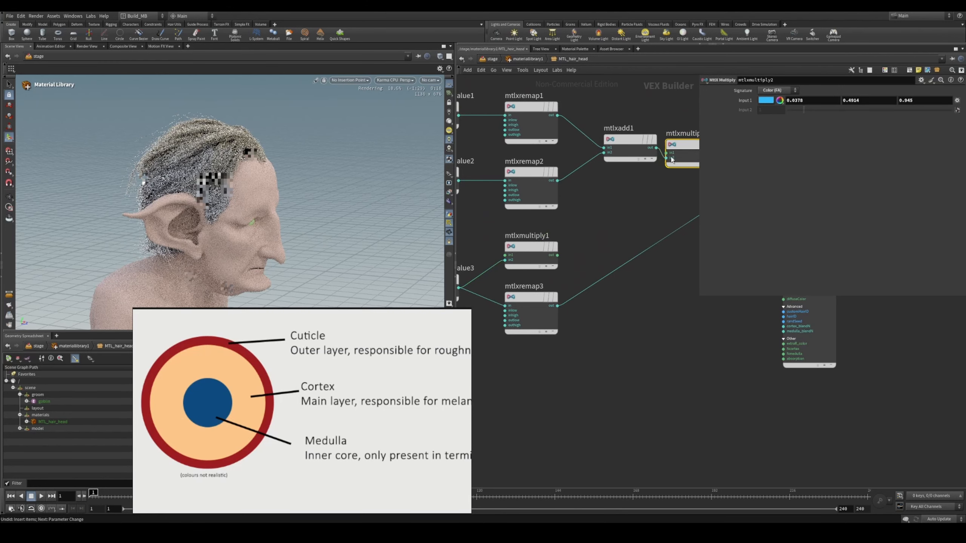
middle_click(679, 156)
middle_click_drag(610, 215, 498, 246)
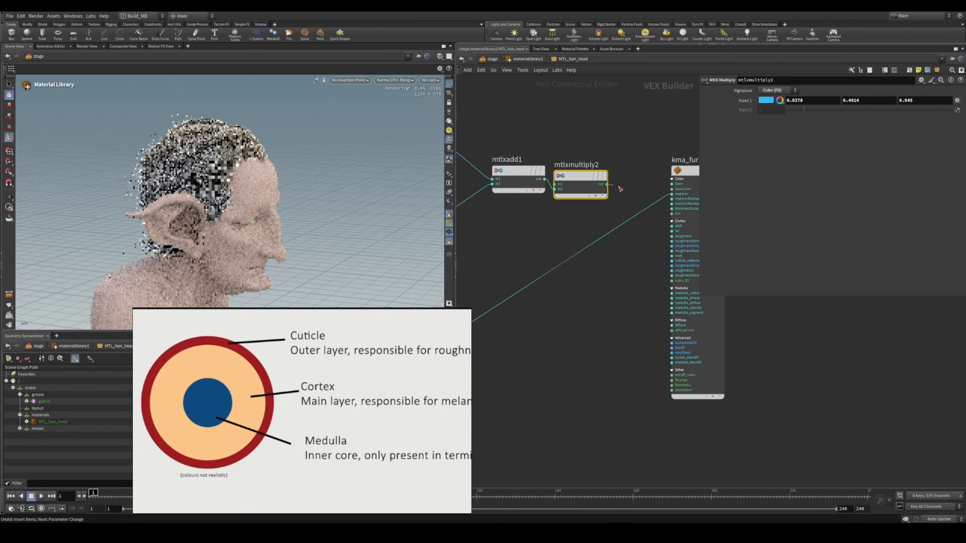
left_click_drag(607, 184, 672, 189)
left_click_drag(583, 184, 595, 182)
left_click(536, 217)
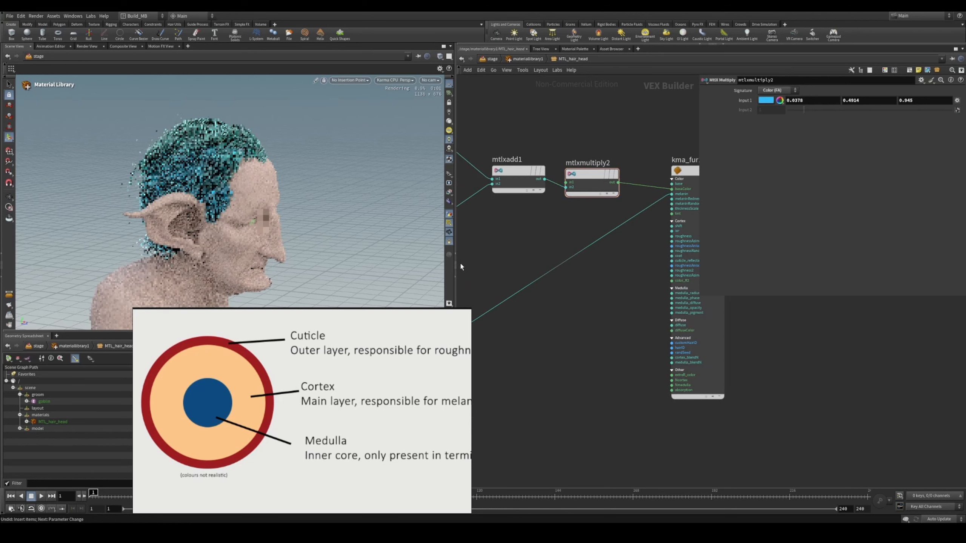
- Lay out the two upper geomprop and remap branches together with mtlxadd1 and mtlxmultiply2 into aligned columns
scroll(606, 248, "down", 5)
middle_click_drag(569, 233, 599, 253)
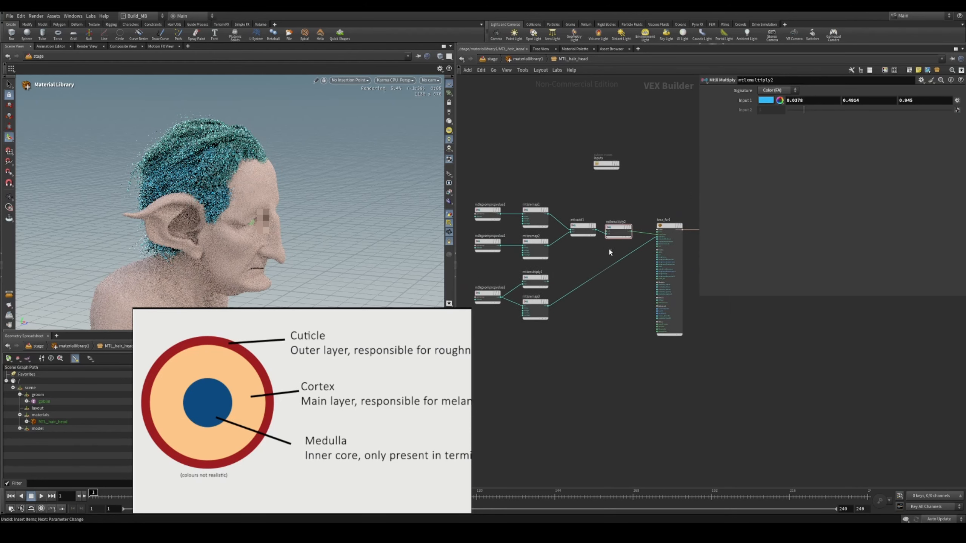
left_click_drag(608, 248, 458, 197)
key("l")
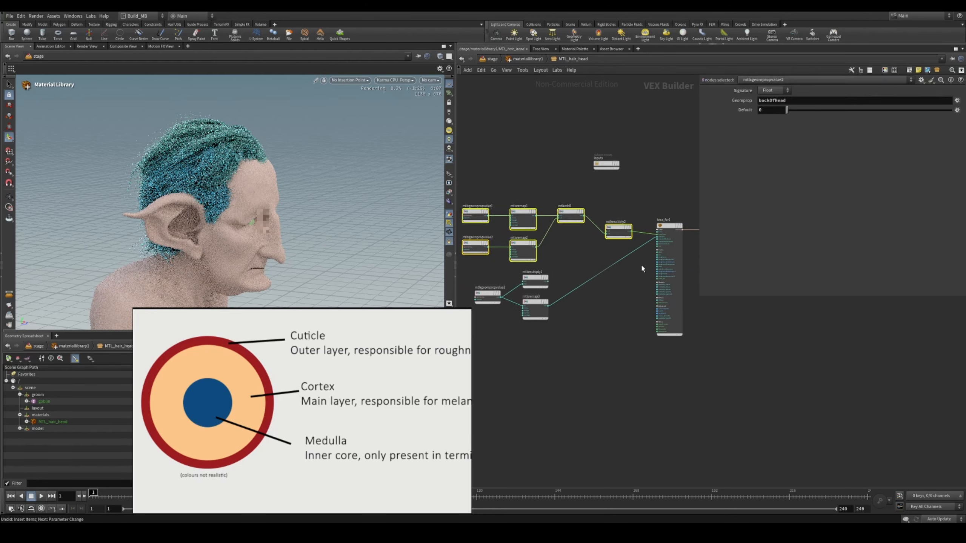
left_click(632, 271)
middle_click_drag(615, 278, 609, 272)
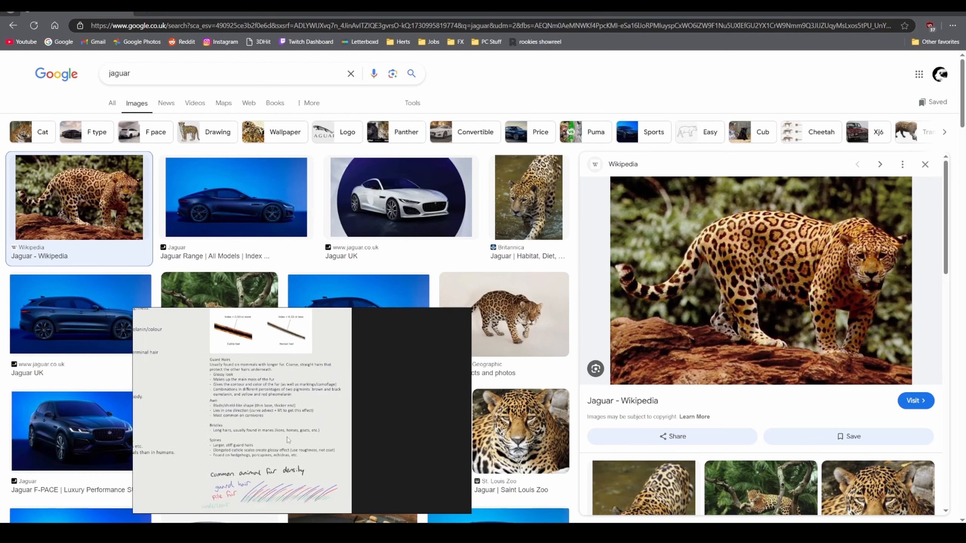
- Maximize the hair reference board, examine the notes on guard hairs, awn, bristles and spines, and restore its window size
key("ctrl+f")
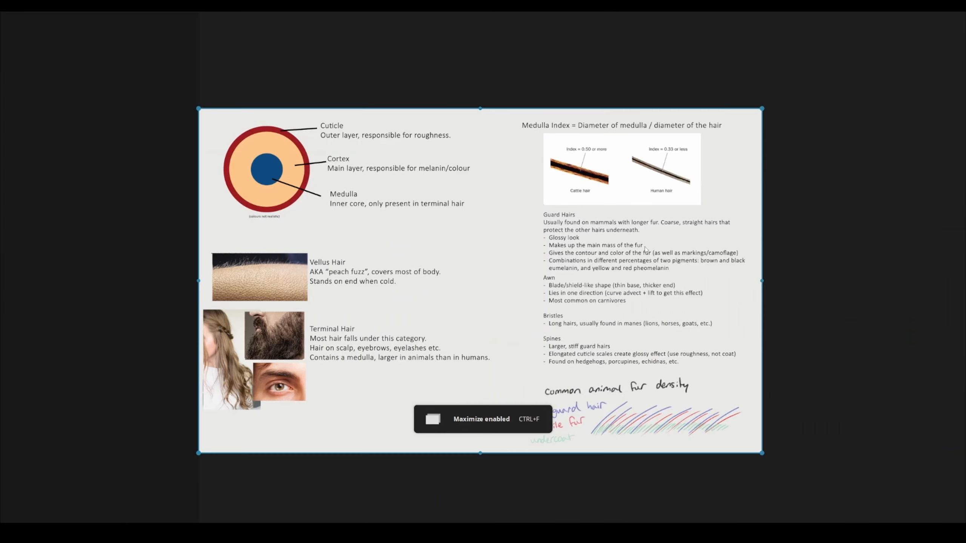
middle_click_drag(803, 270, 821, 256)
scroll(776, 191, "up", 3)
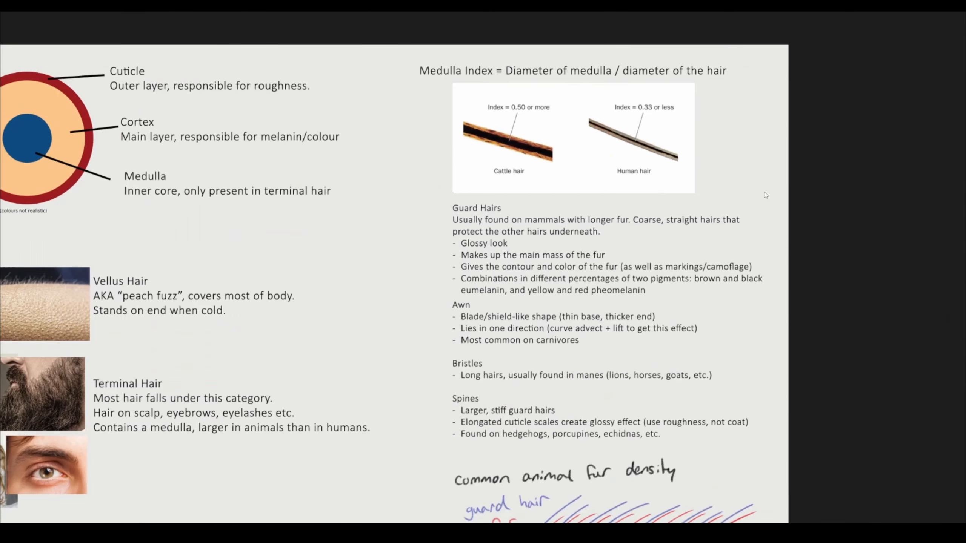
middle_click_drag(772, 191, 789, 164)
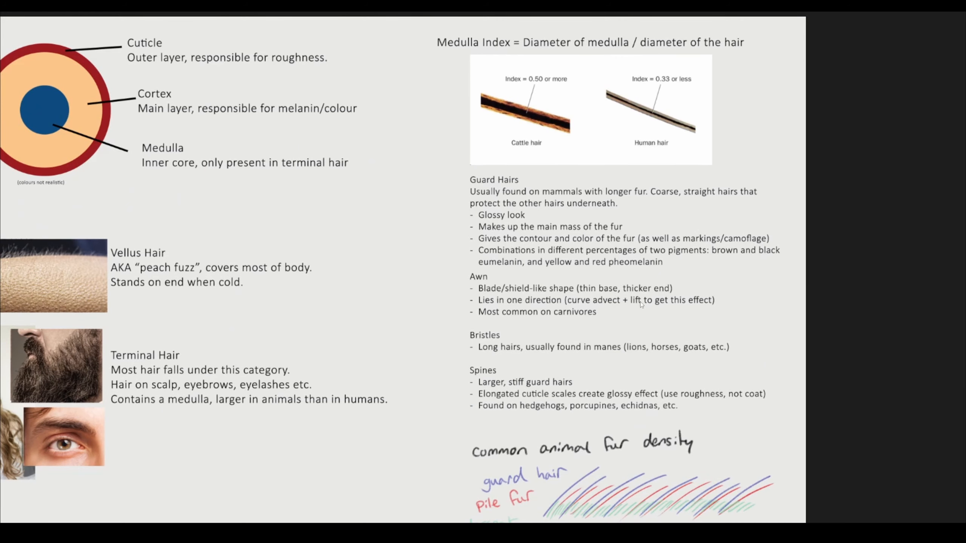
scroll(662, 274, "down", 2)
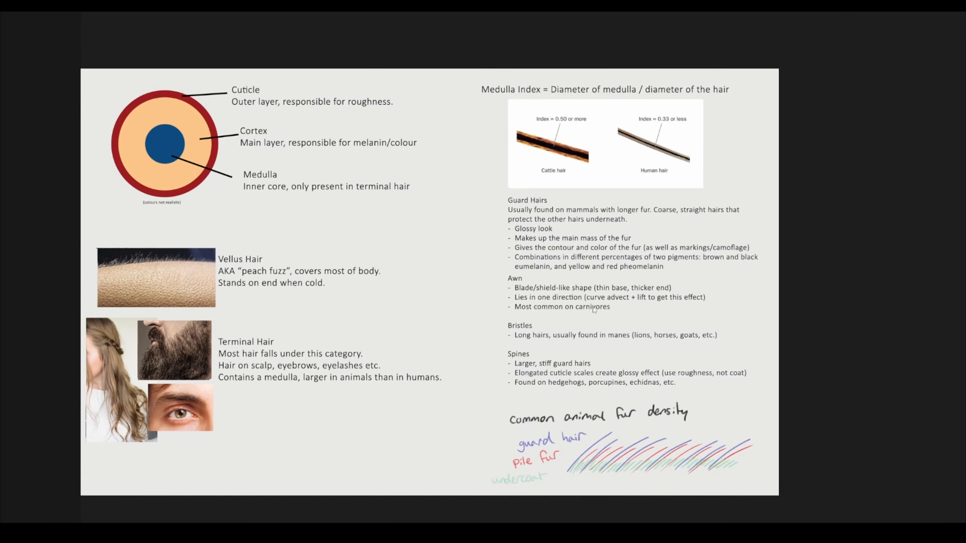
key("ctrl+f")
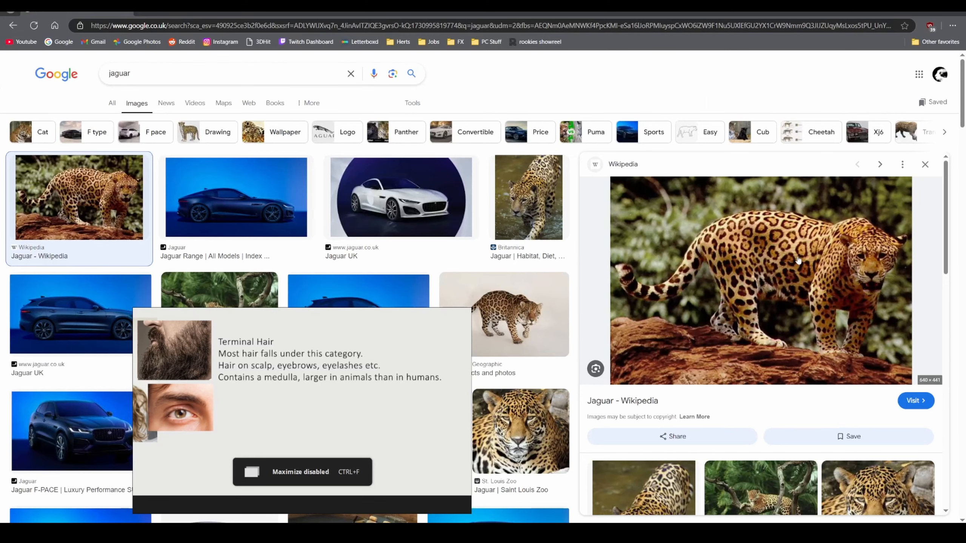
- Search the images for lion and preview the Four Paws and Wikipedia lion photos
left_click(165, 73)
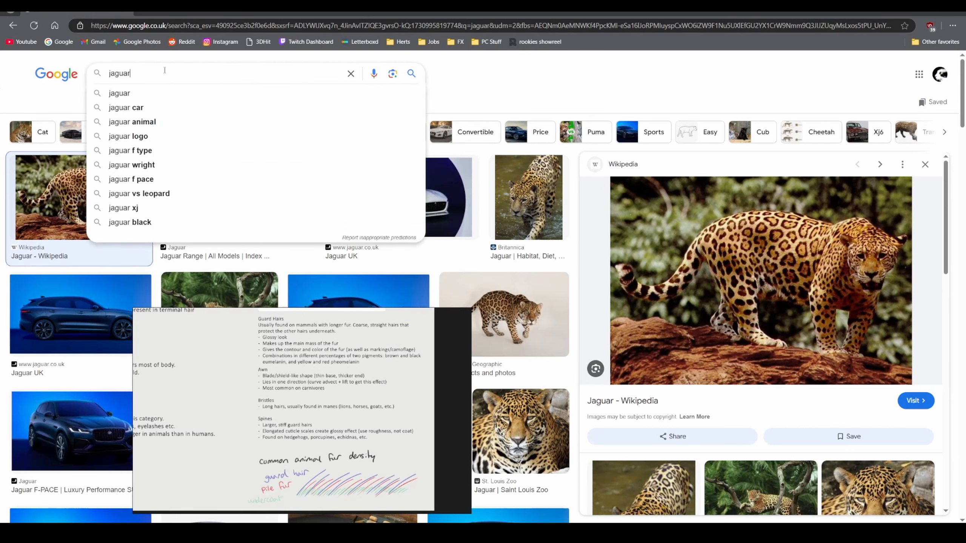
type("lion")
key("Return")
left_click(308, 197)
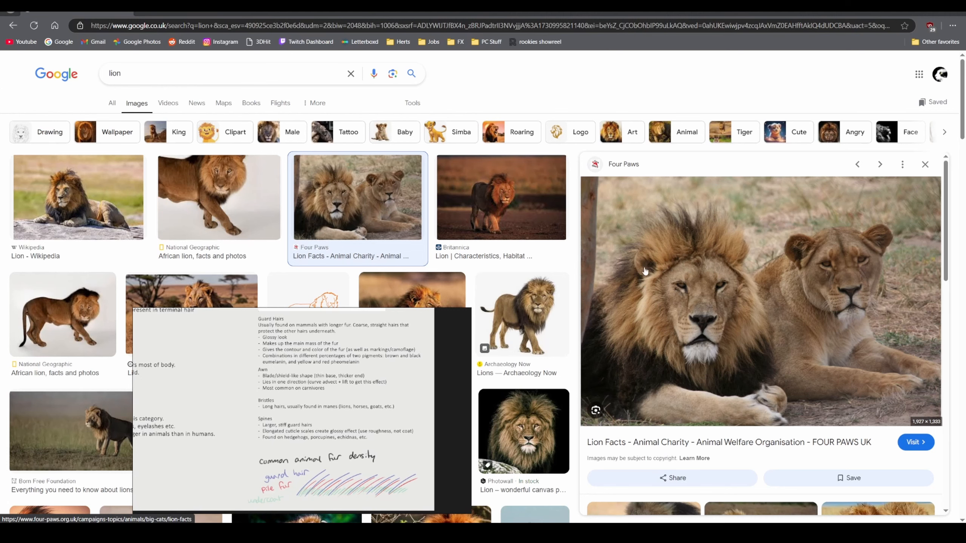
left_click(78, 198)
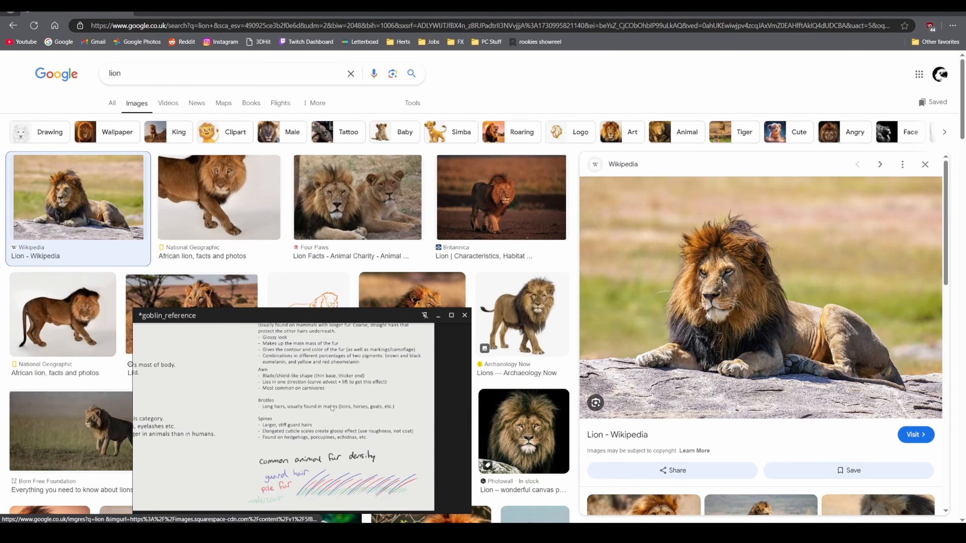
- Examine the reference board's notes on bristles and spines and the common animal fur density sketch
scroll(296, 421, "up", 5)
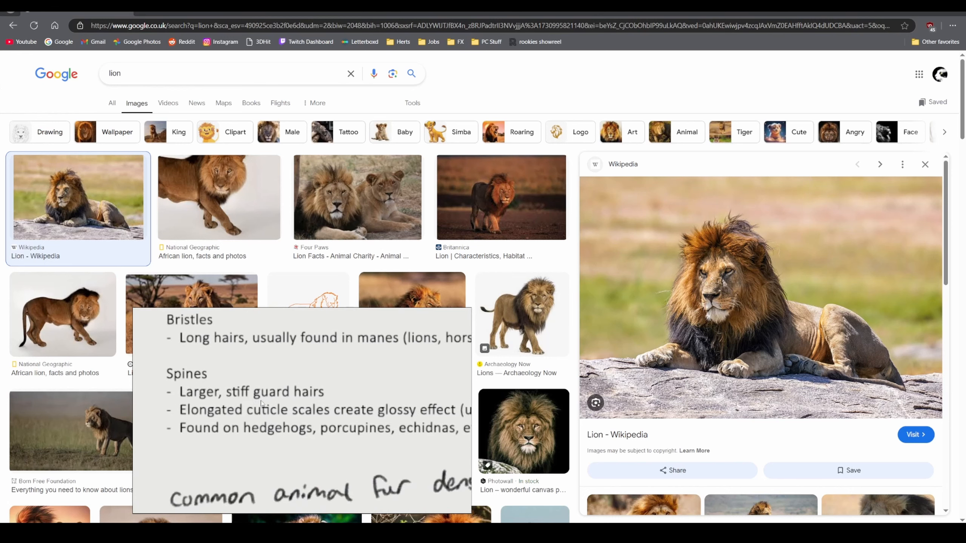
scroll(272, 411, "down", 3)
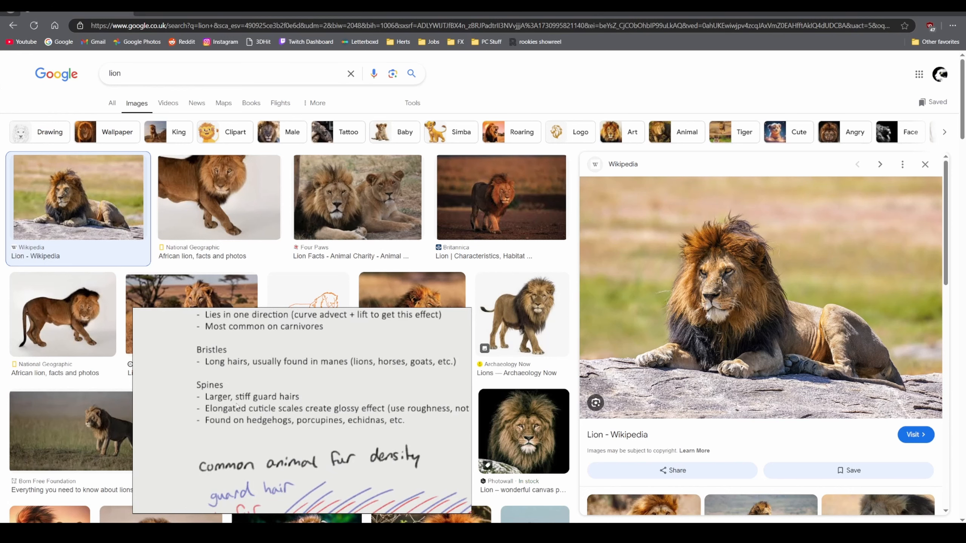
scroll(236, 406, "down", 4)
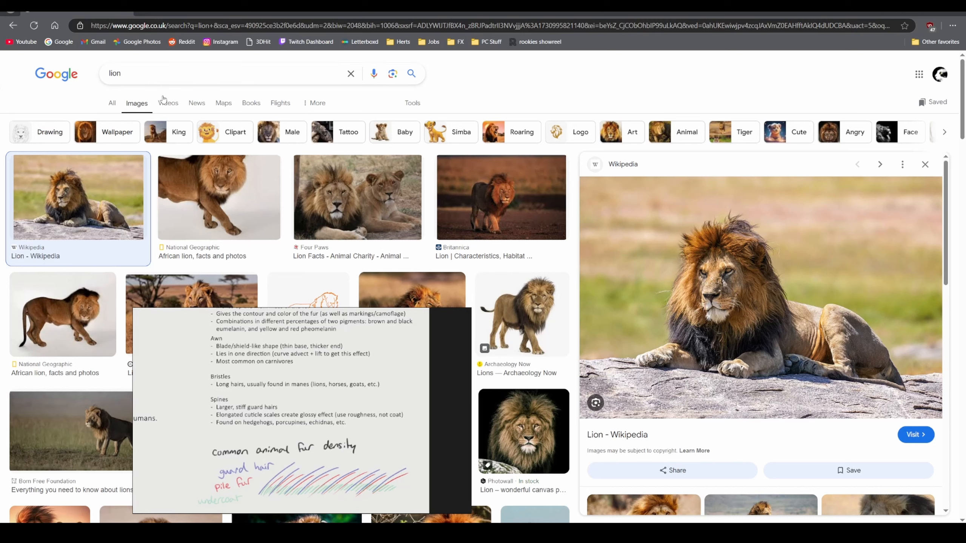
left_click(164, 82)
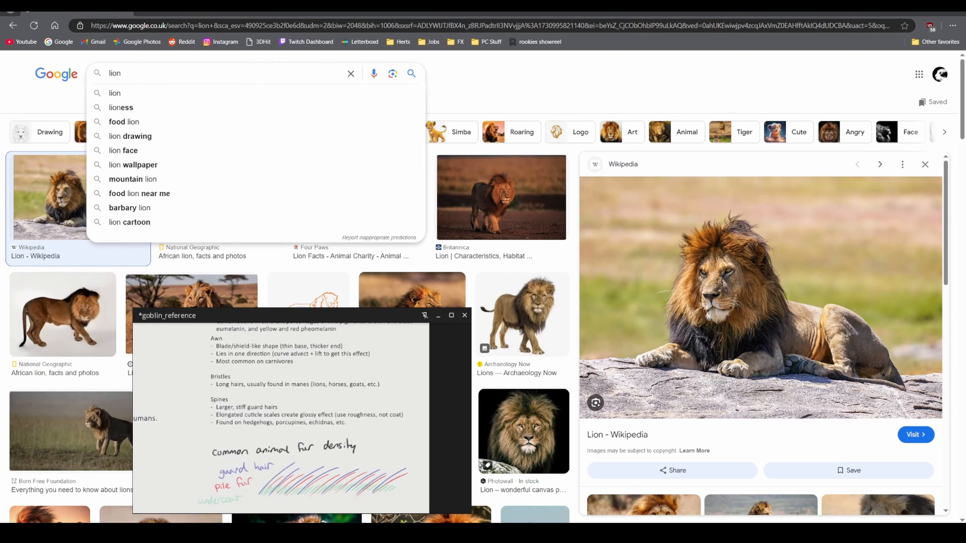
- Switch back to Houdini and set kma_fur1's Medulla Radius to 0.913, Medulla Phase to 0.246 and Medulla Diffuse to 0.616
key("alt+Tab")
middle_click_drag(616, 348, 649, 361)
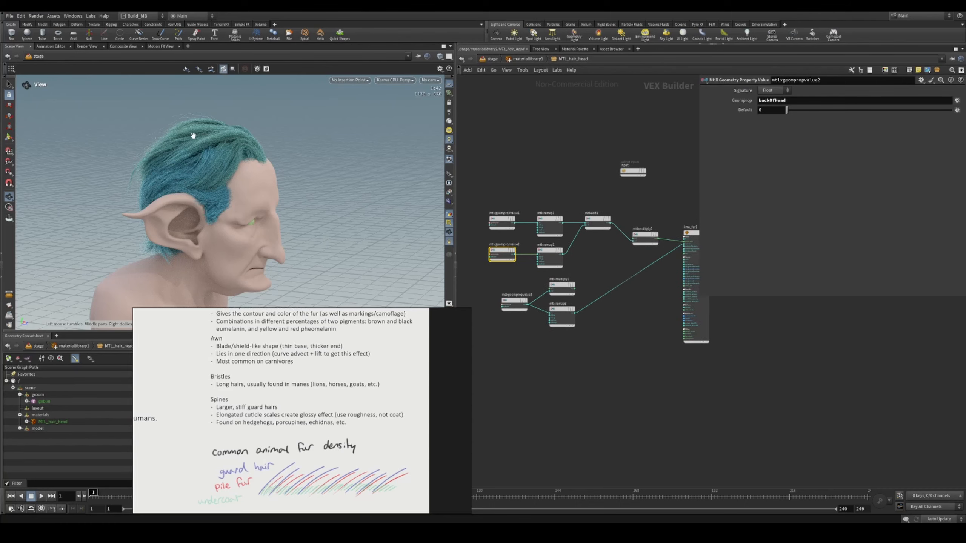
right_click_drag(187, 153, 239, 158, "alt")
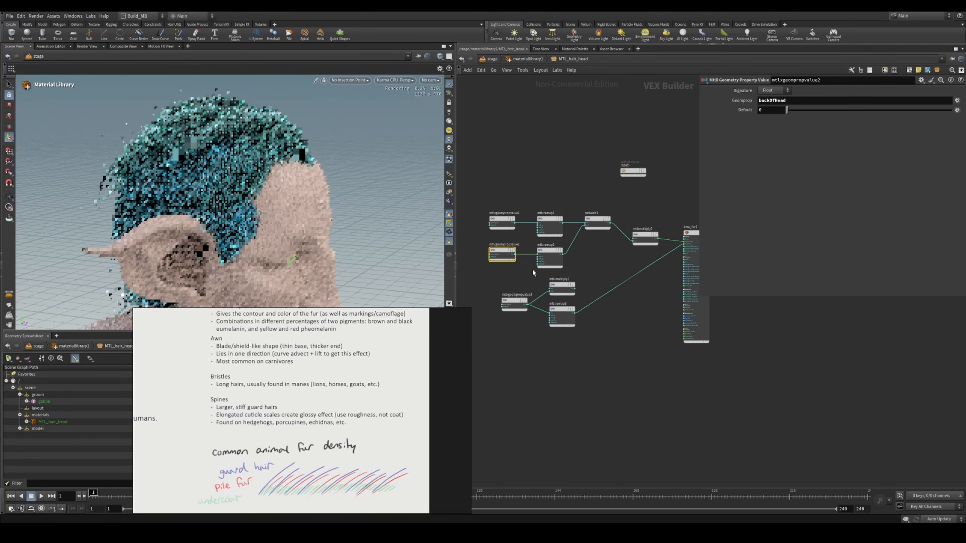
middle_click_drag(593, 263, 550, 261)
left_click(653, 259)
middle_click_drag(586, 203, 491, 204)
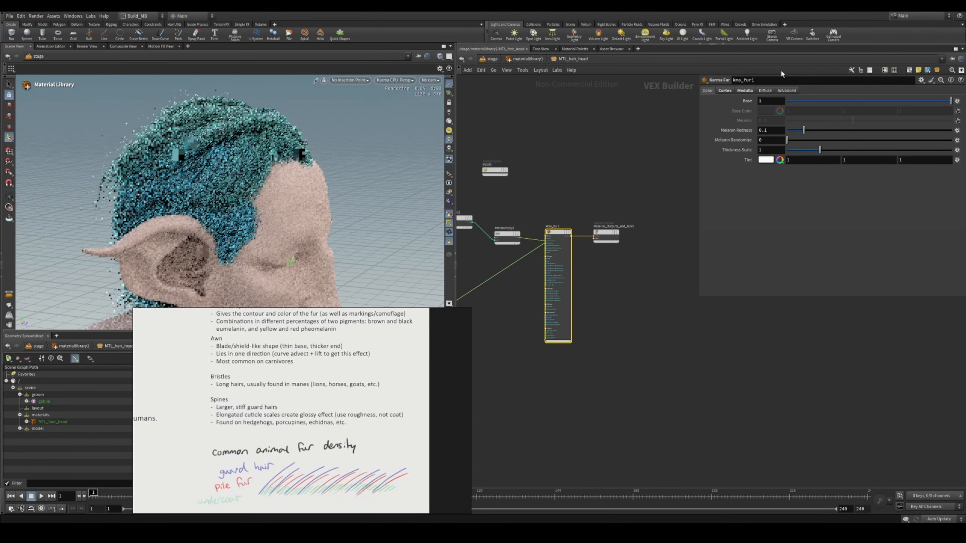
left_click(744, 90)
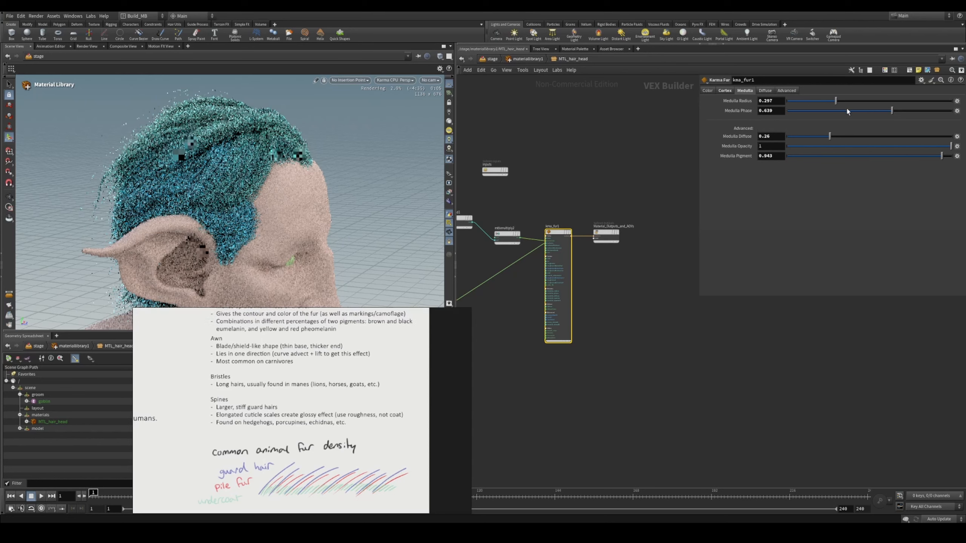
left_click_drag(835, 100, 888, 136)
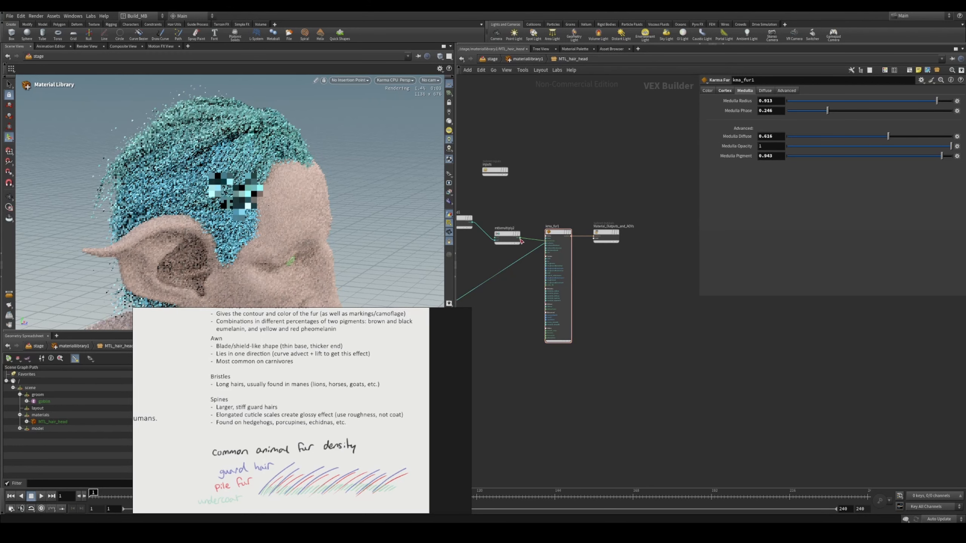
- Cut the wires into kma_fur1's baseColor and melanin inputs, and set Melanin to 0.86 and Melanin Randomize to 0.586
key("y")
left_click_drag(536, 226, 531, 261)
left_click(561, 233)
left_click(708, 90)
left_click_drag(856, 124, 935, 118)
left_click_drag(824, 139, 885, 140)
left_click_drag(915, 122, 929, 120)
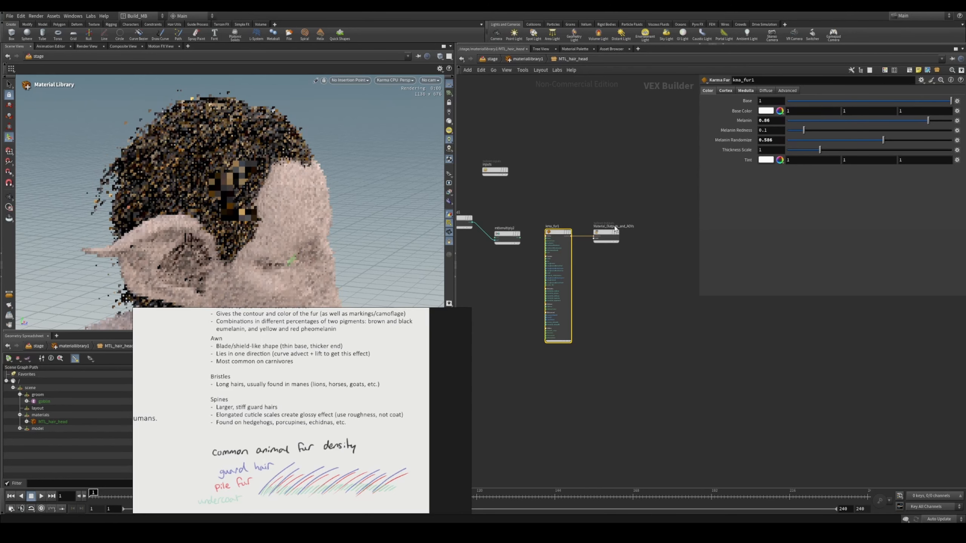
- Connect mtlxremap3's output to kma_fur1's melanin input and select mtlxremap3
left_click(574, 201)
scroll(540, 228, "up", 2)
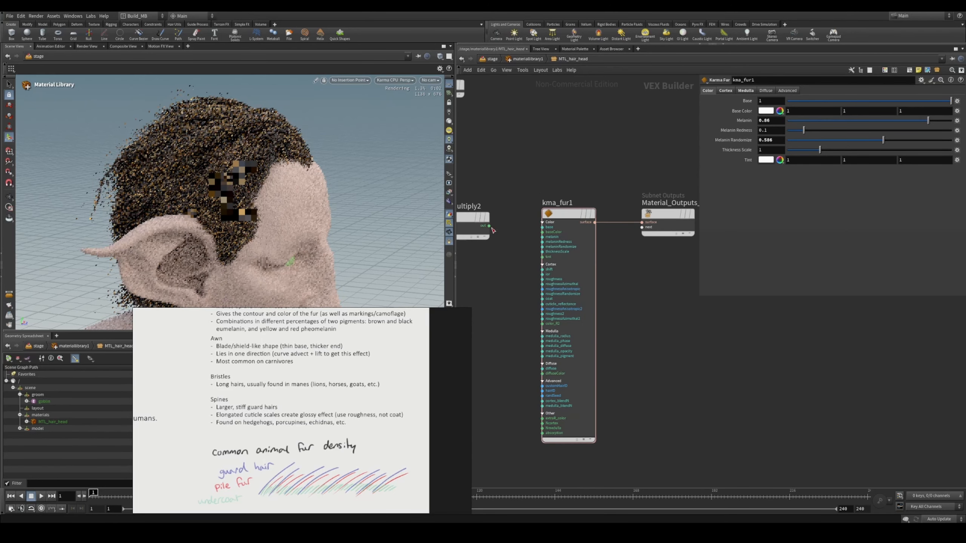
scroll(542, 252, "up", 2)
scroll(542, 252, "down", 5)
middle_click_drag(498, 266, 539, 280)
scroll(501, 245, "up", 2)
middle_click_drag(501, 243, 582, 229)
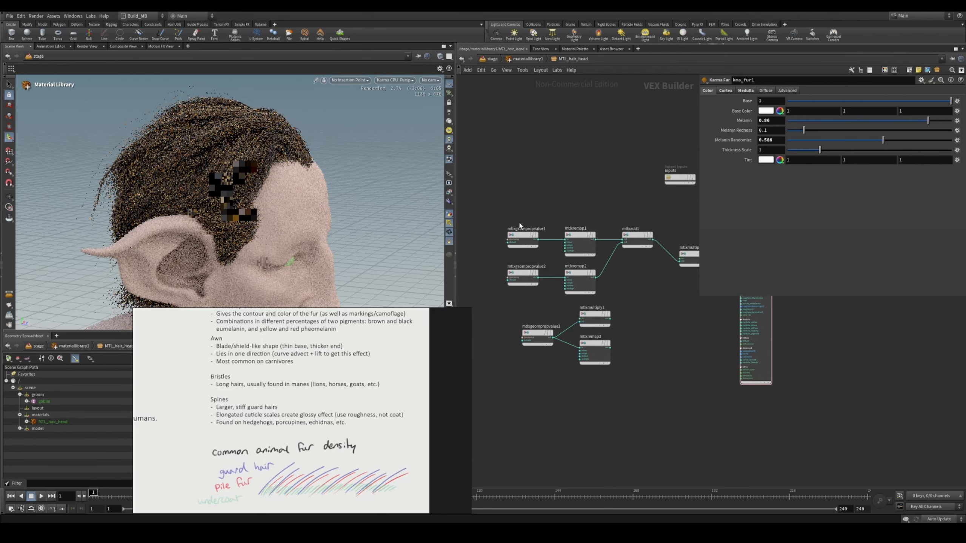
middle_click_drag(590, 294, 380, 263)
middle_click_drag(406, 170, 474, 178)
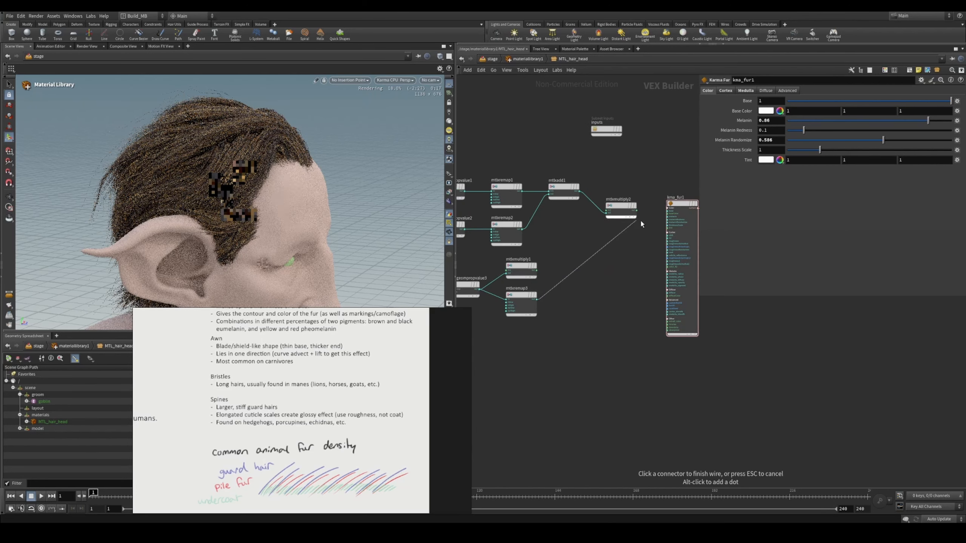
left_click(668, 217)
left_click(513, 308)
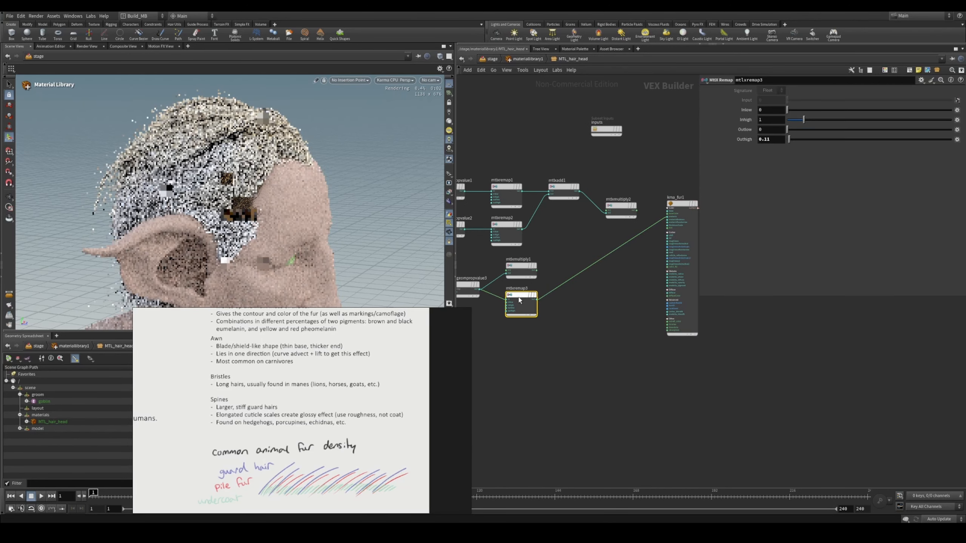
- Set kma_fur1's Melanin Randomize to 0.159 and Melanin Redness to 0.871
middle_click_drag(629, 279, 574, 303)
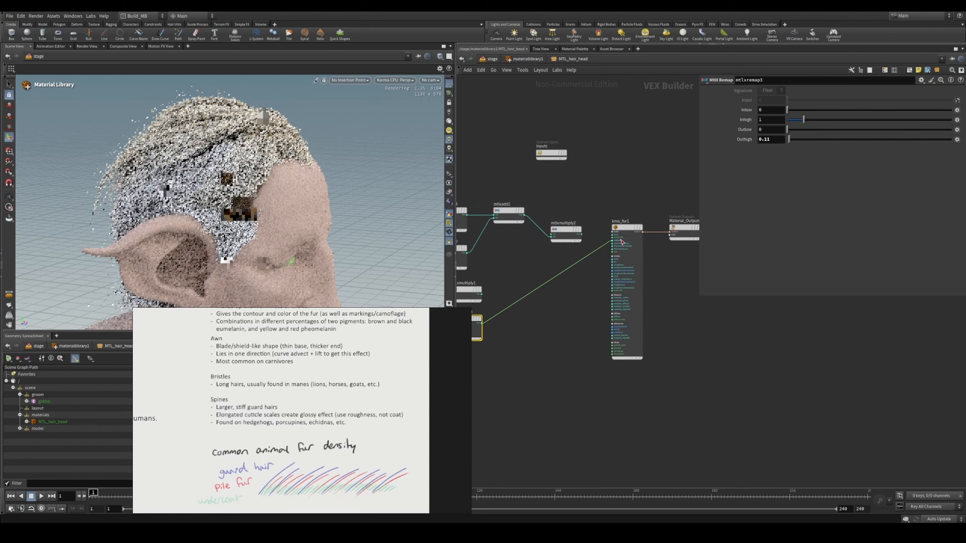
left_click(627, 236)
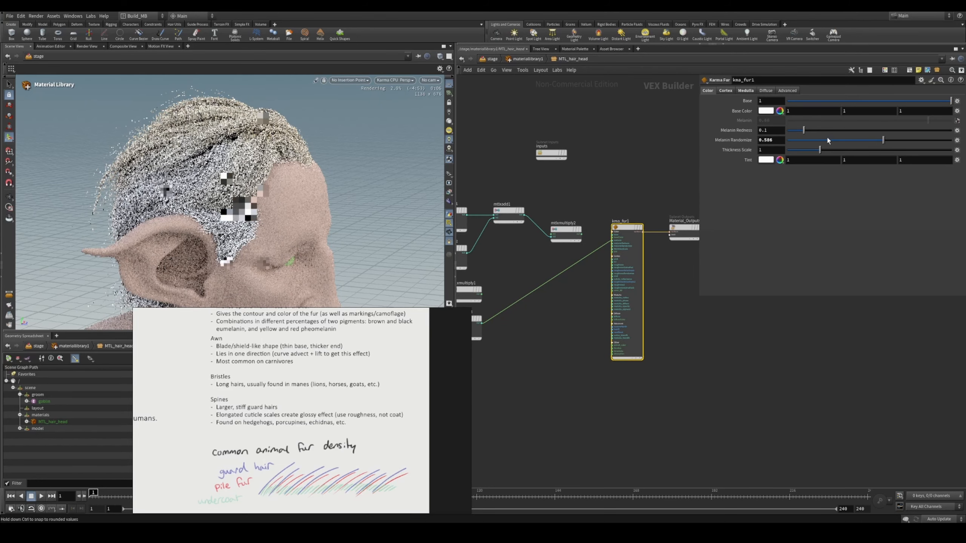
left_click(813, 140)
left_click_drag(806, 130, 929, 131)
- Connect mtlxmultiply2's output to kma_fur1's baseColor input and mtlxremap3's output to its melanin input
left_click(590, 322)
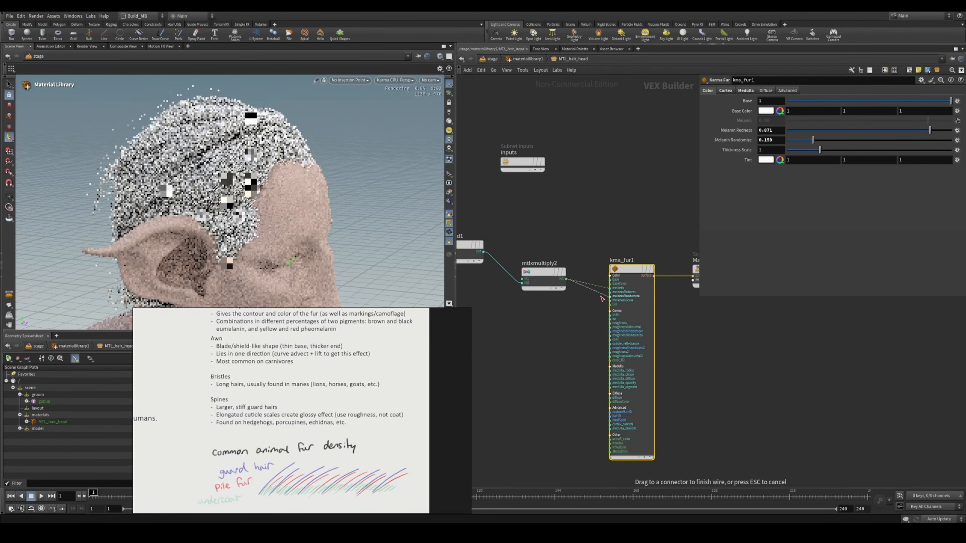
left_click(610, 284)
left_click(600, 295)
left_click(631, 269)
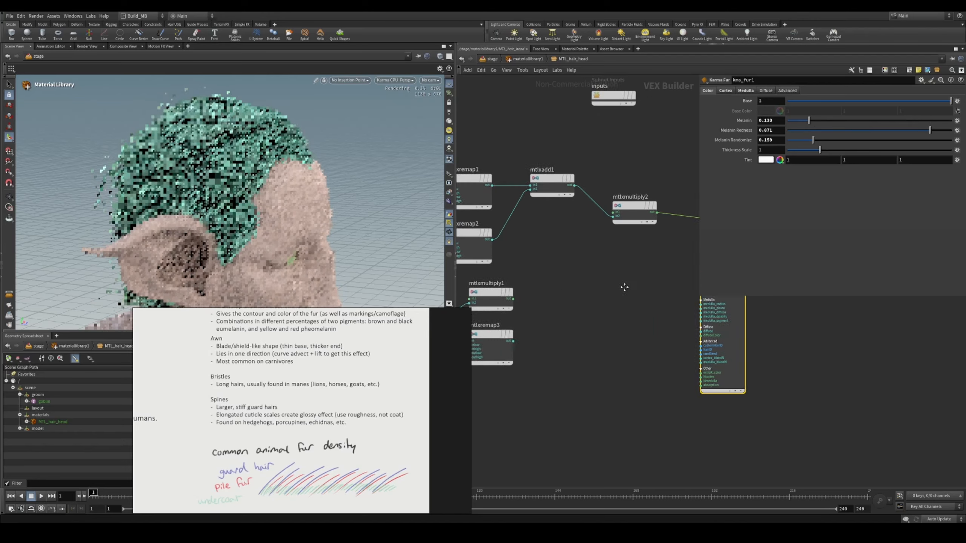
left_click(615, 334)
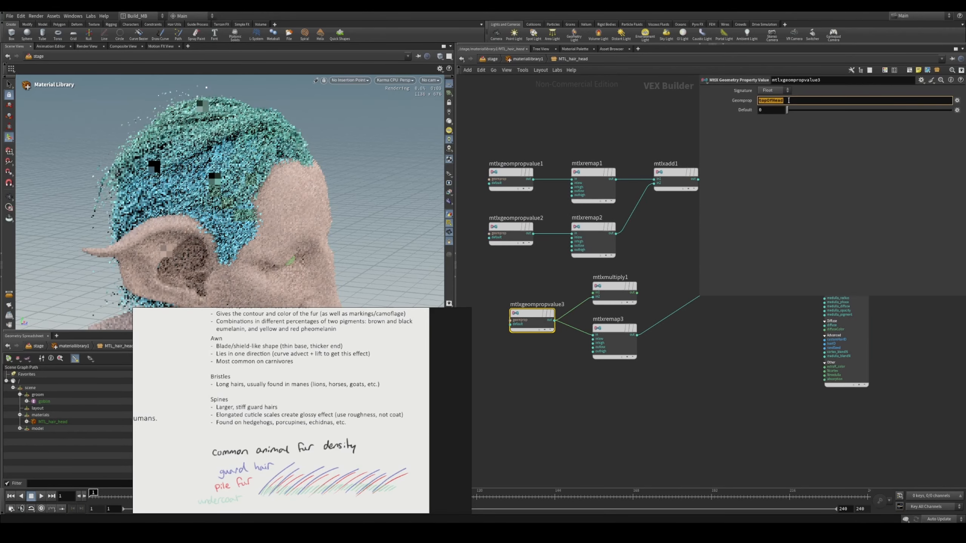
- Change mtlxmultiply2's color to a muted pink, and set mtlxremap3's Outlow to 0.39 and Outhigh to 0
left_click_drag(804, 139, 794, 141)
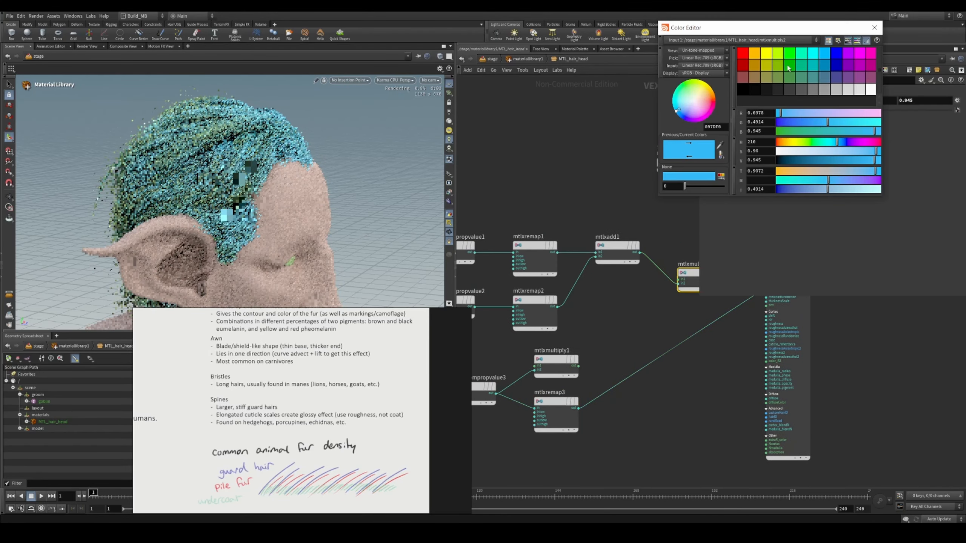
left_click(778, 53)
left_click(743, 64)
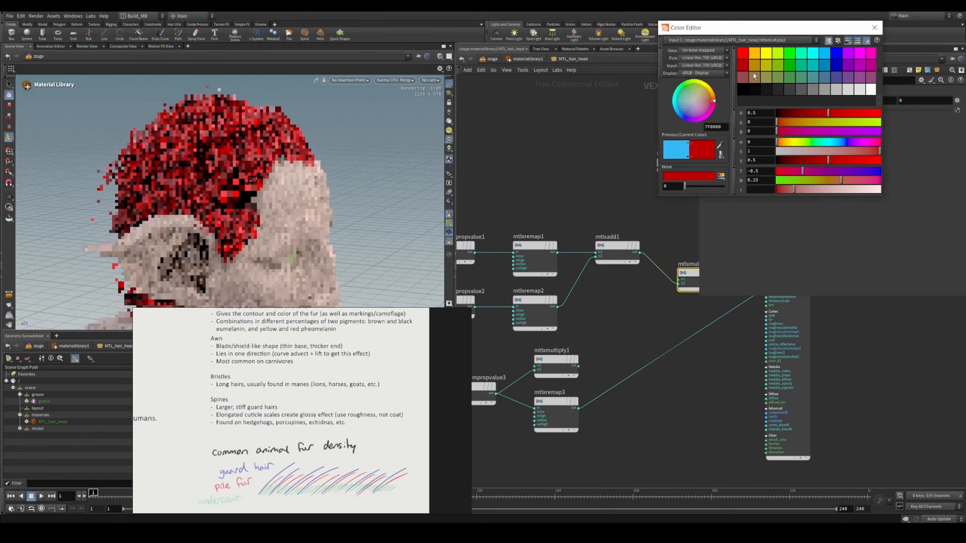
left_click(871, 151)
left_click(871, 64)
left_click(870, 151)
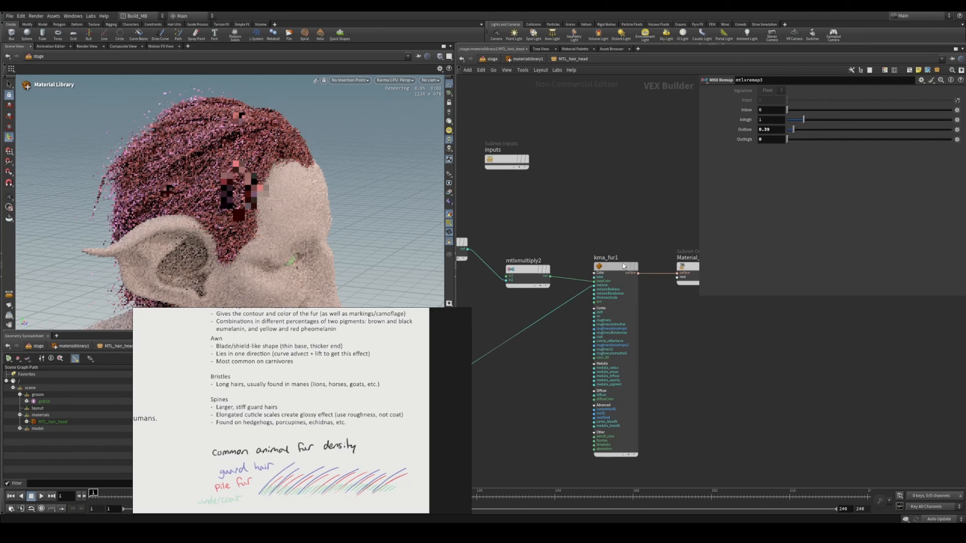
- Set kma_fur1's Melanin Redness to 0.126 and its cortex Roughness Randomize to 0.264, and show the medulla settings
left_click(624, 267)
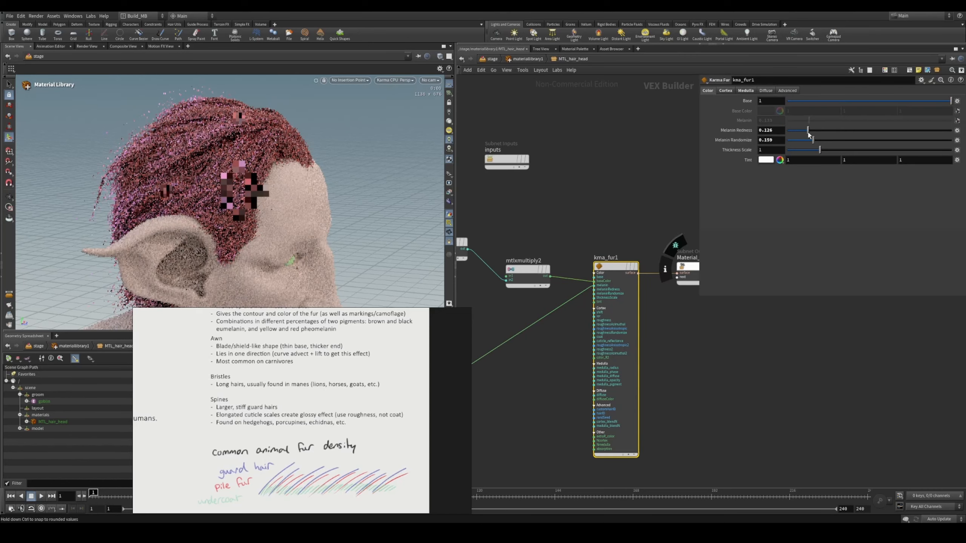
left_click_drag(820, 161, 832, 161)
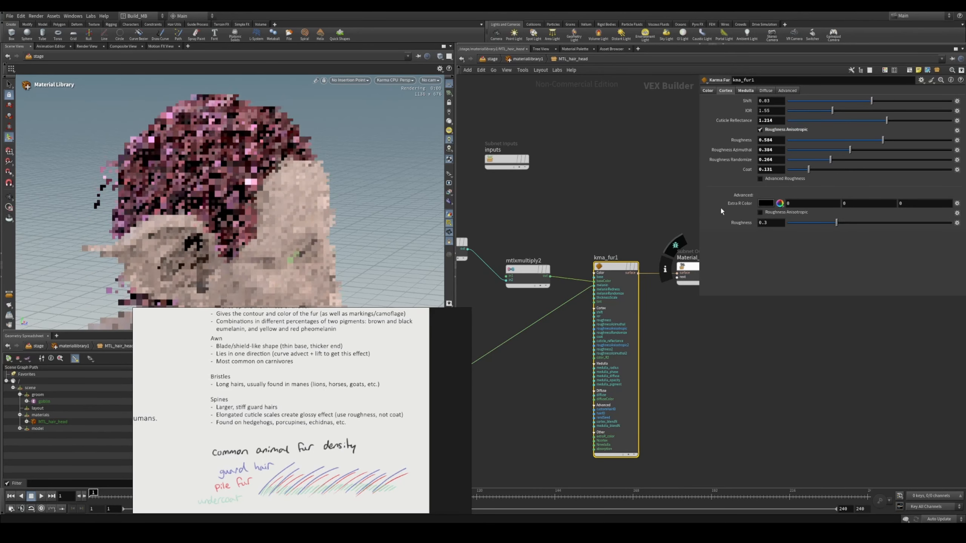
left_click(745, 91)
key("u")
key("u")
double_click(540, 185)
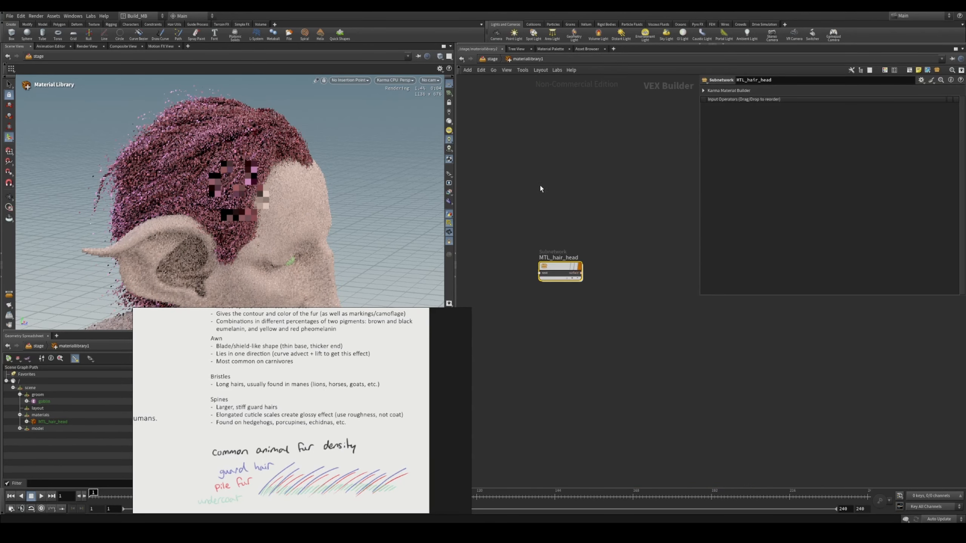
double_click(559, 270)
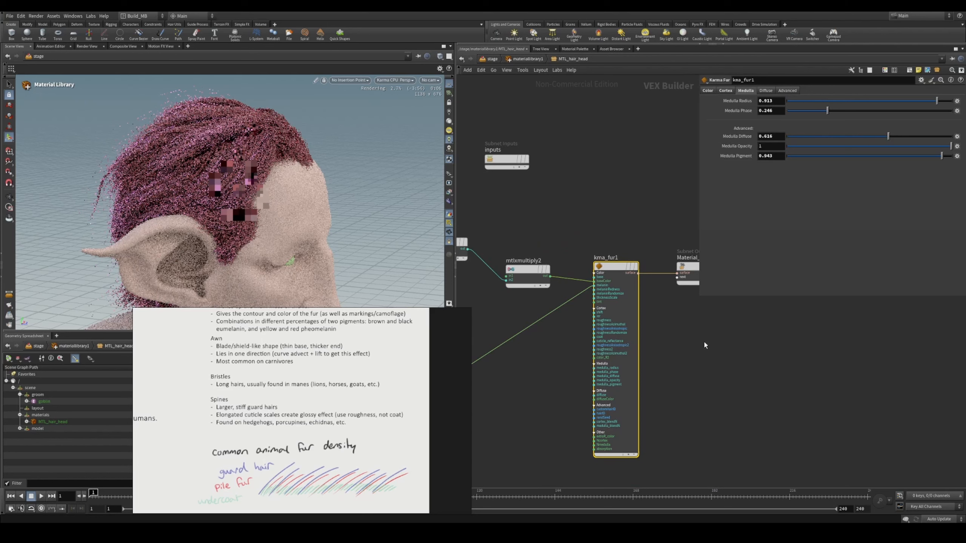
middle_click_drag(696, 354, 658, 359)
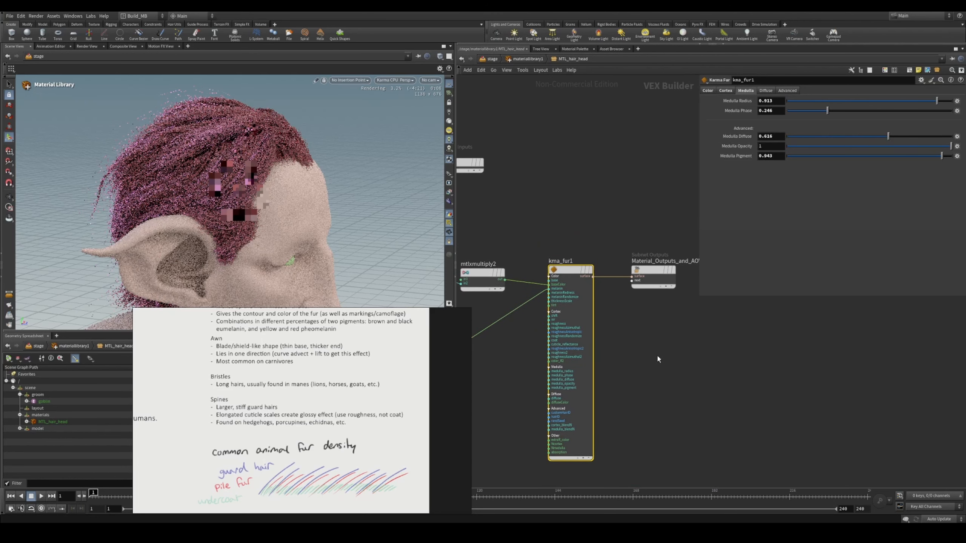
- Add a Karma Material Builder to materiallibrary1 below MTL_hair_head
key("u")
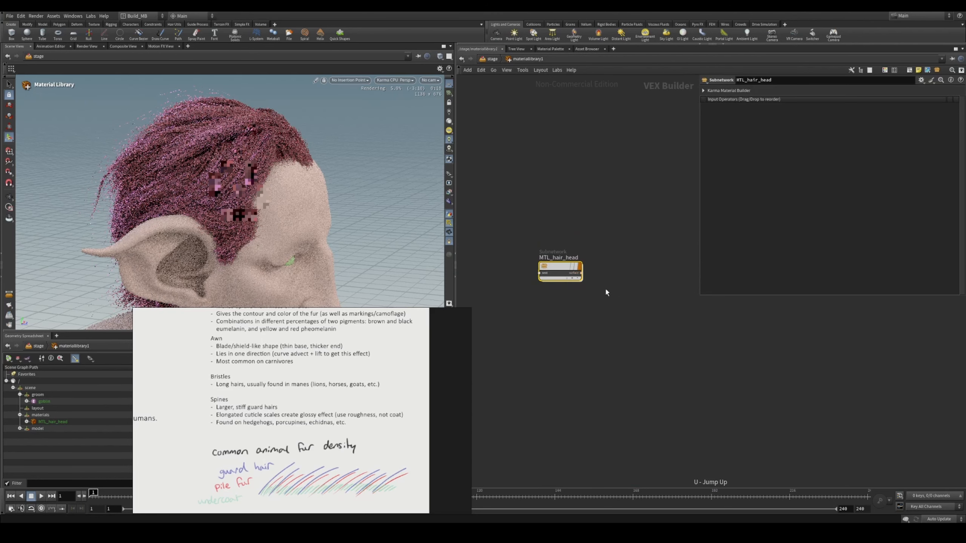
middle_click_drag(588, 361, 605, 352)
left_click(602, 353)
key("Tab")
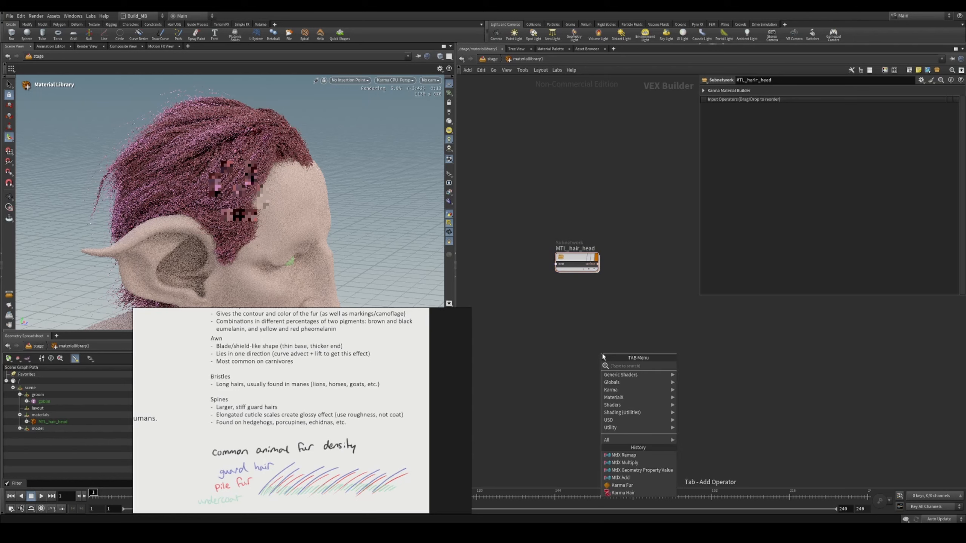
type("kar")
key("Return")
left_click(603, 355)
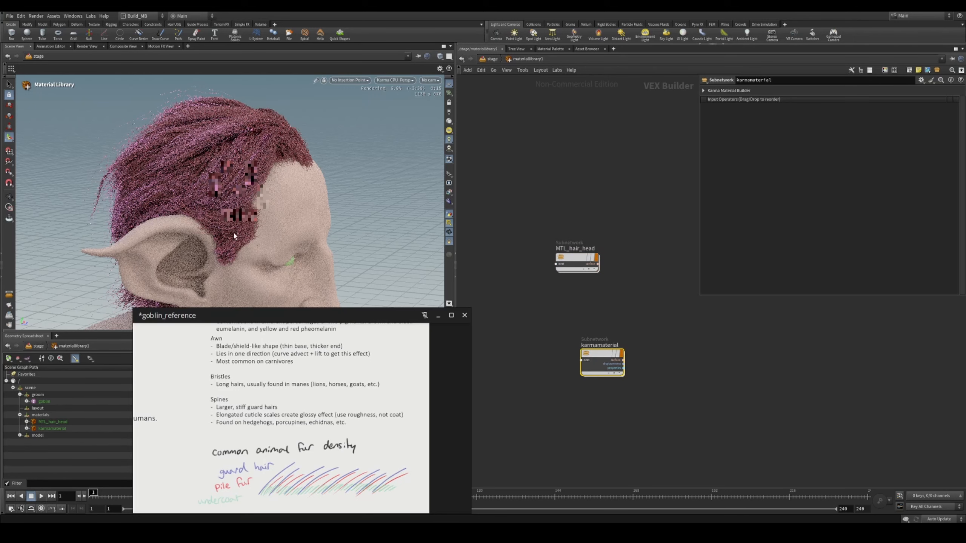
- Rename the new Karma material subnetwork in the material library to MTL_default
double_click(597, 348)
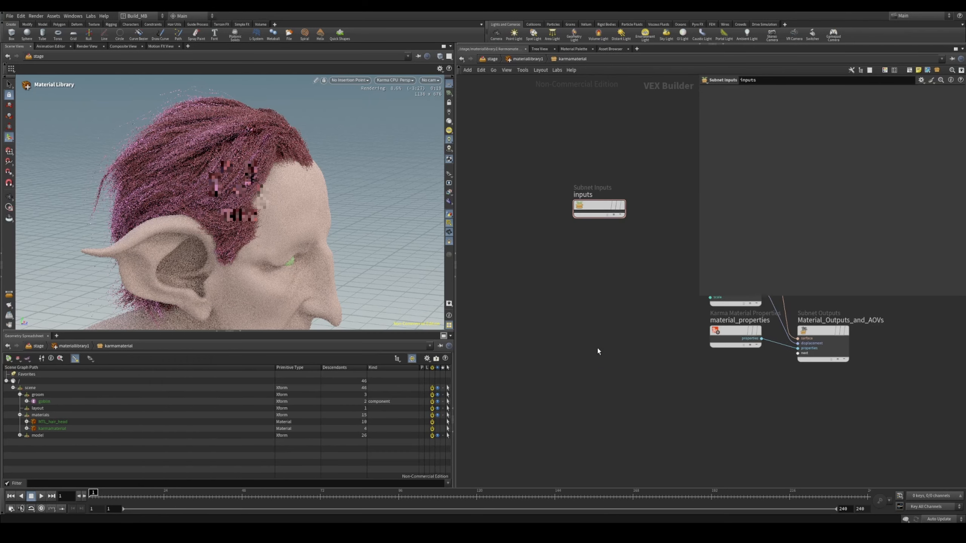
key("u")
double_click(594, 345)
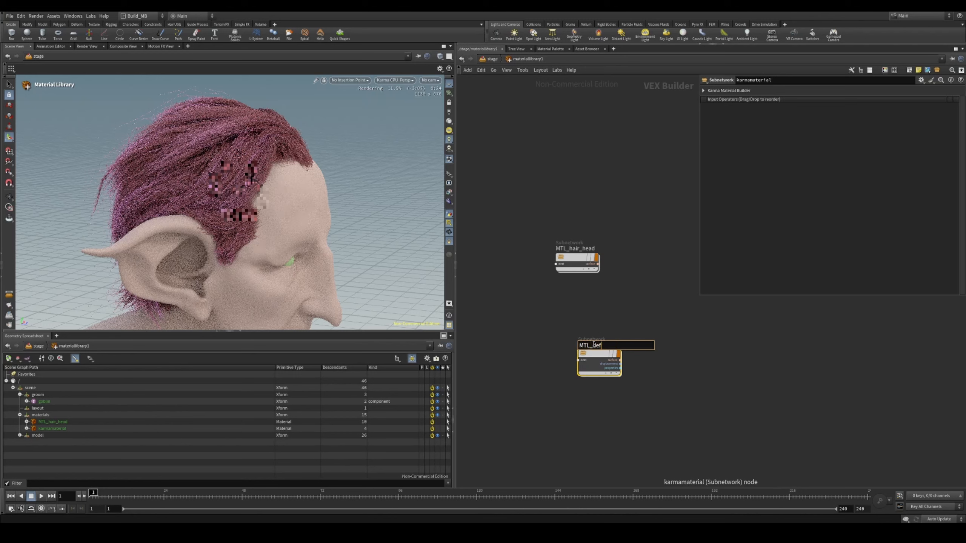
type("MTL_defaul")
key("Return")
- Inside MTL_default, set mtlxstandard_surface's base color to 0.2 grey and its specular roughness to 0.887
double_click(598, 356)
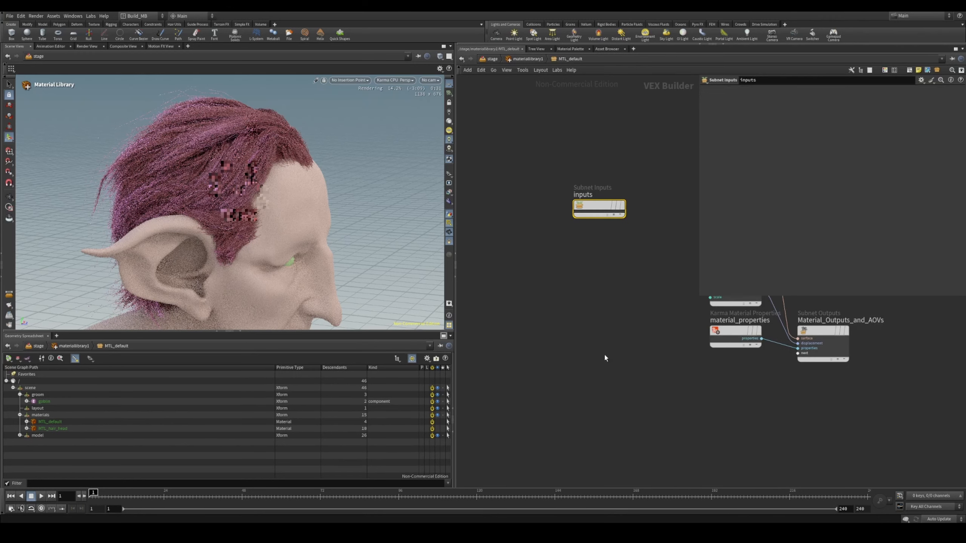
middle_click_drag(639, 305, 509, 322)
left_click(600, 232)
left_click(765, 121)
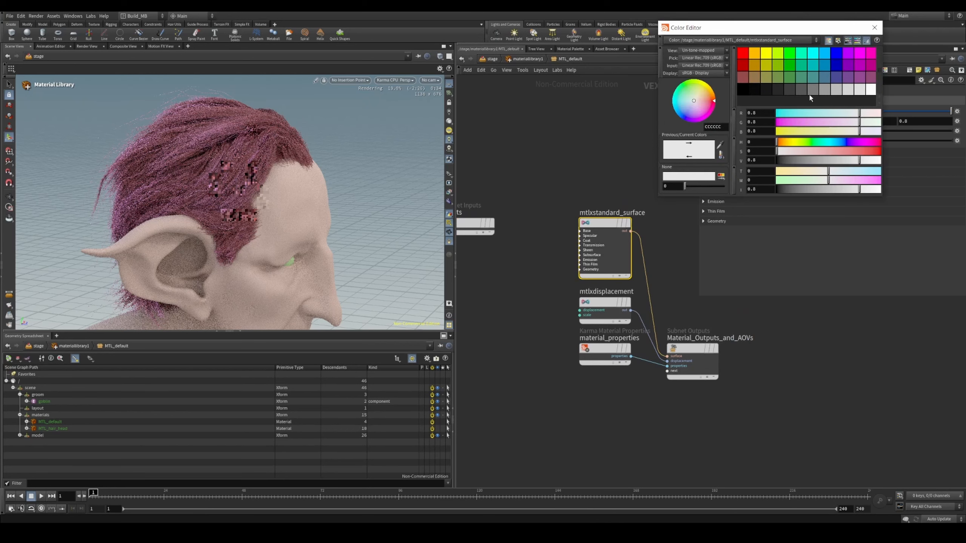
left_click(811, 93)
left_click(874, 27)
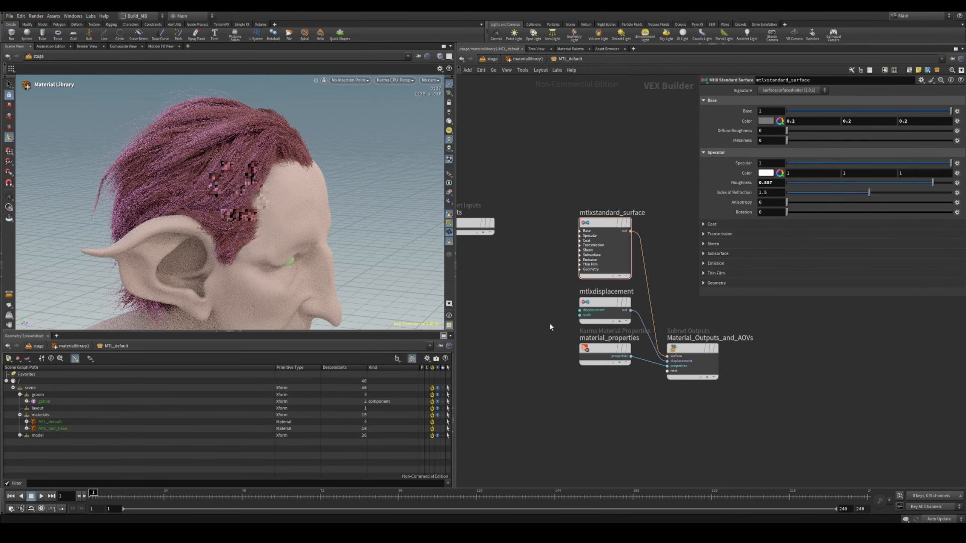
- Delete the mtlxdisplacement and material_properties nodes from MTL_default and return to the stage network
left_click_drag(615, 368, 615, 387)
key("Delete")
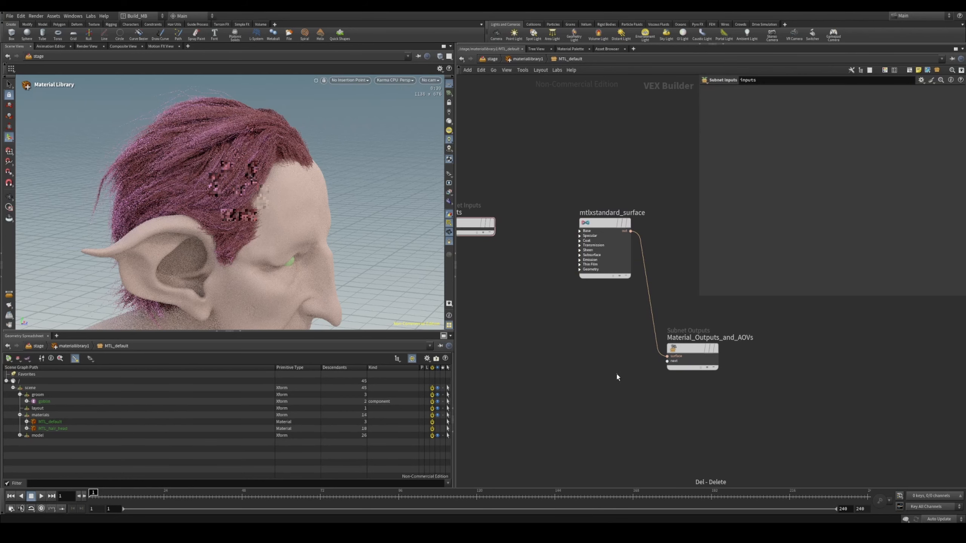
key("u")
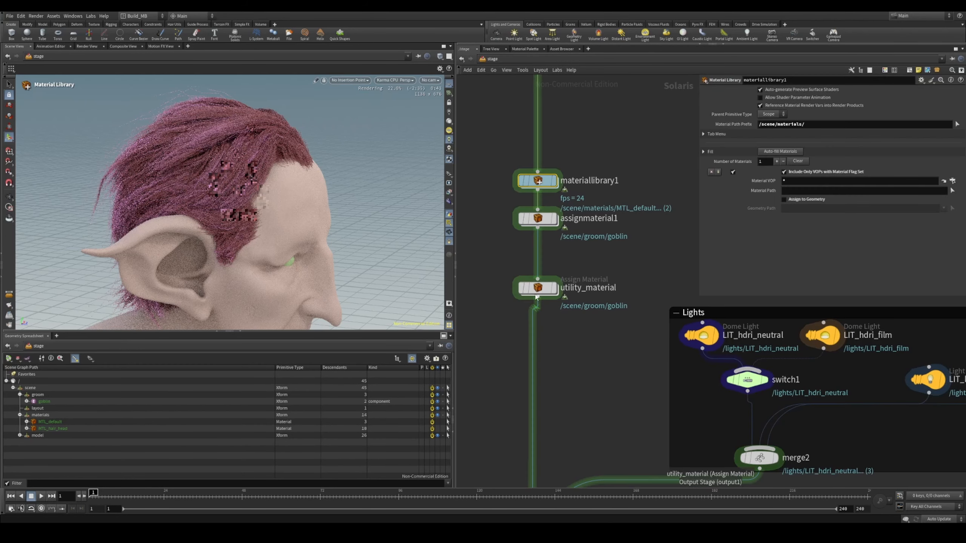
- Set utility_material's primitives to the goblin model's geo hierarchy, from geo through the render GEO_eyes mesh
left_click(538, 288)
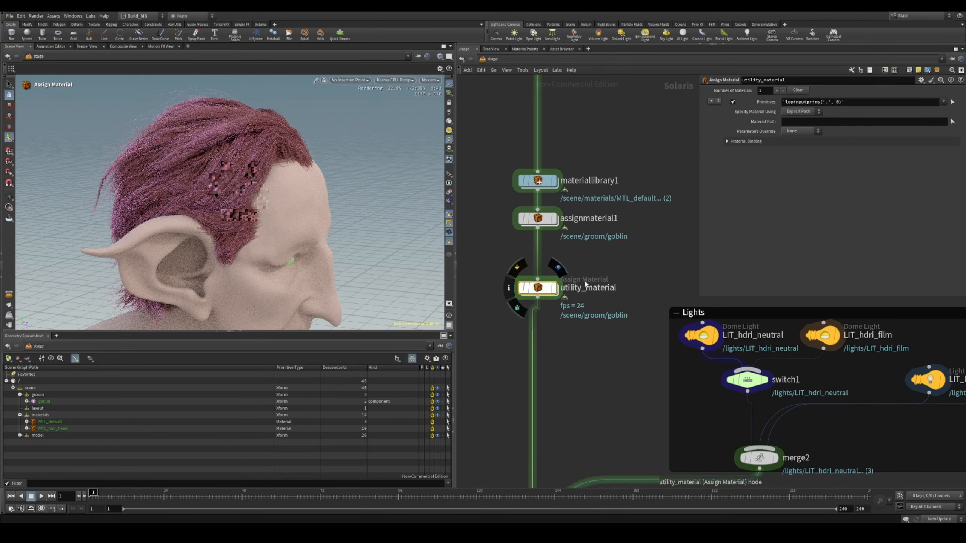
left_click(953, 103)
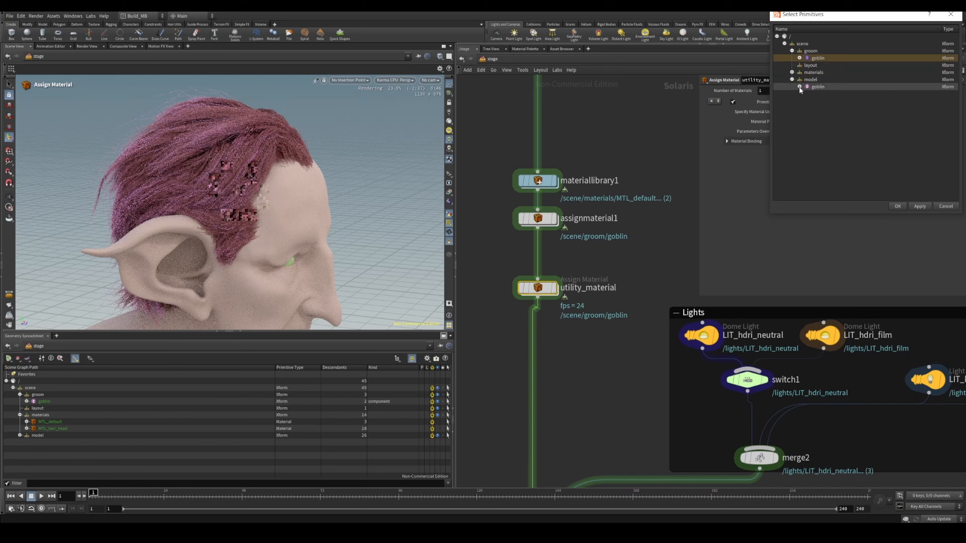
left_click(800, 88)
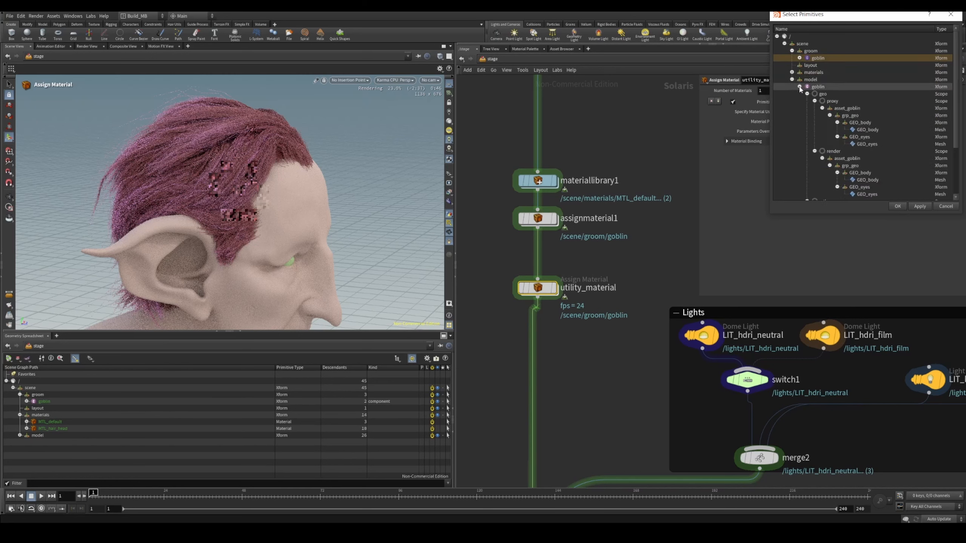
left_click(825, 94)
left_click(871, 194, "shift")
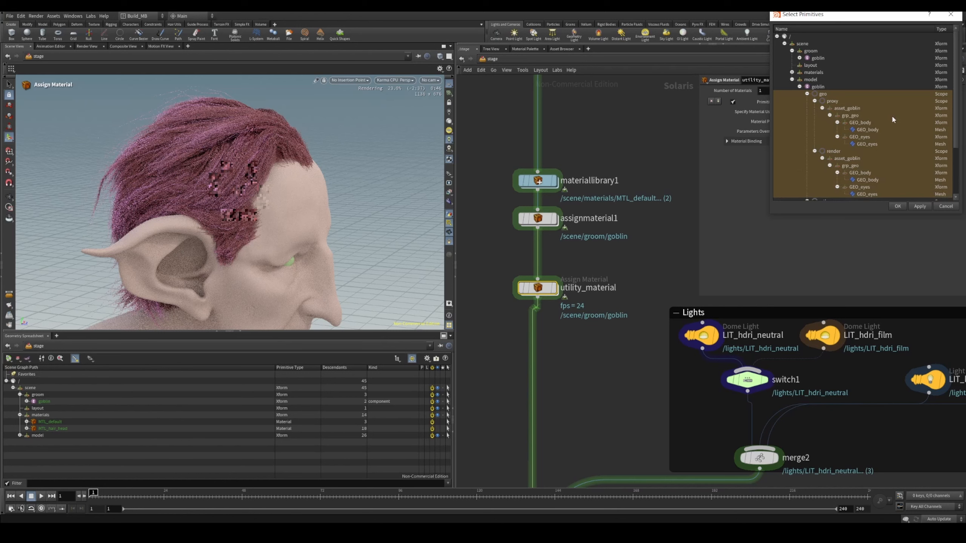
left_click(898, 206)
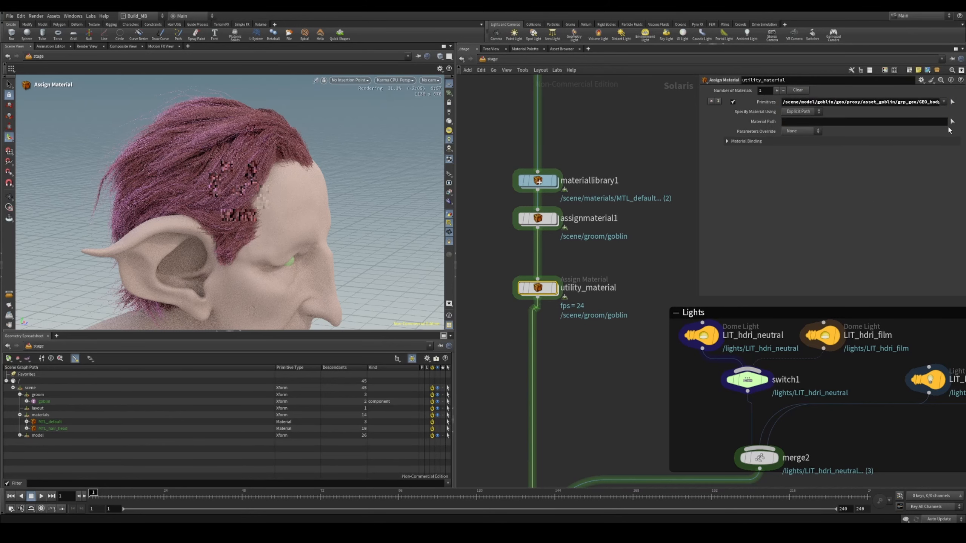
- Set utility_material's material path to /scene/materials/MTL_default
left_click(952, 121)
left_click(784, 59)
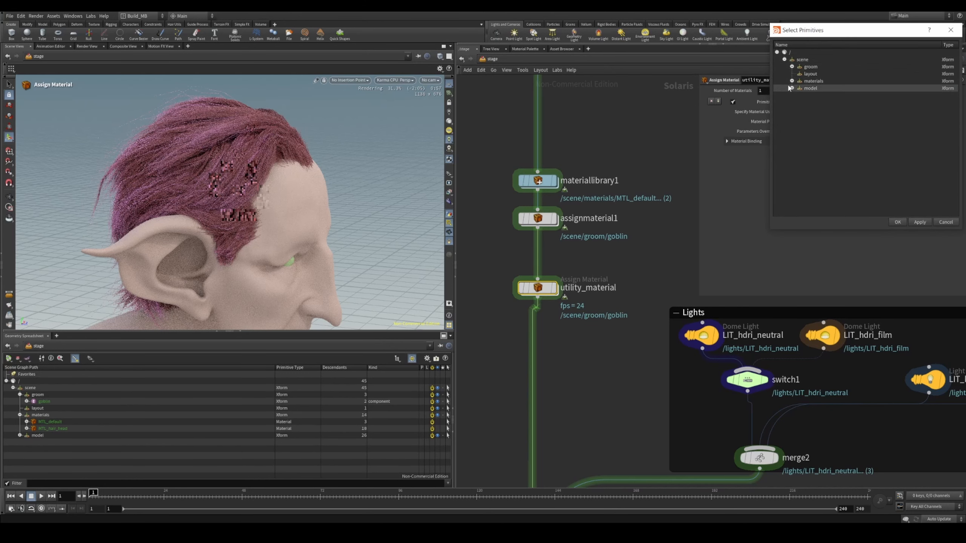
left_click(792, 80)
left_click(823, 88)
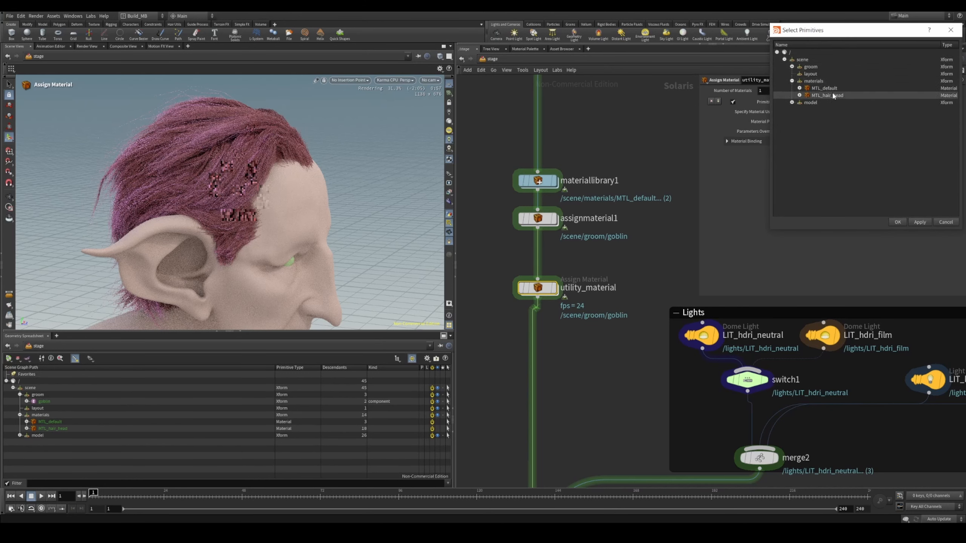
left_click(897, 222)
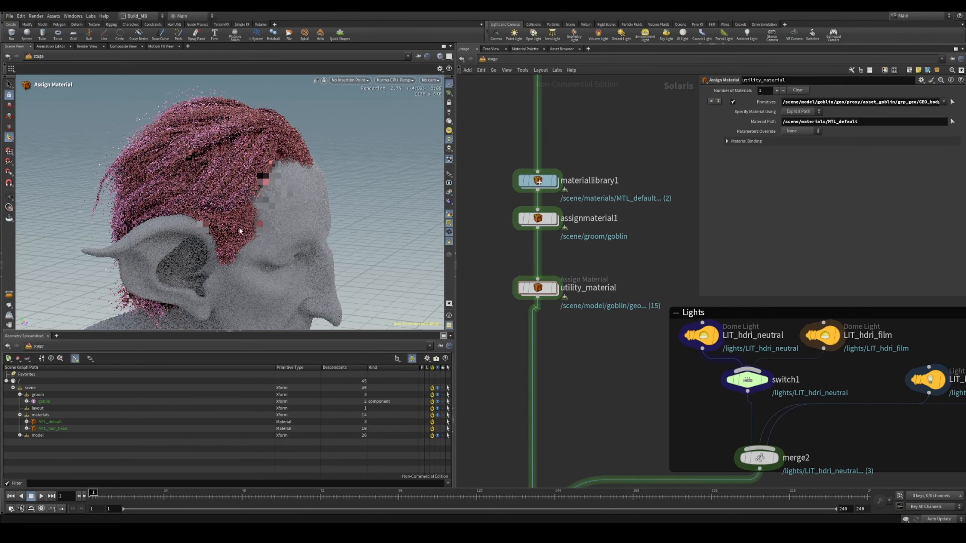
key("Escape")
left_click_drag(284, 224, 247, 231)
key("Return")
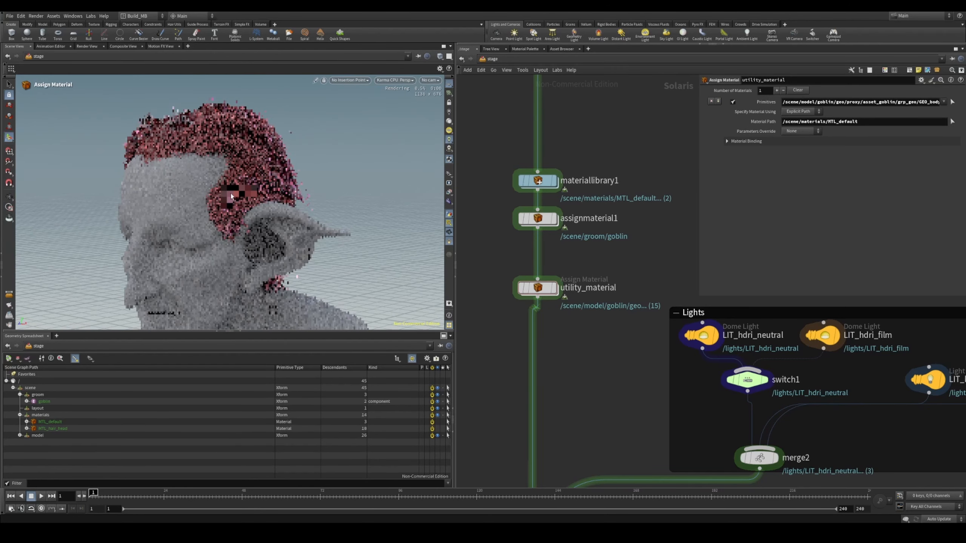
right_click_drag(199, 213, 187, 171, "alt")
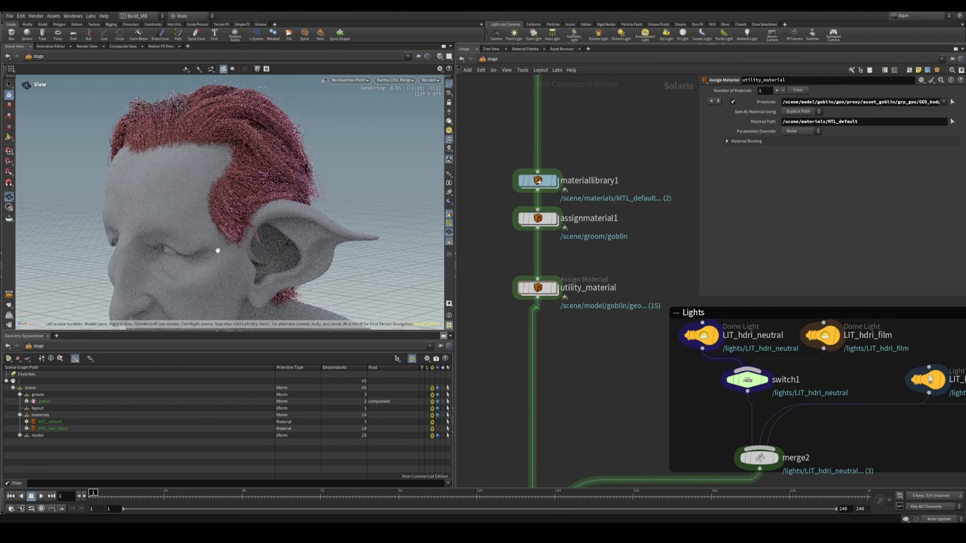
left_click_drag(219, 249, 247, 230, "alt")
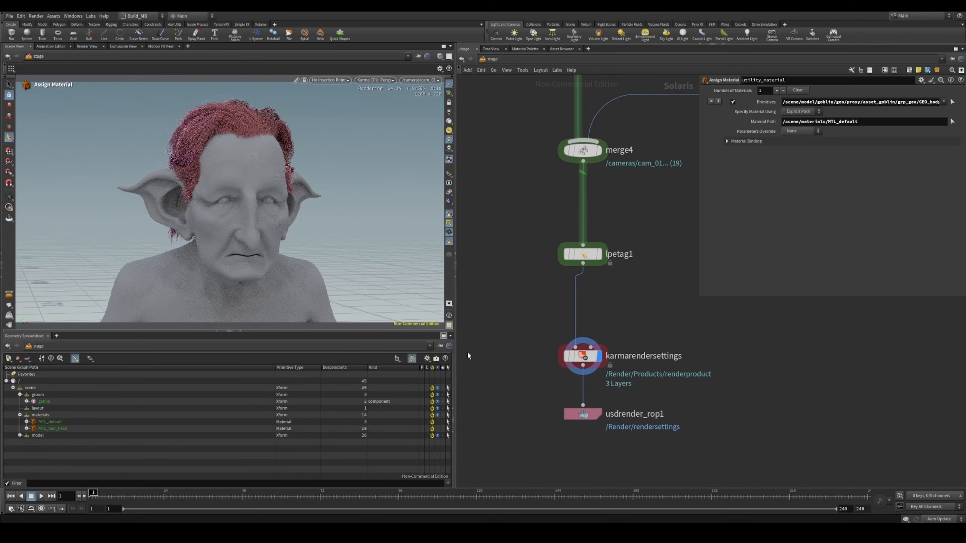
- Add a USD ROP named usd_write after karmarendersettings, outputting to $HIP/usd/vault/primitives/GROOM_lookdev.usd, and expand the groom goblin in the scene graph
scroll(598, 382, "down", 2)
middle_click_drag(682, 416, 610, 396)
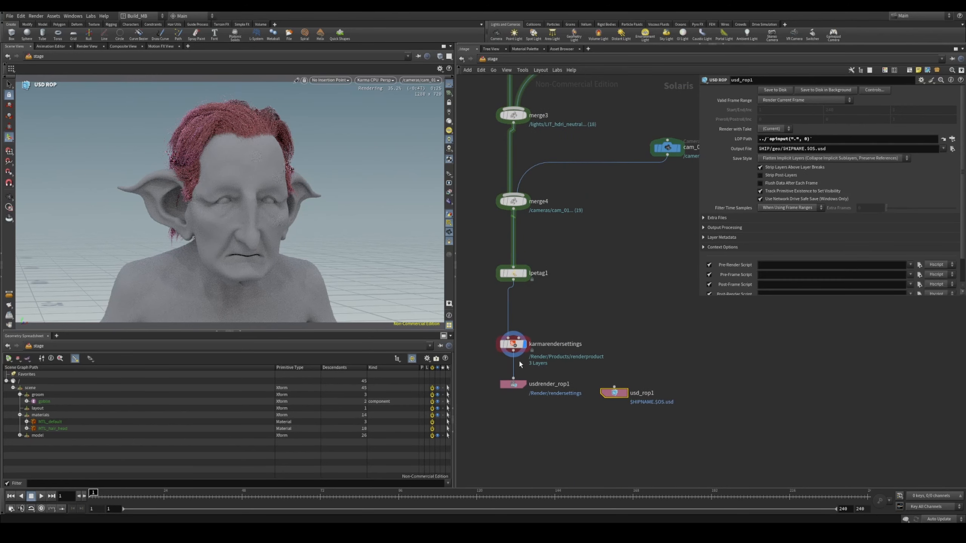
left_click(514, 351)
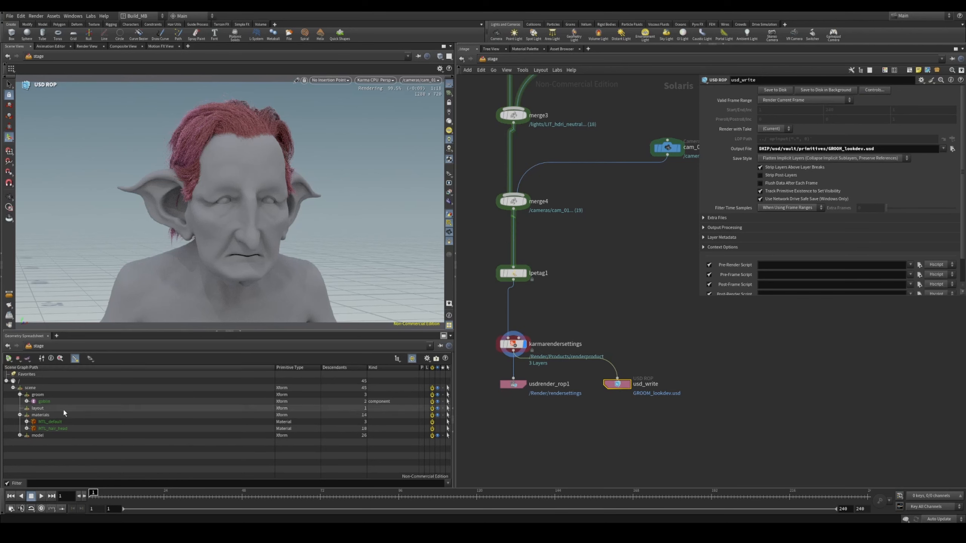
left_click(27, 401)
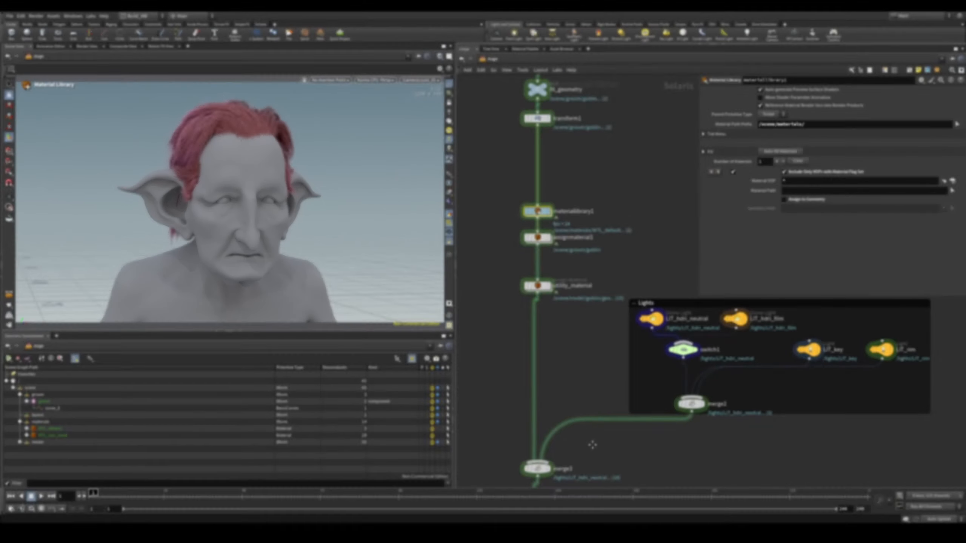
- Set a keyframe of 0 on transform1's Y rotation at frame 1
middle_click_drag(600, 323, 579, 299)
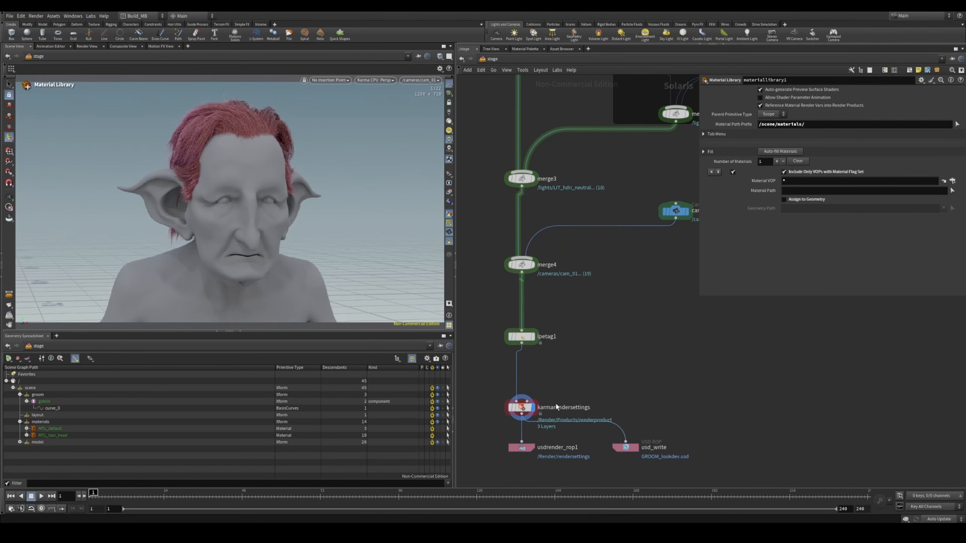
scroll(579, 210, "up", 10)
middle_click_drag(605, 186, 610, 290)
left_click(546, 237)
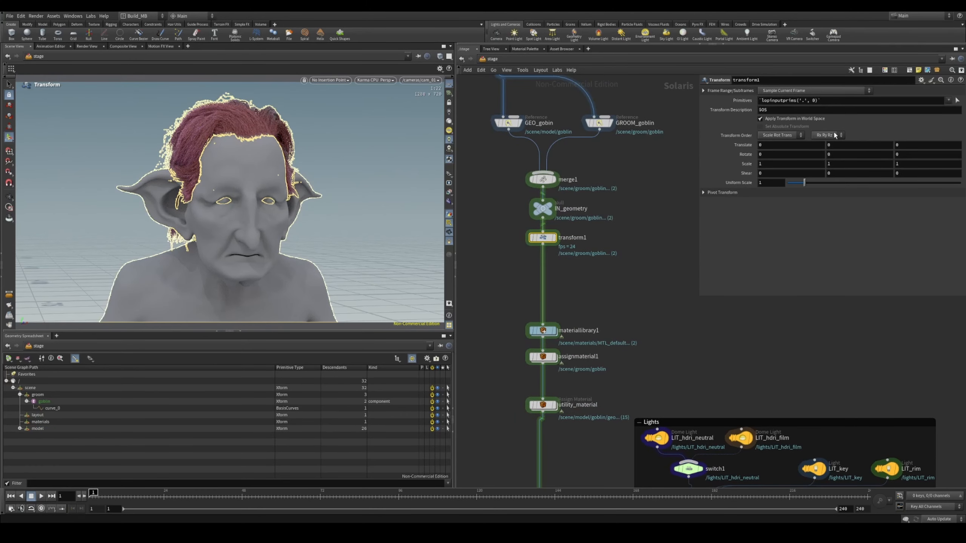
left_click(846, 154, "alt")
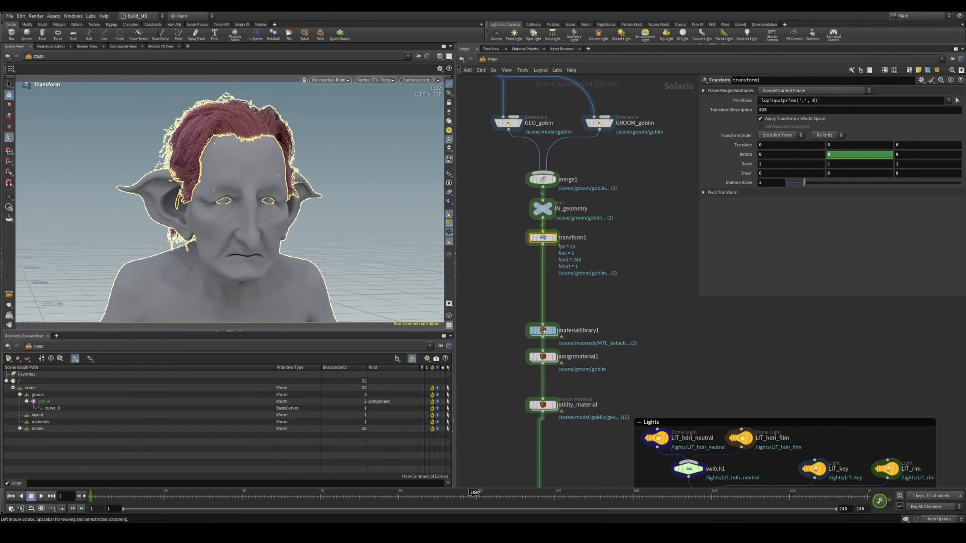
- At frame 120, set transform1's Y rotation to 360
mouse_move(477, 493)
left_mouse_down()
mouse_move(441, 505)
mouse_move(481, 495)
left_mouse_up()
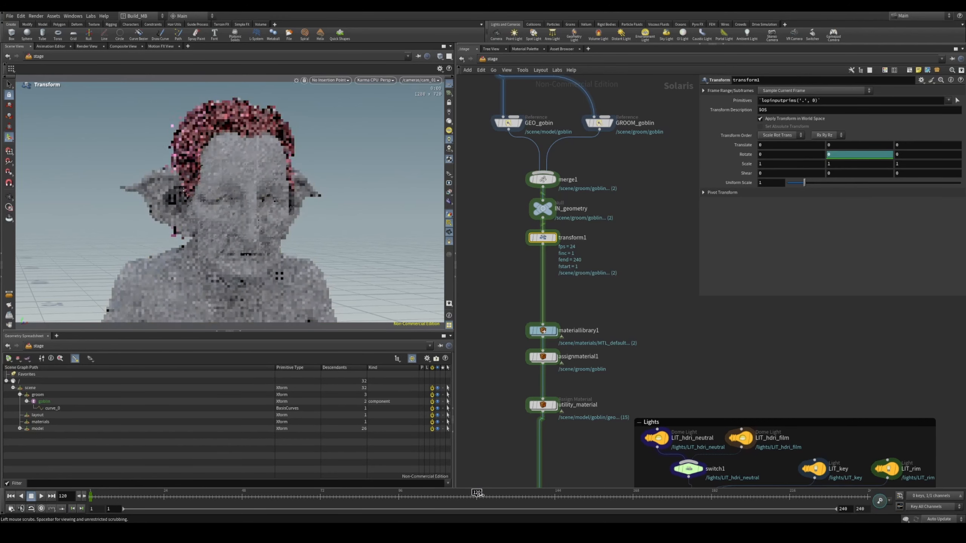
left_click(859, 155)
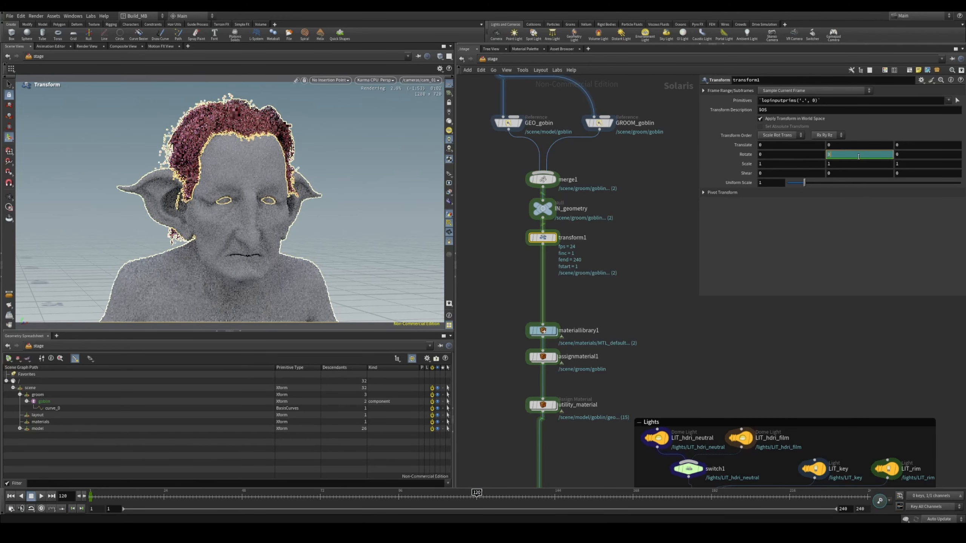
type("360")
key("Return")
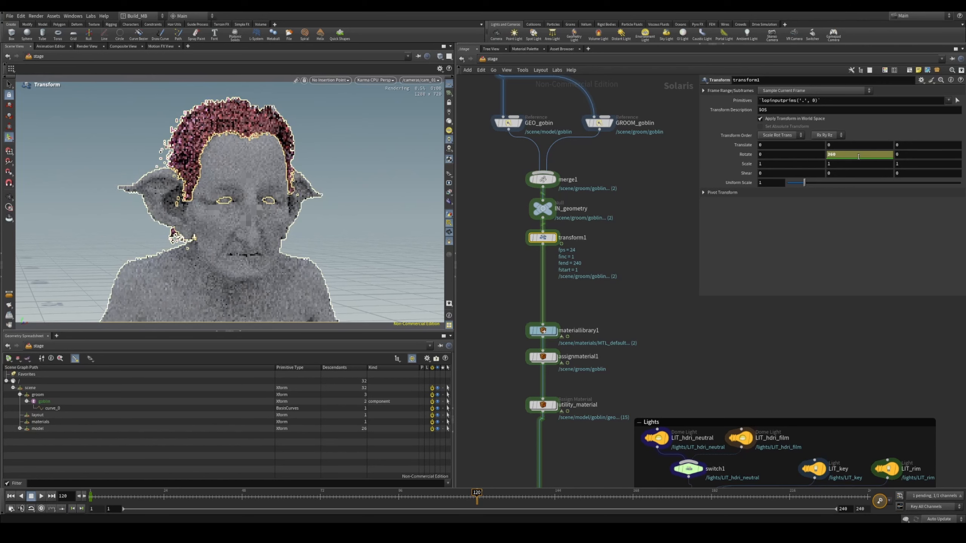
- Switch the viewport from Karma CPU to the standard display and scrub through the goblin's turntable rotation
left_click_drag(336, 496, 262, 496)
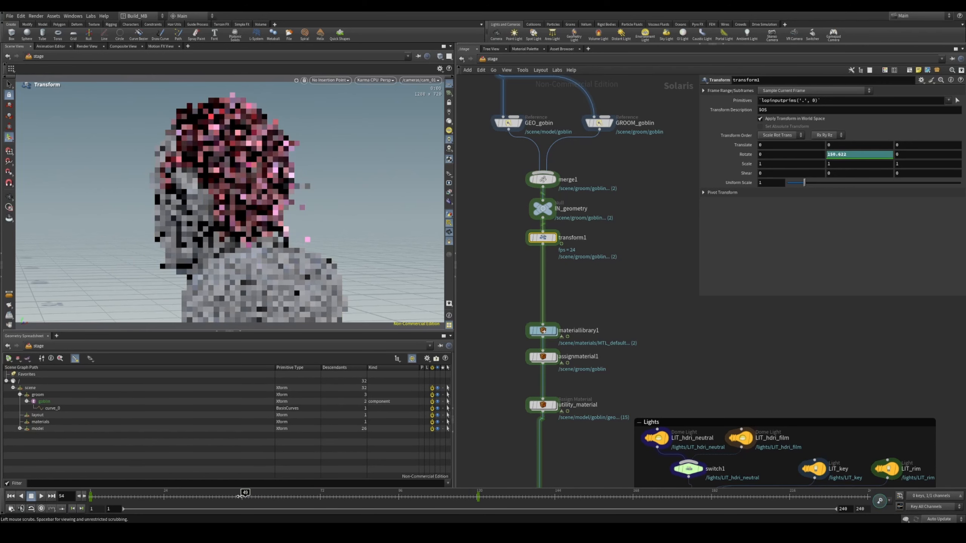
left_click_drag(172, 497, 91, 496)
left_click(375, 80)
left_click(384, 112)
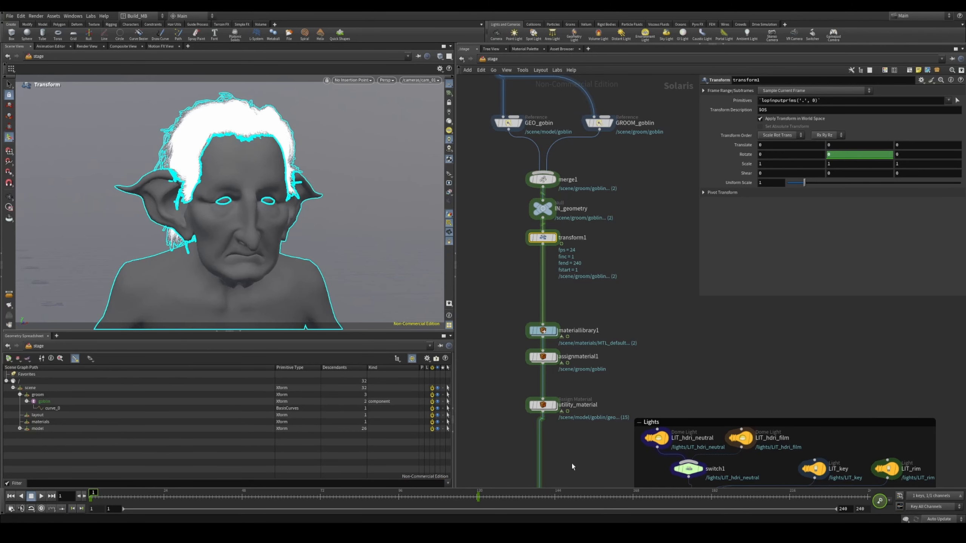
middle_click_drag(620, 425, 620, 264)
left_click_drag(497, 493, 685, 492)
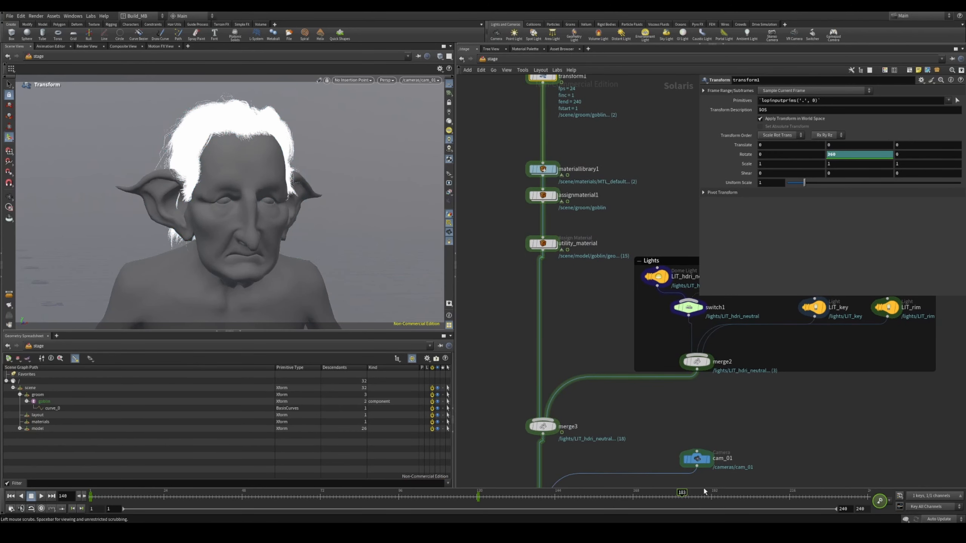
- Insert a Transform node between merge2 of the lights and merge3, placed just below merge2
middle_click_drag(786, 394, 775, 387)
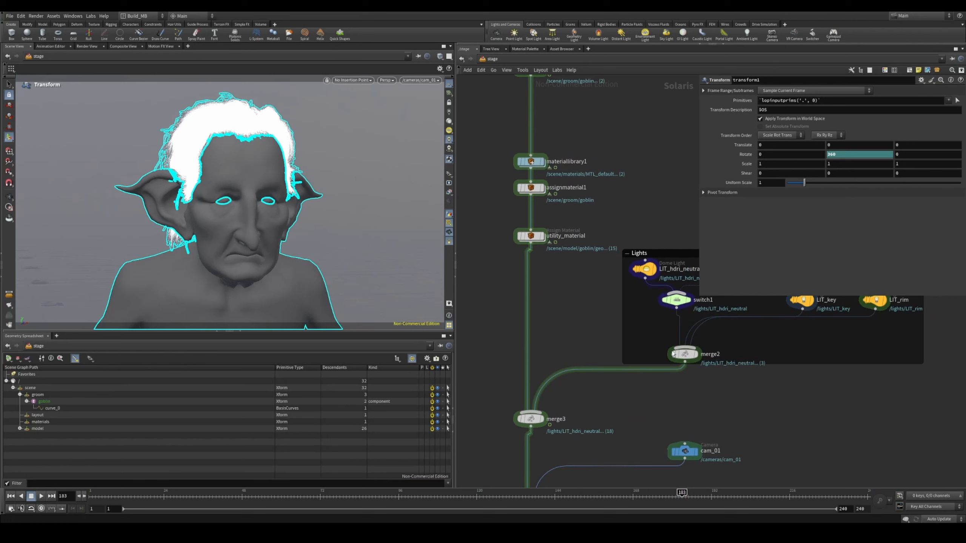
key("Tab")
type("trr")
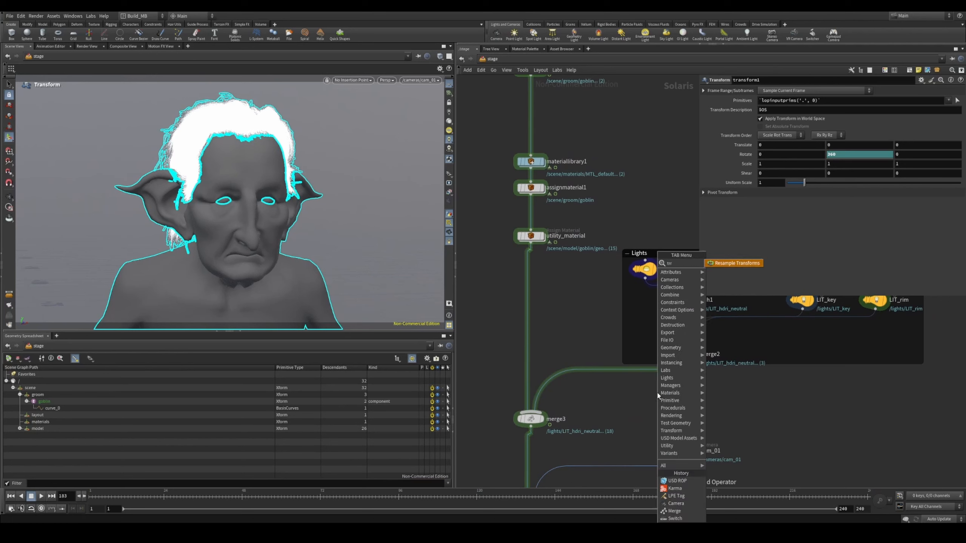
key("BackSpace")
type("ans")
key("Return")
left_click(658, 381)
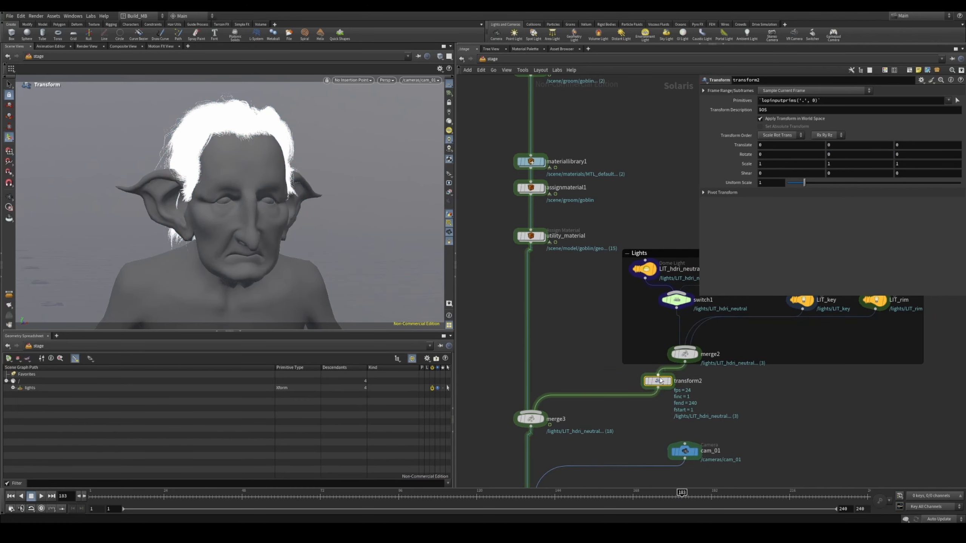
left_click_drag(661, 385, 679, 390)
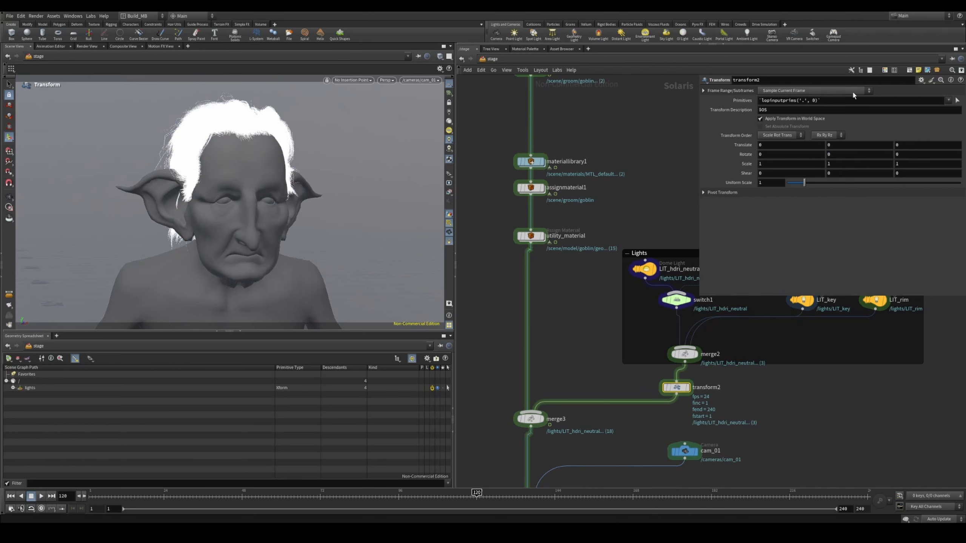
- Keyframe transform2's Y rotation at 0 on frame 120 and at 360 on frame 240
left_click(842, 156, "alt")
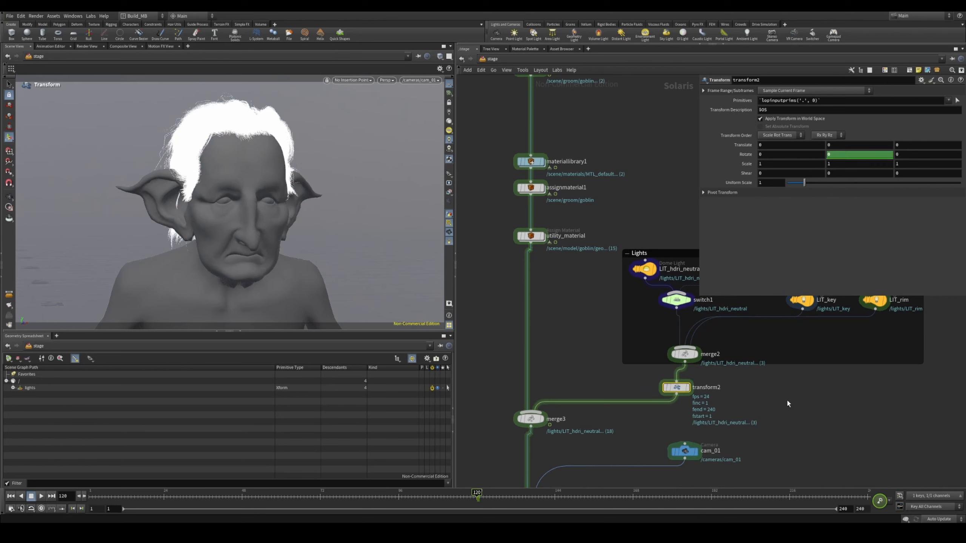
left_click_drag(894, 499, 896, 499)
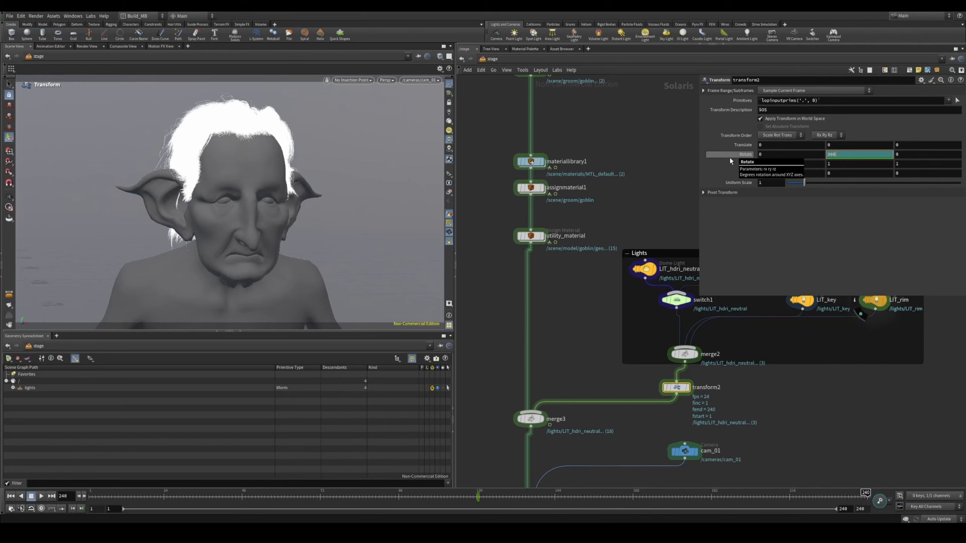
key("Return")
left_click(847, 156, "alt")
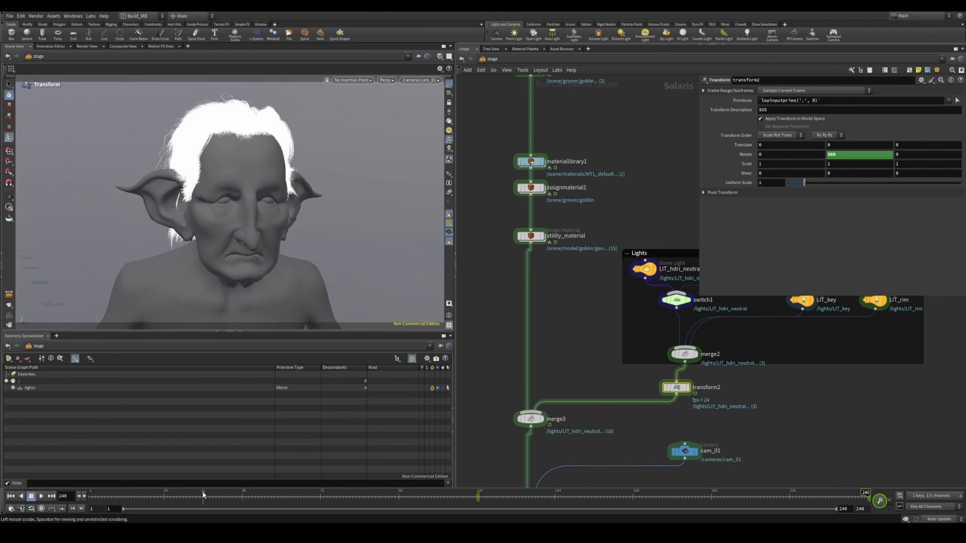
- Scrub through the second half of the timeline to check the light rotation, and align transform2 directly beneath merge2
left_click_drag(223, 496, 483, 497)
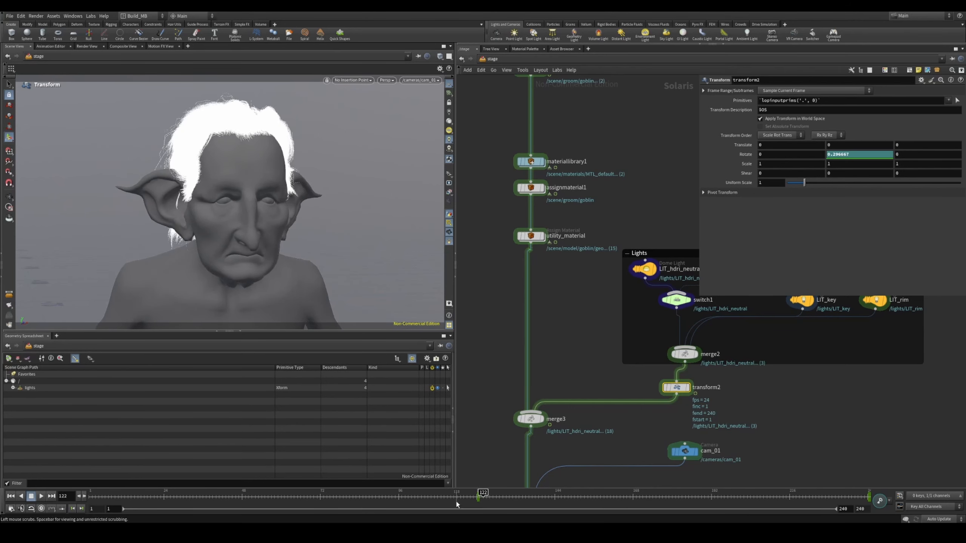
left_click_drag(456, 497, 591, 499)
left_click(821, 495)
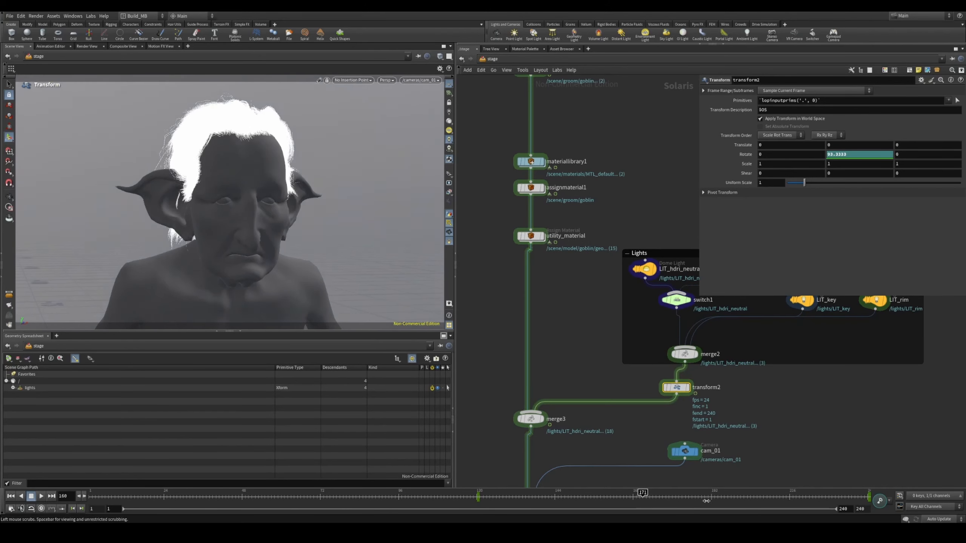
left_click_drag(854, 494, 548, 494)
left_click_drag(681, 392, 689, 394)
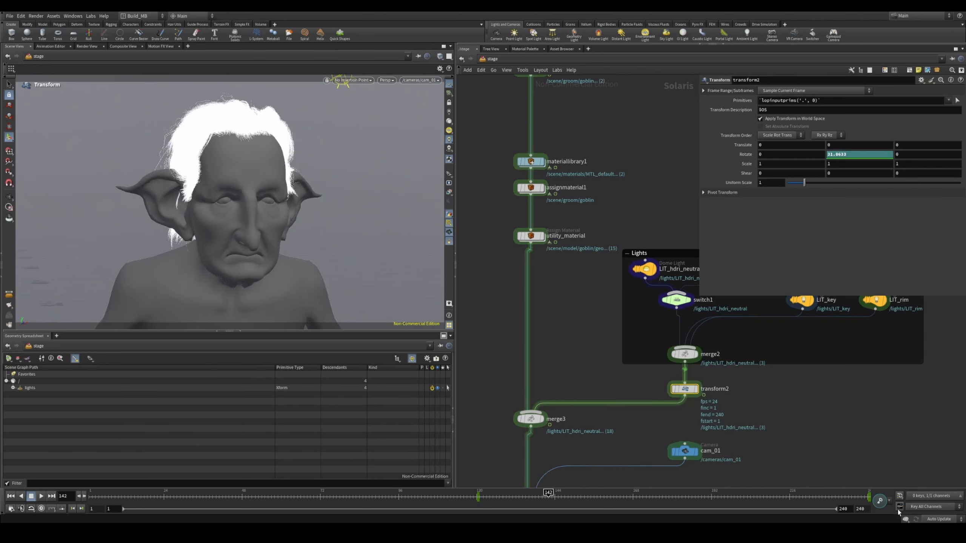
- In the Animation Editor, make the interpolation between transform2's two Rotate Y keyframes linear
left_click(900, 507)
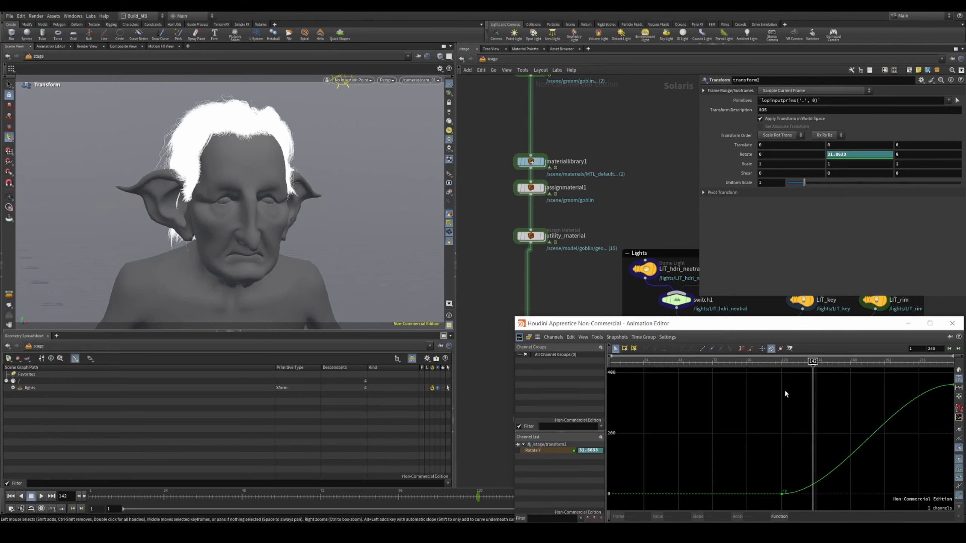
left_click_drag(784, 324, 423, 235)
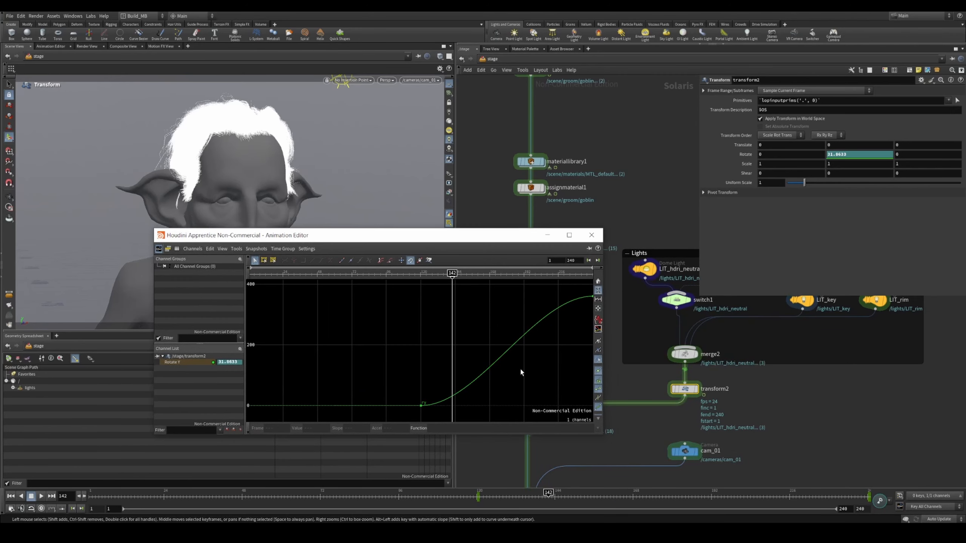
middle_click_drag(541, 372, 431, 361)
scroll(432, 361, "down", 1)
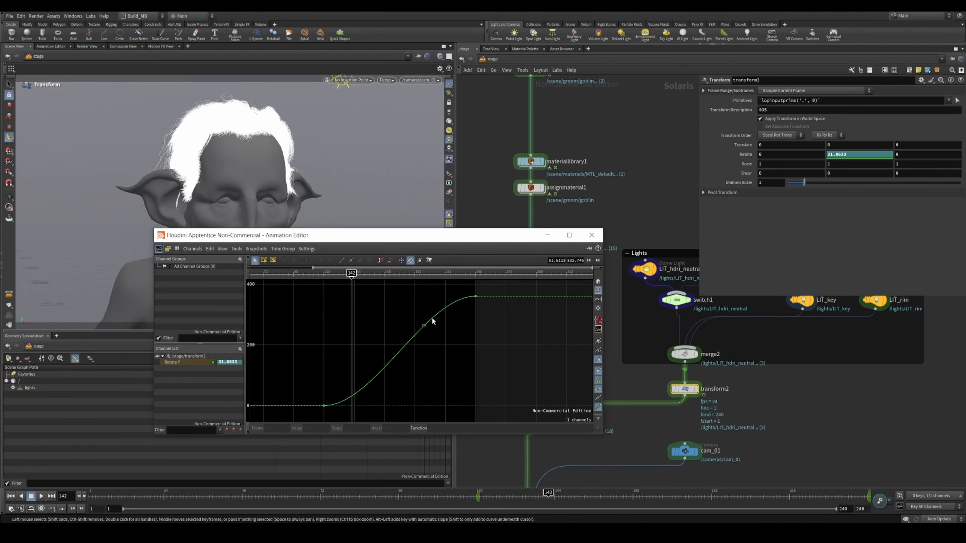
left_click_drag(310, 286, 510, 425)
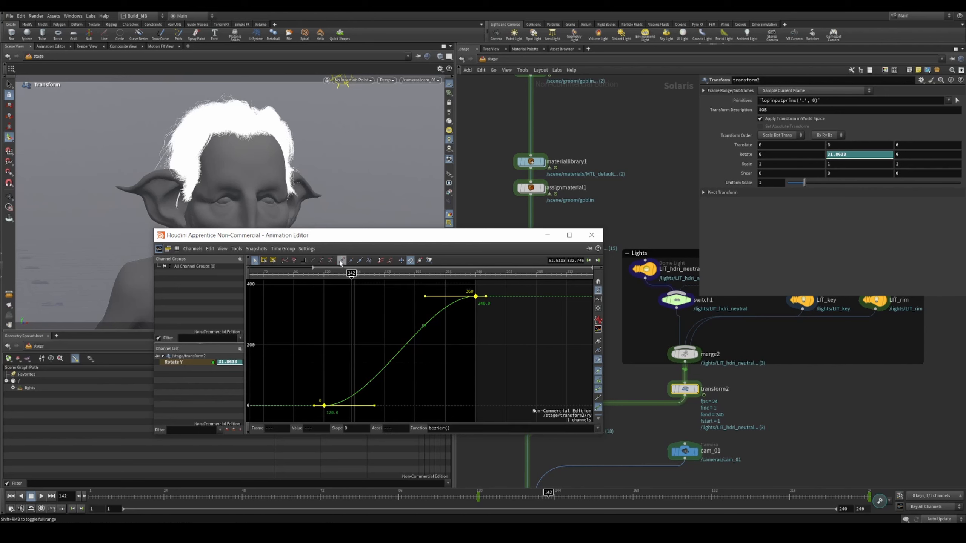
left_click(312, 262)
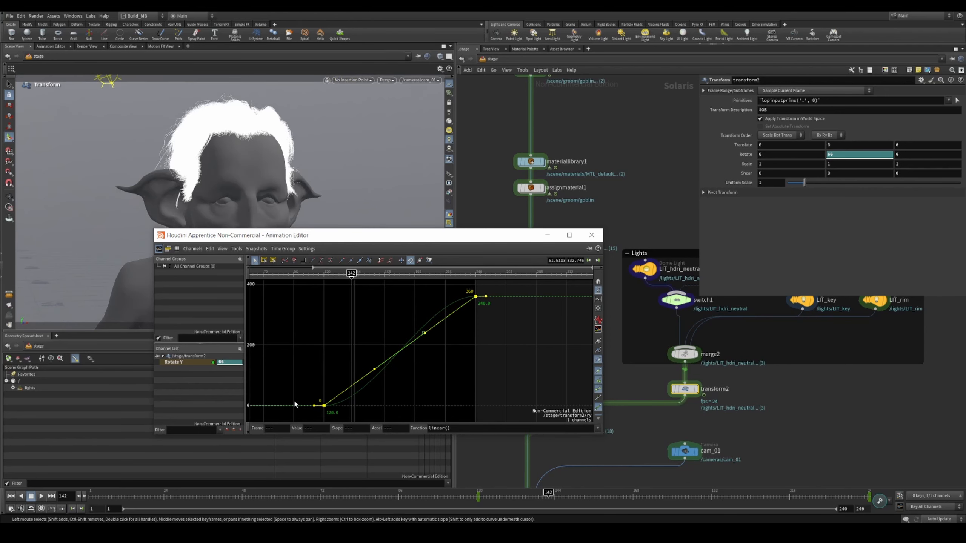
- Make the interpolation between transform1's two Rotate Y keyframes linear as well, and close the Animation Editor
middle_click_drag(567, 126, 576, 199)
left_click(542, 143)
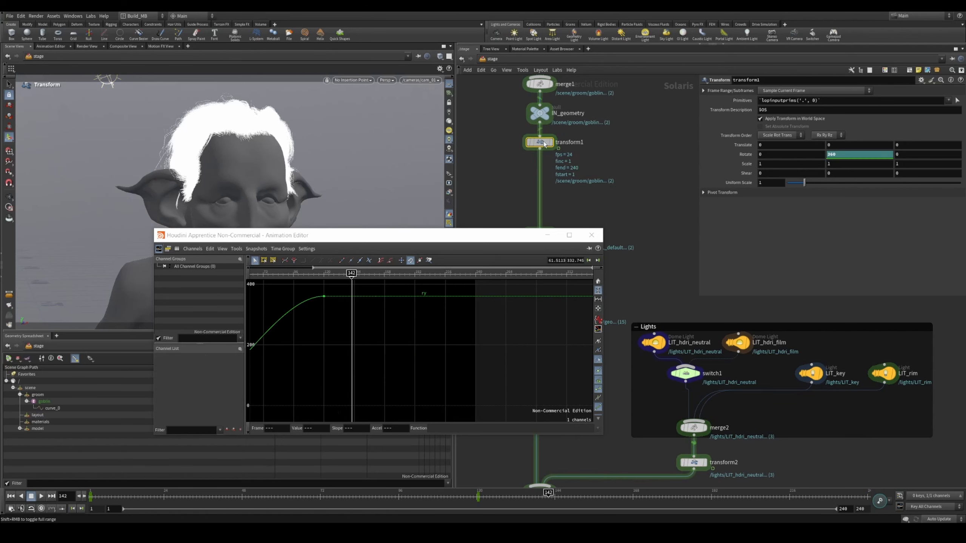
middle_click_drag(348, 362, 536, 367)
middle_click_drag(459, 370, 491, 330)
scroll(492, 327, "down", 1)
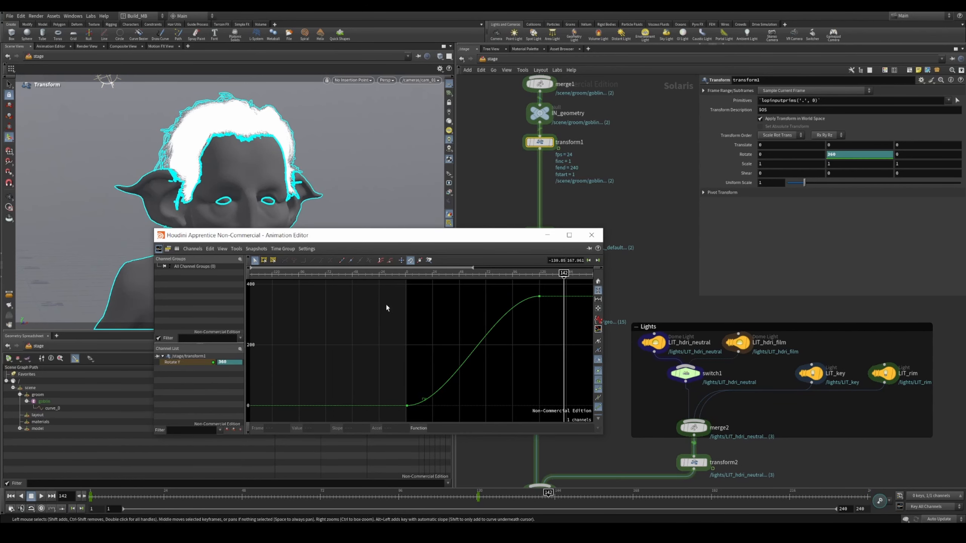
left_click_drag(439, 323, 592, 420)
left_click(312, 262)
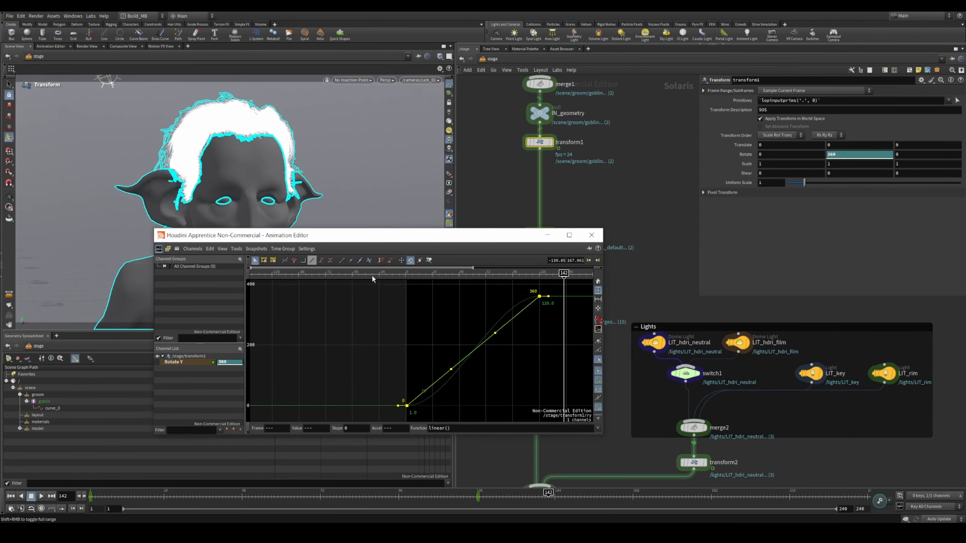
left_click(591, 235)
- Play back and scrub the timeline to check the goblin and light turntable animation
left_click(41, 497)
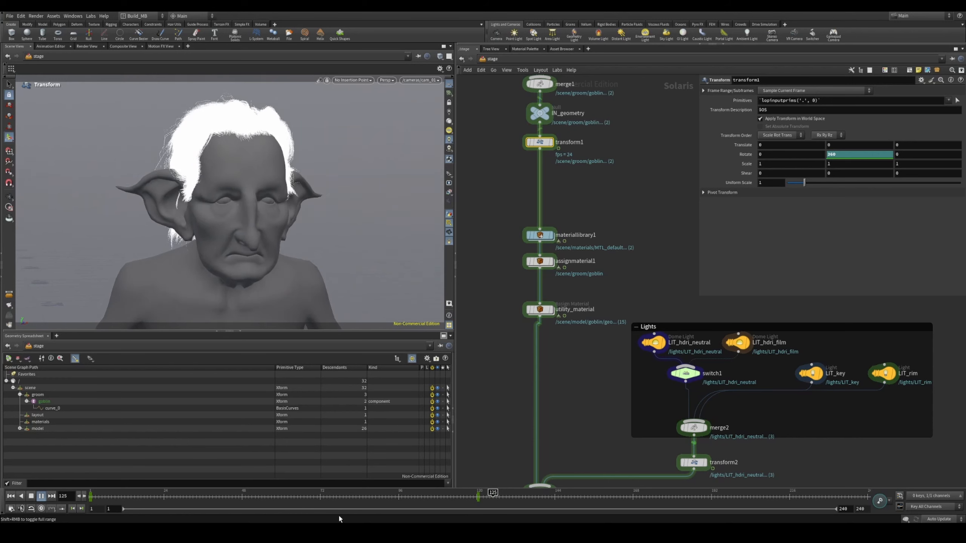
left_click(496, 494)
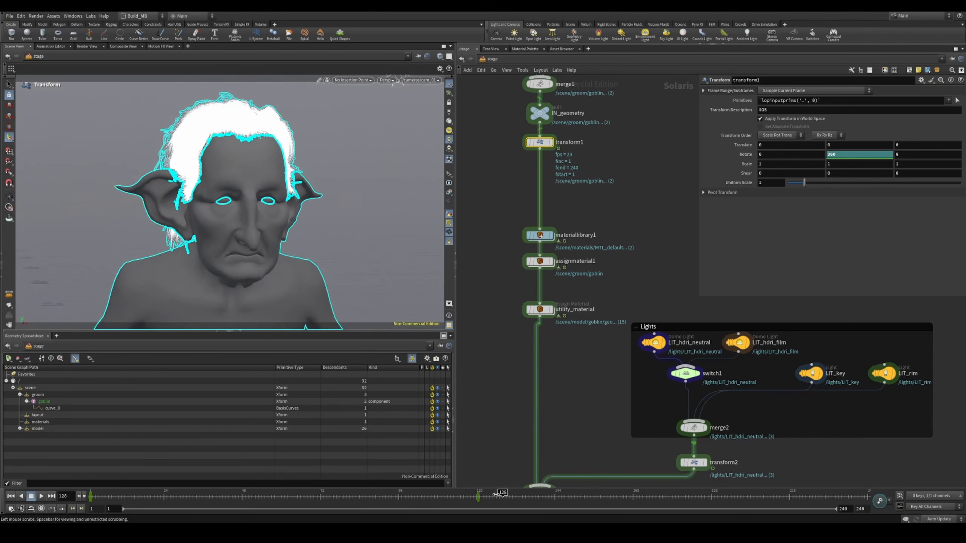
mouse_move(496, 494)
left_mouse_down()
mouse_move(432, 494)
mouse_move(509, 494)
left_mouse_up()
- Move usdrender_rop1 and usd_write together further down to leave more space beneath karmarendersettings
middle_click_drag(568, 456, 581, 310)
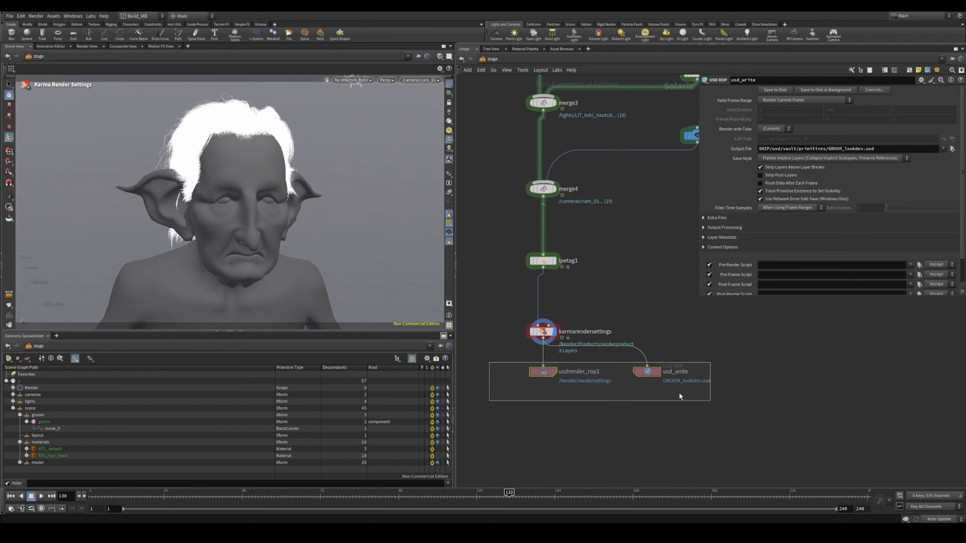
left_click_drag(679, 394, 710, 401)
left_click_drag(547, 374, 546, 408)
left_click(581, 384)
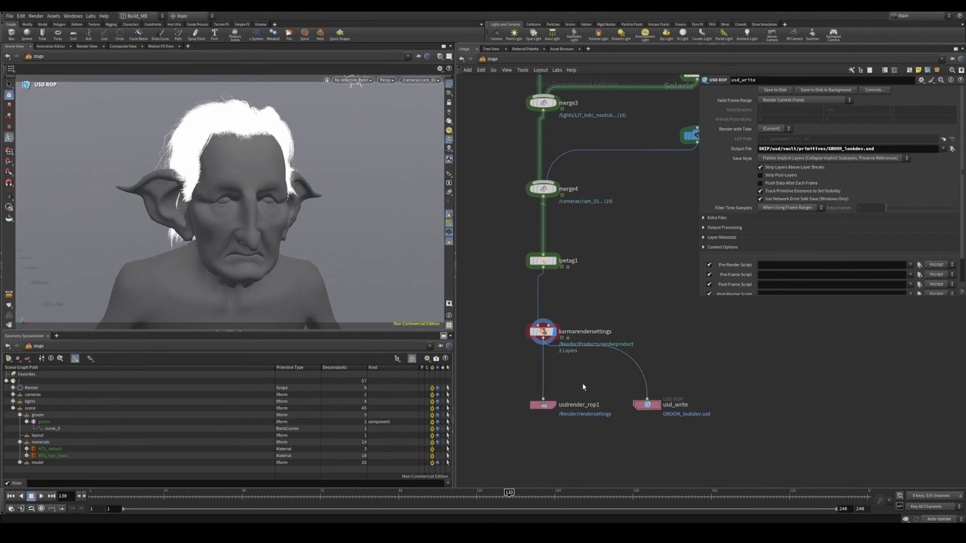